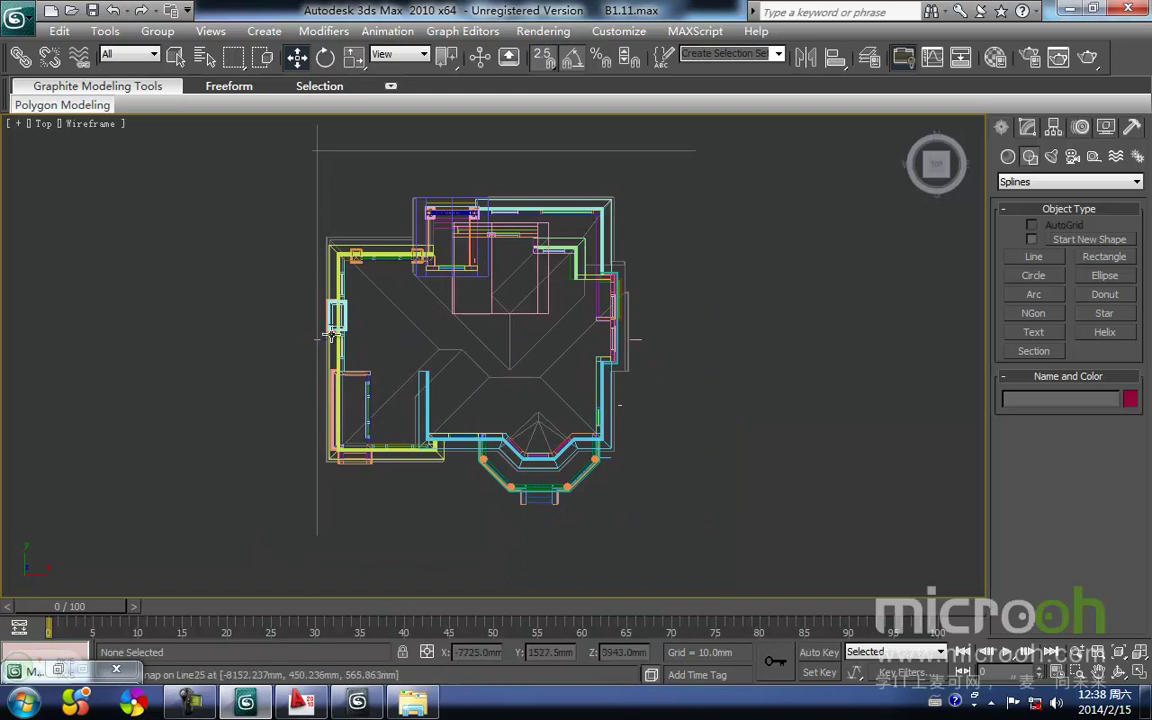
Hide the geometry objects so that only the roof plan linework remains around the front bay in the Top view
{"action": "middle_click_drag", "start_coordinate": [509, 366], "coordinate": [517, 385]}
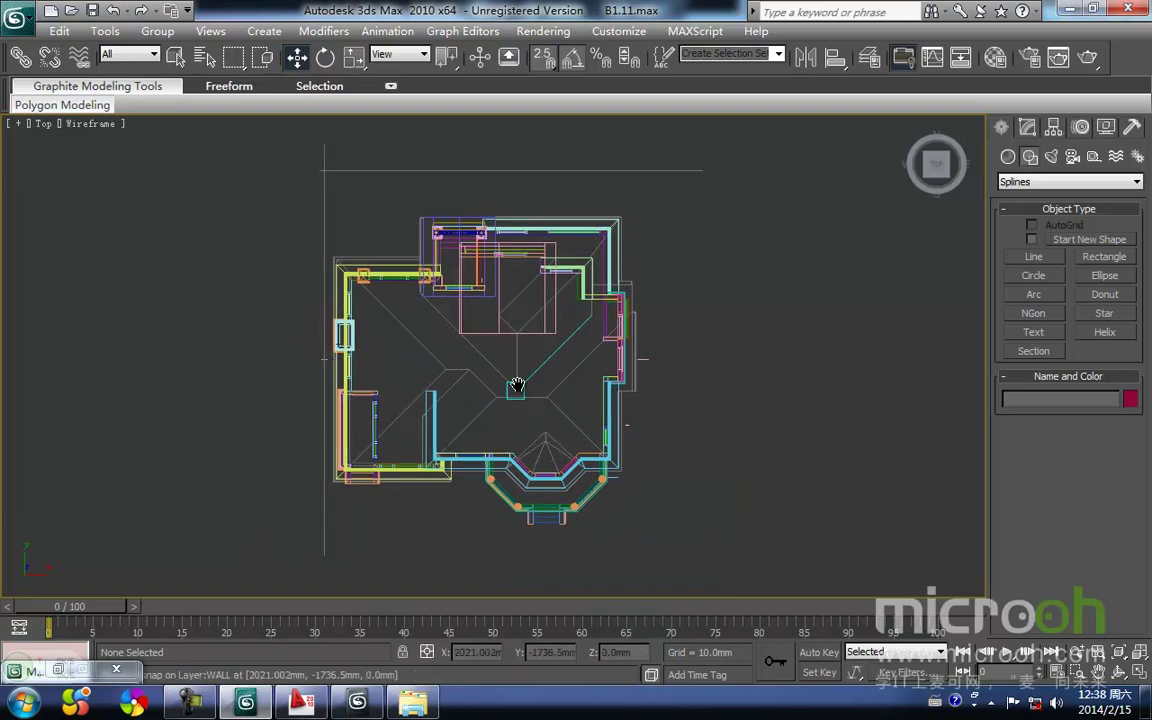
{"action": "key", "text": "shift+g"}
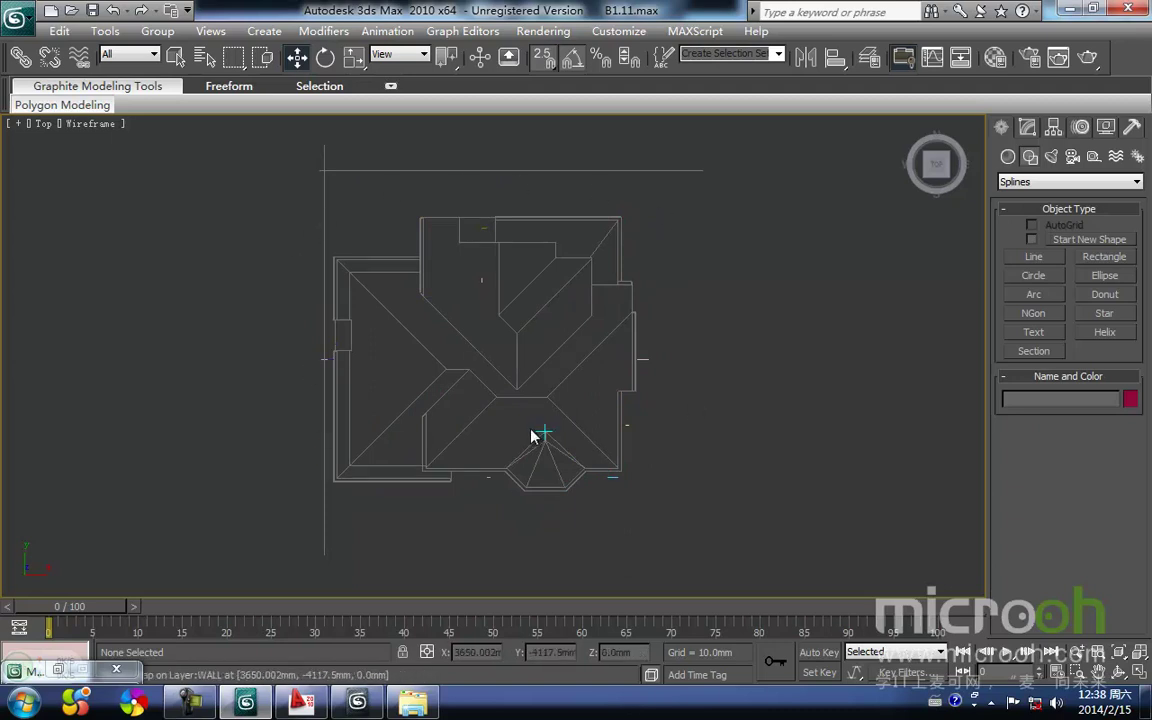
{"action": "scroll", "coordinate": [540, 430], "scroll_direction": "up", "scroll_amount": 4}
{"action": "middle_click_drag", "start_coordinate": [564, 444], "coordinate": [554, 426]}
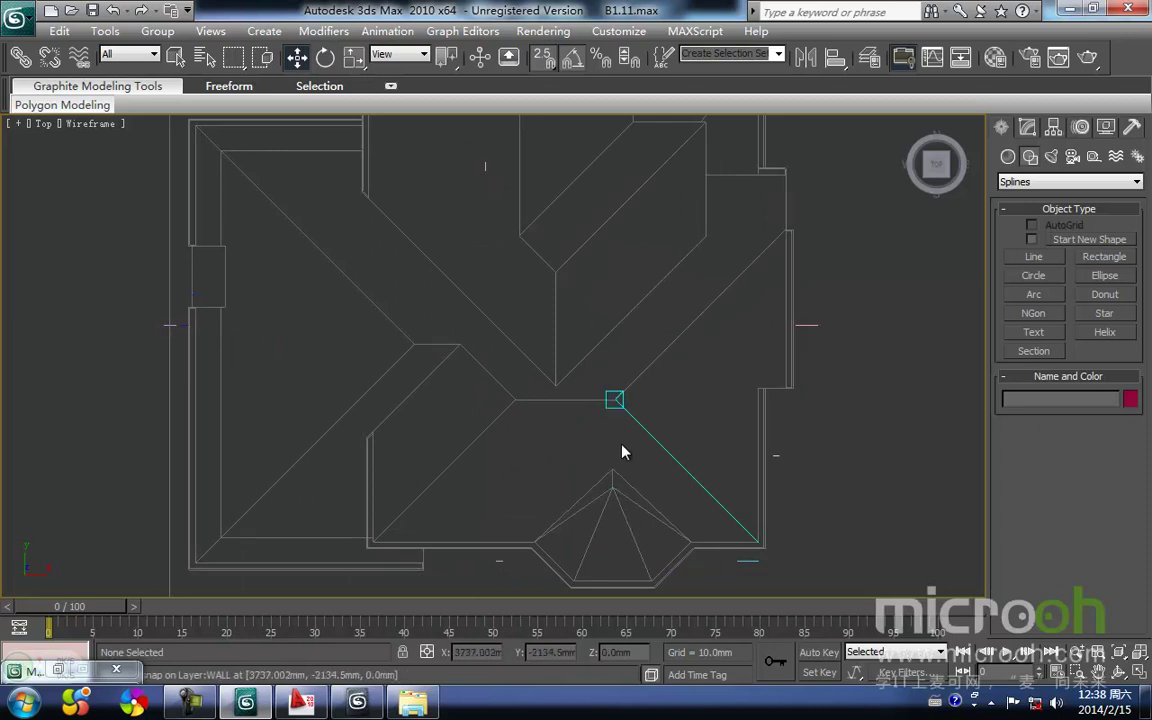
{"action": "mouse_move", "coordinate": [472, 510]}
{"action": "middle_mouse_down"}
{"action": "mouse_move", "coordinate": [470, 519]}
{"action": "mouse_move", "coordinate": [462, 405]}
{"action": "middle_mouse_up"}
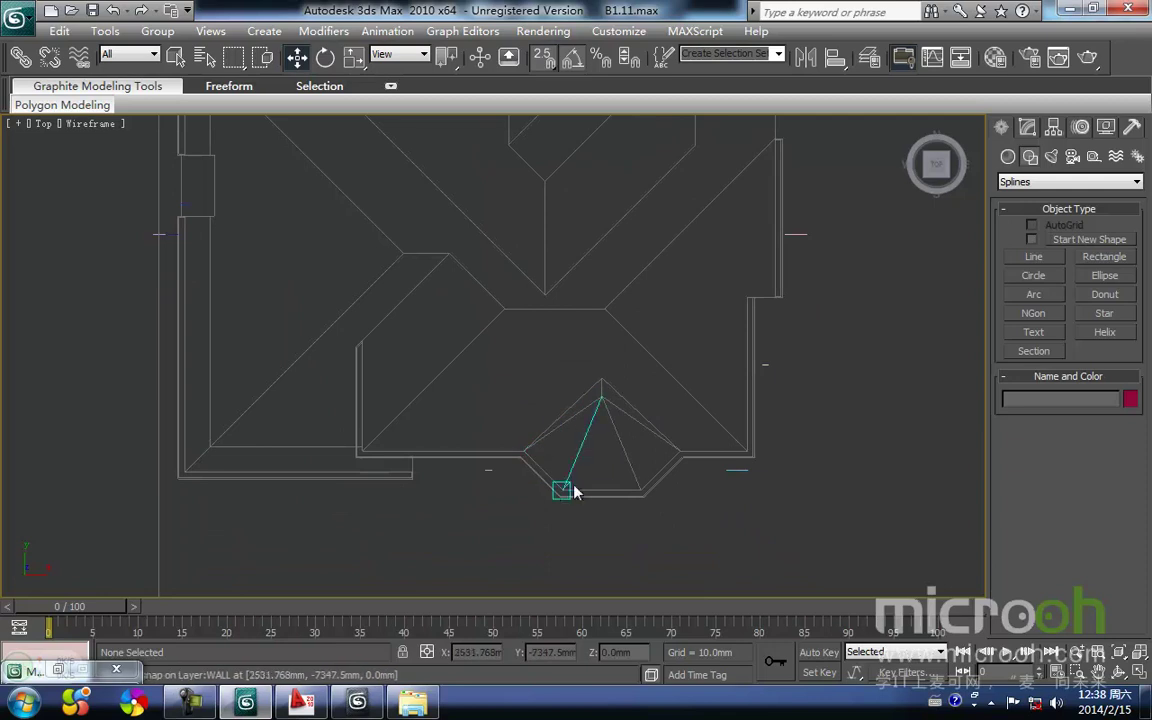
{"action": "scroll", "coordinate": [612, 362], "scroll_direction": "down", "scroll_amount": 5}
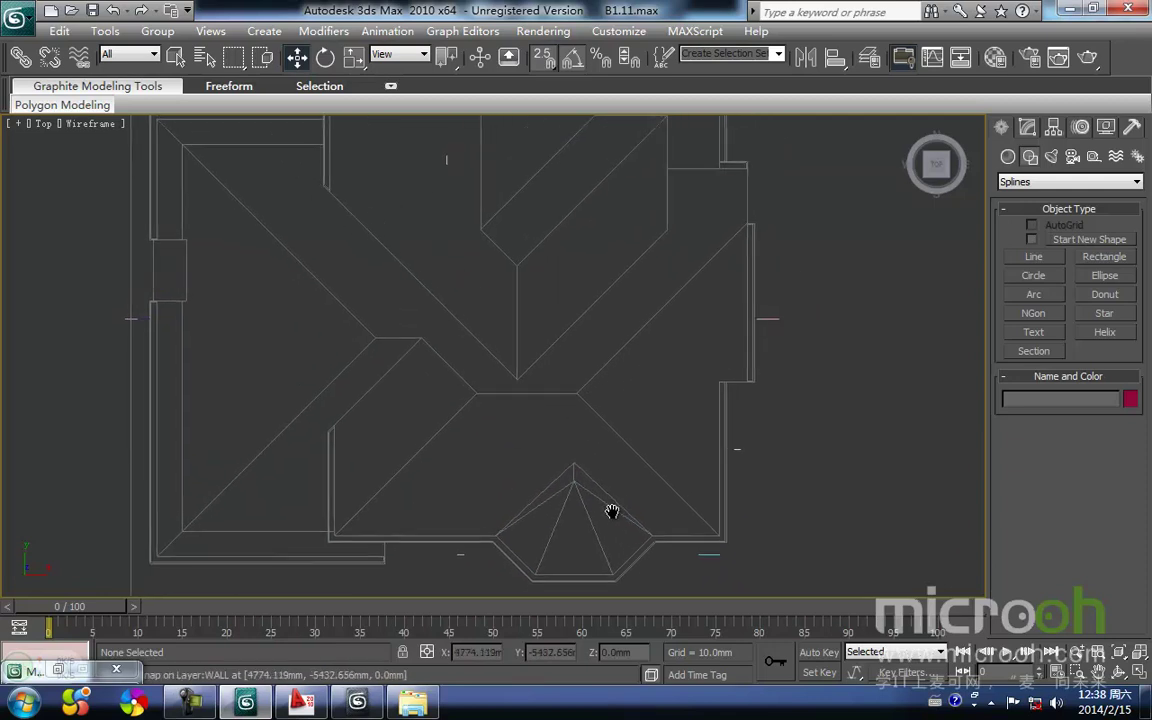
{"action": "scroll", "coordinate": [547, 488], "scroll_direction": "up", "scroll_amount": 1}
{"action": "middle_click_drag", "start_coordinate": [546, 485], "coordinate": [543, 454]}
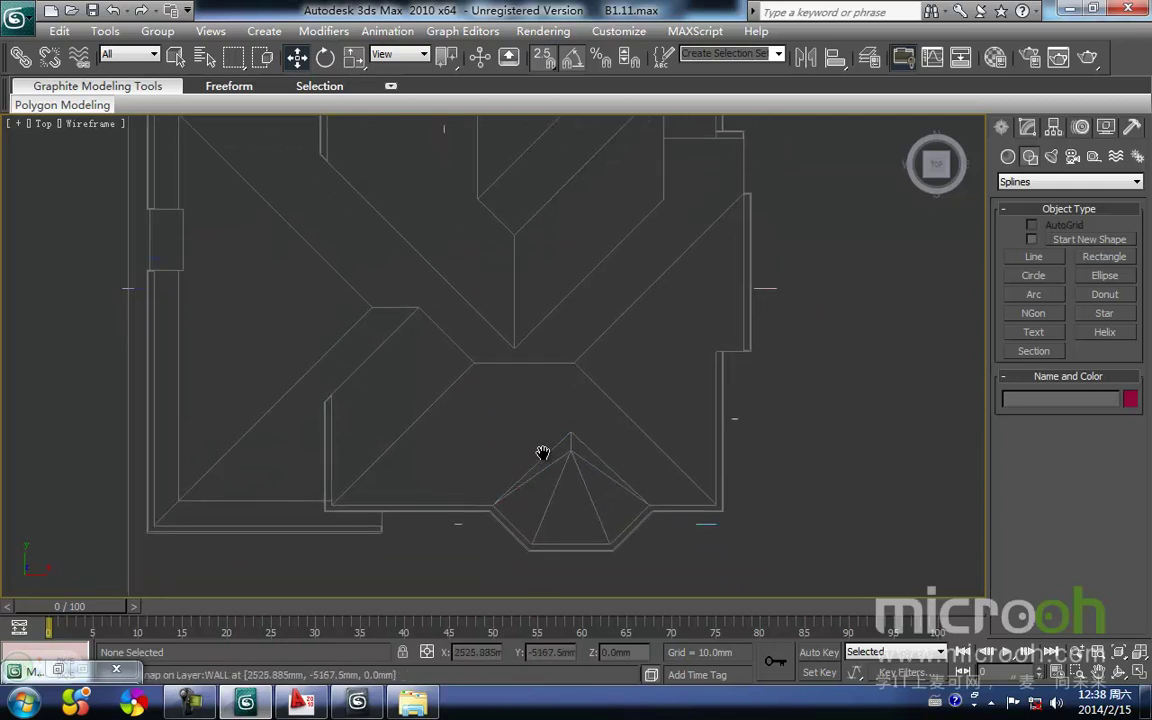
{"action": "scroll", "coordinate": [541, 452], "scroll_direction": "down", "scroll_amount": 1}
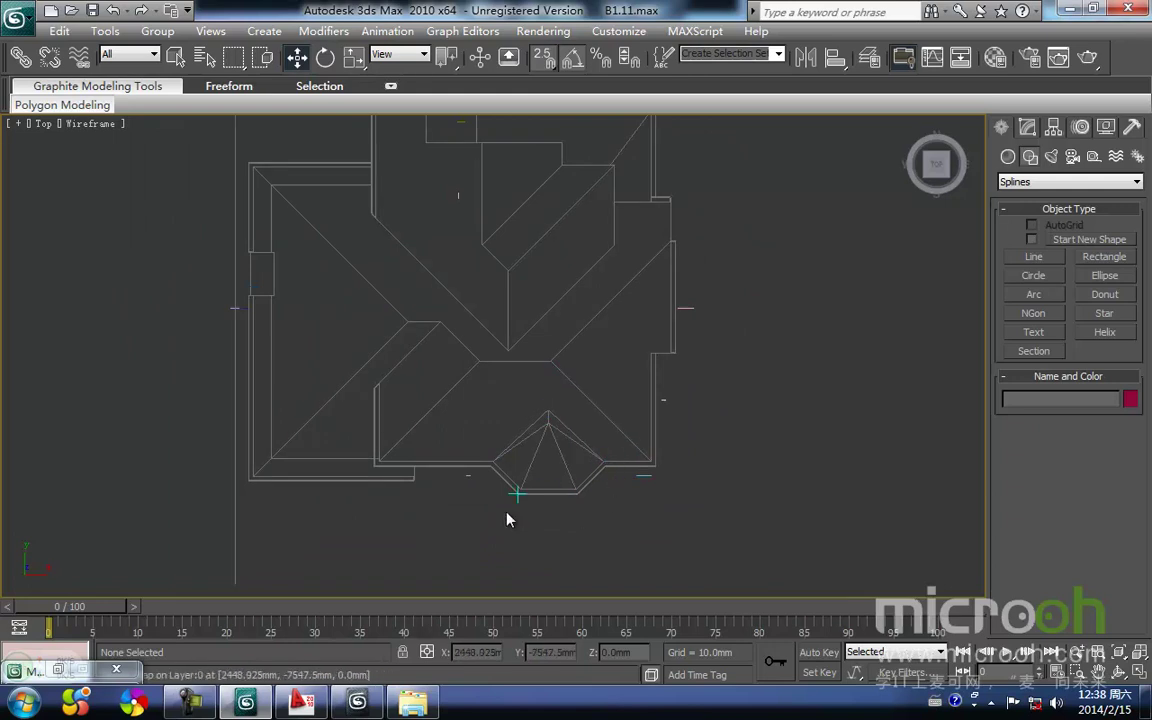
{"action": "middle_click_drag", "start_coordinate": [582, 451], "coordinate": [577, 461]}
{"action": "scroll", "coordinate": [541, 424], "scroll_direction": "up", "scroll_amount": 5}
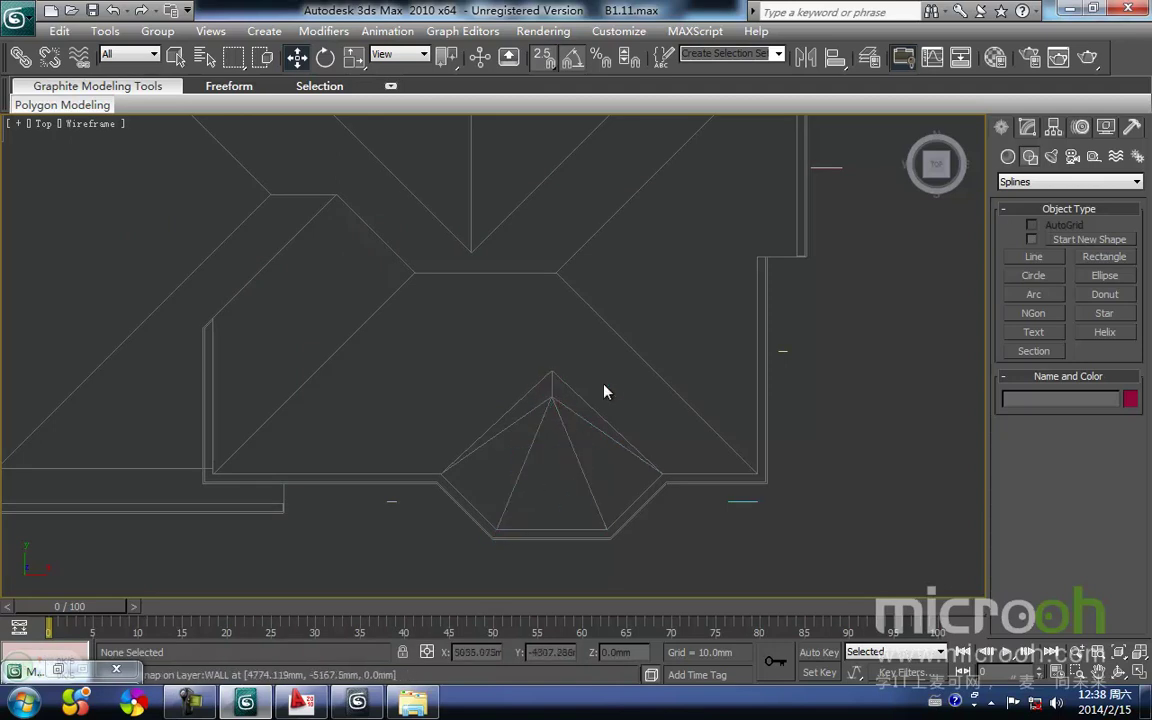
Trace the narrow triangle between the ridge end, the bay's west corner and the apex as a closed line
{"action": "left_click", "coordinate": [1036, 257]}
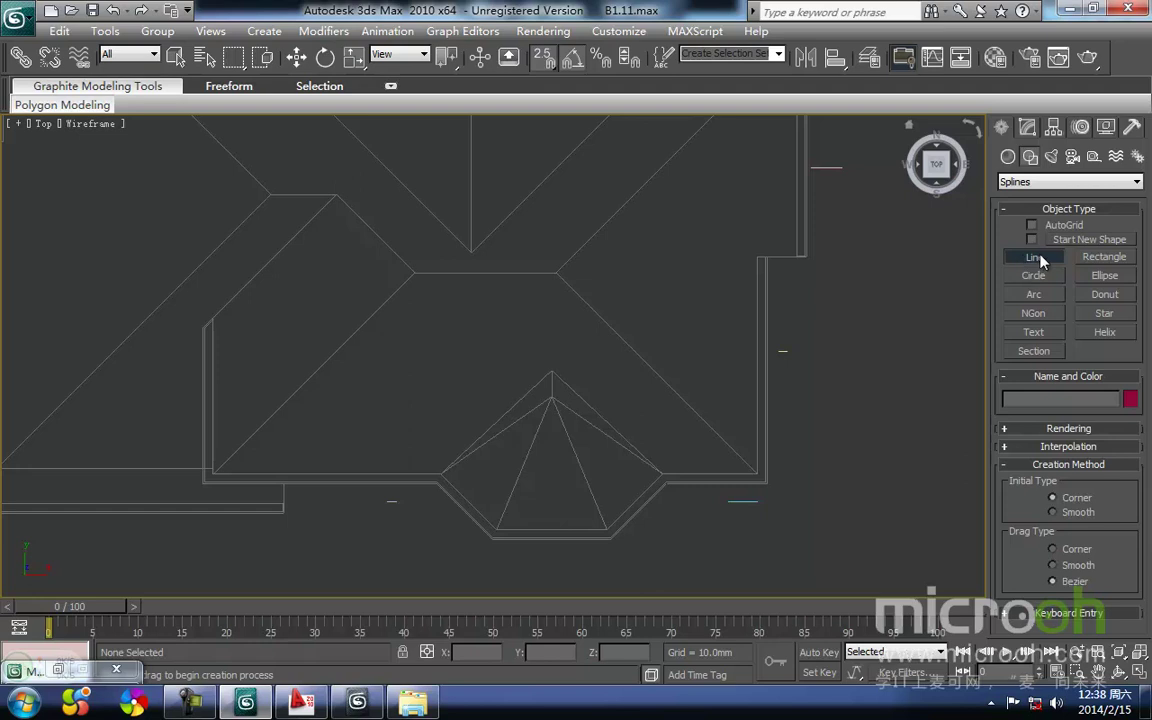
{"action": "left_click", "coordinate": [548, 372]}
{"action": "scroll", "coordinate": [545, 368], "scroll_direction": "up", "scroll_amount": 4}
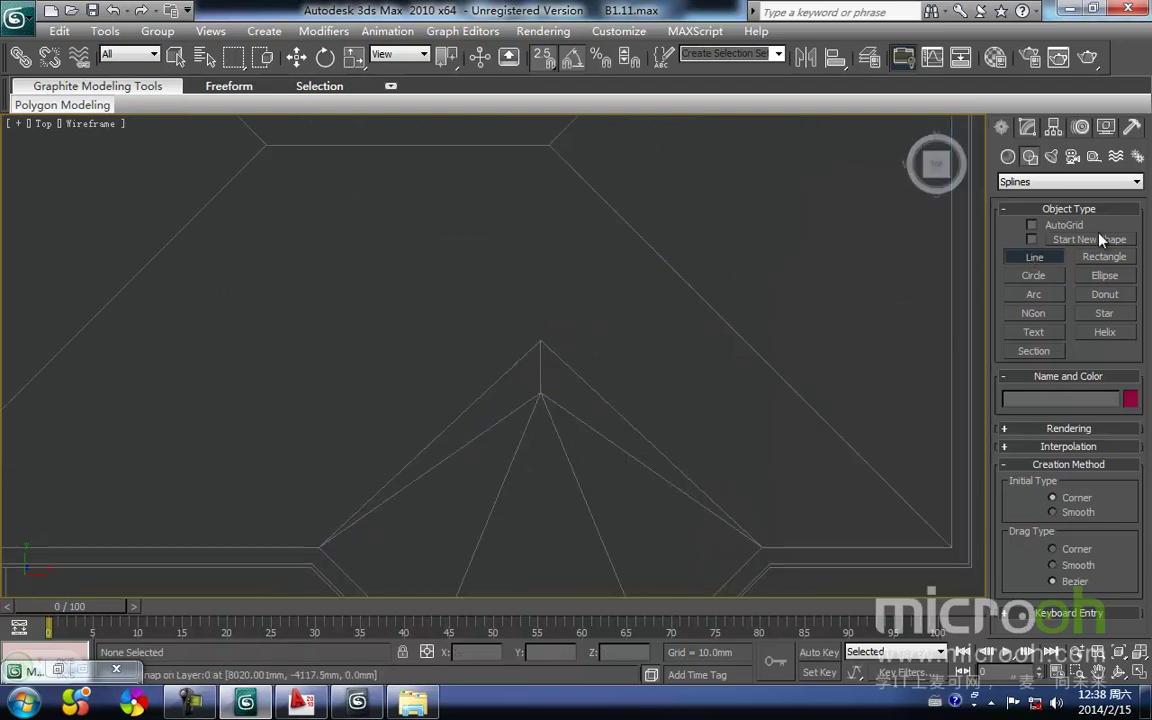
{"action": "middle_click_drag", "start_coordinate": [476, 365], "coordinate": [499, 325]}
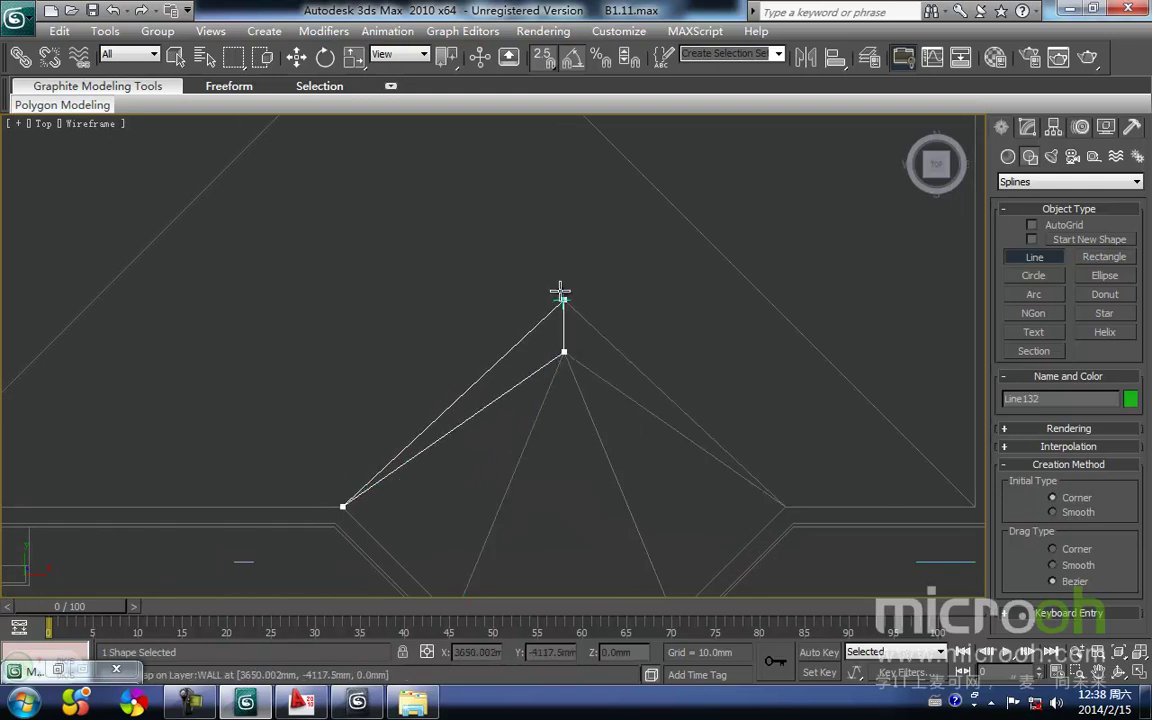
{"action": "left_click", "coordinate": [560, 291]}
{"action": "left_click", "coordinate": [562, 404]}
Trace the bay roof's west slanted face as a closed triangle from the apex through its two west corners
{"action": "left_click", "coordinate": [563, 352]}
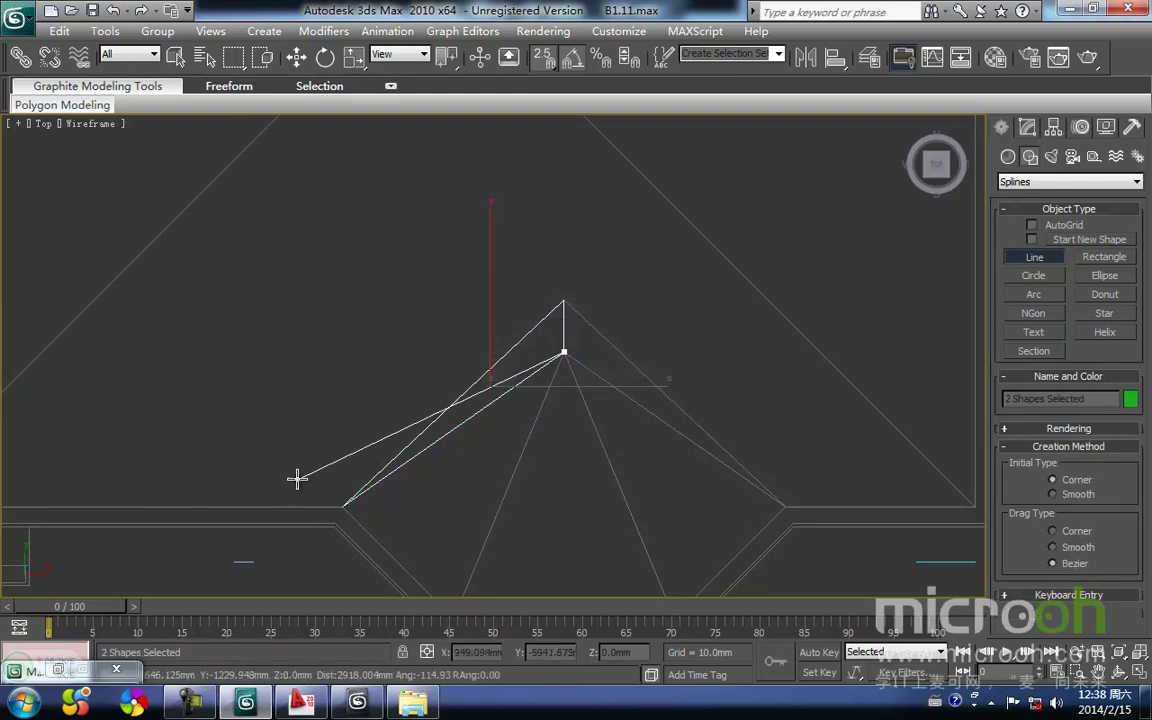
{"action": "left_click", "coordinate": [343, 506]}
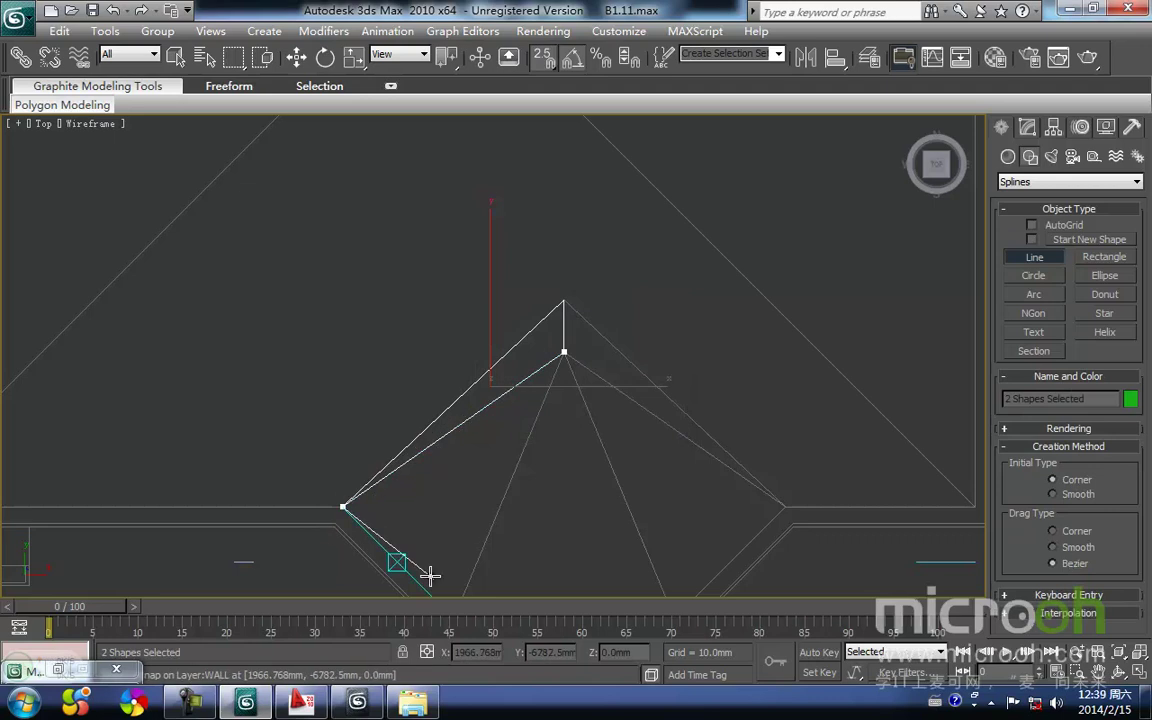
{"action": "middle_click_drag", "start_coordinate": [430, 575], "coordinate": [494, 355]}
{"action": "left_click", "coordinate": [517, 397]}
{"action": "left_click", "coordinate": [628, 127]}
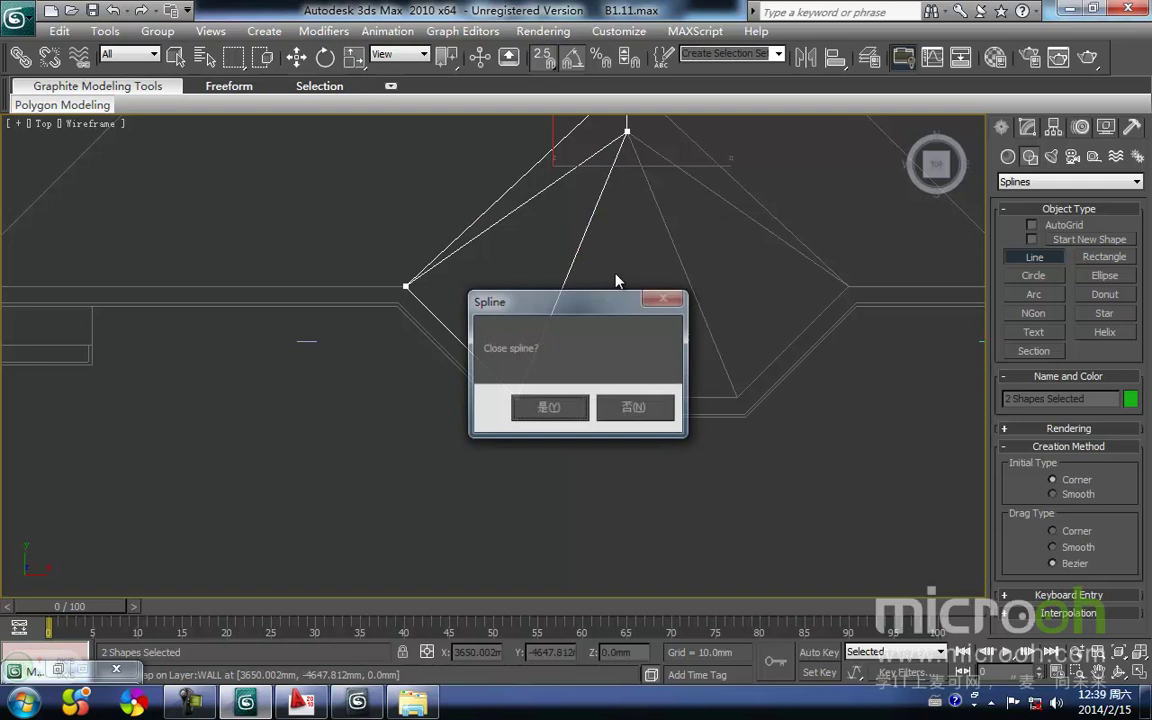
{"action": "left_click", "coordinate": [545, 406]}
Trace the bay roof's front face as a closed triangle from the apex through the two front corners
{"action": "middle_click_drag", "start_coordinate": [630, 160], "coordinate": [565, 213]}
{"action": "left_click", "coordinate": [560, 198]}
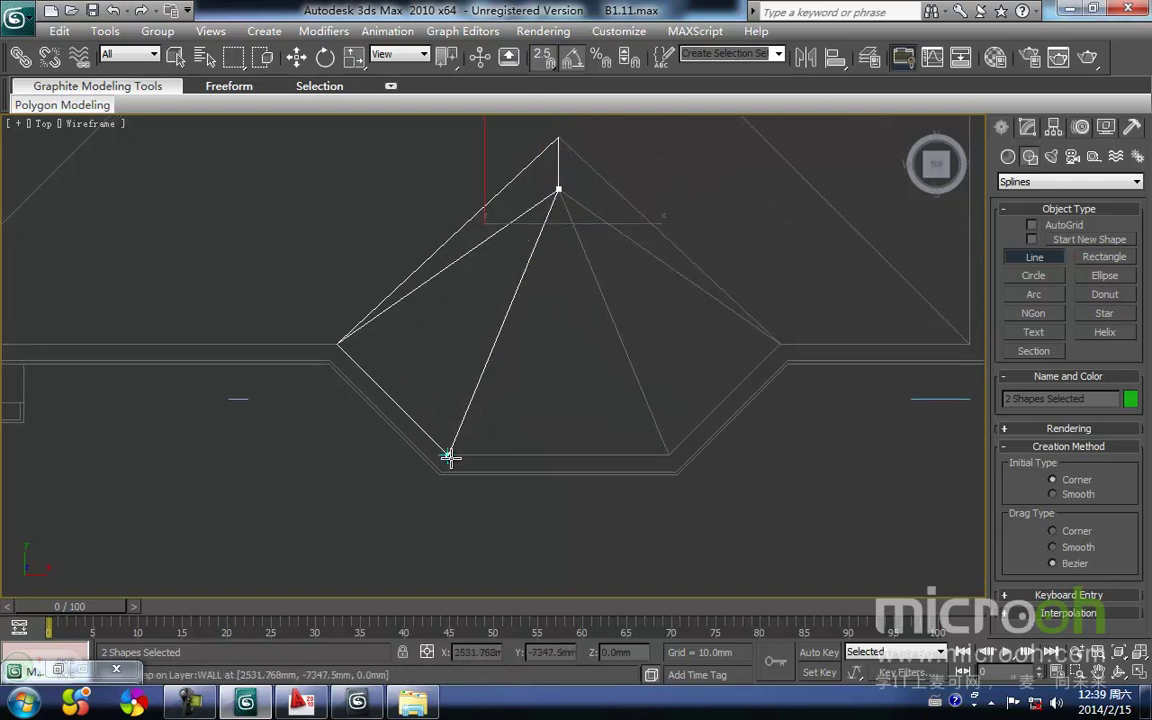
{"action": "left_click", "coordinate": [667, 454]}
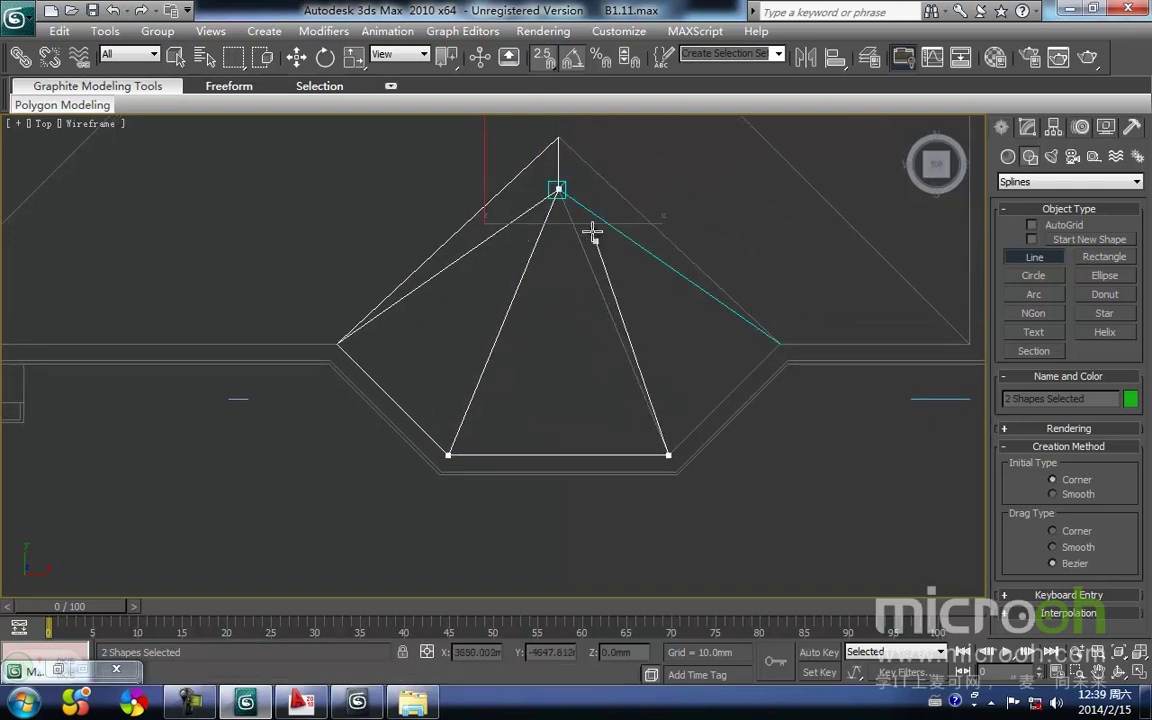
{"action": "left_click", "coordinate": [559, 188]}
{"action": "left_click", "coordinate": [548, 413]}
Trace the bay roof's east slanted face as a closed triangle from the apex through its two east corners
{"action": "middle_click_drag", "start_coordinate": [551, 364], "coordinate": [411, 434]}
{"action": "left_click", "coordinate": [421, 266]}
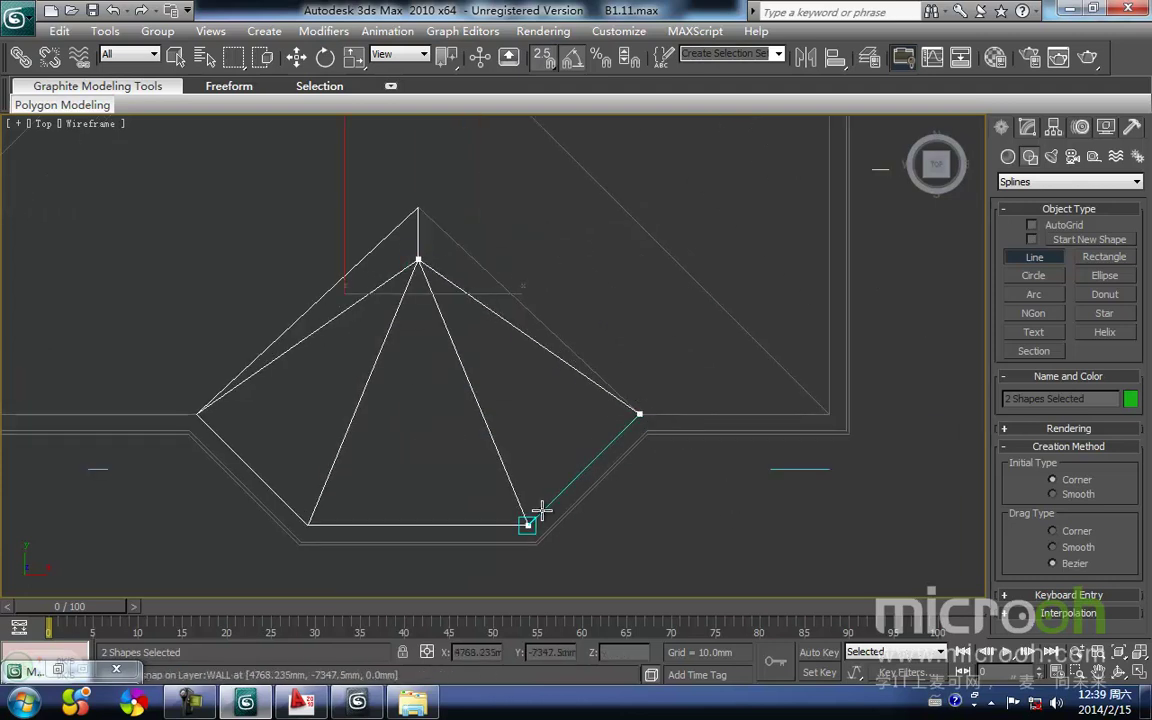
{"action": "left_click", "coordinate": [418, 260]}
{"action": "left_click", "coordinate": [579, 404]}
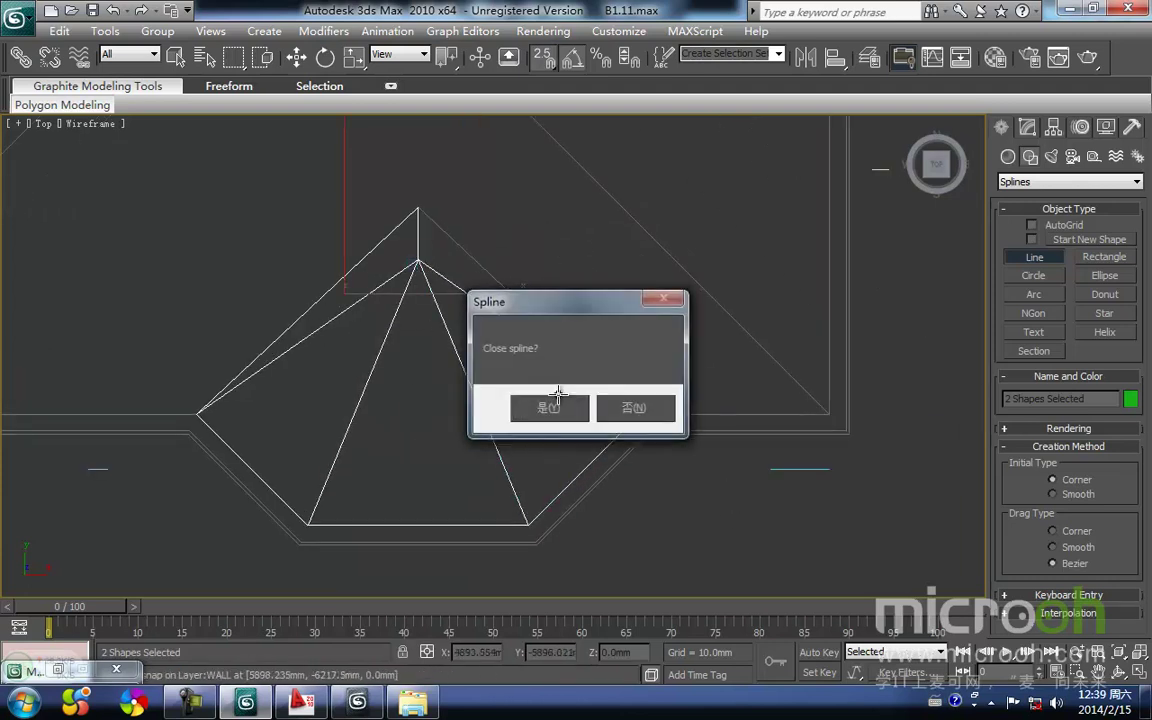
Trace the closing triangle between the ridge end, the bay's east corner and the apex, and finish the Line command with everything deselected
{"action": "middle_click_drag", "start_coordinate": [440, 327], "coordinate": [410, 425]}
{"action": "left_click", "coordinate": [390, 303]}
{"action": "left_click", "coordinate": [609, 510]}
{"action": "left_click", "coordinate": [388, 358]}
{"action": "right_click", "coordinate": [388, 358]}
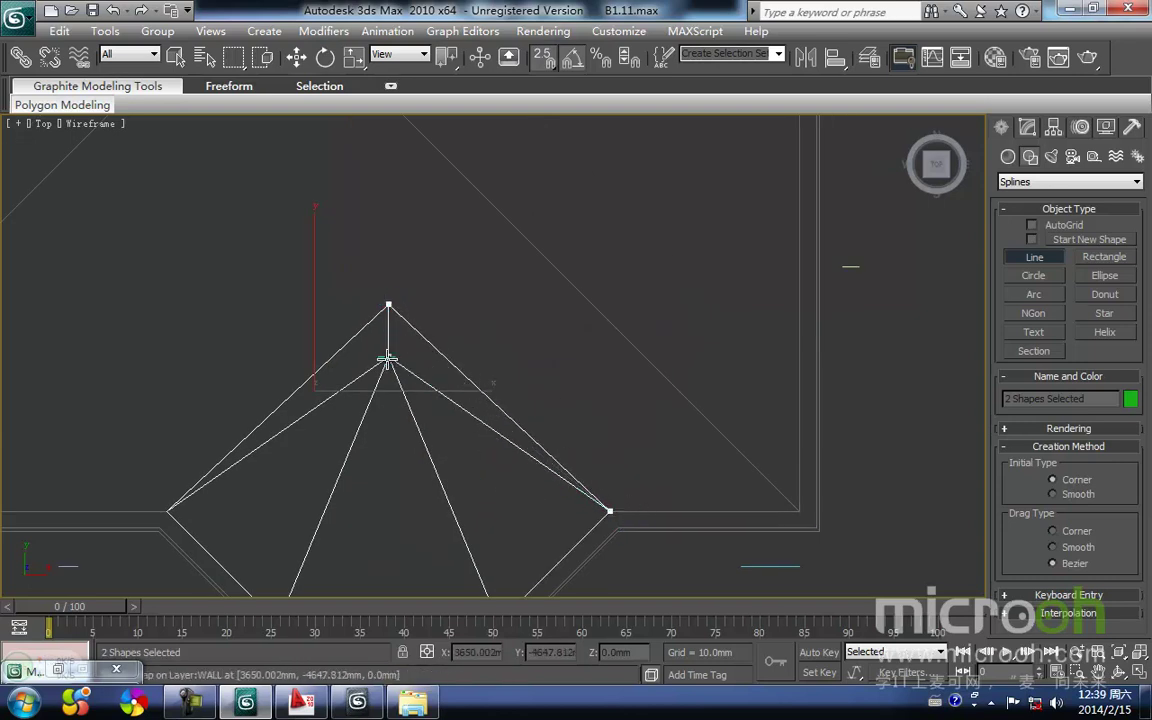
{"action": "left_click", "coordinate": [386, 303]}
{"action": "left_click", "coordinate": [546, 405]}
{"action": "key", "text": "w"}
{"action": "left_click", "coordinate": [436, 308]}
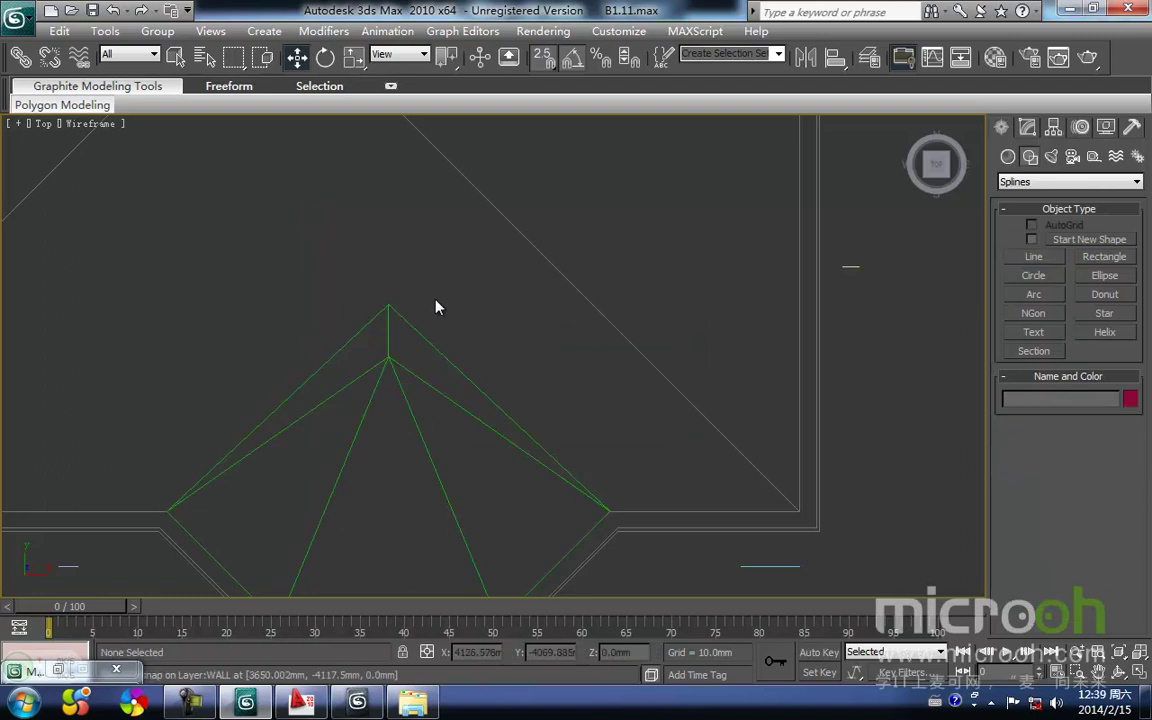
Select the traced bay roof shape and raise it in the Front view to roughly the elevation's eaves height
{"action": "left_click", "coordinate": [345, 462]}
{"action": "middle_click_drag", "start_coordinate": [350, 432], "coordinate": [373, 397]}
{"action": "scroll", "coordinate": [375, 400], "scroll_direction": "down", "scroll_amount": 2}
{"action": "left_click_drag", "start_coordinate": [621, 563], "coordinate": [244, 239]}
{"action": "left_click", "coordinate": [555, 320]}
{"action": "left_click_drag", "start_coordinate": [421, 416], "coordinate": [421, 416]}
{"action": "middle_click_drag", "start_coordinate": [449, 371], "coordinate": [424, 478]}
{"action": "key", "text": "f"}
{"action": "scroll", "coordinate": [720, 358], "scroll_direction": "up", "scroll_amount": 4}
{"action": "middle_click_drag", "start_coordinate": [720, 358], "coordinate": [410, 487]}
{"action": "scroll", "coordinate": [422, 457], "scroll_direction": "down", "scroll_amount": 5}
{"action": "left_click_drag", "start_coordinate": [468, 376], "coordinate": [457, 262]}
{"action": "middle_click_drag", "start_coordinate": [457, 262], "coordinate": [468, 320]}
Snap the bay roof shape vertically onto the base of the bay roof in the front elevation, at Z 6500 mm
{"action": "scroll", "coordinate": [468, 320], "scroll_direction": "up", "scroll_amount": 6}
{"action": "middle_click_drag", "start_coordinate": [400, 268], "coordinate": [535, 477]}
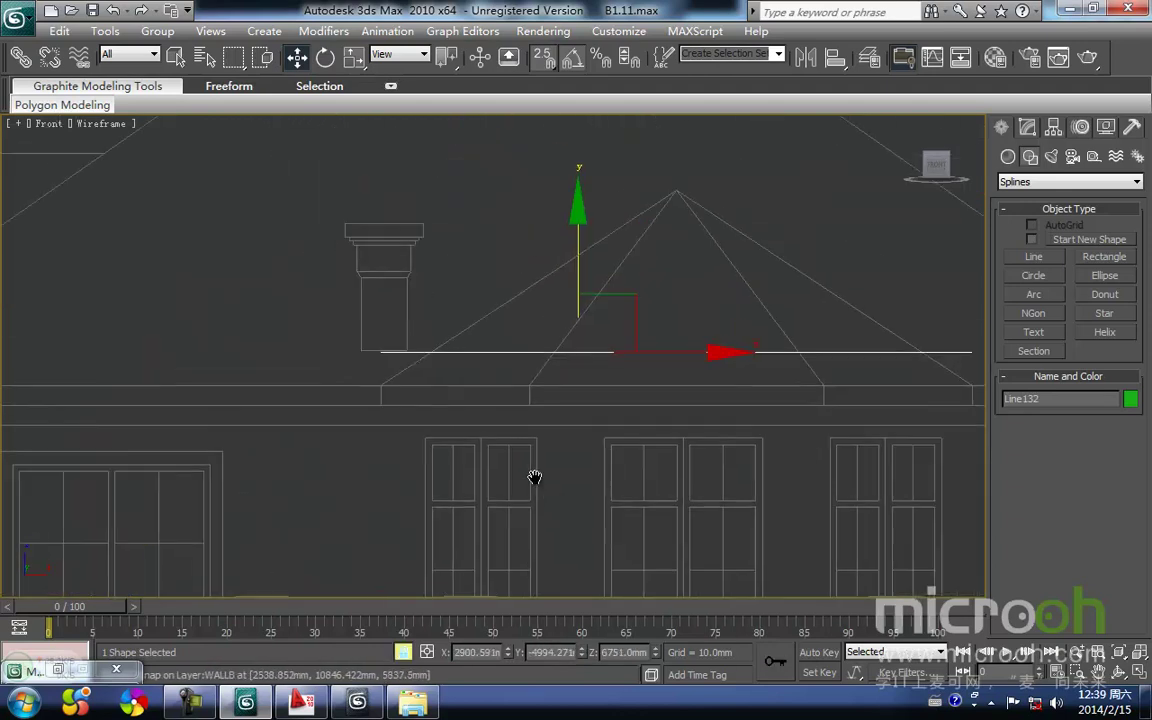
{"action": "left_click_drag", "start_coordinate": [374, 361], "coordinate": [381, 371]}
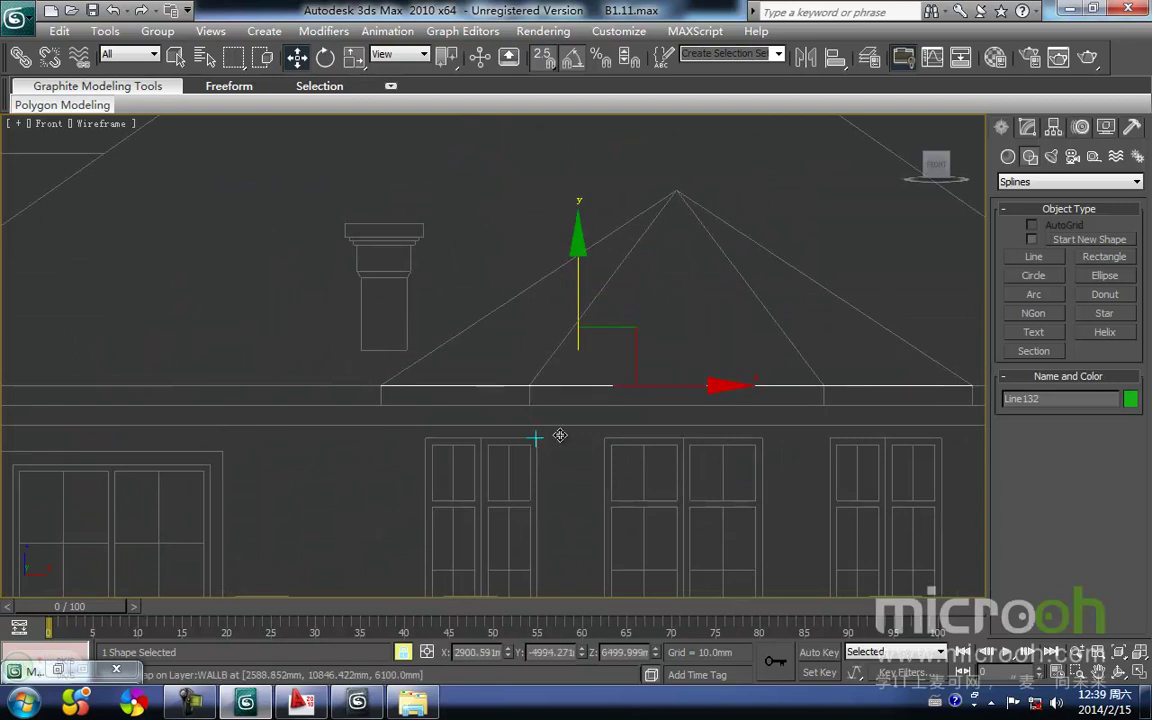
{"action": "left_click_drag", "start_coordinate": [693, 433], "coordinate": [643, 360]}
{"action": "middle_click_drag", "start_coordinate": [645, 376], "coordinate": [465, 397]}
{"action": "scroll", "coordinate": [558, 395], "scroll_direction": "down", "scroll_amount": 3}
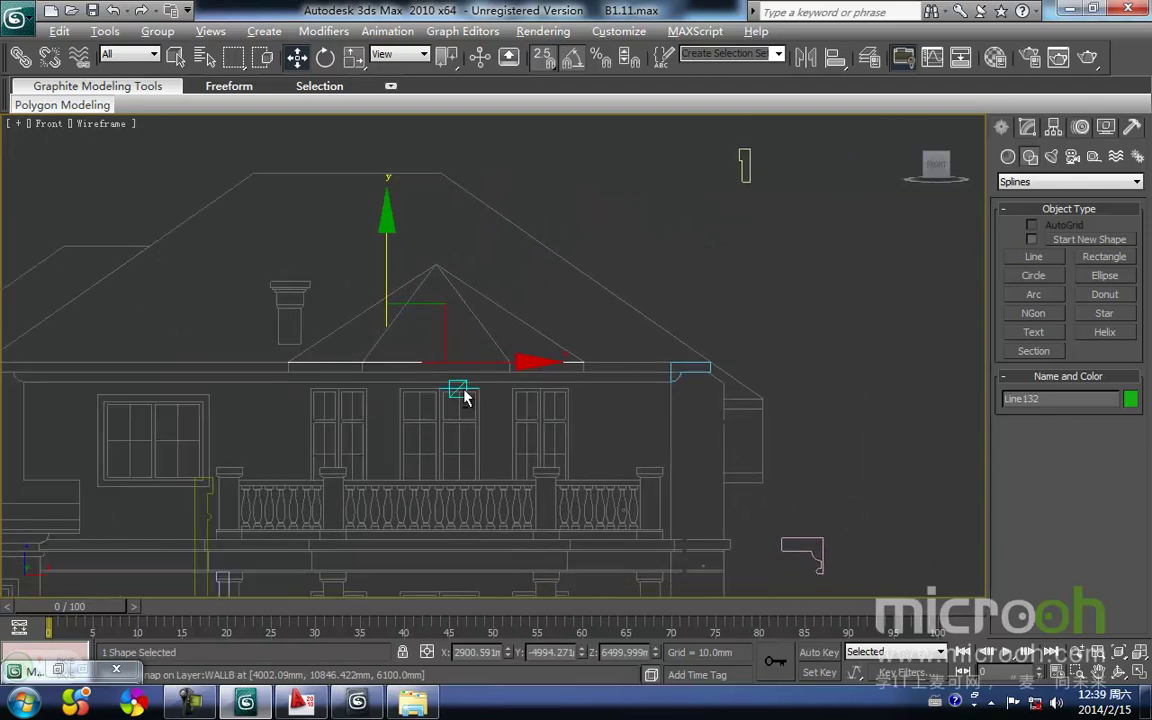
{"action": "middle_click_drag", "start_coordinate": [462, 337], "coordinate": [464, 388]}
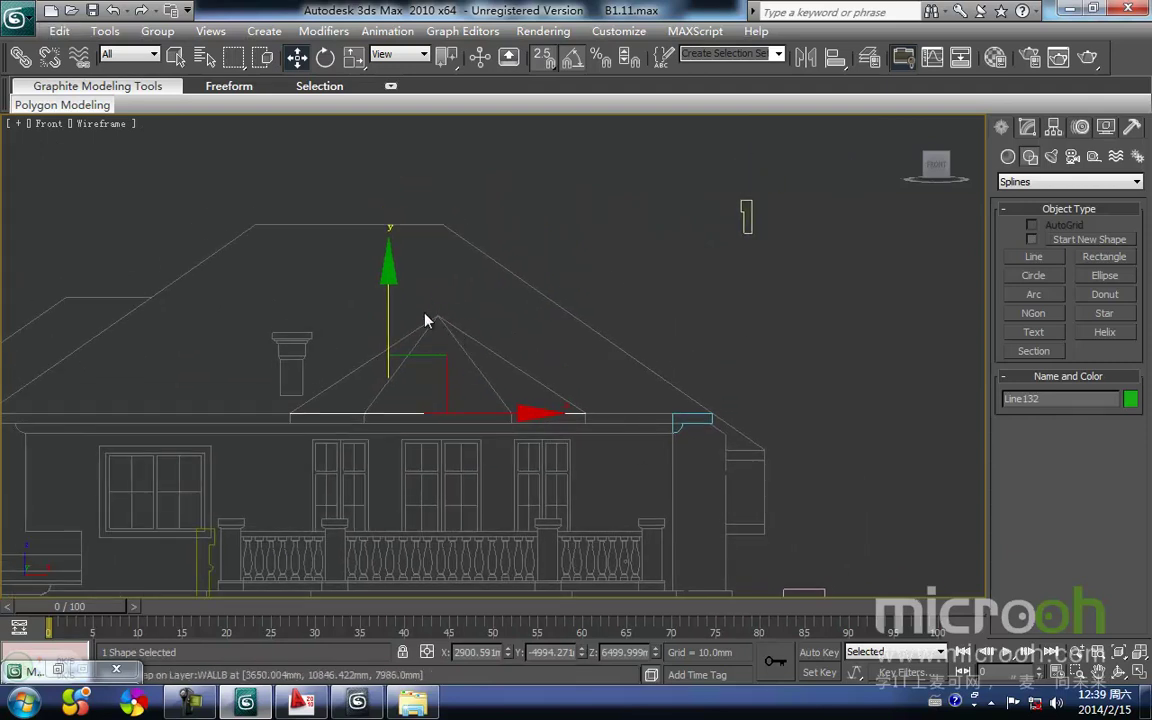
Enter vertex editing on the bay roof shape and select the apex and ridge-end vertices
{"action": "middle_click_drag", "start_coordinate": [448, 454], "coordinate": [475, 376], "text": "alt"}
{"action": "scroll", "coordinate": [486, 390], "scroll_direction": "up", "scroll_amount": 3}
{"action": "middle_click_drag", "start_coordinate": [535, 489], "coordinate": [484, 270]}
{"action": "scroll", "coordinate": [484, 270], "scroll_direction": "down", "scroll_amount": 1}
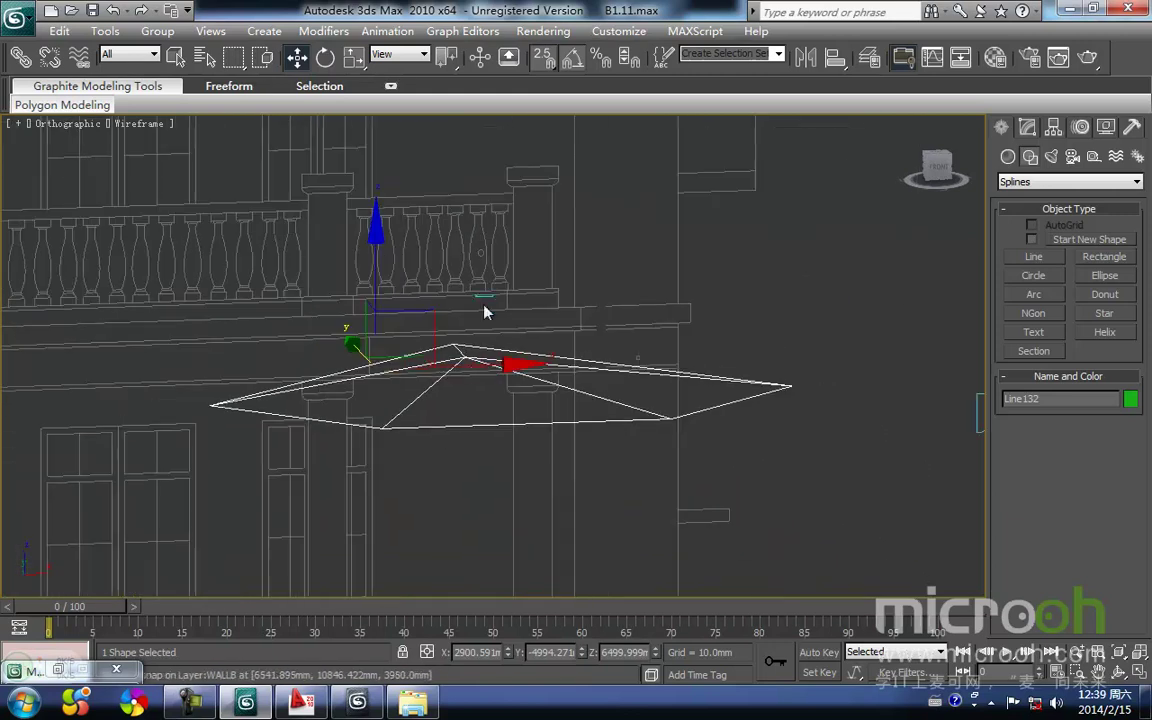
{"action": "left_click", "coordinate": [502, 499]}
{"action": "key", "text": "ctrl+z"}
{"action": "middle_click_drag", "start_coordinate": [574, 347], "coordinate": [500, 361]}
{"action": "scroll", "coordinate": [490, 375], "scroll_direction": "down", "scroll_amount": 2}
{"action": "middle_click_drag", "start_coordinate": [481, 405], "coordinate": [356, 82], "text": "alt"}
{"action": "middle_click_drag", "start_coordinate": [549, 437], "coordinate": [527, 411]}
{"action": "key", "text": "1"}
{"action": "scroll", "coordinate": [527, 412], "scroll_direction": "up", "scroll_amount": 3}
{"action": "middle_click_drag", "start_coordinate": [552, 482], "coordinate": [476, 419]}
{"action": "scroll", "coordinate": [478, 421], "scroll_direction": "up", "scroll_amount": 1}
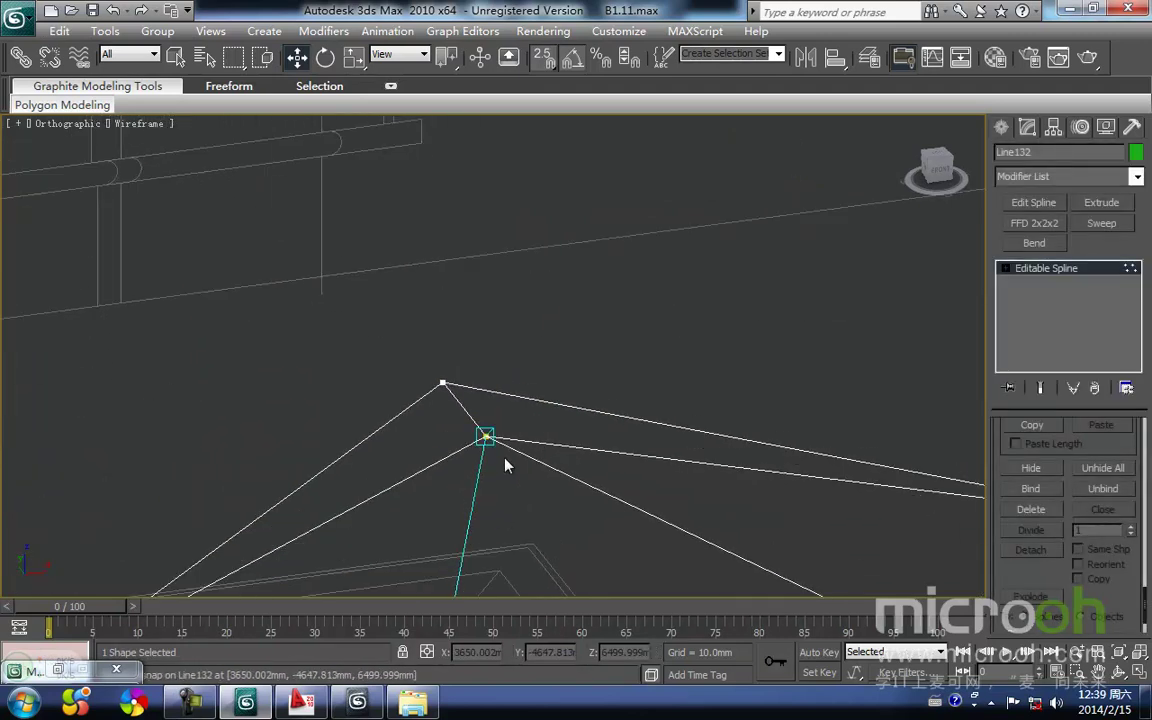
{"action": "left_click", "coordinate": [485, 437]}
{"action": "left_click_drag", "start_coordinate": [438, 376], "coordinate": [423, 410]}
{"action": "middle_click_drag", "start_coordinate": [464, 387], "coordinate": [421, 410]}
Raise the selected vertices in the Front view, snapped to the bay roof peak of the elevation at Z 7986 mm, and leave vertex editing
{"action": "key", "text": "f"}
{"action": "key", "text": "z"}
{"action": "middle_click_drag", "start_coordinate": [385, 302], "coordinate": [375, 419]}
{"action": "scroll", "coordinate": [406, 394], "scroll_direction": "down", "scroll_amount": 10}
{"action": "middle_click_drag", "start_coordinate": [427, 386], "coordinate": [418, 475]}
{"action": "key", "text": "space"}
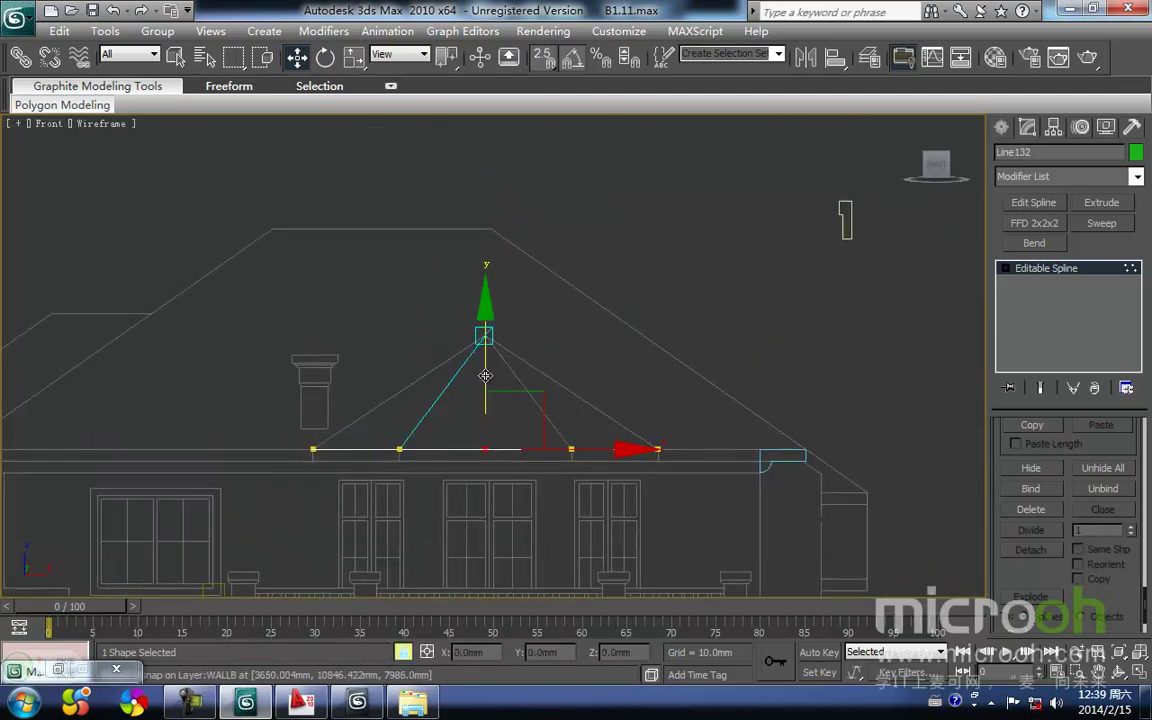
{"action": "left_click_drag", "start_coordinate": [484, 314], "coordinate": [485, 232]}
{"action": "scroll", "coordinate": [481, 376], "scroll_direction": "up", "scroll_amount": 4}
{"action": "middle_click_drag", "start_coordinate": [481, 366], "coordinate": [458, 447]}
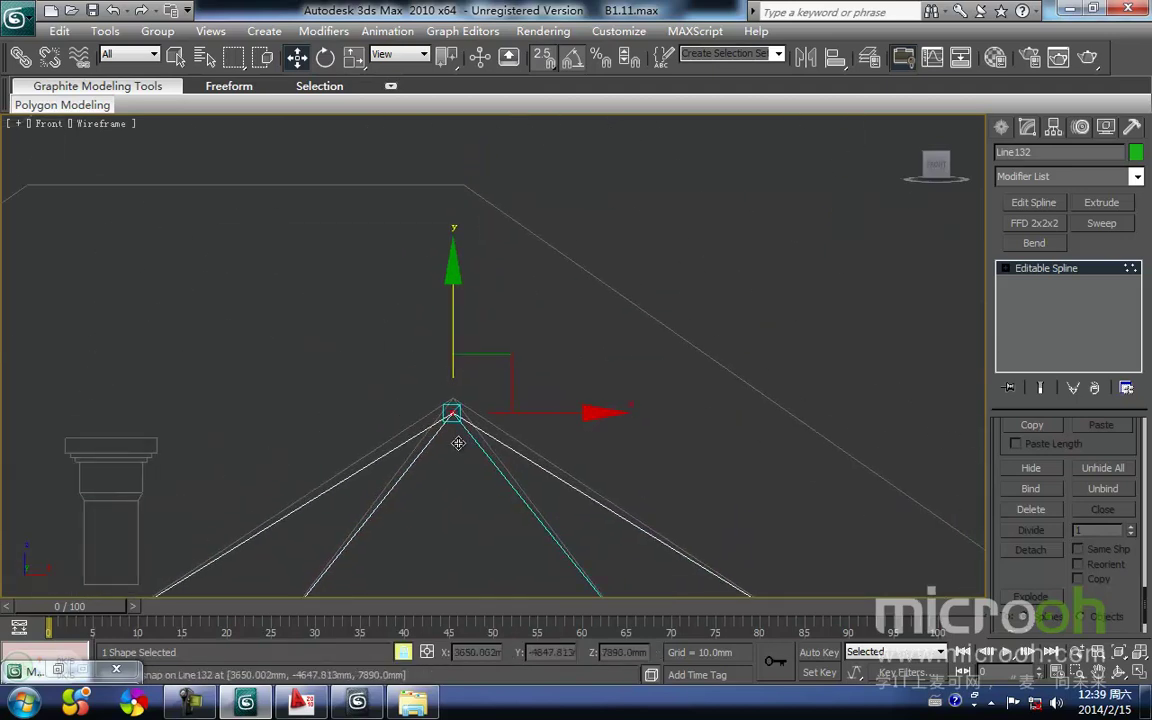
{"action": "left_click_drag", "start_coordinate": [453, 412], "coordinate": [452, 391]}
{"action": "key", "text": "space"}
{"action": "left_click", "coordinate": [391, 374]}
Show the house geometry again in a shaded 3D view around the raised bay roof frame
{"action": "middle_click_drag", "start_coordinate": [379, 382], "coordinate": [373, 367]}
{"action": "scroll", "coordinate": [452, 411], "scroll_direction": "down", "scroll_amount": 5}
{"action": "mouse_move", "coordinate": [458, 432]}
{"action": "middle_mouse_down", "text": "alt"}
{"action": "mouse_move", "coordinate": [477, 460]}
{"action": "mouse_move", "coordinate": [402, 429]}
{"action": "middle_mouse_up", "text": "alt"}
{"action": "key", "text": "F3"}
{"action": "middle_click_drag", "start_coordinate": [578, 462], "coordinate": [407, 379]}
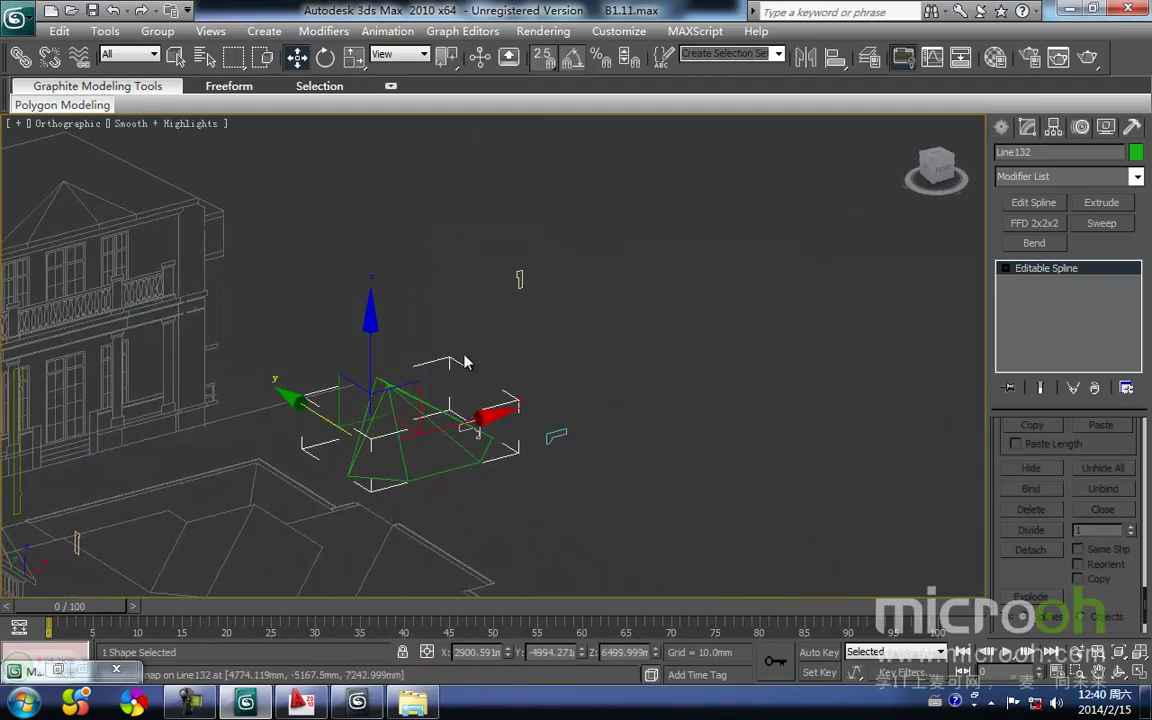
{"action": "left_click", "coordinate": [432, 360]}
{"action": "left_click_drag", "start_coordinate": [431, 354], "coordinate": [348, 445]}
{"action": "middle_click_drag", "start_coordinate": [359, 427], "coordinate": [341, 455]}
{"action": "key", "text": "F3"}
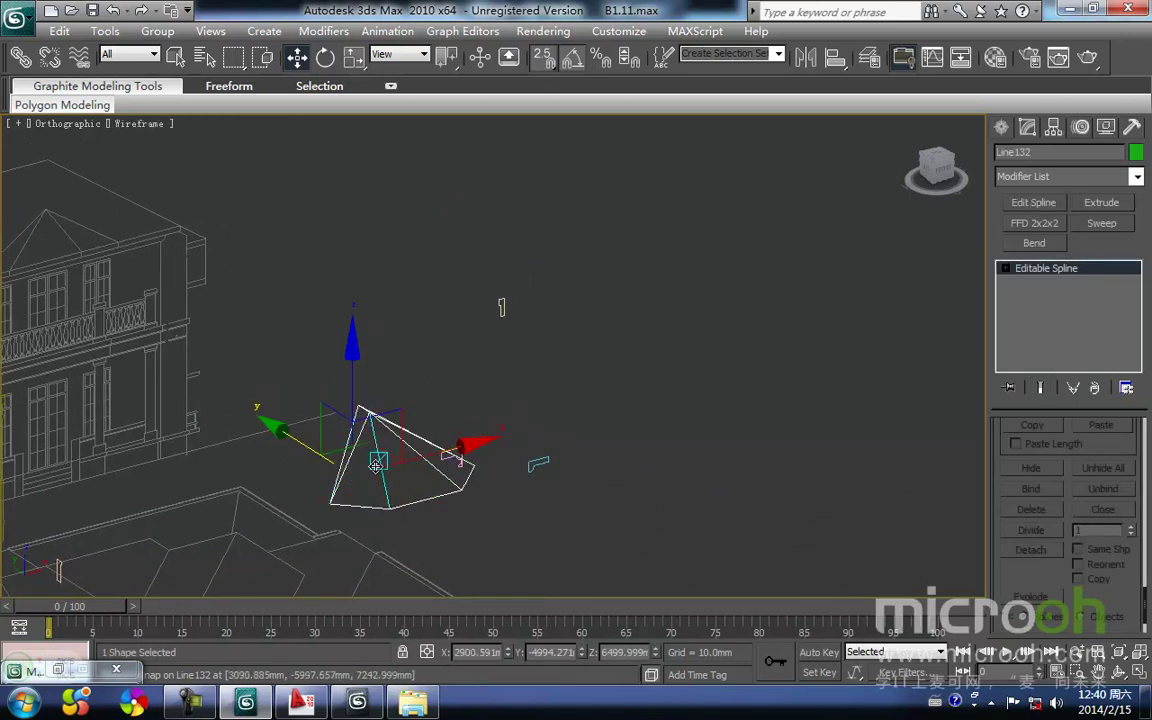
{"action": "middle_click_drag", "start_coordinate": [502, 305], "coordinate": [476, 316]}
{"action": "key", "text": "F3"}
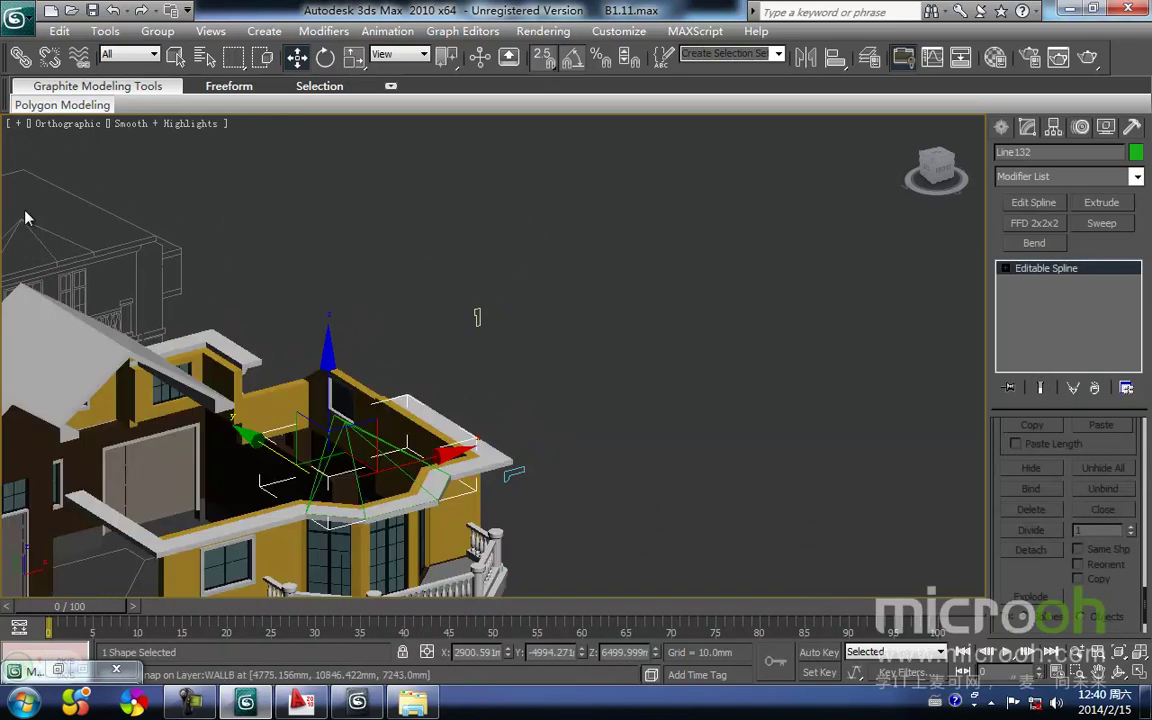
Apply an Edit Mesh modifier to the bay roof shape to turn its closed outlines into faces, and deselect it
{"action": "left_click", "coordinate": [1136, 177]}
{"action": "scroll", "coordinate": [1100, 260], "scroll_direction": "up", "scroll_amount": 1}
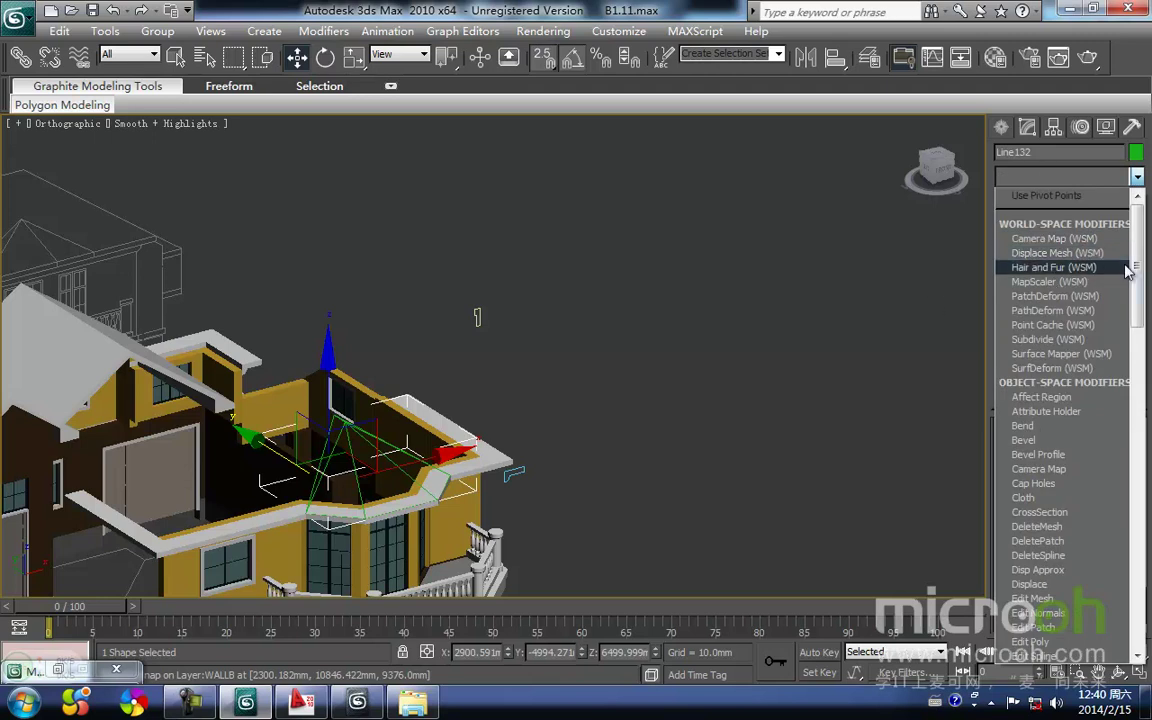
{"action": "scroll", "coordinate": [1108, 270], "scroll_direction": "down", "scroll_amount": 1}
{"action": "key", "text": "e"}
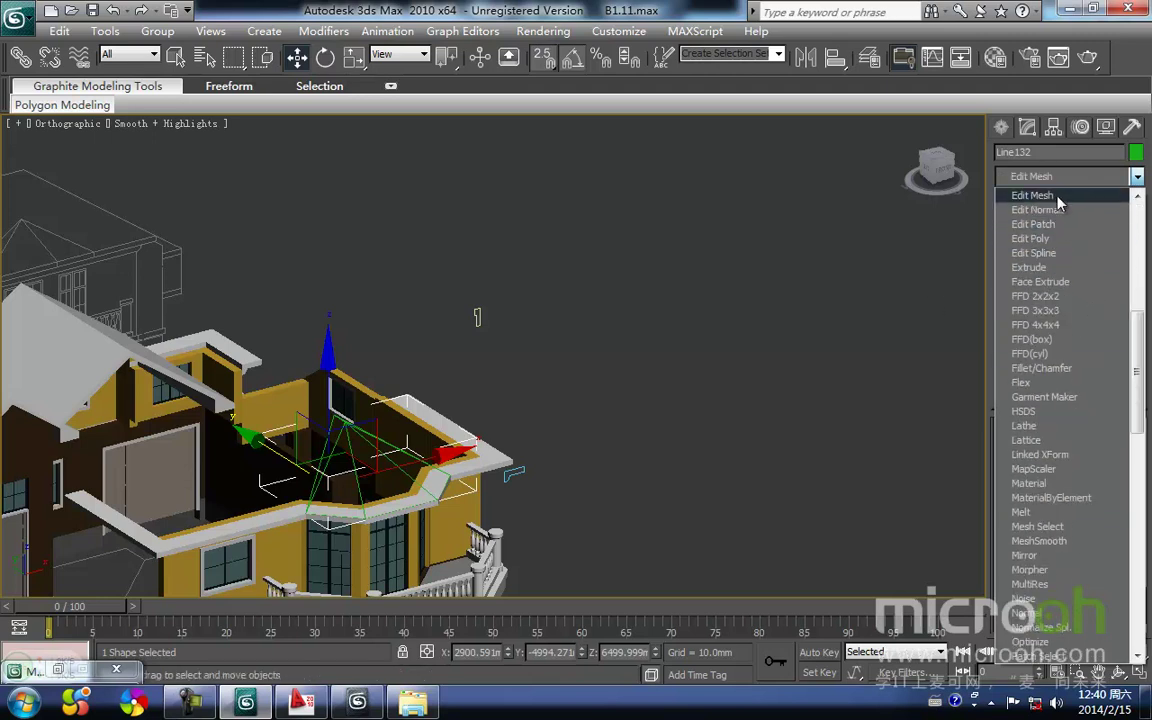
{"action": "left_click", "coordinate": [1058, 199]}
{"action": "middle_click_drag", "start_coordinate": [481, 393], "coordinate": [491, 309]}
{"action": "left_click", "coordinate": [593, 335]}
Inspect the shaded bay roof on the house from several angles and in the Top view
{"action": "scroll", "coordinate": [390, 388], "scroll_direction": "up", "scroll_amount": 2}
{"action": "middle_click_drag", "start_coordinate": [408, 386], "coordinate": [455, 348]}
{"action": "scroll", "coordinate": [458, 349], "scroll_direction": "up", "scroll_amount": 2}
{"action": "scroll", "coordinate": [480, 365], "scroll_direction": "down", "scroll_amount": 4}
{"action": "middle_click_drag", "start_coordinate": [555, 447], "coordinate": [616, 446], "text": "alt"}
{"action": "middle_click_drag", "start_coordinate": [797, 375], "coordinate": [690, 436], "text": "alt"}
{"action": "mouse_move", "coordinate": [430, 319]}
{"action": "middle_mouse_down"}
{"action": "mouse_move", "coordinate": [520, 450]}
{"action": "mouse_move", "coordinate": [481, 450]}
{"action": "mouse_move", "coordinate": [483, 465]}
{"action": "mouse_move", "coordinate": [522, 328]}
{"action": "middle_mouse_up"}
{"action": "key", "text": "shift+g"}
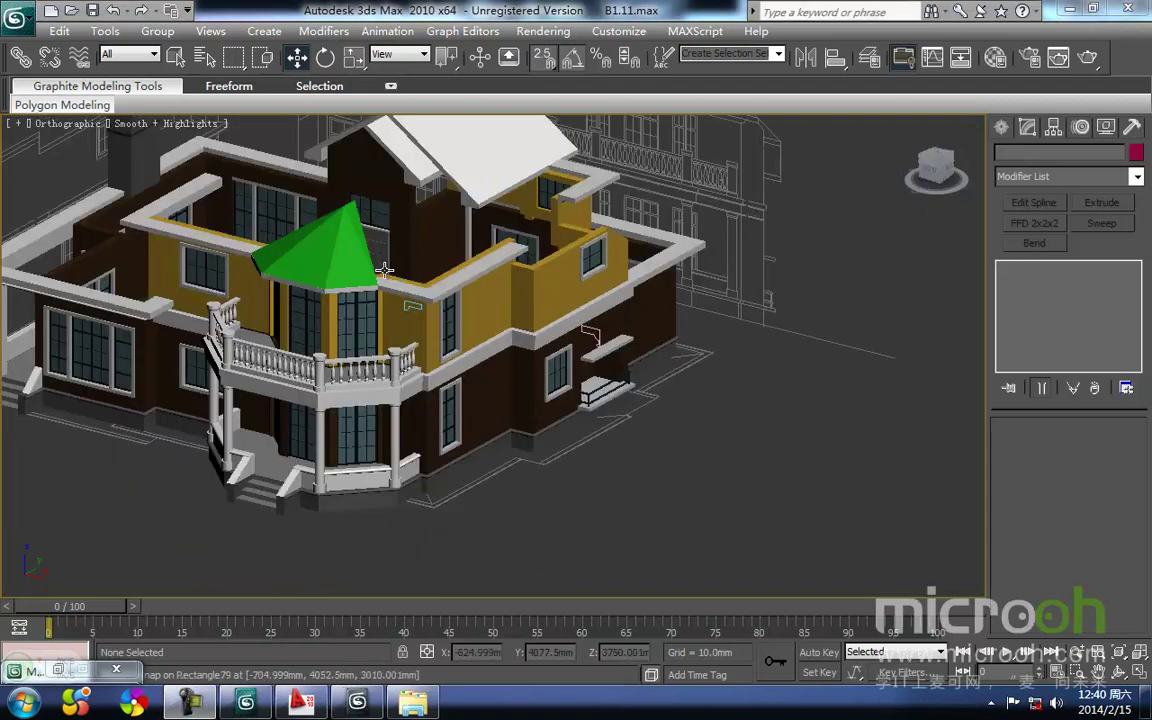
{"action": "key", "text": "t"}
{"action": "scroll", "coordinate": [465, 390], "scroll_direction": "up", "scroll_amount": 8}
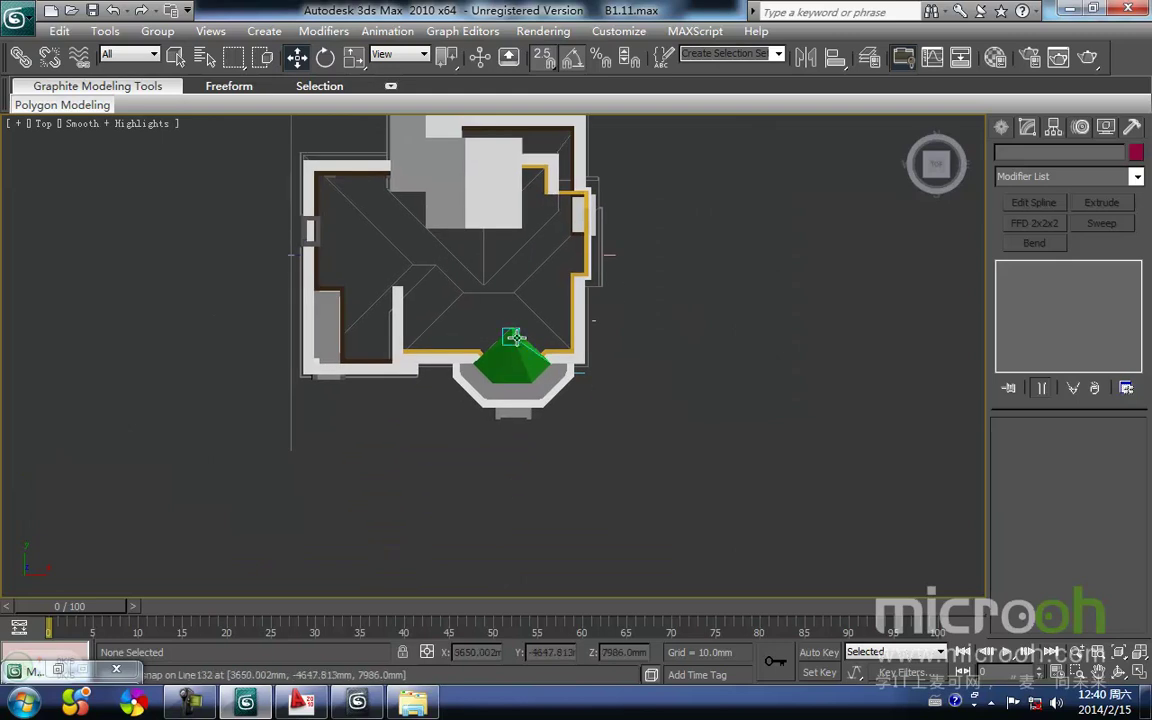
Hide the house geometry and show only the roof linework in wireframe in the Top view
{"action": "key", "text": "F3"}
{"action": "middle_click_drag", "start_coordinate": [465, 351], "coordinate": [457, 381]}
{"action": "scroll", "coordinate": [464, 361], "scroll_direction": "up", "scroll_amount": 3}
{"action": "key", "text": "shift+g"}
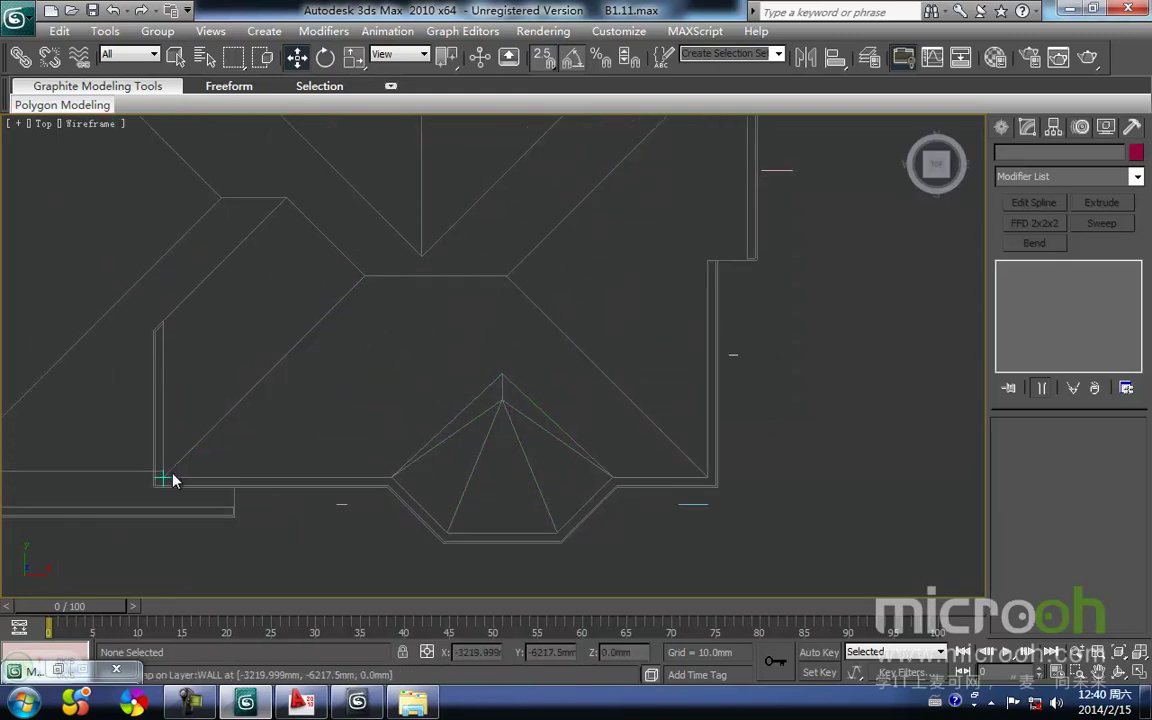
Examine the hip, ridge and eave lines of the main roof around the front bay in the Top view
{"action": "middle_click_drag", "start_coordinate": [202, 399], "coordinate": [325, 370]}
{"action": "scroll", "coordinate": [291, 319], "scroll_direction": "up", "scroll_amount": 2}
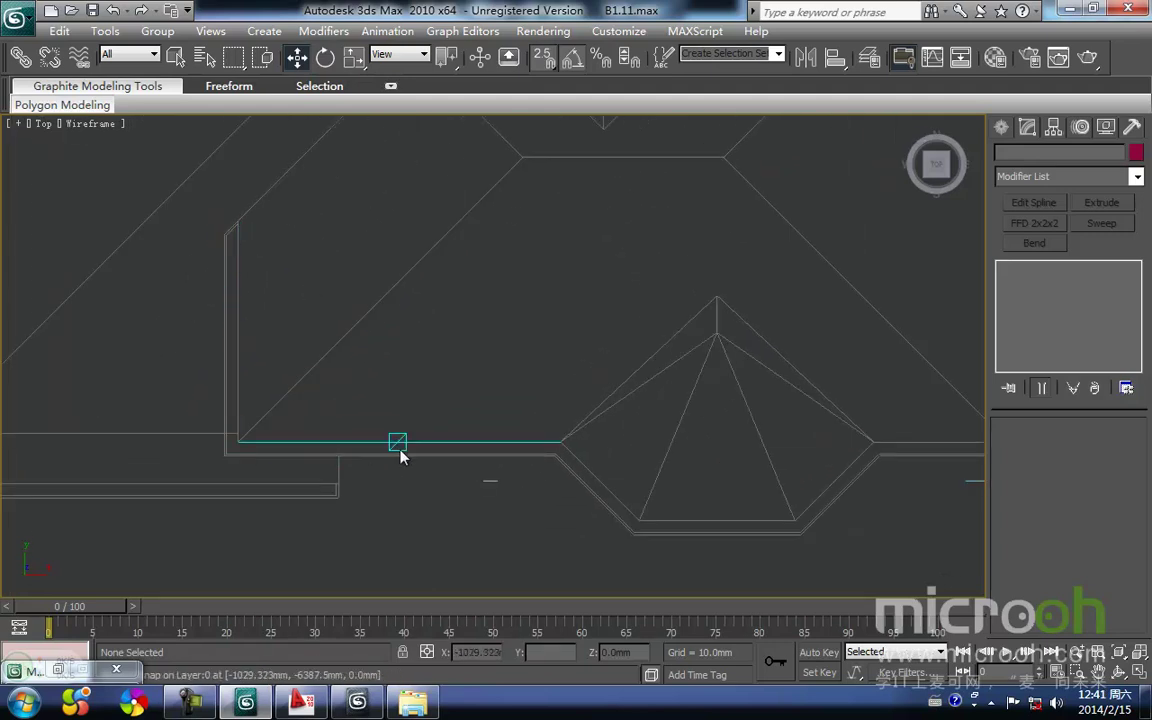
{"action": "middle_click_drag", "start_coordinate": [587, 470], "coordinate": [398, 487]}
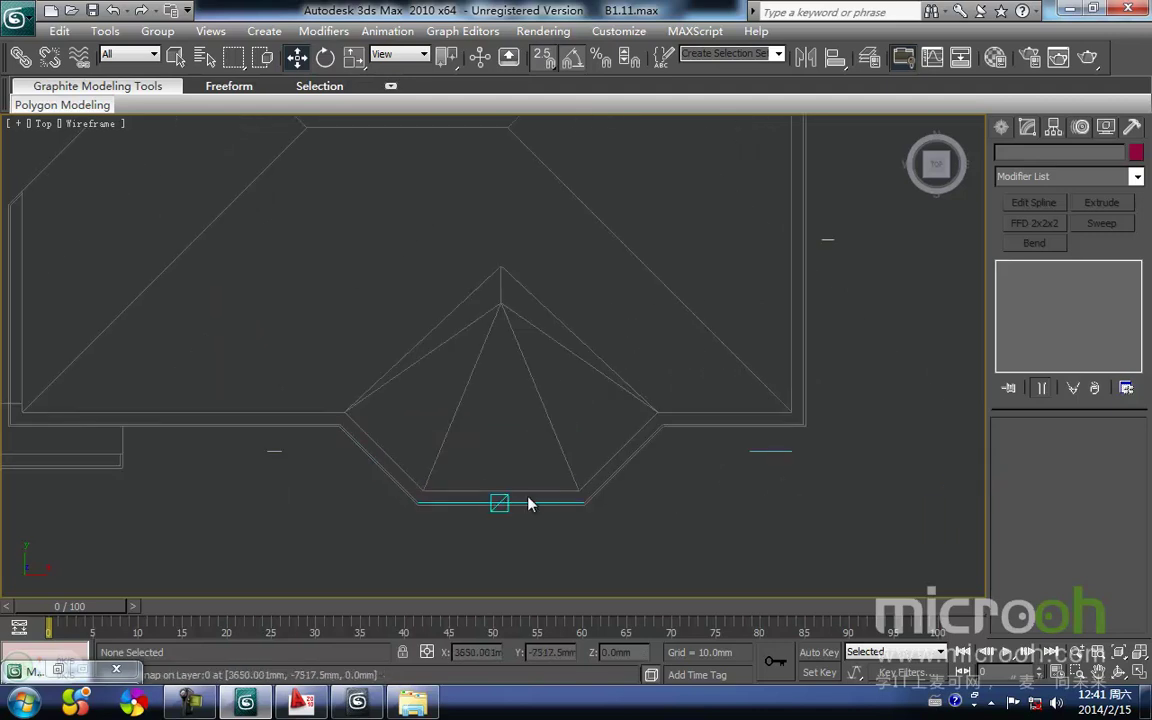
{"action": "middle_click_drag", "start_coordinate": [678, 428], "coordinate": [492, 462]}
{"action": "middle_click_drag", "start_coordinate": [594, 441], "coordinate": [530, 488]}
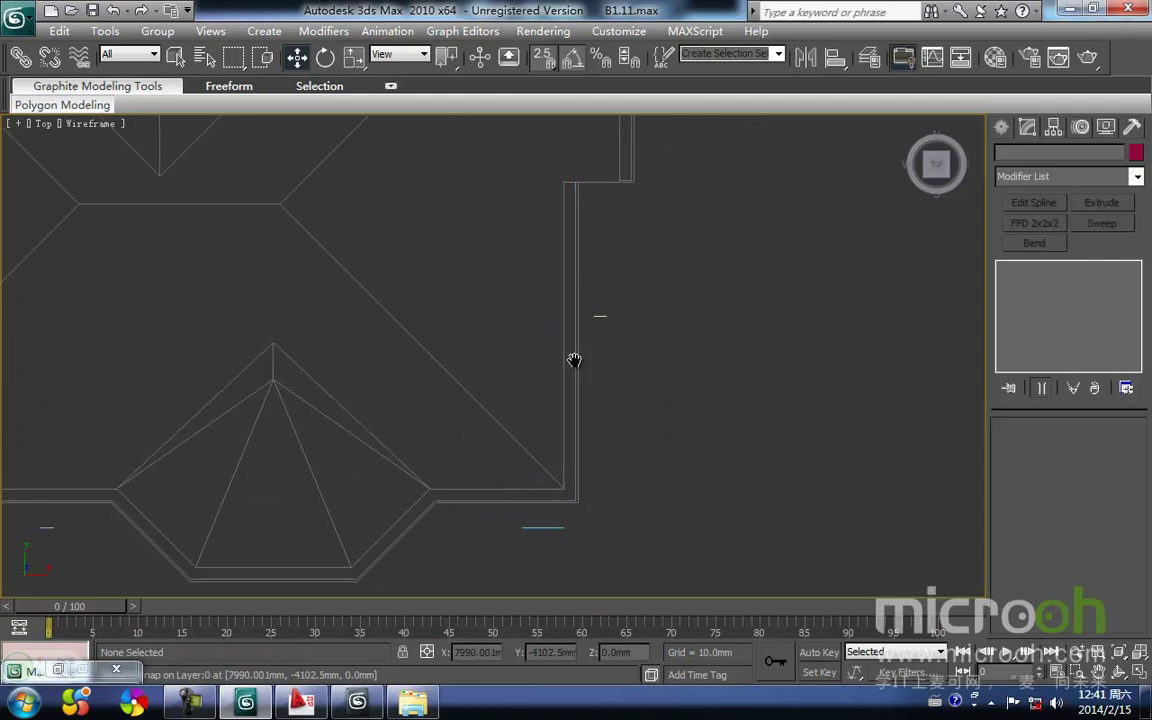
{"action": "middle_click_drag", "start_coordinate": [565, 364], "coordinate": [622, 354]}
{"action": "middle_click_drag", "start_coordinate": [620, 477], "coordinate": [710, 457]}
{"action": "middle_click_drag", "start_coordinate": [407, 541], "coordinate": [507, 541]}
{"action": "middle_click_drag", "start_coordinate": [270, 440], "coordinate": [367, 499]}
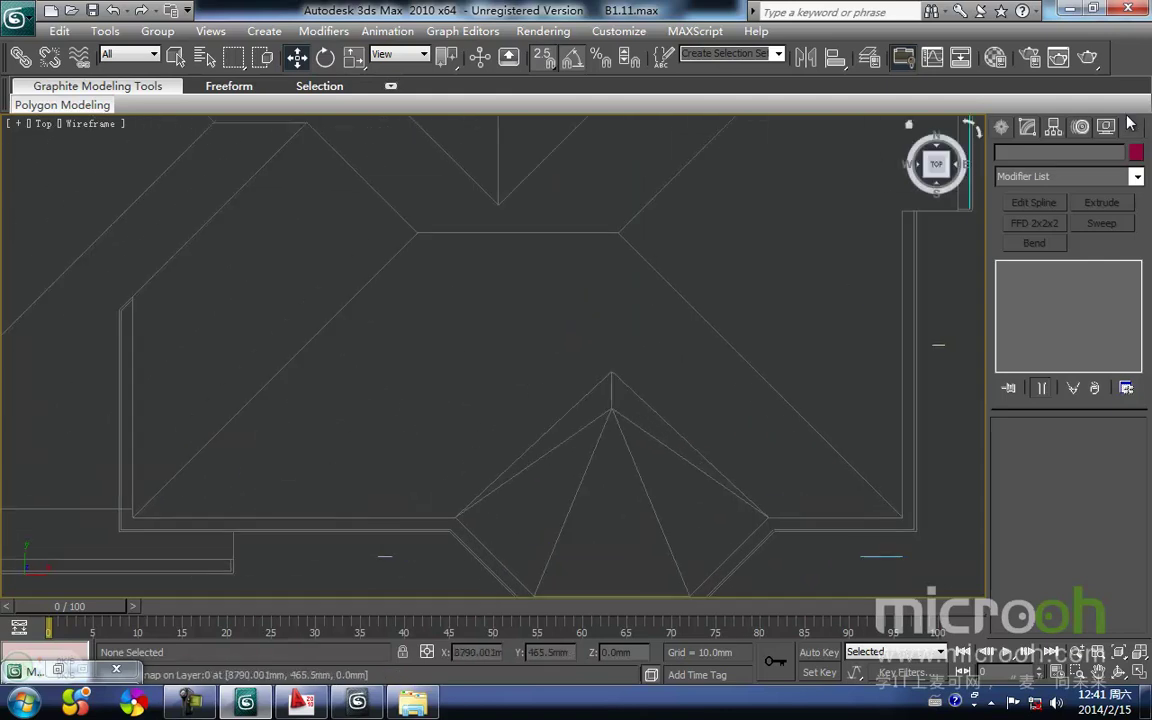
Trace the main roof's front slope as a closed four-corner line snapped to its eave corners and ridge ends
{"action": "left_click", "coordinate": [1003, 131]}
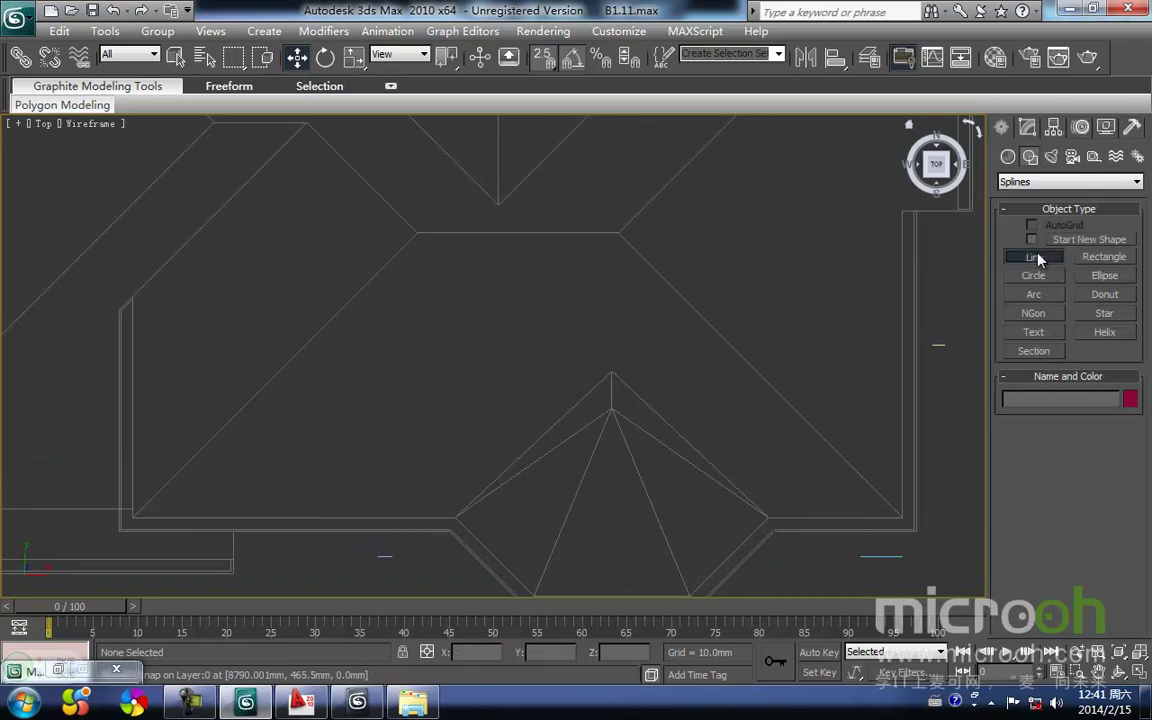
{"action": "left_click", "coordinate": [1034, 256]}
{"action": "left_click", "coordinate": [128, 523]}
{"action": "left_click", "coordinate": [415, 239]}
{"action": "left_click", "coordinate": [616, 239]}
{"action": "left_click", "coordinate": [898, 522]}
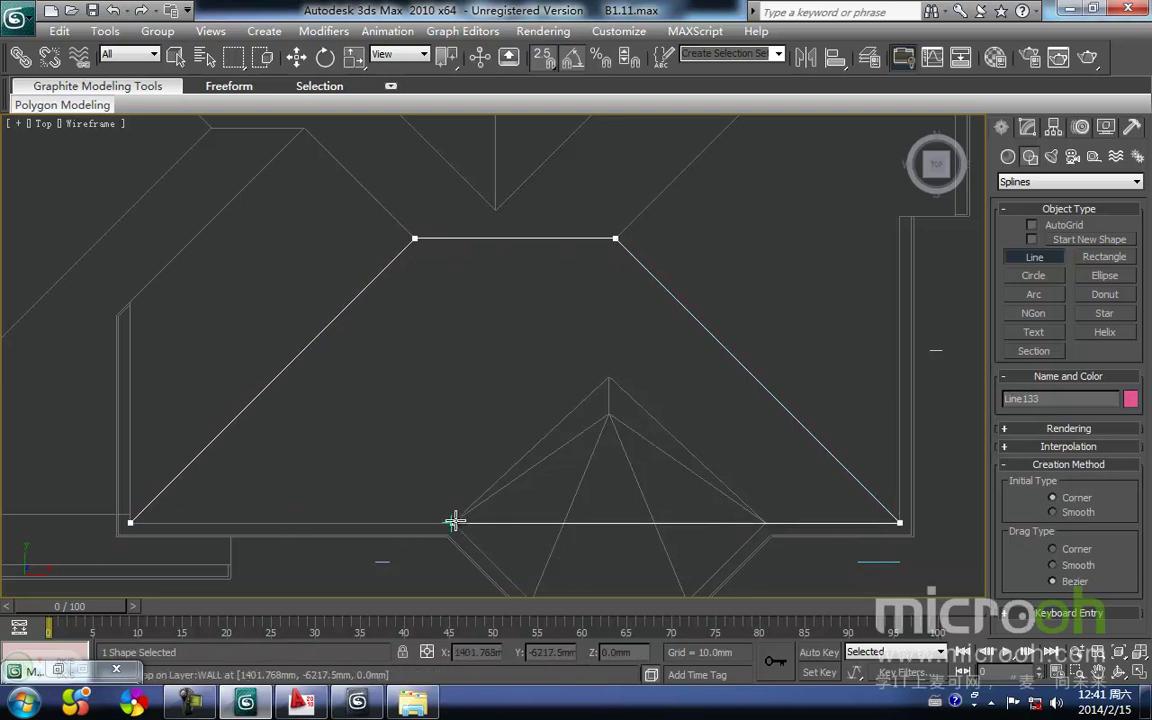
{"action": "left_click", "coordinate": [128, 523]}
{"action": "left_click", "coordinate": [548, 406]}
{"action": "right_click", "coordinate": [490, 422]}
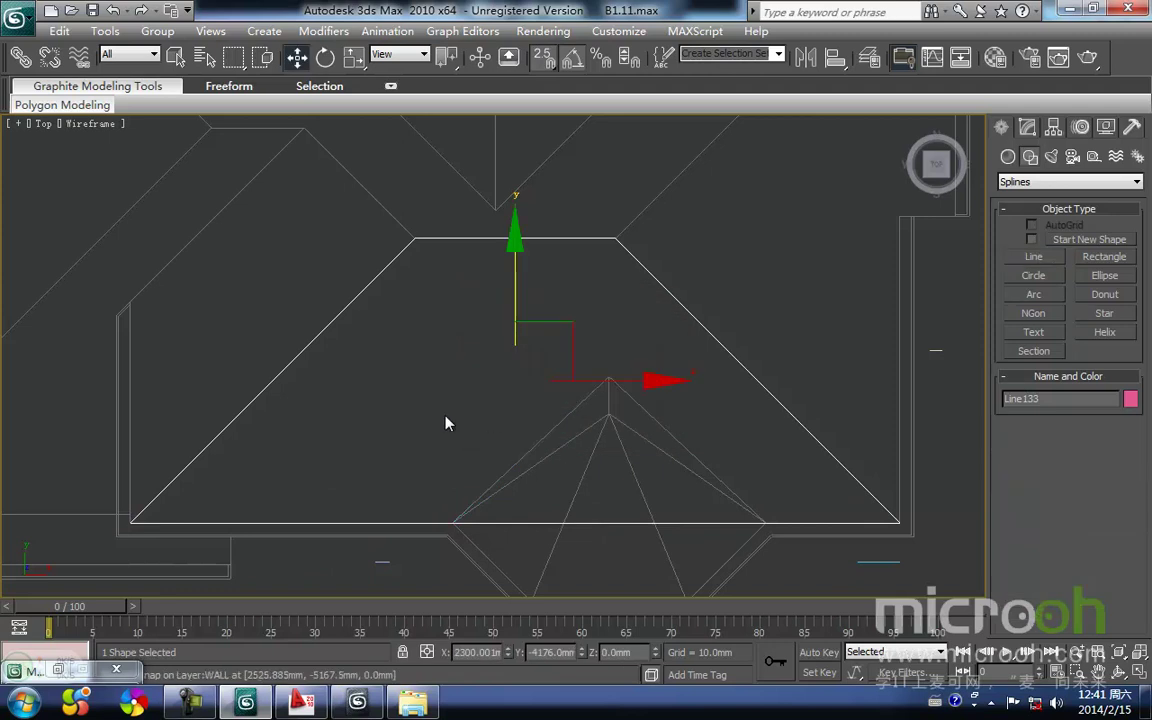
Raise the front slope outline in the Front view, snapped to the elevation's eave line at Z 6500 mm, and deselect it
{"action": "middle_click_drag", "start_coordinate": [490, 422], "coordinate": [411, 372]}
{"action": "middle_click_drag", "start_coordinate": [447, 434], "coordinate": [470, 488]}
{"action": "left_click", "coordinate": [369, 354]}
{"action": "left_click", "coordinate": [374, 243]}
{"action": "middle_click_drag", "start_coordinate": [376, 284], "coordinate": [578, 411]}
{"action": "scroll", "coordinate": [372, 450], "scroll_direction": "down", "scroll_amount": 4}
{"action": "key", "text": "f"}
{"action": "scroll", "coordinate": [532, 437], "scroll_direction": "up", "scroll_amount": 3}
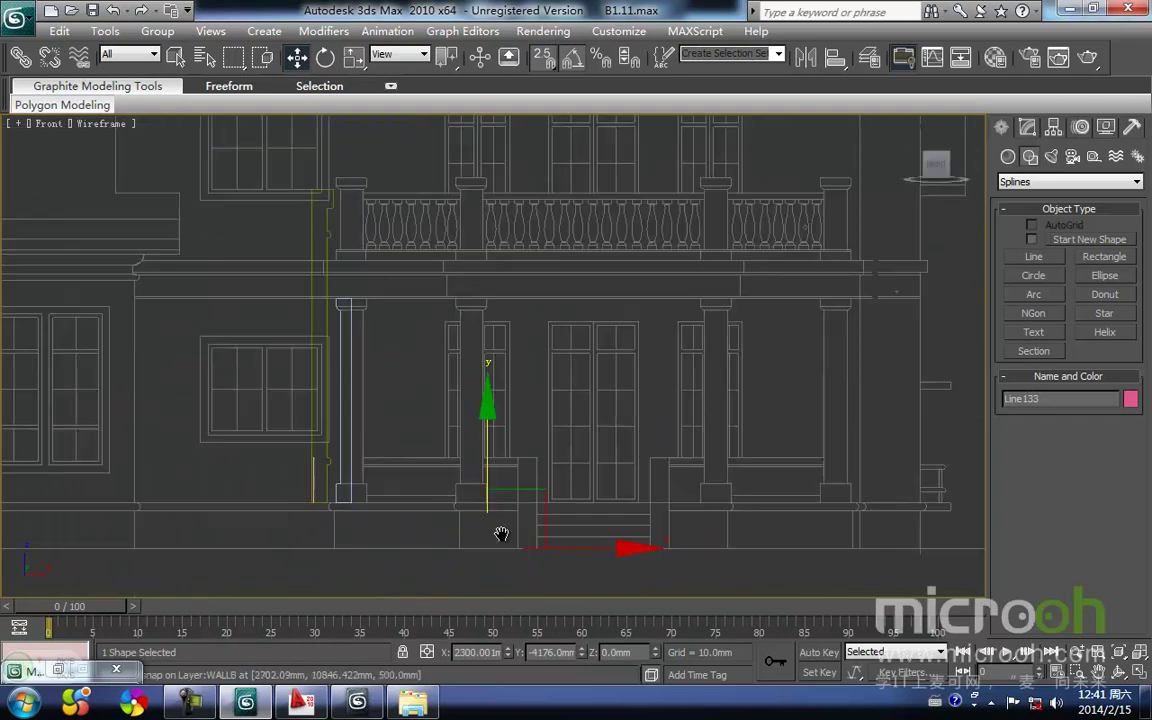
{"action": "scroll", "coordinate": [501, 449], "scroll_direction": "down", "scroll_amount": 3}
{"action": "left_click_drag", "start_coordinate": [493, 422], "coordinate": [467, 198]}
{"action": "middle_click_drag", "start_coordinate": [289, 262], "coordinate": [338, 363]}
{"action": "left_click_drag", "start_coordinate": [322, 380], "coordinate": [296, 343]}
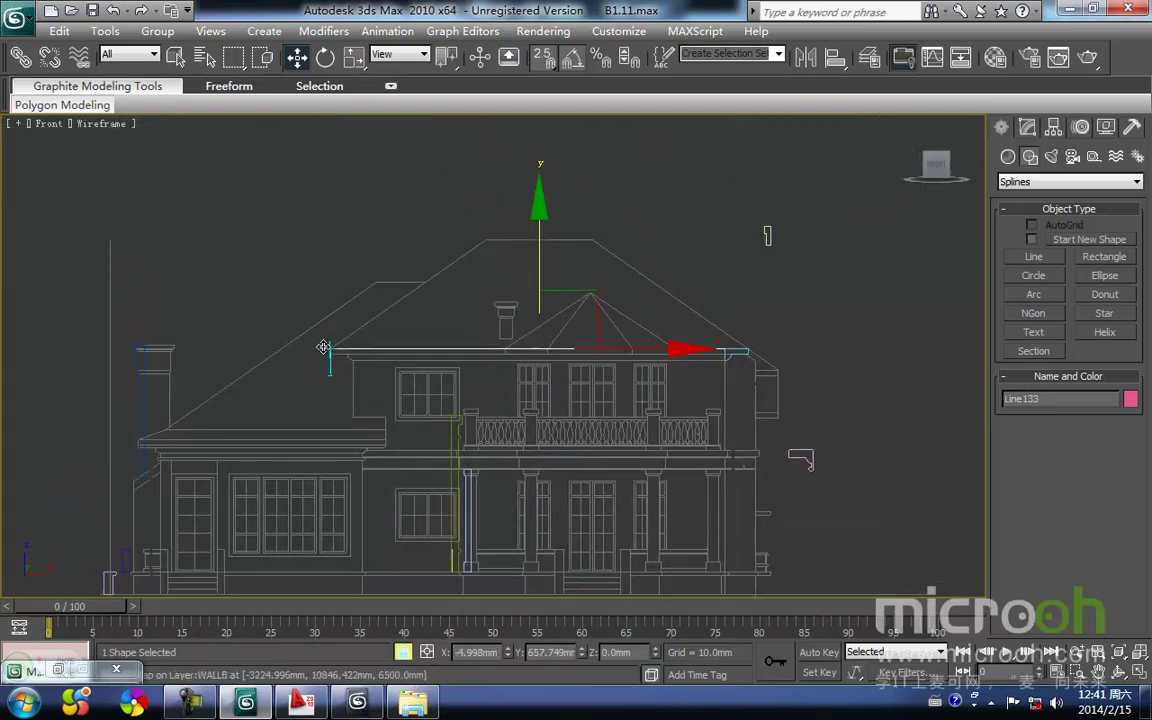
{"action": "middle_click_drag", "start_coordinate": [565, 444], "coordinate": [514, 482]}
{"action": "key", "text": "space"}
{"action": "left_click", "coordinate": [629, 522]}
Raise the front slope outline's two ridge vertices in the Front view to the main ridge at Z 9376 mm, and leave vertex editing
{"action": "middle_click_drag", "start_coordinate": [532, 437], "coordinate": [513, 455]}
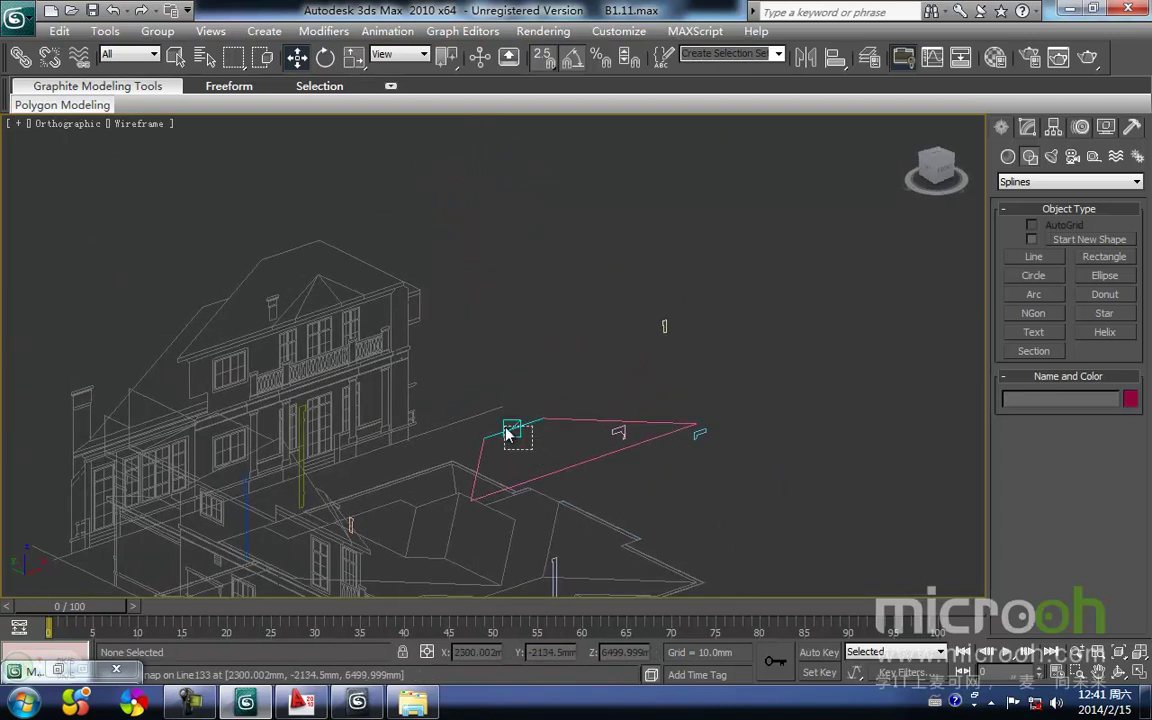
{"action": "left_click", "coordinate": [513, 432]}
{"action": "middle_click_drag", "start_coordinate": [470, 388], "coordinate": [489, 462]}
{"action": "key", "text": "1"}
{"action": "left_click", "coordinate": [467, 459]}
{"action": "left_click", "coordinate": [526, 440], "text": "ctrl"}
{"action": "key", "text": "f"}
{"action": "scroll", "coordinate": [460, 440], "scroll_direction": "up", "scroll_amount": 8}
{"action": "scroll", "coordinate": [456, 440], "scroll_direction": "down", "scroll_amount": 3}
{"action": "left_click_drag", "start_coordinate": [436, 390], "coordinate": [432, 304]}
{"action": "middle_click_drag", "start_coordinate": [462, 385], "coordinate": [437, 437]}
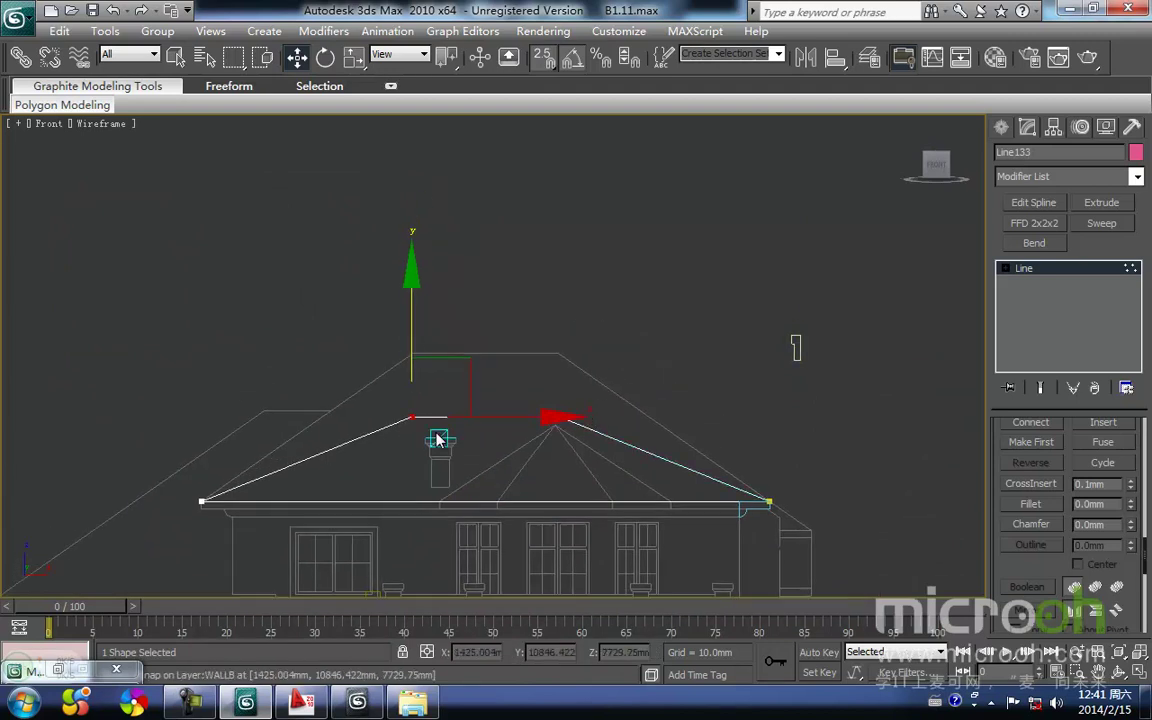
{"action": "left_click_drag", "start_coordinate": [409, 425], "coordinate": [410, 355]}
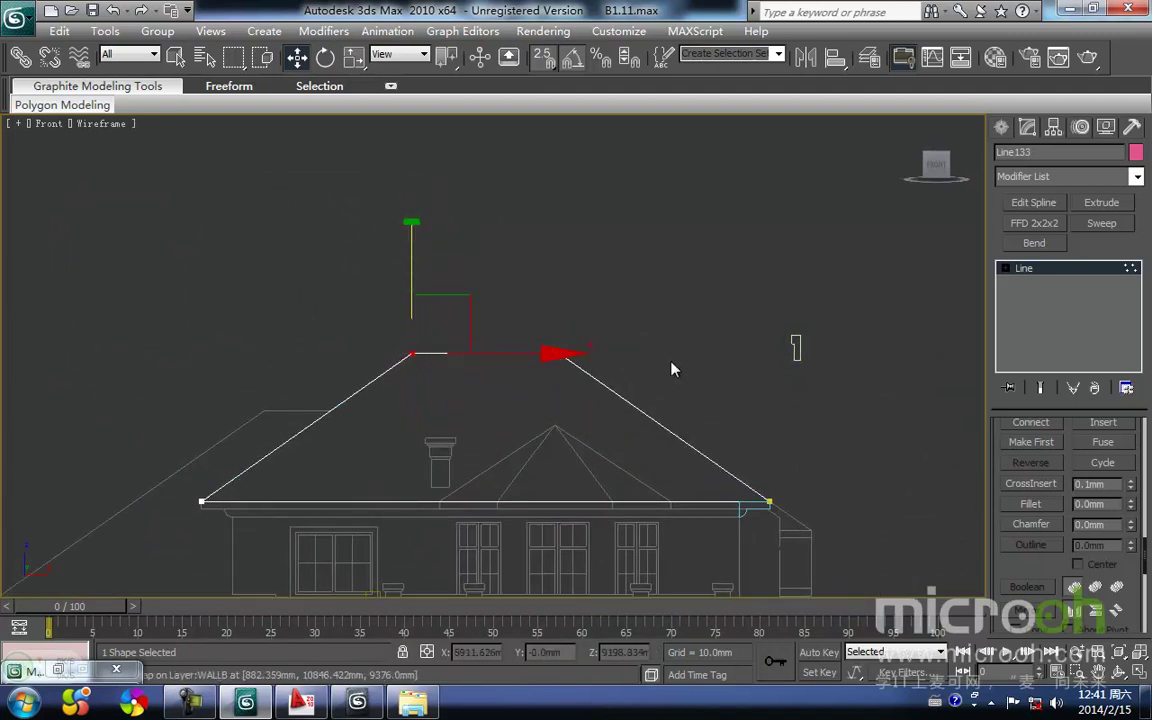
{"action": "middle_click_drag", "start_coordinate": [643, 383], "coordinate": [614, 407]}
{"action": "key", "text": "1"}
{"action": "left_click", "coordinate": [603, 402]}
{"action": "left_click_drag", "start_coordinate": [535, 406], "coordinate": [476, 297]}
{"action": "middle_click_drag", "start_coordinate": [508, 374], "coordinate": [478, 406]}
Begin a second outline in the same shape in the Top view, from the lower ridge's inner end to the main ridge's left corner
{"action": "key", "text": "t"}
{"action": "key", "text": "z"}
{"action": "key", "text": "F3"}
{"action": "middle_click_drag", "start_coordinate": [386, 323], "coordinate": [447, 452]}
{"action": "middle_click_drag", "start_coordinate": [432, 340], "coordinate": [486, 301]}
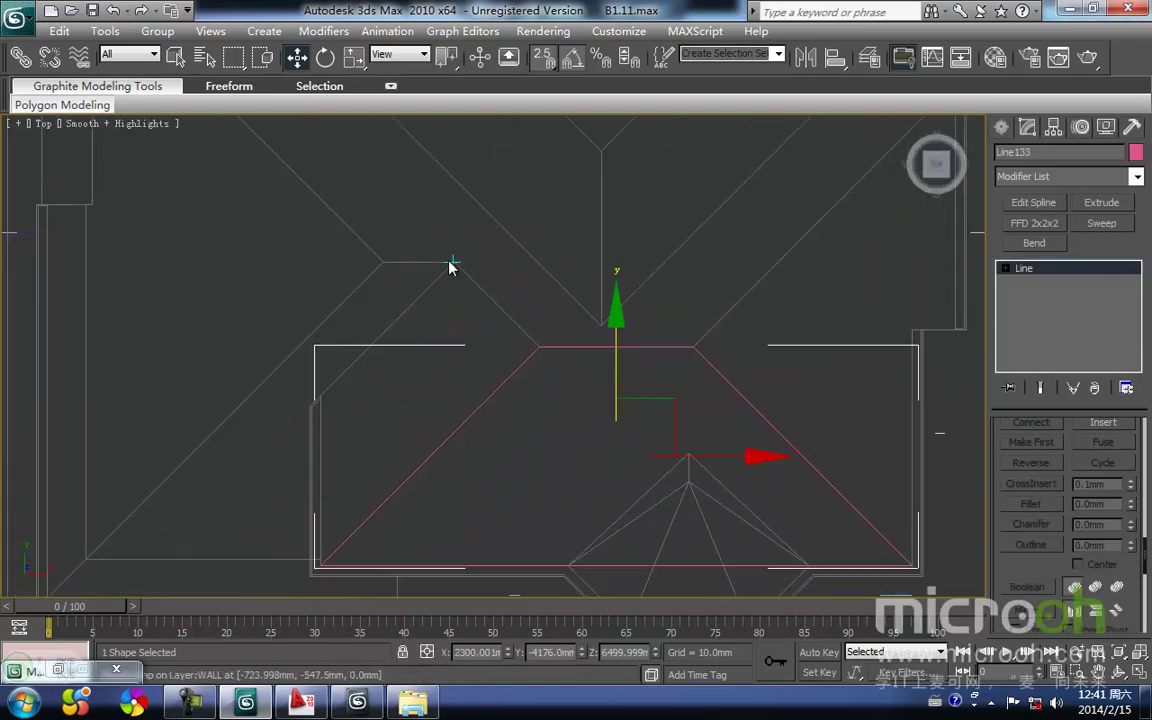
{"action": "middle_click_drag", "start_coordinate": [515, 355], "coordinate": [559, 338]}
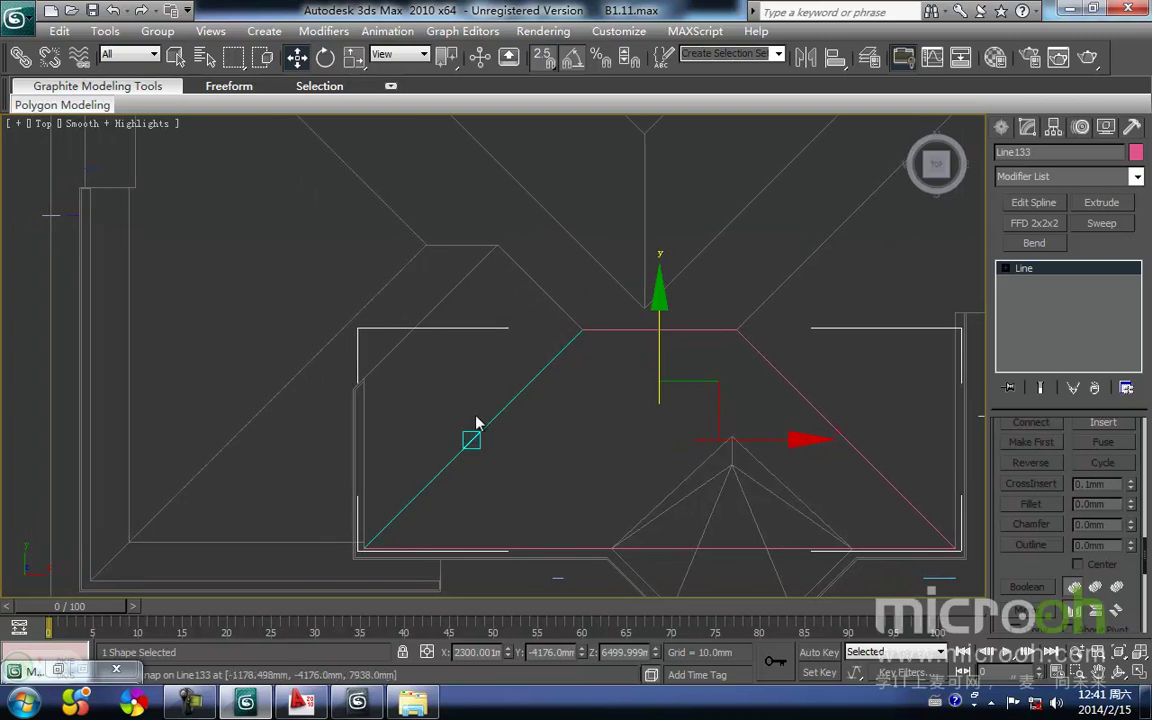
{"action": "left_click", "coordinate": [1001, 128]}
{"action": "left_click", "coordinate": [1034, 257]}
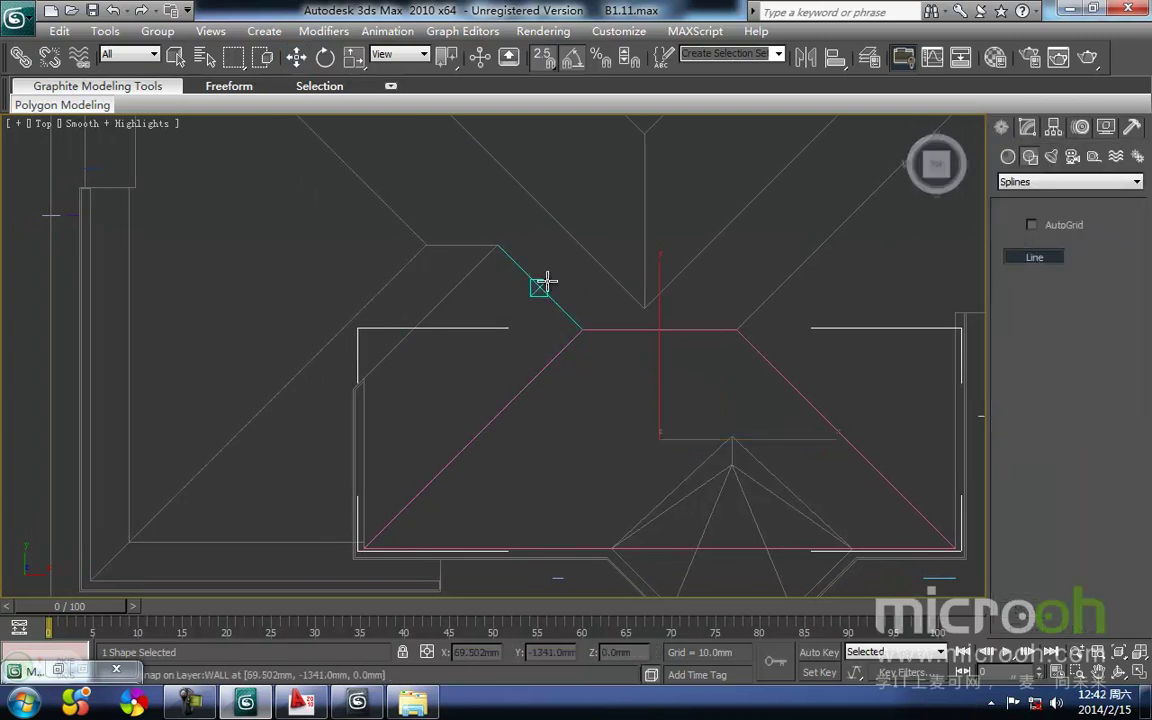
{"action": "middle_click_drag", "start_coordinate": [607, 288], "coordinate": [532, 303]}
{"action": "left_click", "coordinate": [497, 283]}
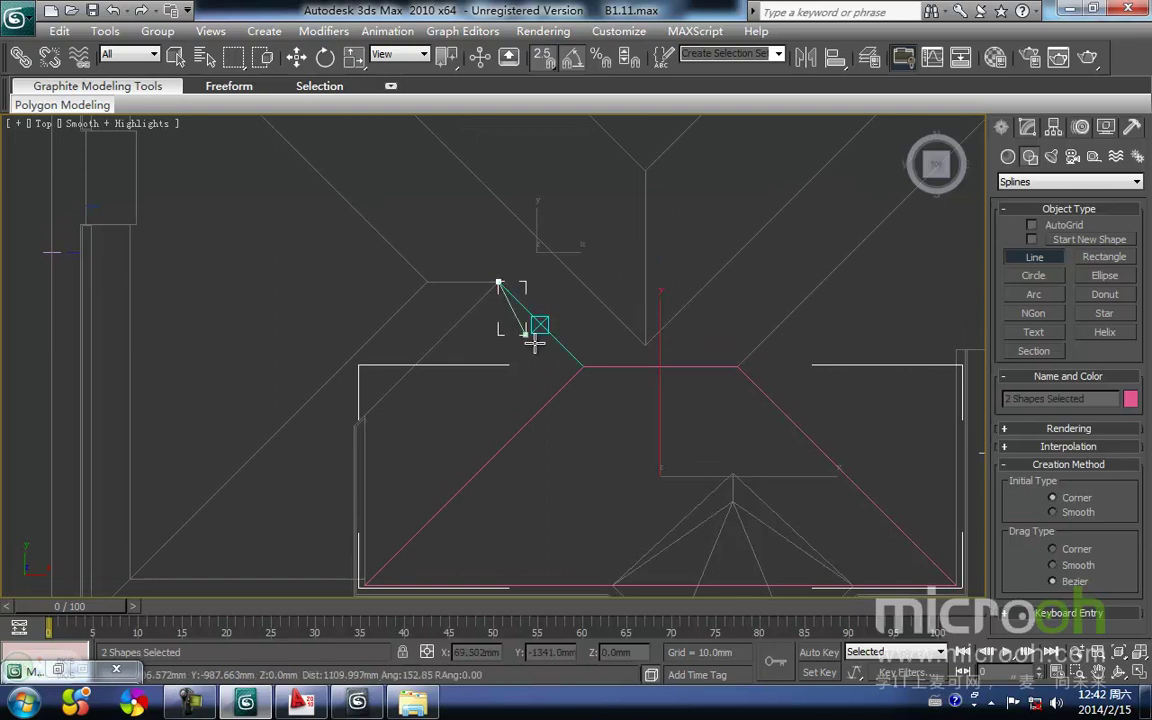
{"action": "left_click", "coordinate": [584, 368]}
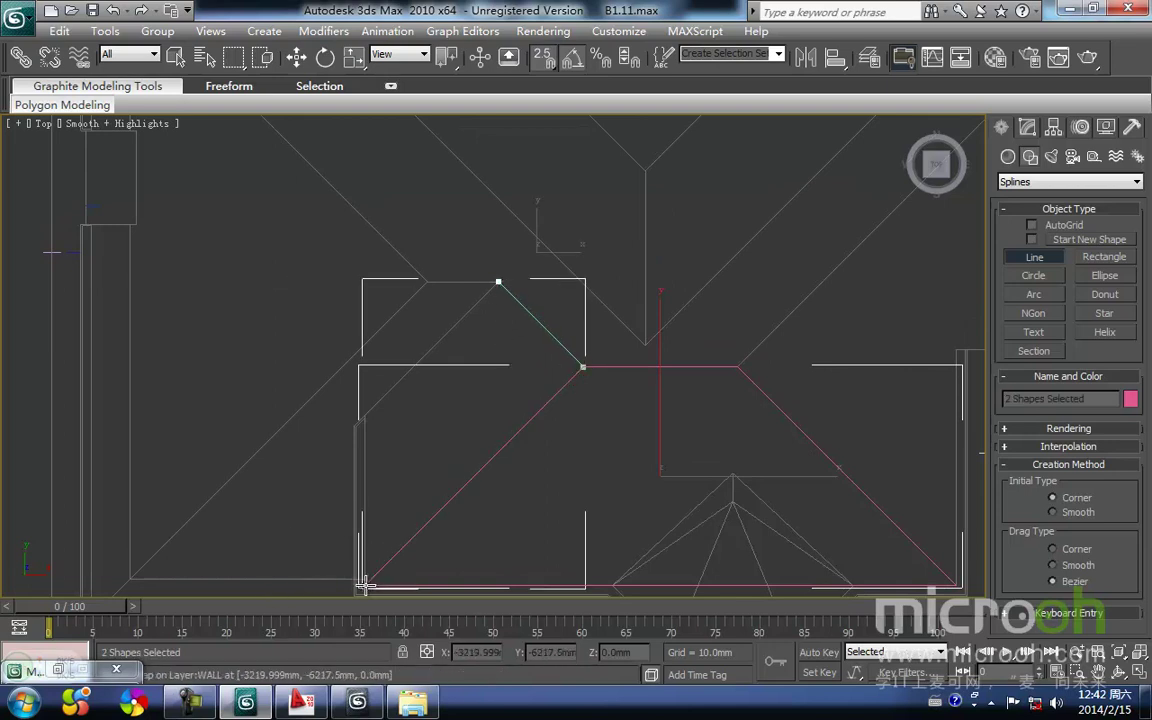
Continue the side slope outline through the front eave corner and the upper end of the side eave, and close the spline
{"action": "key", "text": "i"}
{"action": "scroll", "coordinate": [494, 356], "scroll_direction": "up", "scroll_amount": 3}
{"action": "left_click", "coordinate": [498, 368]}
{"action": "key", "text": "i"}
{"action": "scroll", "coordinate": [496, 349], "scroll_direction": "down", "scroll_amount": 3}
{"action": "left_click", "coordinate": [546, 226]}
{"action": "key", "text": "i"}
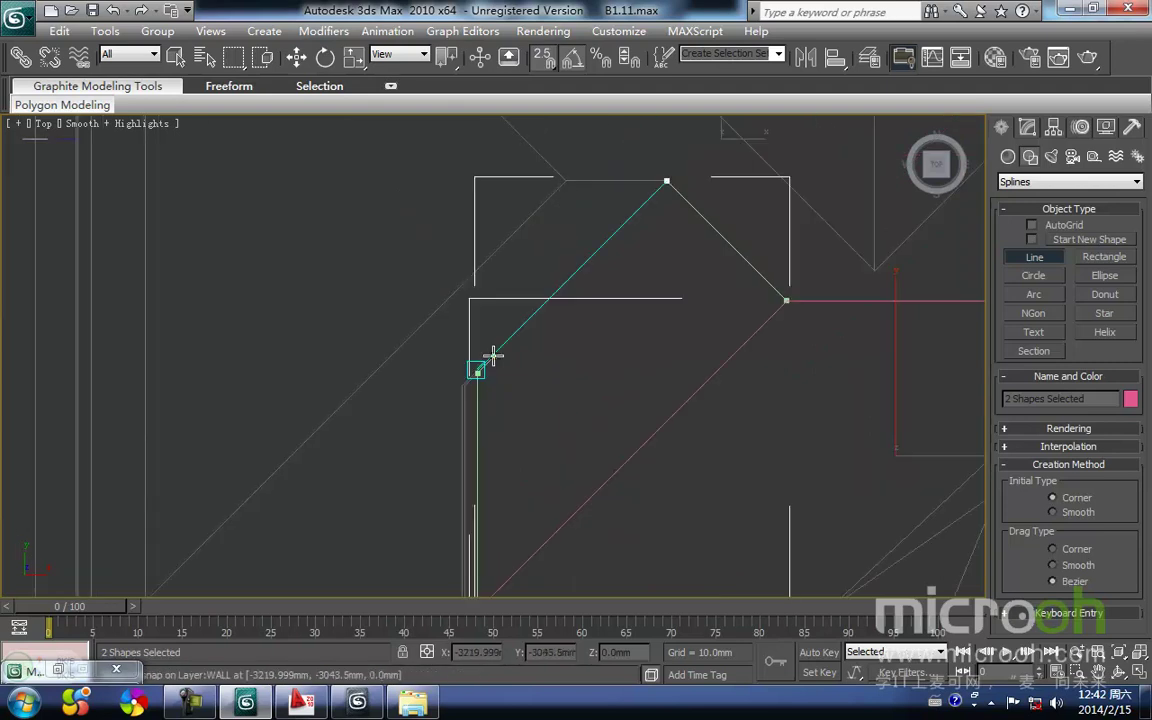
{"action": "key", "text": "i"}
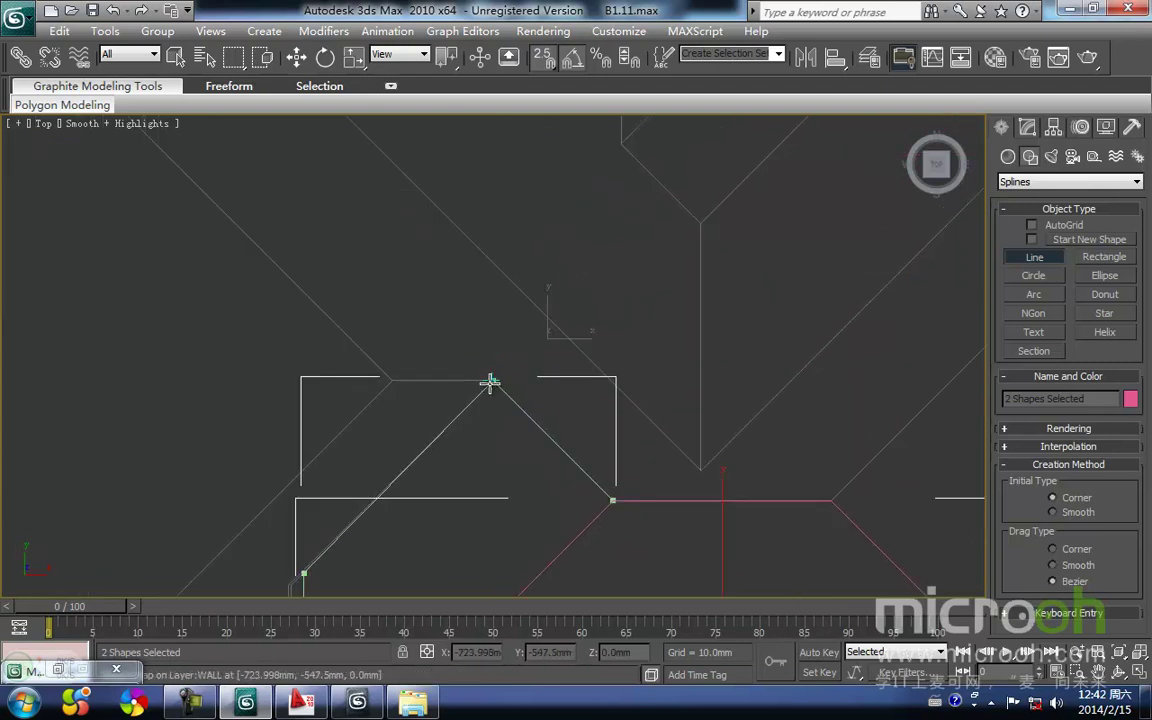
{"action": "key", "text": "i"}
{"action": "scroll", "coordinate": [488, 347], "scroll_direction": "up", "scroll_amount": 1}
{"action": "scroll", "coordinate": [300, 340], "scroll_direction": "up", "scroll_amount": 1}
{"action": "scroll", "coordinate": [300, 360], "scroll_direction": "up", "scroll_amount": 2}
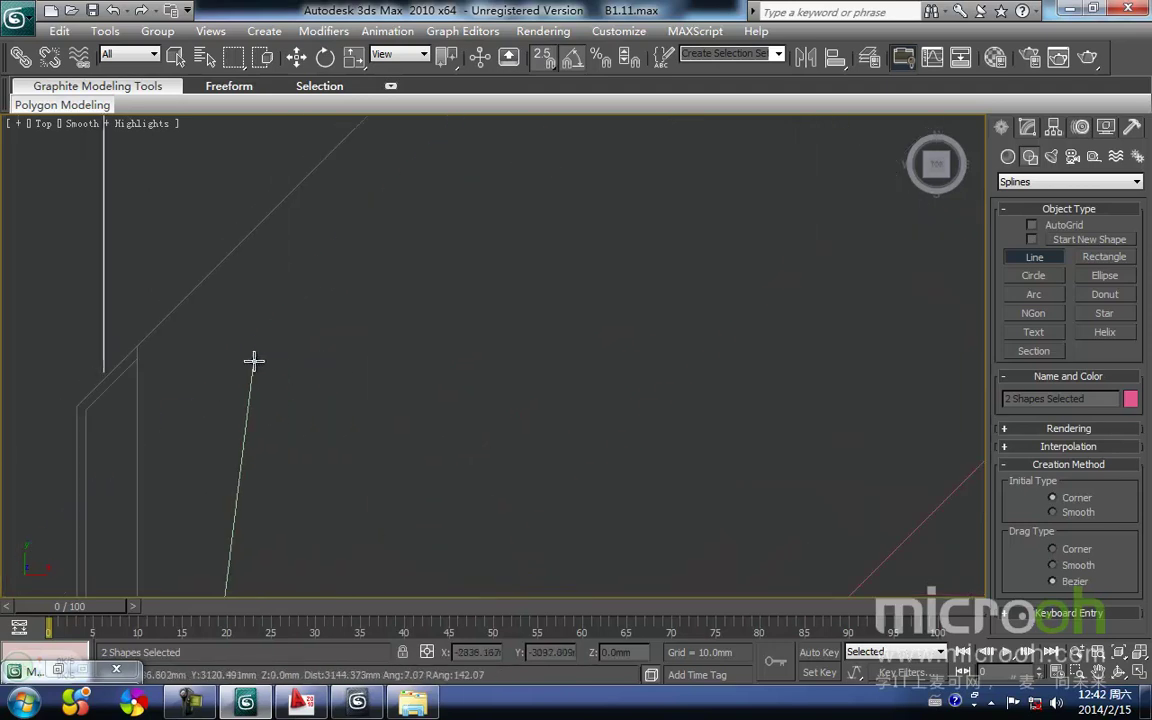
{"action": "left_click", "coordinate": [131, 337]}
{"action": "scroll", "coordinate": [496, 360], "scroll_direction": "down", "scroll_amount": 3}
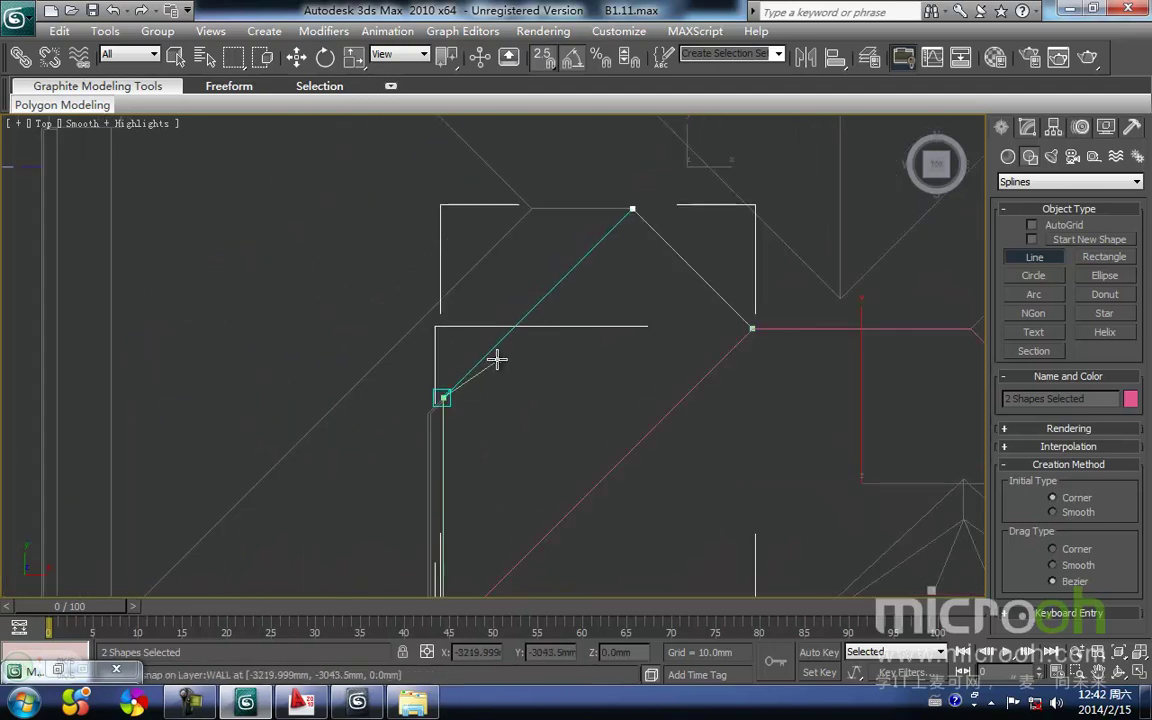
{"action": "left_click", "coordinate": [630, 207]}
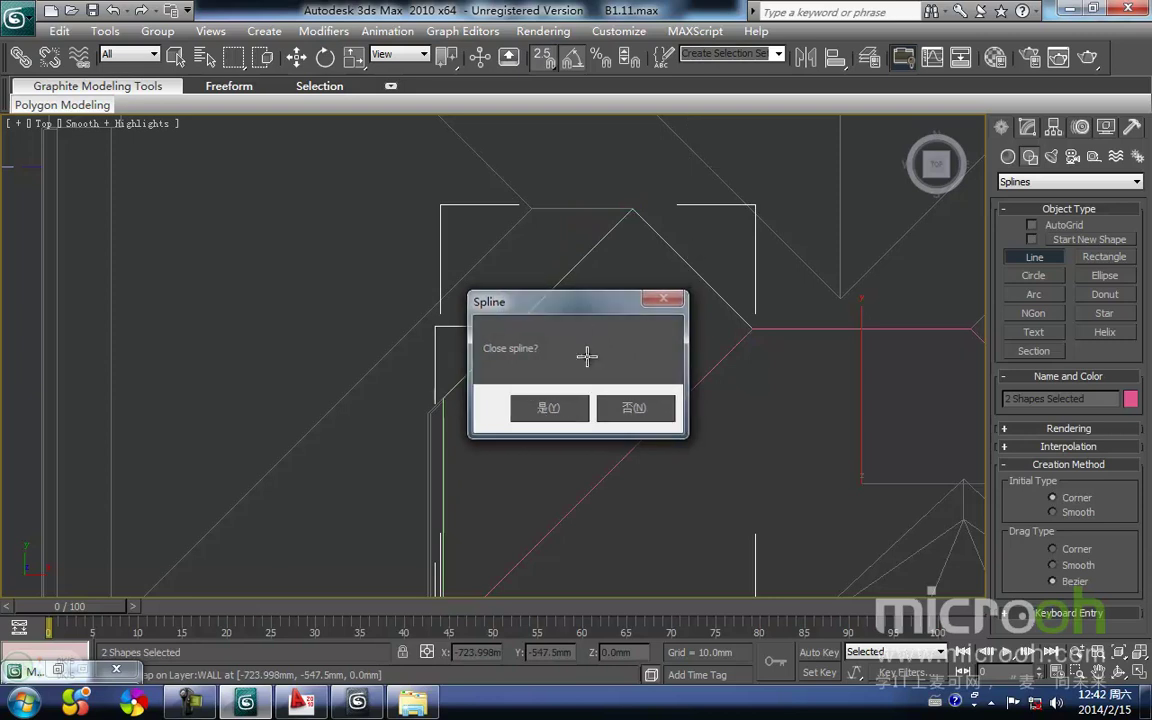
{"action": "left_click", "coordinate": [549, 408]}
{"action": "key", "text": "w"}
Raise the side slope outline's vertices in the Front view, snapped to the eave level at Z 6500 mm
{"action": "middle_click_drag", "start_coordinate": [591, 206], "coordinate": [541, 348]}
{"action": "scroll", "coordinate": [541, 348], "scroll_direction": "down", "scroll_amount": 3}
{"action": "key", "text": "f"}
{"action": "middle_click_drag", "start_coordinate": [522, 202], "coordinate": [506, 326]}
{"action": "key", "text": "1"}
{"action": "left_click_drag", "start_coordinate": [579, 514], "coordinate": [253, 414]}
{"action": "left_click_drag", "start_coordinate": [463, 402], "coordinate": [357, 207]}
{"action": "scroll", "coordinate": [430, 178], "scroll_direction": "up", "scroll_amount": 2}
{"action": "middle_click_drag", "start_coordinate": [439, 172], "coordinate": [414, 378]}
{"action": "scroll", "coordinate": [410, 379], "scroll_direction": "up", "scroll_amount": 2}
{"action": "middle_click_drag", "start_coordinate": [175, 374], "coordinate": [357, 407]}
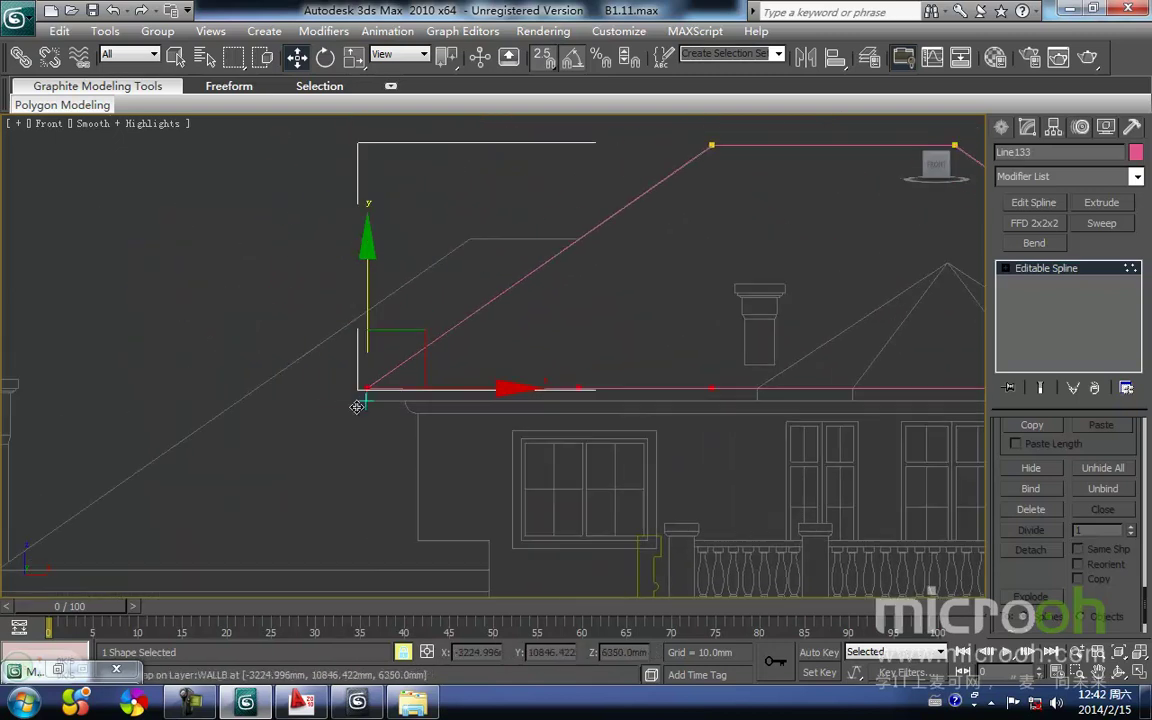
{"action": "mouse_move", "coordinate": [353, 389]}
{"action": "left_mouse_down"}
{"action": "mouse_move", "coordinate": [350, 455]}
{"action": "mouse_move", "coordinate": [360, 386]}
{"action": "left_mouse_up"}
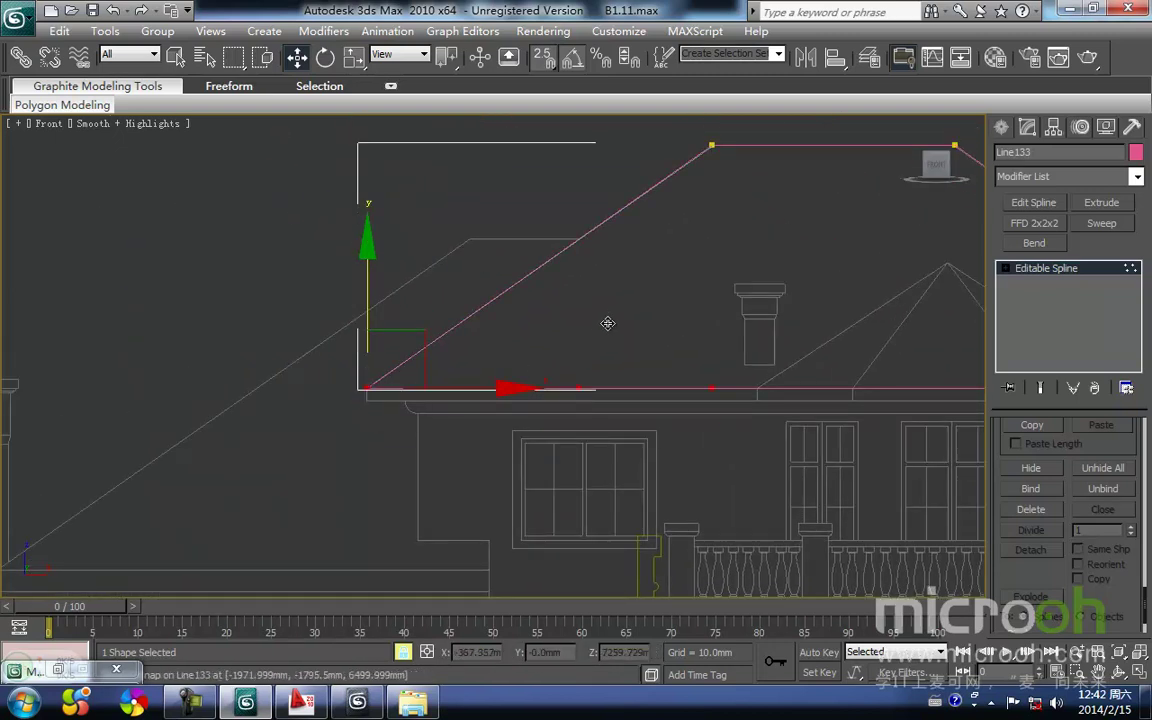
Raise the side slope's vertex at the main ridge corner in the Front view up to the elevation's main ridge
{"action": "key", "text": "t"}
{"action": "scroll", "coordinate": [506, 397], "scroll_direction": "down", "scroll_amount": 4}
{"action": "middle_click_drag", "start_coordinate": [463, 419], "coordinate": [643, 351], "text": "alt"}
{"action": "left_click", "coordinate": [537, 316]}
{"action": "left_click_drag", "start_coordinate": [490, 296], "coordinate": [488, 296]}
{"action": "middle_click_drag", "start_coordinate": [488, 296], "coordinate": [545, 388], "text": "alt"}
{"action": "key", "text": "t"}
{"action": "key", "text": "z"}
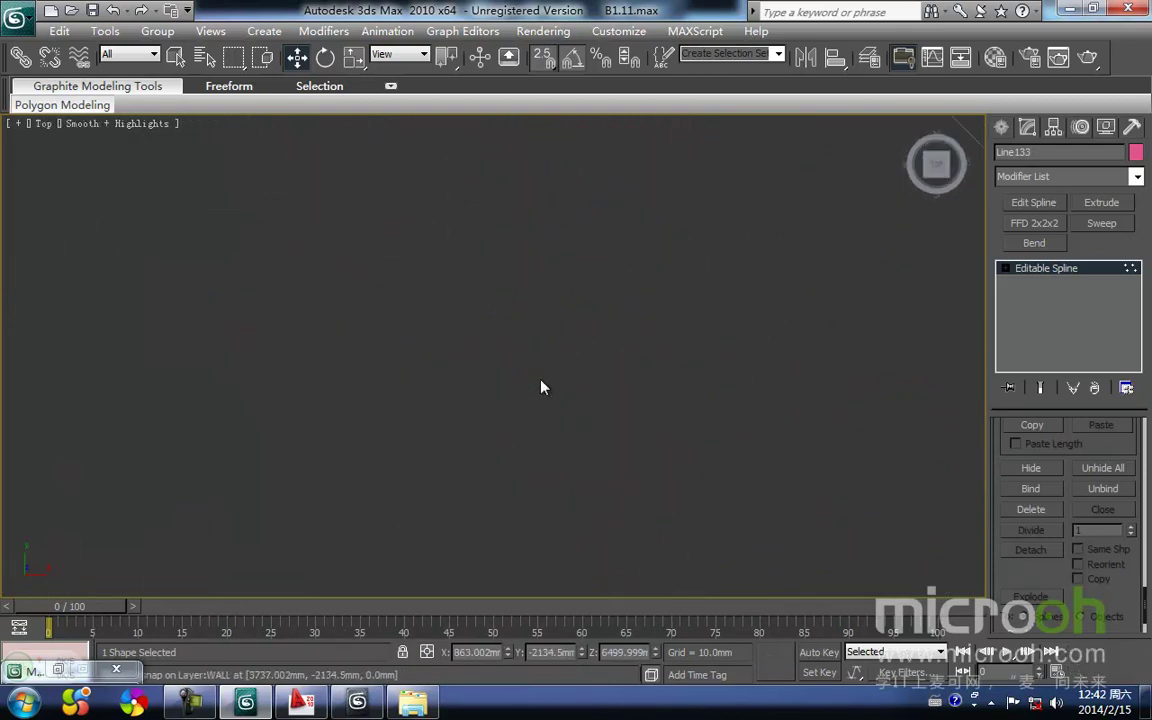
{"action": "scroll", "coordinate": [497, 399], "scroll_direction": "down", "scroll_amount": 6}
{"action": "scroll", "coordinate": [511, 408], "scroll_direction": "down", "scroll_amount": 5}
{"action": "middle_click_drag", "start_coordinate": [501, 406], "coordinate": [442, 524], "text": "alt"}
{"action": "key", "text": "f"}
{"action": "scroll", "coordinate": [411, 473], "scroll_direction": "up", "scroll_amount": 5}
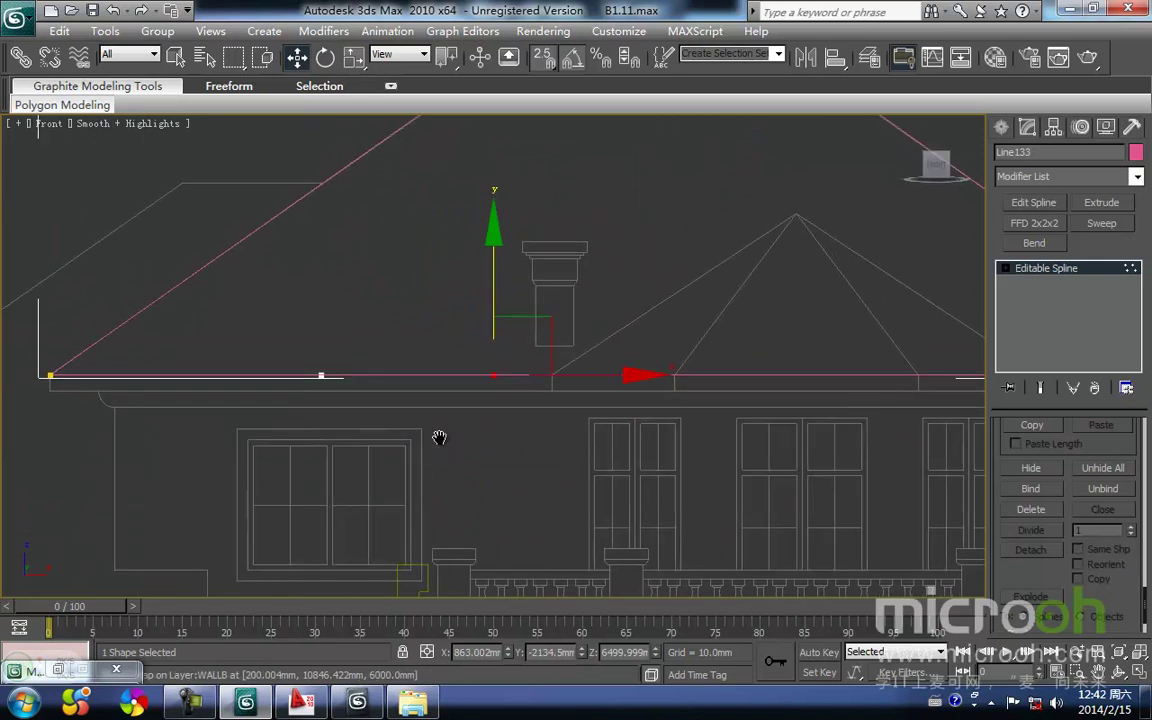
{"action": "middle_click_drag", "start_coordinate": [438, 405], "coordinate": [477, 416]}
{"action": "left_click_drag", "start_coordinate": [496, 446], "coordinate": [492, 268]}
{"action": "middle_click_drag", "start_coordinate": [492, 268], "coordinate": [656, 504]}
Raise the side slope's vertex at the lower ridge end to Z 8265 mm in the Front view, and leave vertex editing
{"action": "key", "text": "t"}
{"action": "key", "text": "z"}
{"action": "key", "text": "space"}
{"action": "left_click", "coordinate": [532, 394]}
{"action": "left_click_drag", "start_coordinate": [532, 394], "coordinate": [465, 250]}
{"action": "middle_click_drag", "start_coordinate": [504, 357], "coordinate": [488, 442]}
{"action": "key", "text": "f"}
{"action": "middle_click_drag", "start_coordinate": [437, 365], "coordinate": [429, 496]}
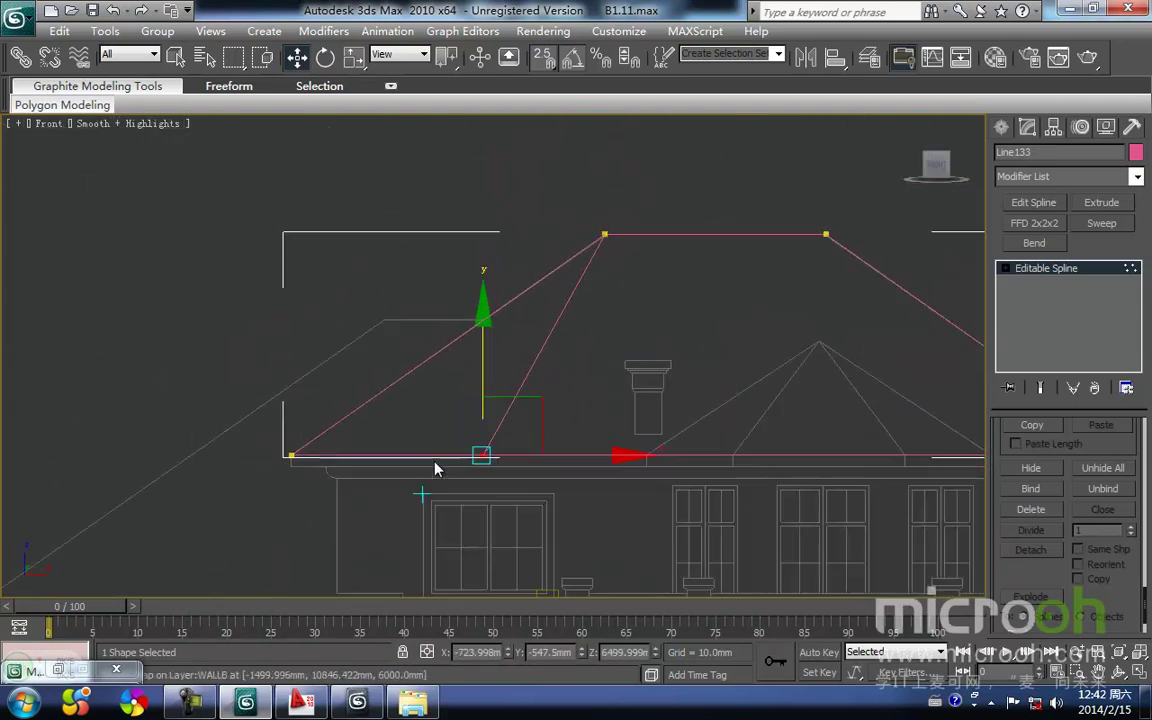
{"action": "left_click_drag", "start_coordinate": [481, 355], "coordinate": [484, 332]}
{"action": "scroll", "coordinate": [491, 332], "scroll_direction": "up", "scroll_amount": 6}
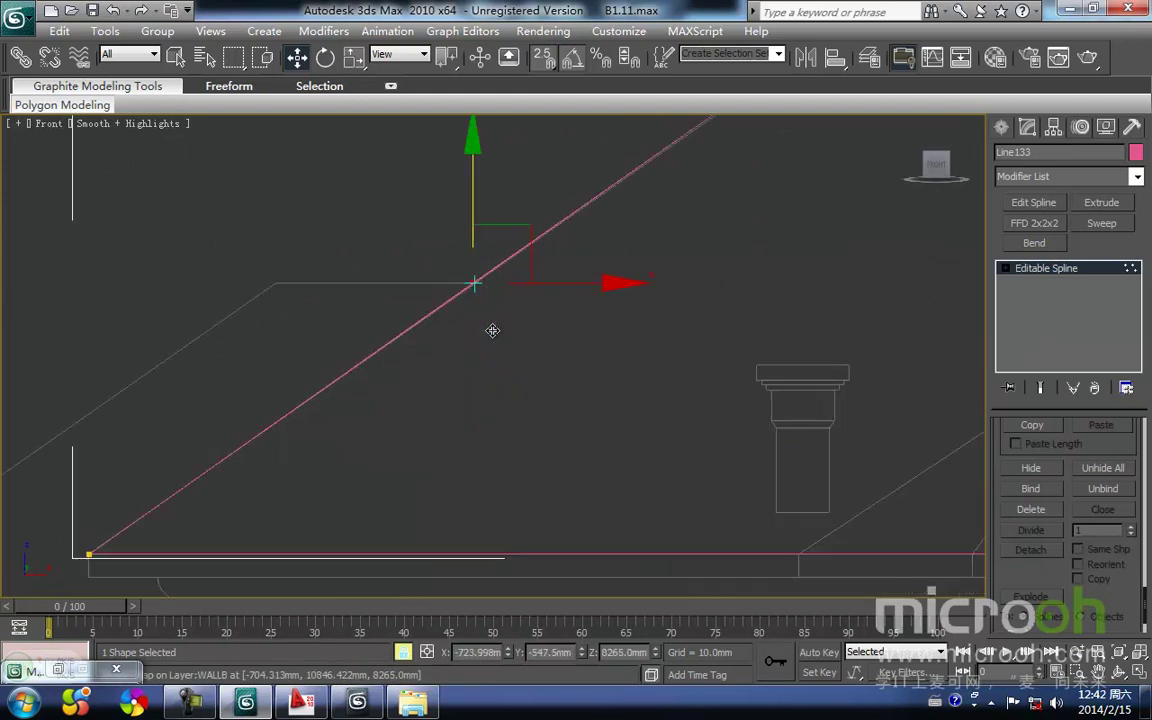
{"action": "middle_click_drag", "start_coordinate": [478, 267], "coordinate": [501, 433]}
{"action": "scroll", "coordinate": [494, 427], "scroll_direction": "up", "scroll_amount": 2}
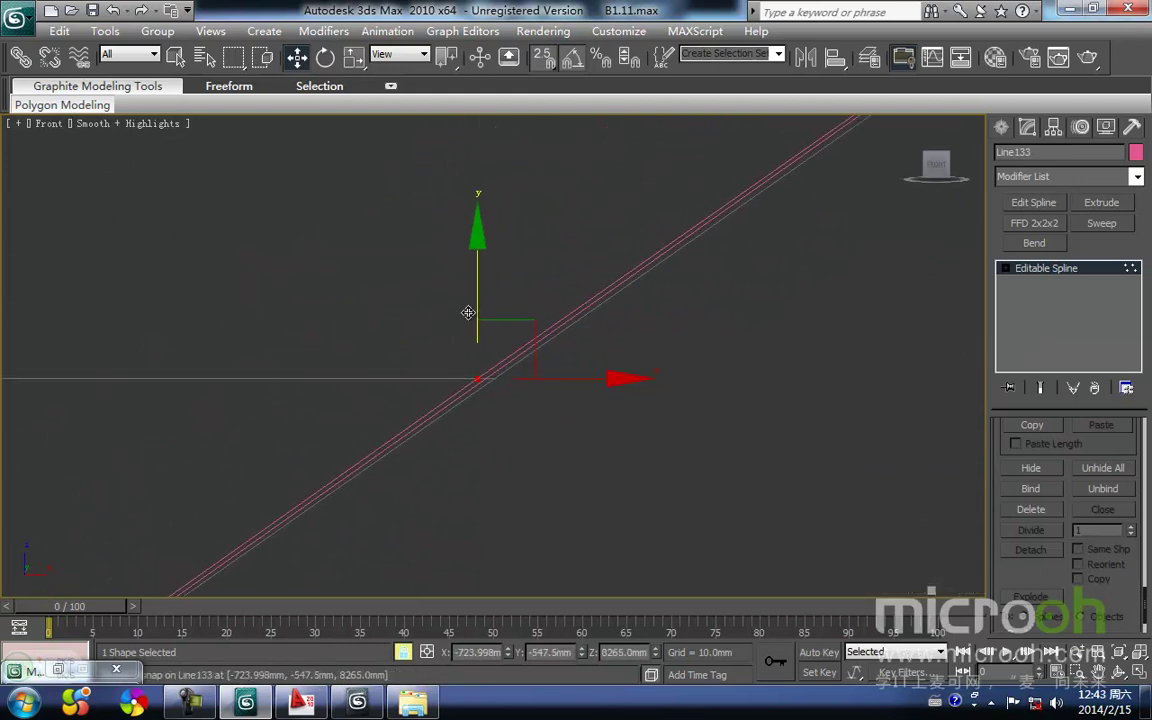
{"action": "left_click_drag", "start_coordinate": [473, 295], "coordinate": [476, 388]}
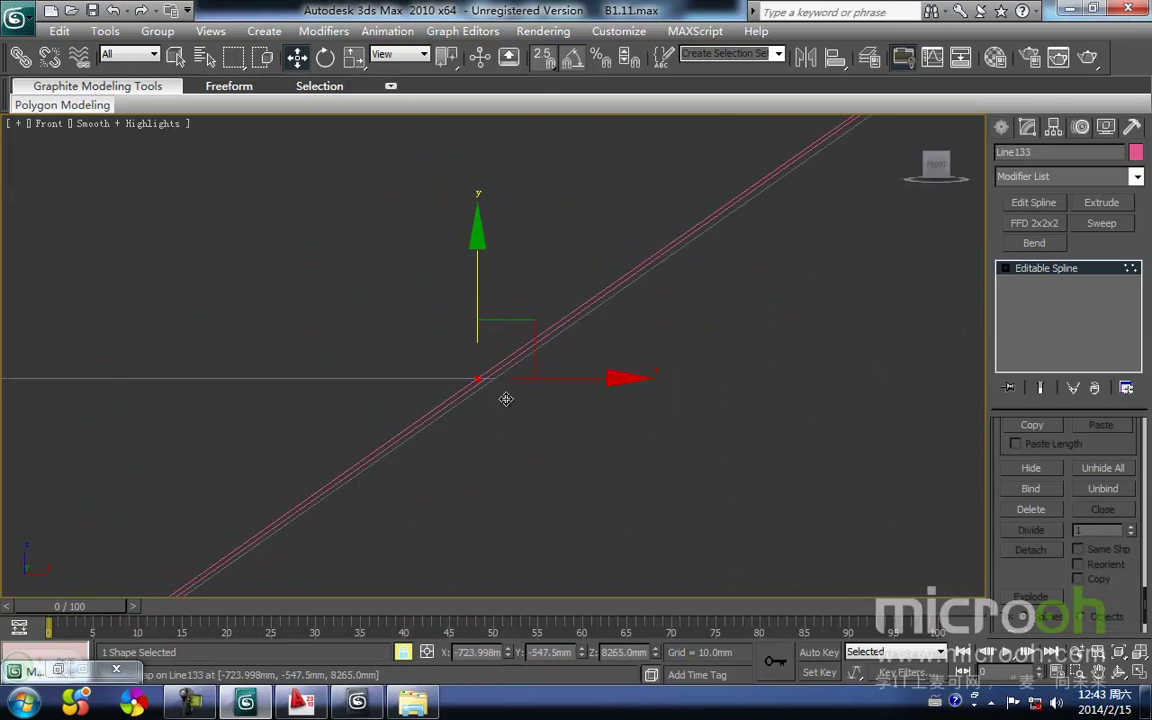
{"action": "left_click", "coordinate": [559, 431]}
{"action": "middle_click_drag", "start_coordinate": [583, 418], "coordinate": [430, 446]}
{"action": "key", "text": "1"}
{"action": "scroll", "coordinate": [440, 432], "scroll_direction": "down", "scroll_amount": 6}
{"action": "middle_click_drag", "start_coordinate": [516, 427], "coordinate": [471, 443]}
Apply an Edit Mesh modifier to the main roof shape in the wireframe Top view and show the house geometry again
{"action": "key", "text": "t"}
{"action": "key", "text": "z"}
{"action": "scroll", "coordinate": [456, 424], "scroll_direction": "down", "scroll_amount": 4}
{"action": "key", "text": "F3"}
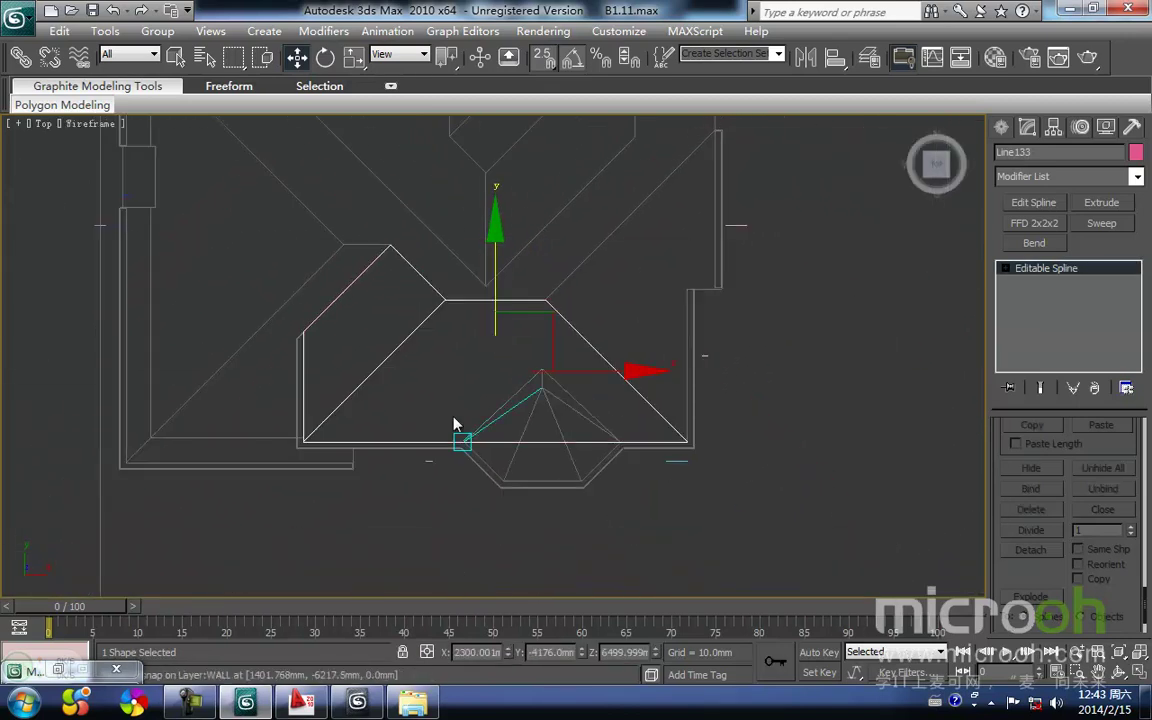
{"action": "key", "text": "1"}
{"action": "left_click_drag", "start_coordinate": [476, 352], "coordinate": [382, 230]}
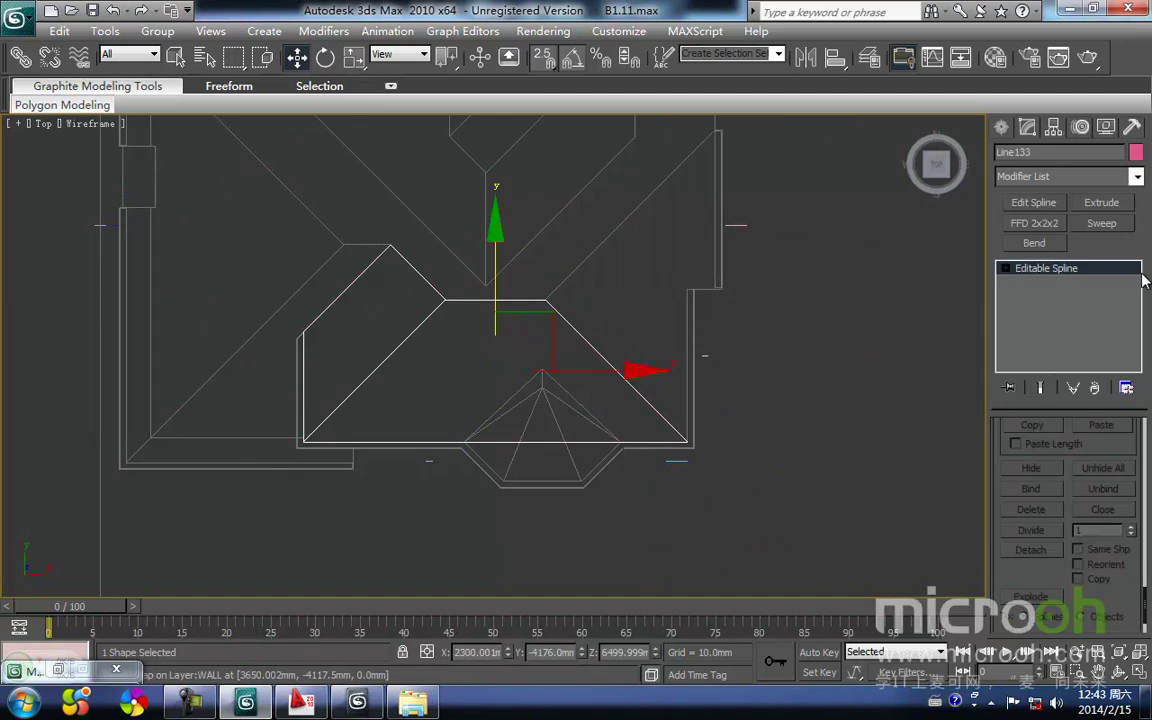
{"action": "left_click", "coordinate": [1138, 177]}
{"action": "scroll", "coordinate": [1080, 205], "scroll_direction": "down", "scroll_amount": 10}
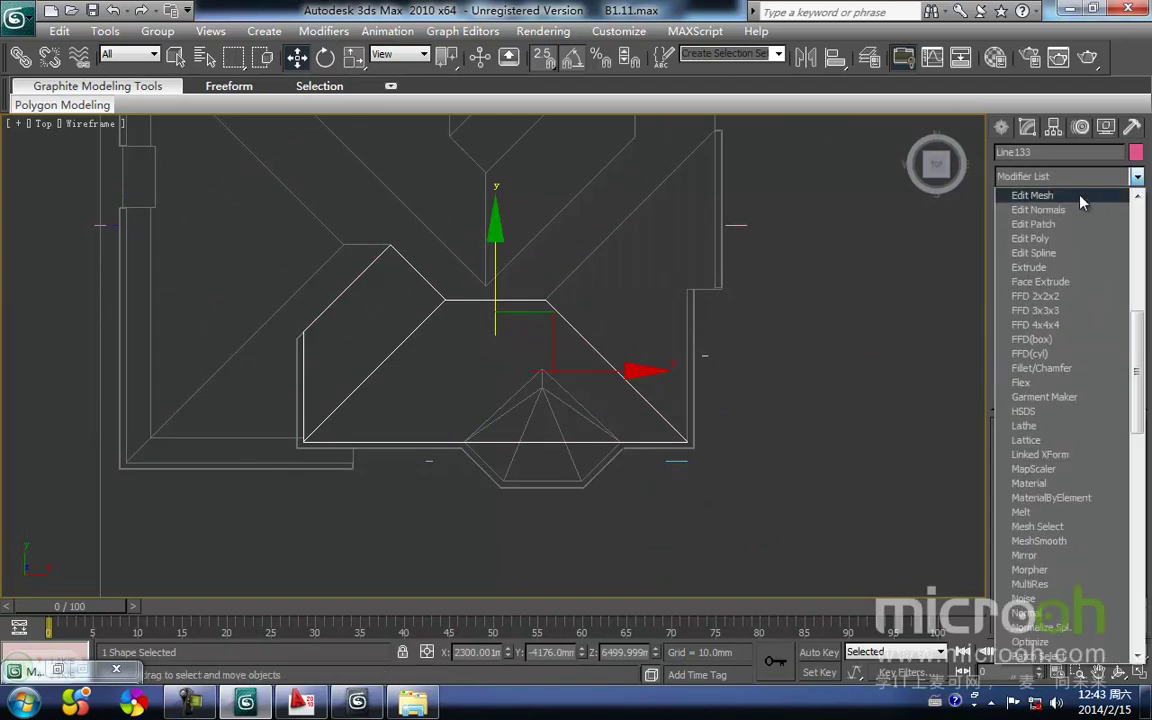
{"action": "left_click", "coordinate": [1080, 197]}
{"action": "middle_click_drag", "start_coordinate": [725, 406], "coordinate": [694, 440]}
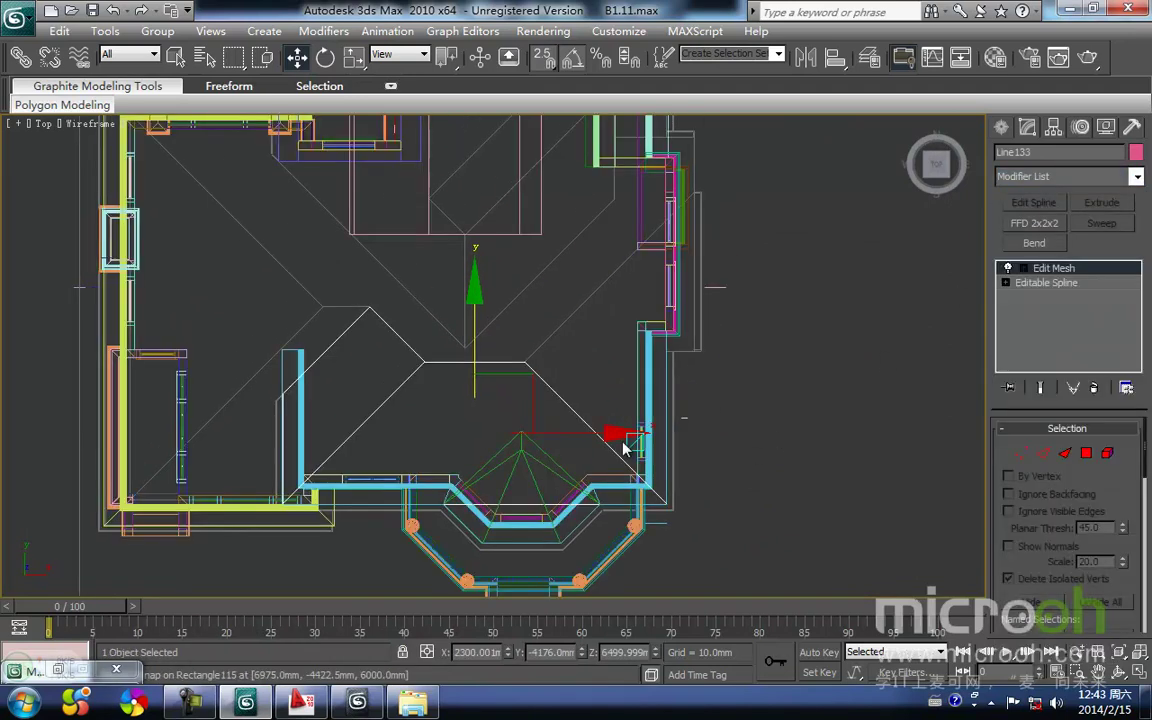
Inspect the finished main roof slopes in shaded view, from an orbited angle and from the Top view
{"action": "middle_click_drag", "start_coordinate": [623, 442], "coordinate": [592, 489]}
{"action": "key", "text": "F3"}
{"action": "left_click", "coordinate": [732, 466]}
{"action": "mouse_move", "coordinate": [678, 492]}
{"action": "middle_mouse_down", "text": "alt"}
{"action": "mouse_move", "coordinate": [617, 486]}
{"action": "mouse_move", "coordinate": [530, 370]}
{"action": "mouse_move", "coordinate": [697, 490]}
{"action": "middle_mouse_up", "text": "alt"}
{"action": "left_click", "coordinate": [572, 303]}
{"action": "key", "text": "t"}
{"action": "key", "text": "z"}
{"action": "scroll", "coordinate": [400, 356], "scroll_direction": "down", "scroll_amount": 2}
{"action": "middle_click_drag", "start_coordinate": [360, 346], "coordinate": [648, 406]}
{"action": "middle_click_drag", "start_coordinate": [594, 377], "coordinate": [612, 434]}
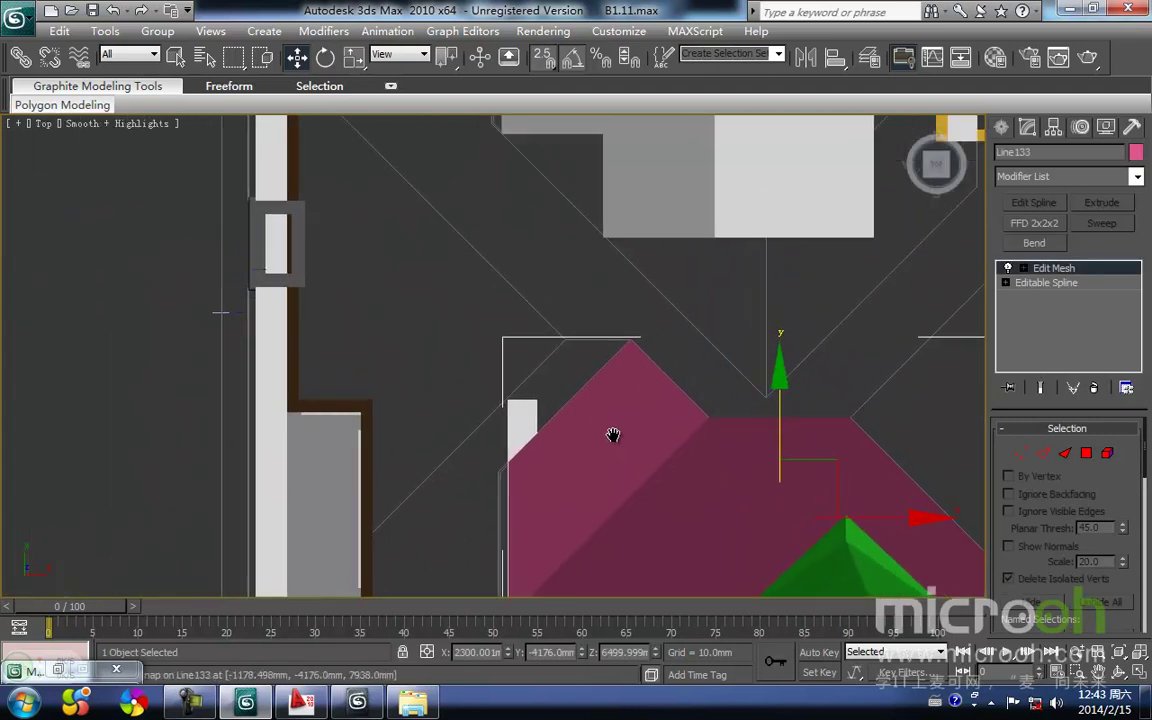
Examine the side wing's eave corners and hip lines in the wireframe Top view
{"action": "key", "text": "F3"}
{"action": "scroll", "coordinate": [400, 320], "scroll_direction": "down", "scroll_amount": 2}
{"action": "middle_click_drag", "start_coordinate": [370, 290], "coordinate": [447, 381]}
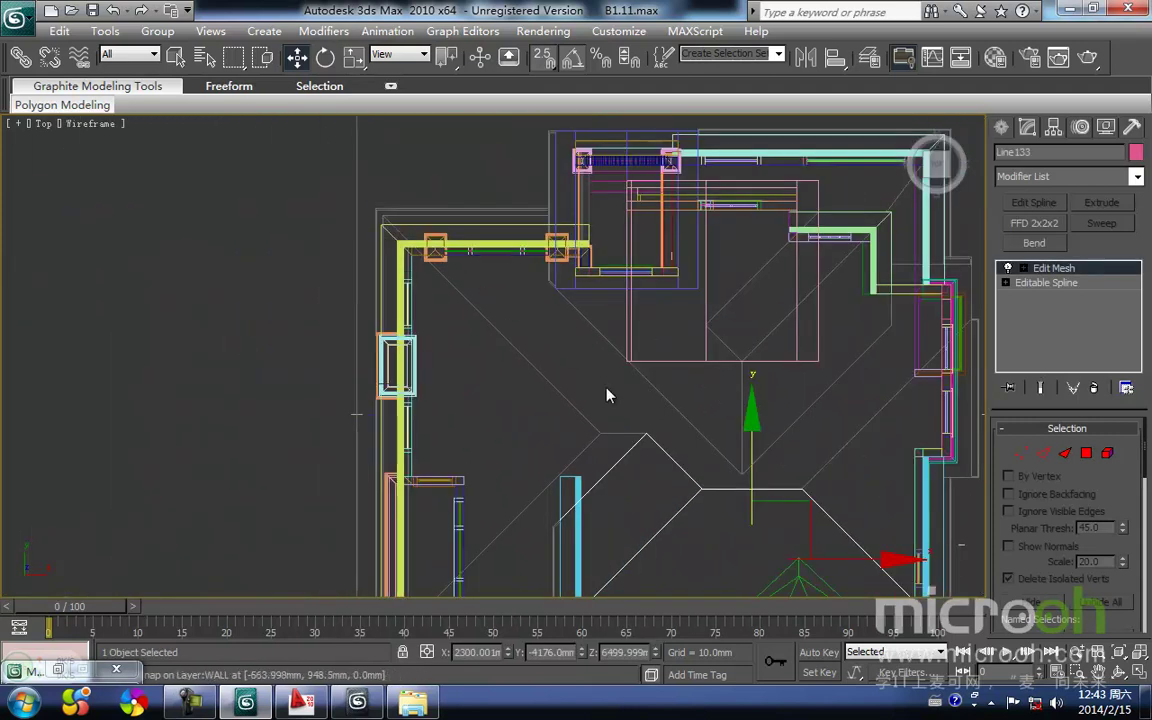
{"action": "middle_click_drag", "start_coordinate": [602, 443], "coordinate": [593, 421]}
{"action": "middle_click_drag", "start_coordinate": [450, 553], "coordinate": [481, 419]}
{"action": "scroll", "coordinate": [481, 392], "scroll_direction": "up", "scroll_amount": 2}
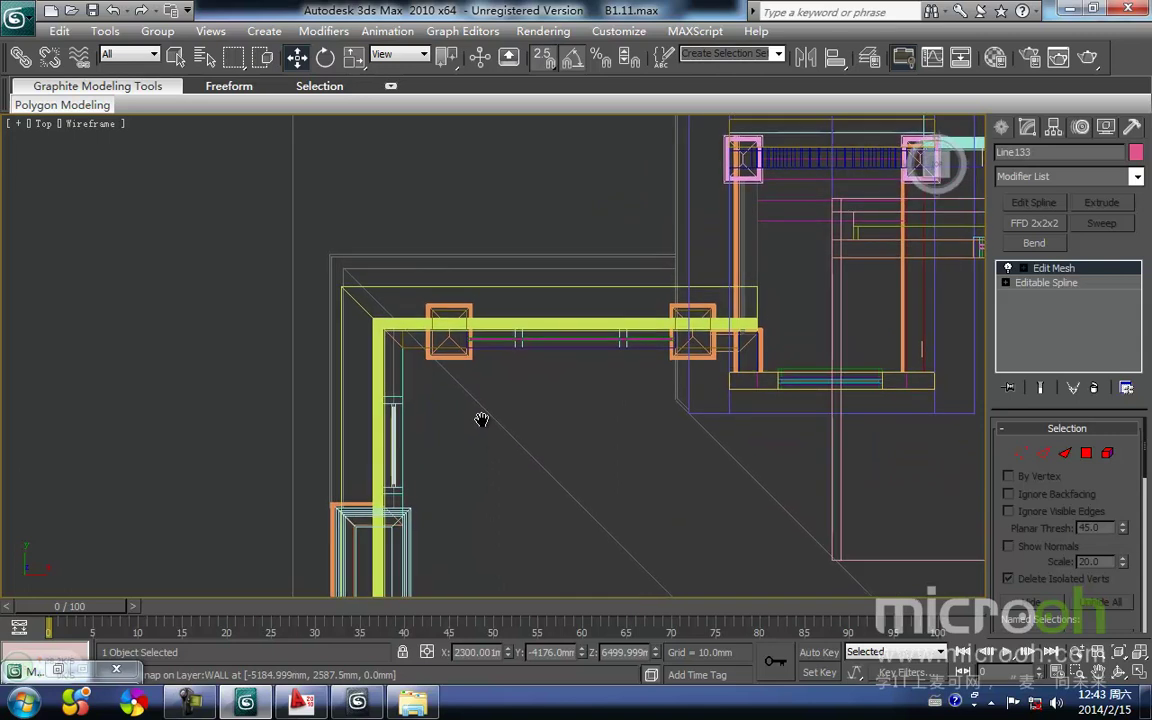
{"action": "scroll", "coordinate": [481, 416], "scroll_direction": "down", "scroll_amount": 2}
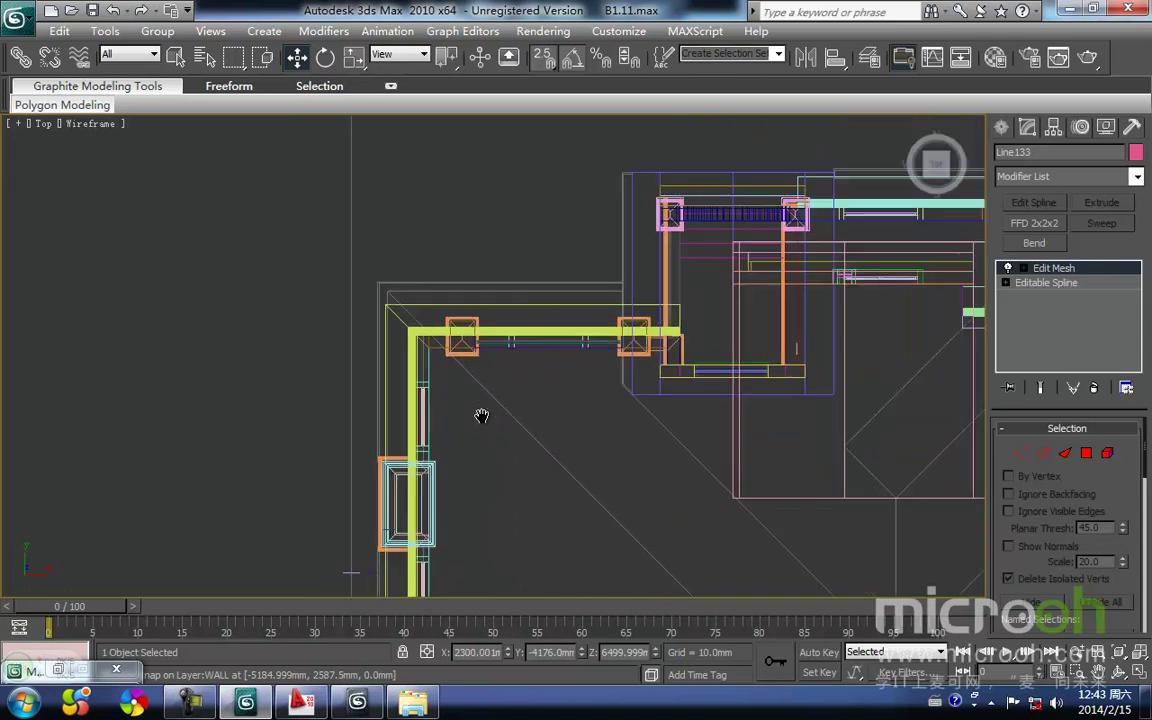
{"action": "scroll", "coordinate": [481, 416], "scroll_direction": "down", "scroll_amount": 2}
{"action": "scroll", "coordinate": [501, 303], "scroll_direction": "down", "scroll_amount": 4}
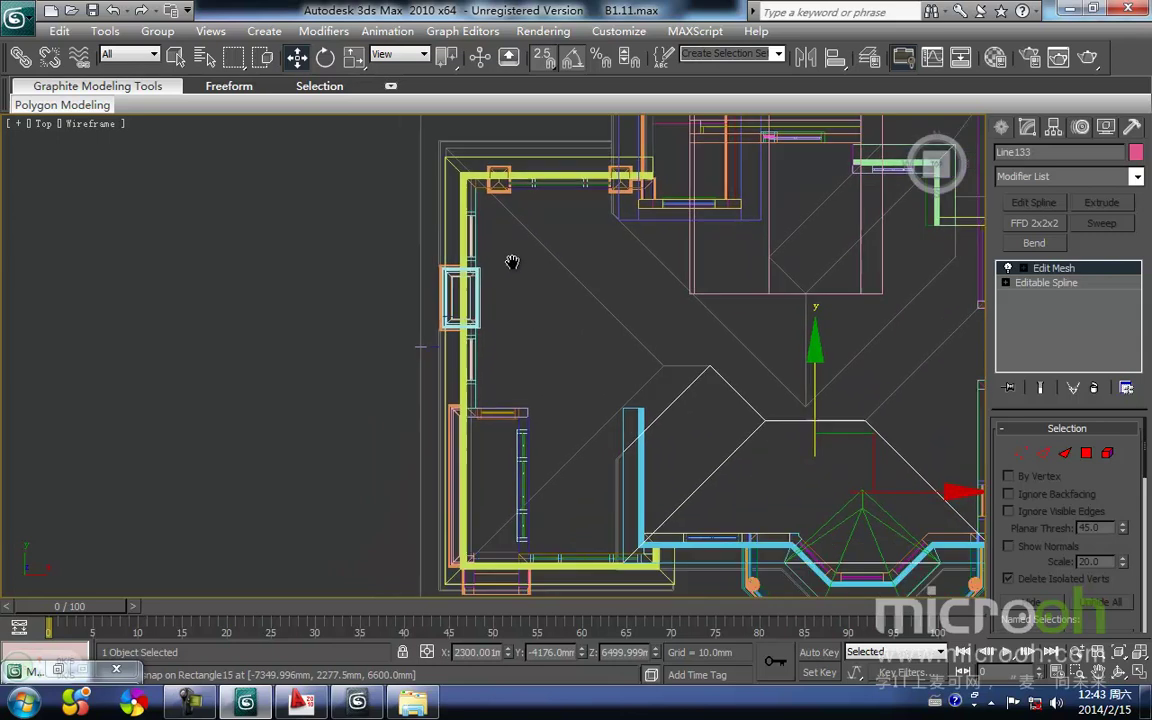
{"action": "scroll", "coordinate": [540, 398], "scroll_direction": "up", "scroll_amount": 6}
{"action": "scroll", "coordinate": [515, 458], "scroll_direction": "up", "scroll_amount": 2}
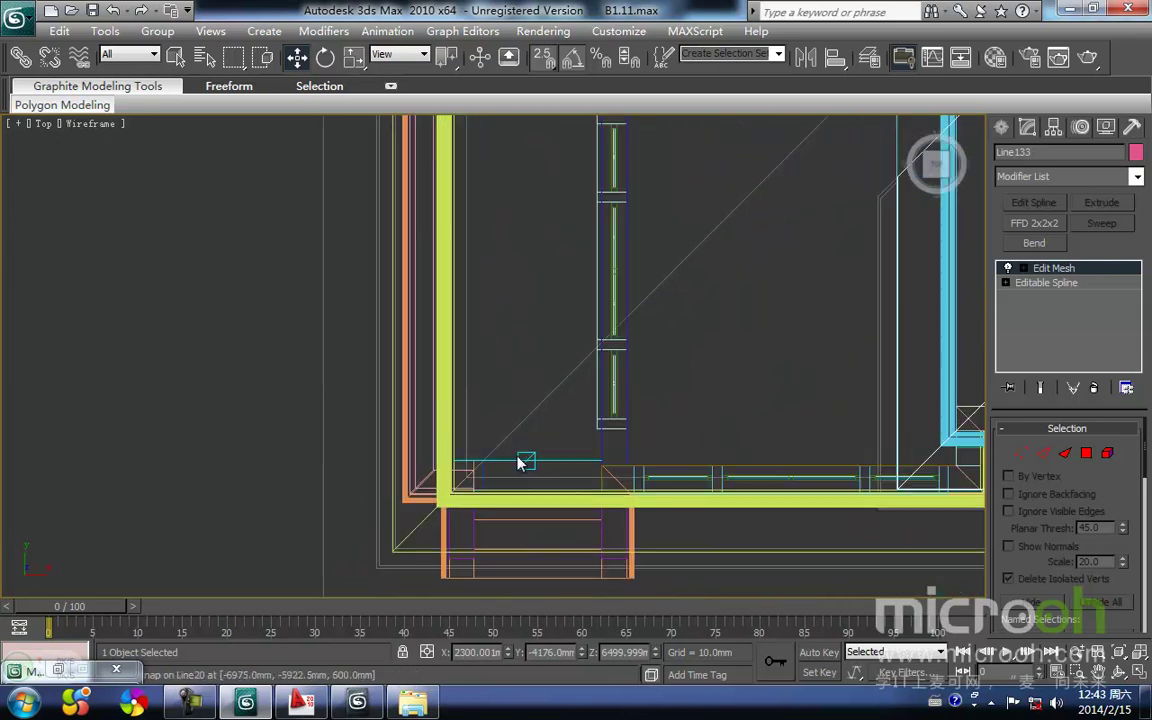
{"action": "middle_click_drag", "start_coordinate": [517, 447], "coordinate": [522, 429]}
Hide the house geometry and activate the Line tool with Start New Shape off over the plan's roof linework
{"action": "key", "text": "shift+g"}
{"action": "scroll", "coordinate": [563, 450], "scroll_direction": "down", "scroll_amount": 4}
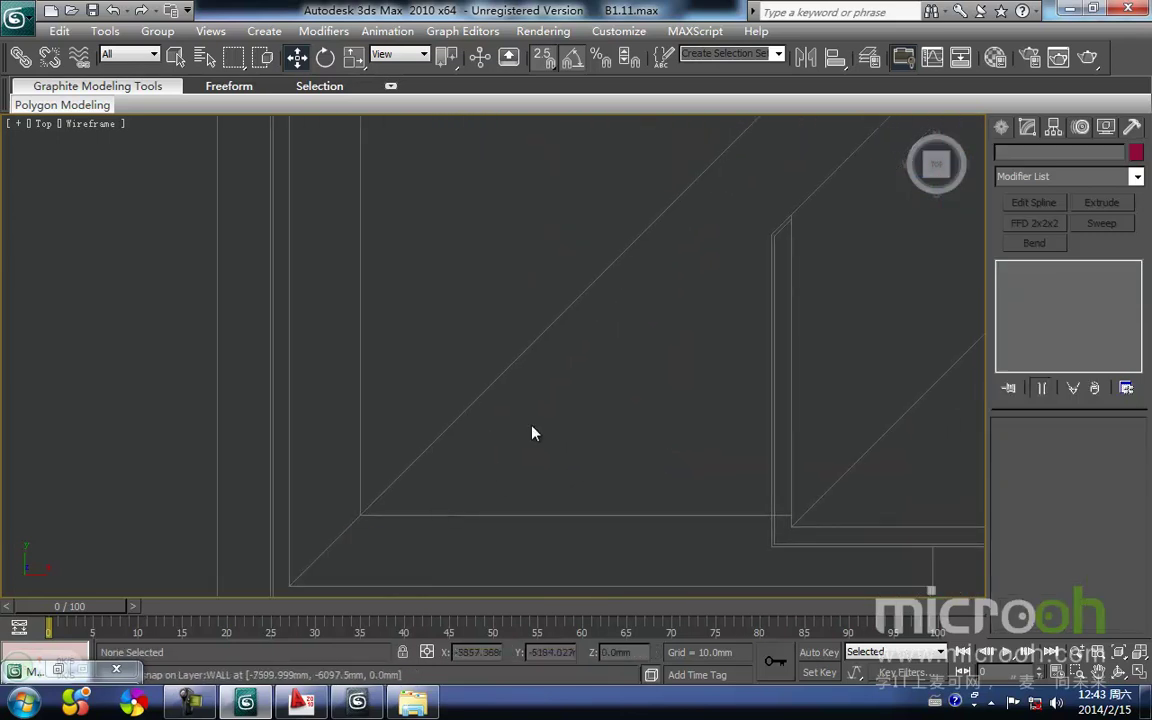
{"action": "left_click", "coordinate": [1003, 128]}
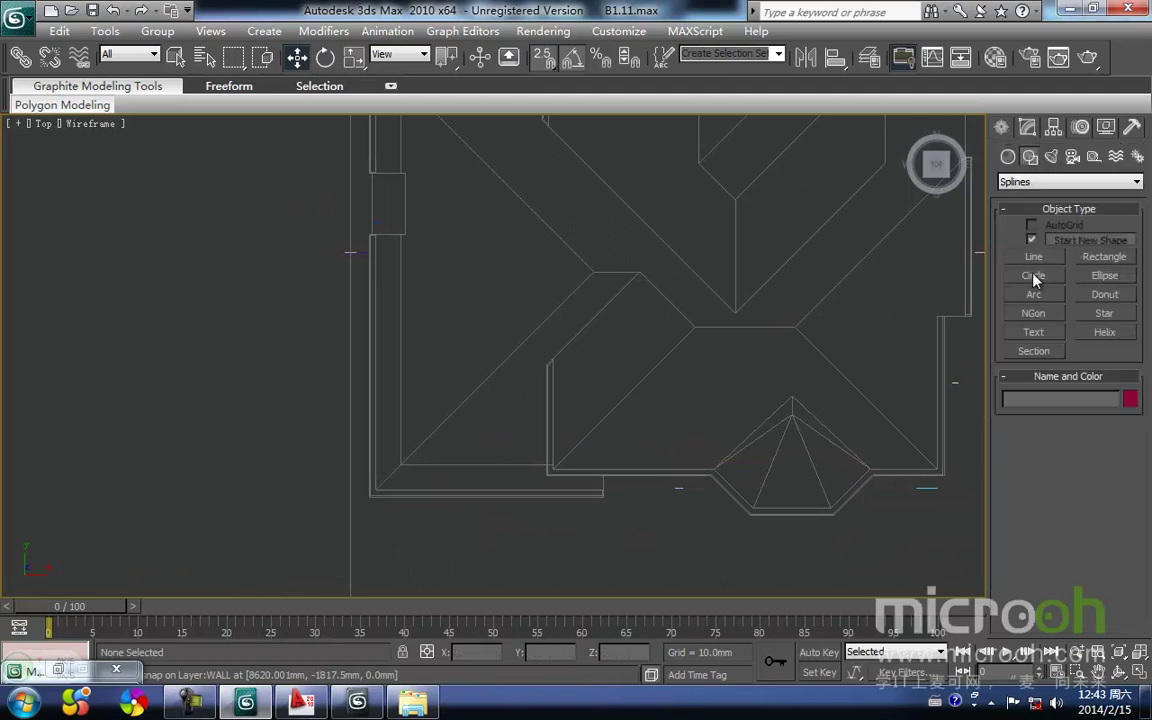
{"action": "left_click", "coordinate": [1033, 257]}
{"action": "scroll", "coordinate": [671, 326], "scroll_direction": "down", "scroll_amount": 3}
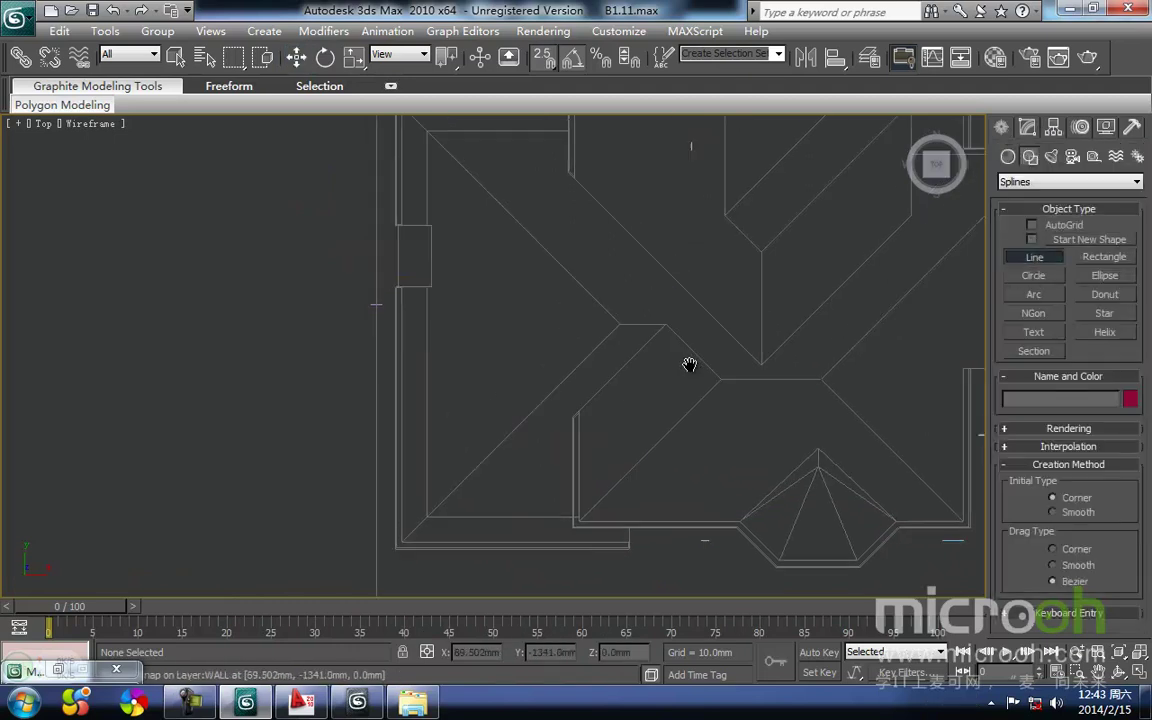
{"action": "middle_click_drag", "start_coordinate": [461, 253], "coordinate": [466, 245]}
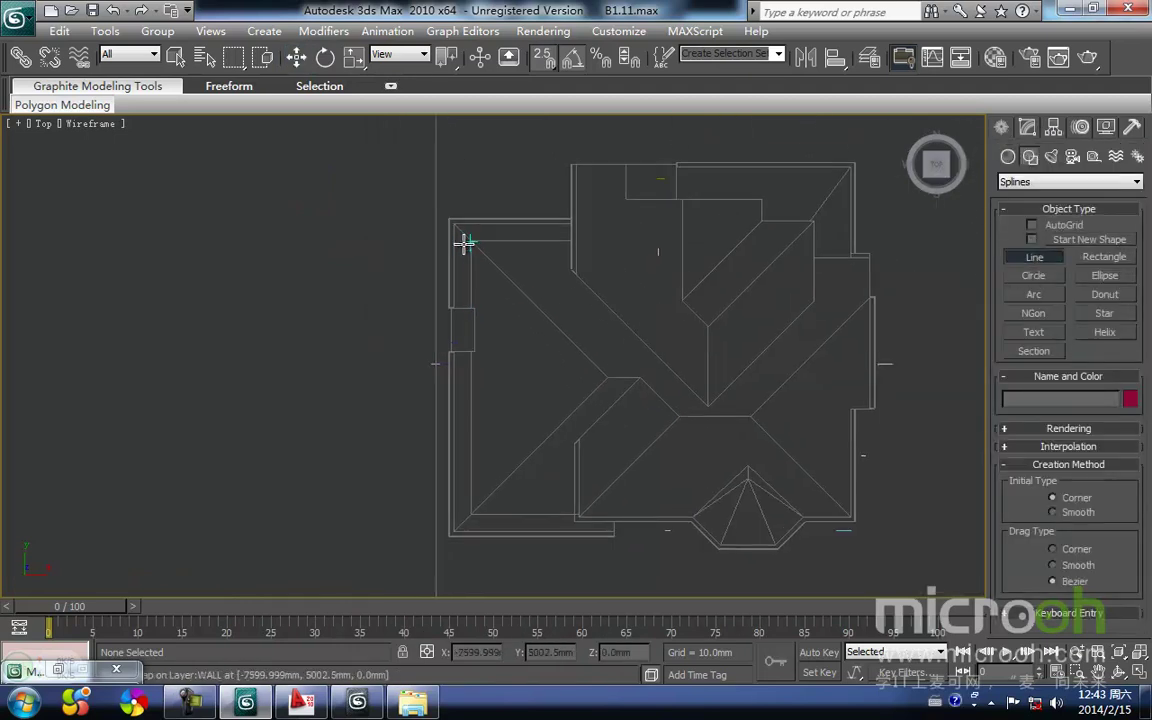
Examine the side wing's roof profile in the Front elevation, from the lower ridge down to the flared eave
{"action": "key", "text": "f"}
{"action": "scroll", "coordinate": [800, 278], "scroll_direction": "up", "scroll_amount": 3}
{"action": "scroll", "coordinate": [540, 445], "scroll_direction": "up", "scroll_amount": 3}
{"action": "scroll", "coordinate": [540, 445], "scroll_direction": "up", "scroll_amount": 1}
{"action": "scroll", "coordinate": [364, 471], "scroll_direction": "up", "scroll_amount": 2}
{"action": "middle_click_drag", "start_coordinate": [553, 432], "coordinate": [395, 480]}
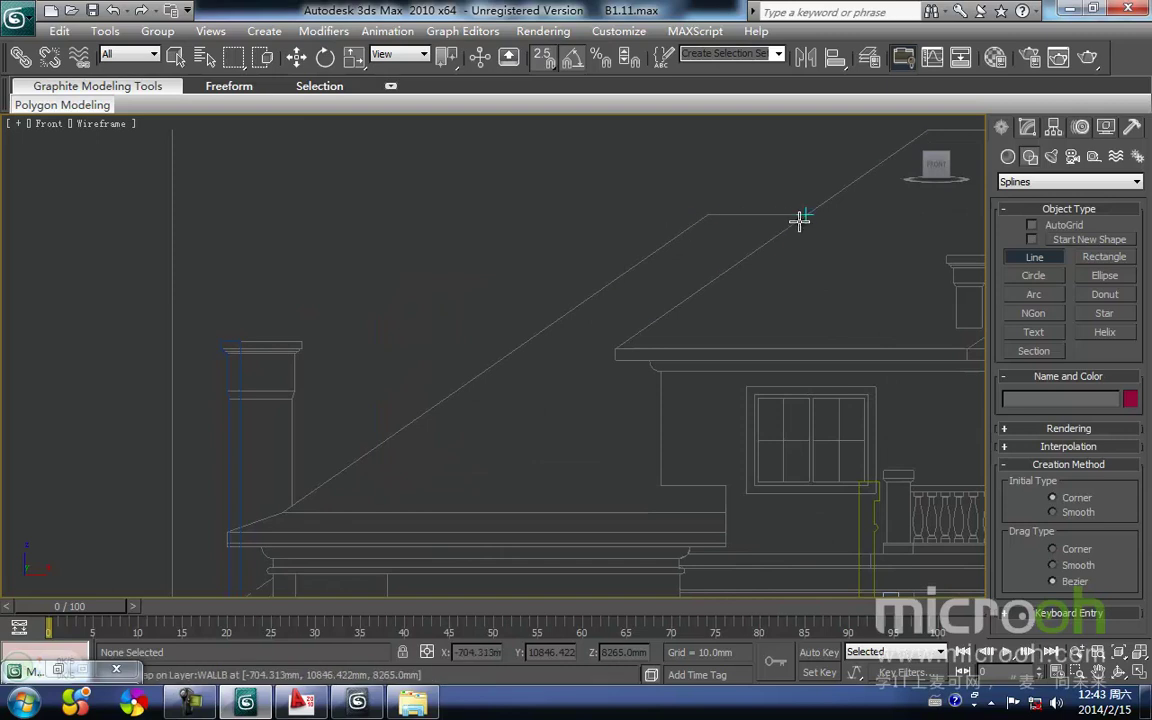
{"action": "middle_click_drag", "start_coordinate": [551, 456], "coordinate": [625, 430]}
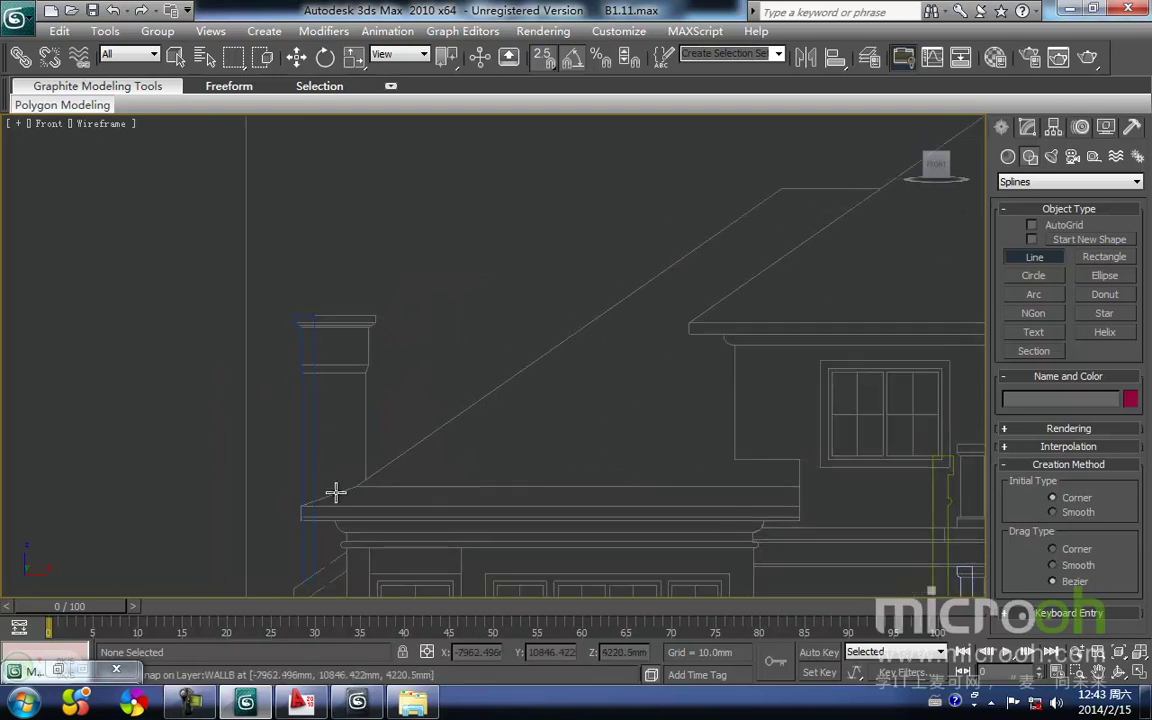
{"action": "middle_click_drag", "start_coordinate": [493, 437], "coordinate": [435, 472]}
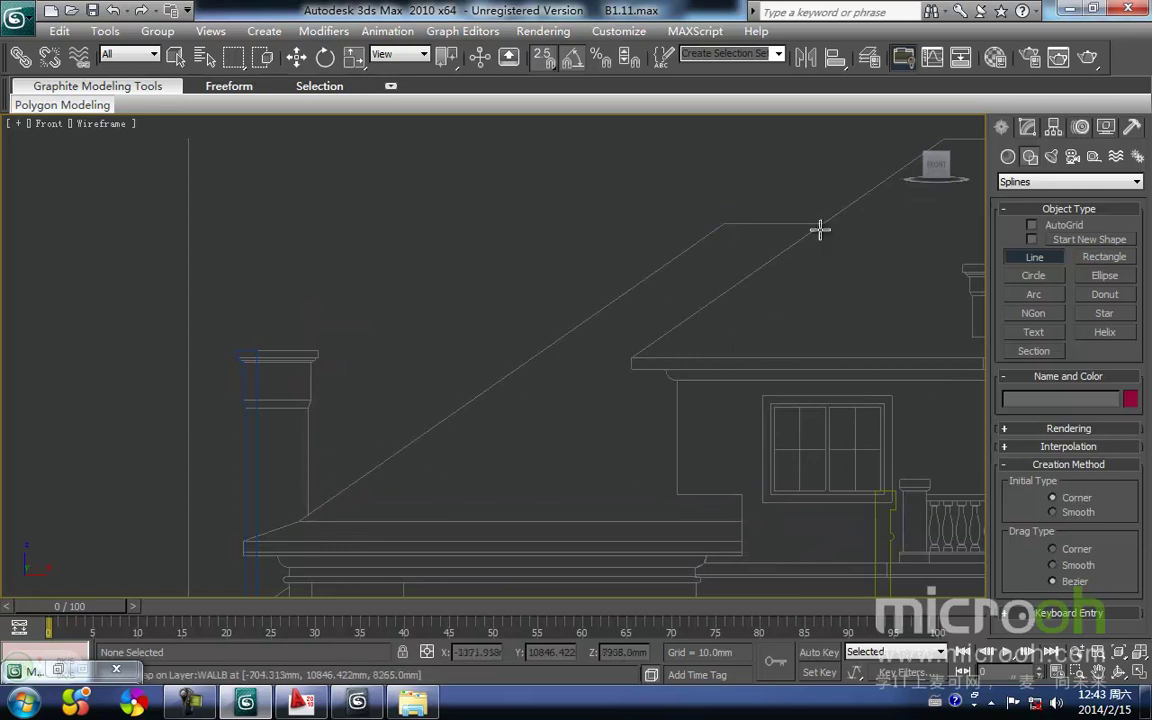
Examine the side wing's eave strip and its corners in the Top view plan
{"action": "key", "text": "t"}
{"action": "scroll", "coordinate": [522, 406], "scroll_direction": "down", "scroll_amount": 3}
{"action": "scroll", "coordinate": [450, 419], "scroll_direction": "up", "scroll_amount": 2}
{"action": "scroll", "coordinate": [421, 359], "scroll_direction": "up", "scroll_amount": 5}
{"action": "scroll", "coordinate": [350, 382], "scroll_direction": "up", "scroll_amount": 5}
{"action": "middle_click_drag", "start_coordinate": [384, 357], "coordinate": [430, 497]}
{"action": "scroll", "coordinate": [430, 490], "scroll_direction": "down", "scroll_amount": 5}
{"action": "middle_click_drag", "start_coordinate": [386, 211], "coordinate": [344, 369]}
{"action": "middle_click_drag", "start_coordinate": [345, 414], "coordinate": [351, 550]}
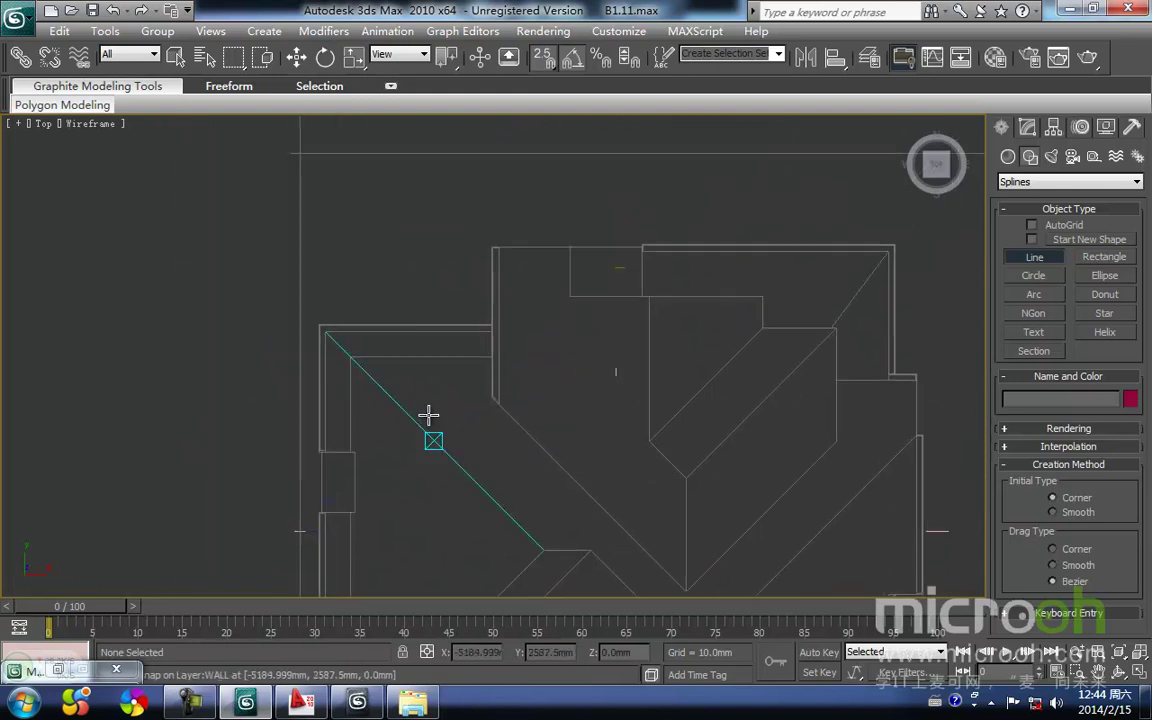
{"action": "middle_click_drag", "start_coordinate": [215, 446], "coordinate": [346, 142]}
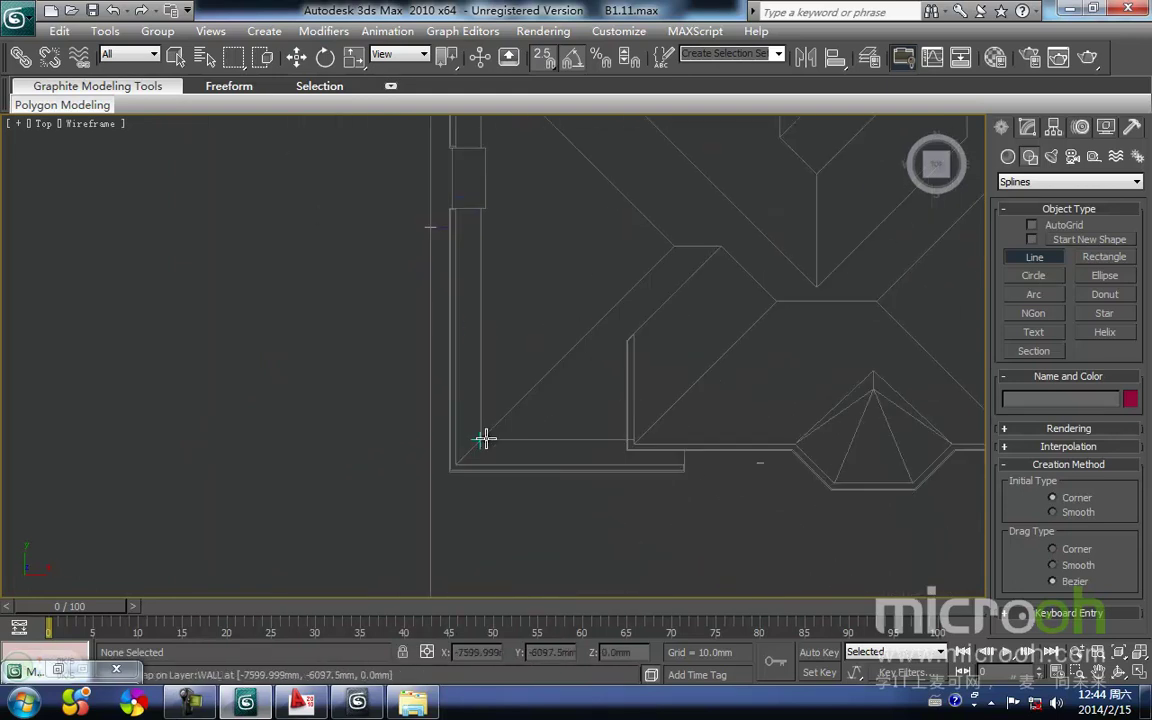
Trace the side wing's front eave strip as a closed spline snapped to the plan, mitred at the outer corner
{"action": "key", "text": "i"}
{"action": "scroll", "coordinate": [700, 435], "scroll_direction": "up", "scroll_amount": 3}
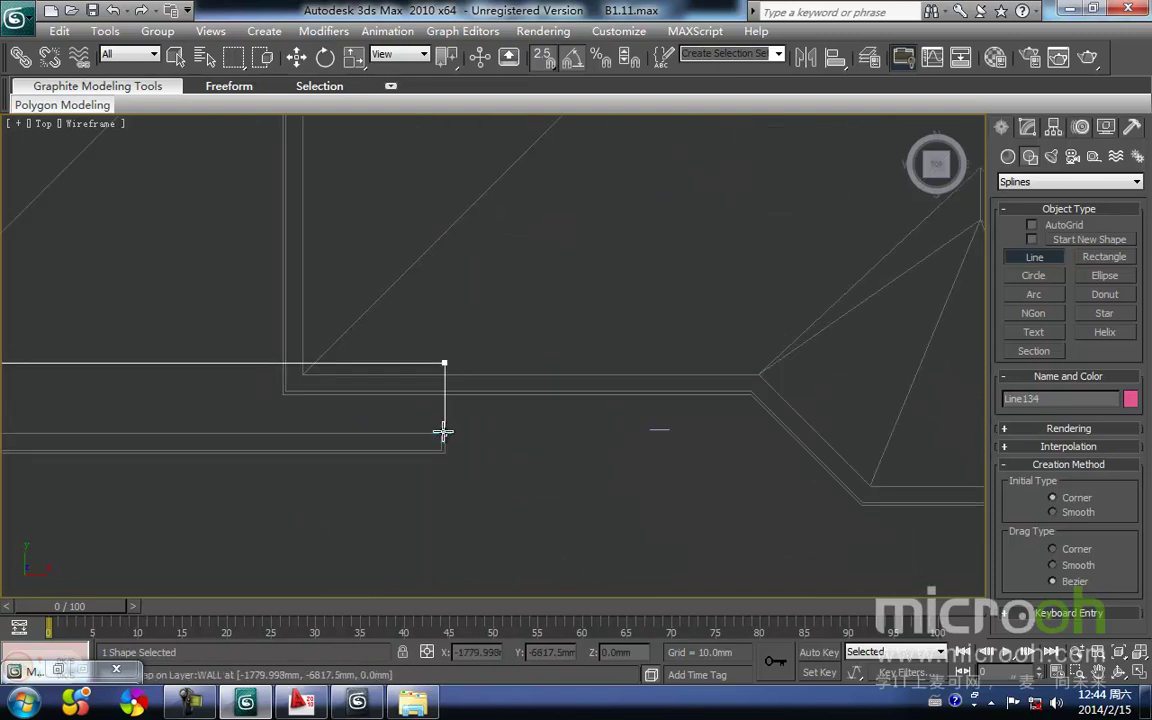
{"action": "middle_click_drag", "start_coordinate": [77, 309], "coordinate": [478, 363]}
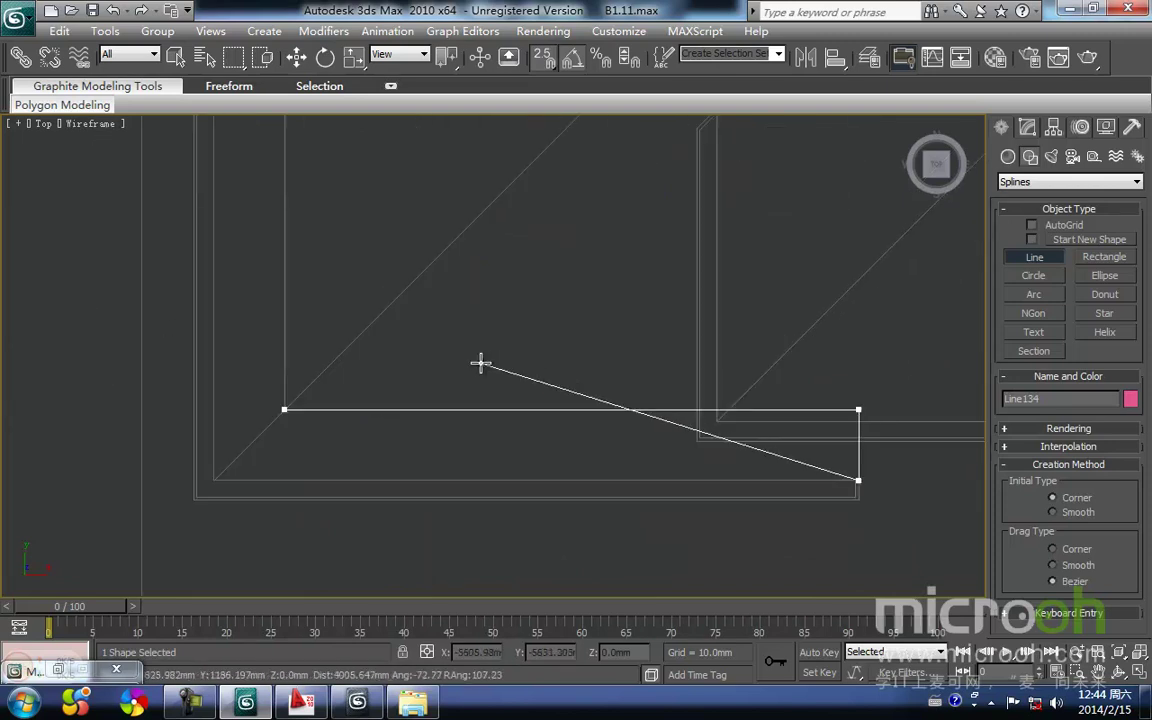
{"action": "left_click", "coordinate": [216, 480]}
{"action": "left_click", "coordinate": [284, 409]}
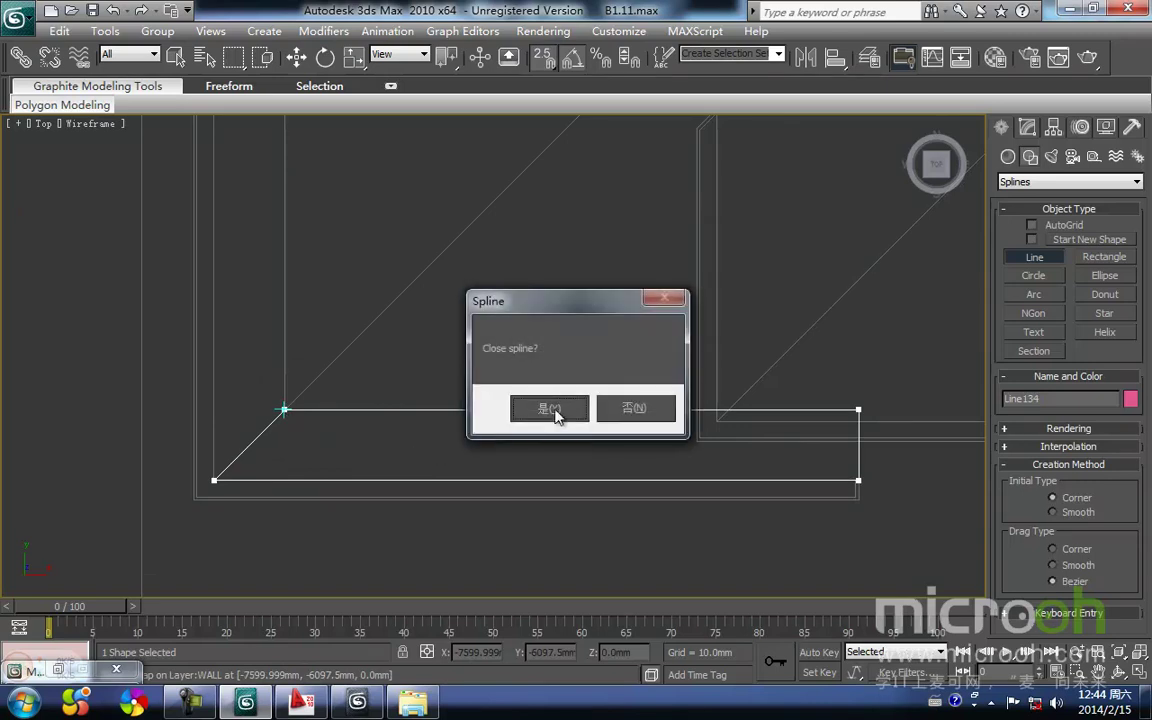
{"action": "left_click", "coordinate": [497, 377]}
Trace the outer side eave strip between the chimney and the front corner as a closed spline
{"action": "middle_click_drag", "start_coordinate": [461, 328], "coordinate": [503, 482]}
{"action": "scroll", "coordinate": [500, 480], "scroll_direction": "down", "scroll_amount": 2}
{"action": "middle_click_drag", "start_coordinate": [420, 348], "coordinate": [398, 472]}
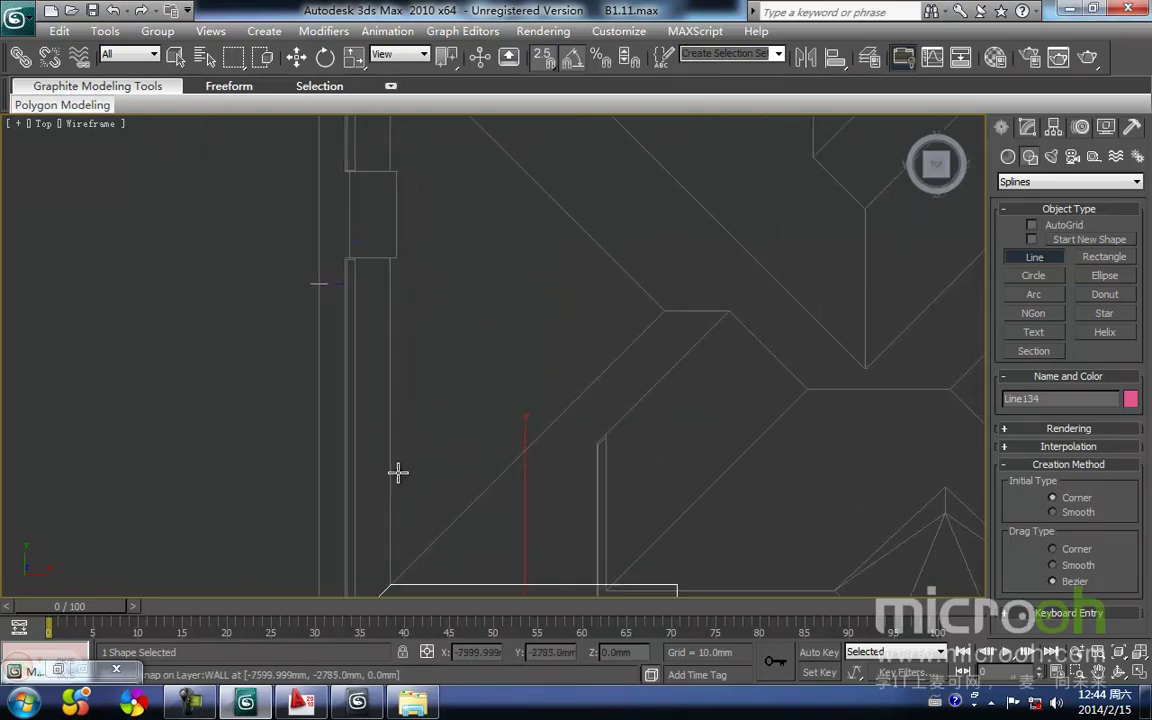
{"action": "left_click", "coordinate": [357, 261]}
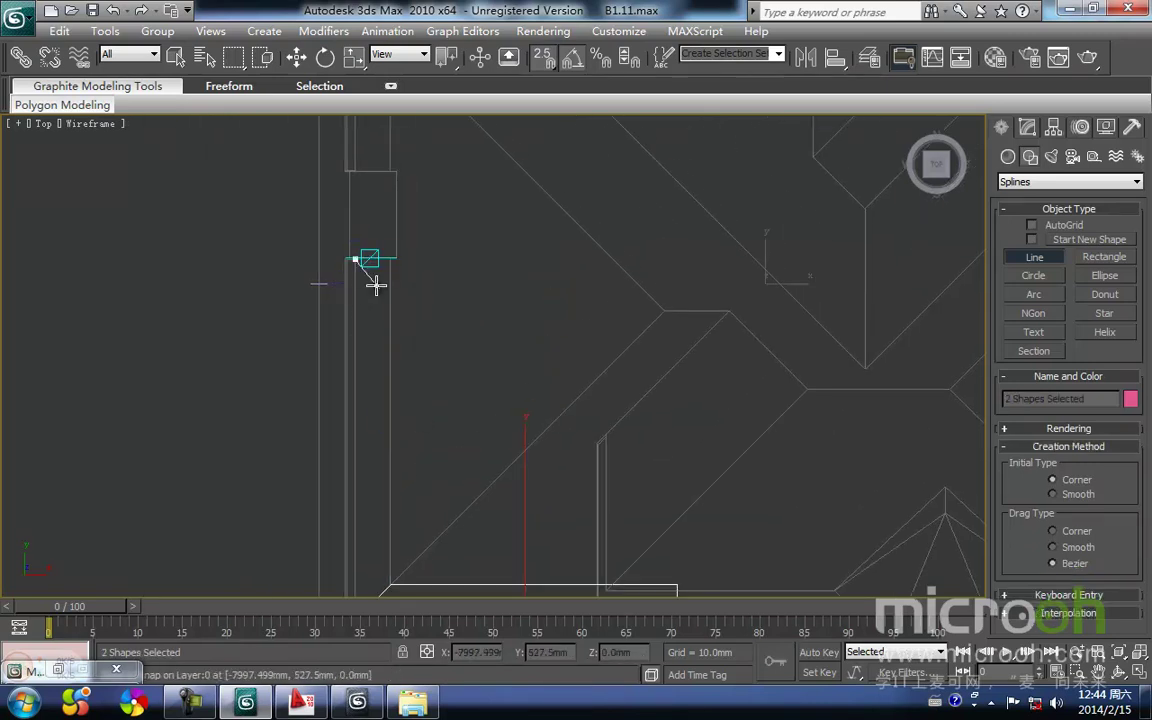
{"action": "scroll", "coordinate": [409, 286], "scroll_direction": "up", "scroll_amount": 1}
{"action": "middle_click_drag", "start_coordinate": [409, 286], "coordinate": [244, 288]}
{"action": "scroll", "coordinate": [244, 288], "scroll_direction": "up", "scroll_amount": 2}
{"action": "middle_click_drag", "start_coordinate": [150, 212], "coordinate": [488, 328]}
{"action": "scroll", "coordinate": [488, 328], "scroll_direction": "down", "scroll_amount": 3}
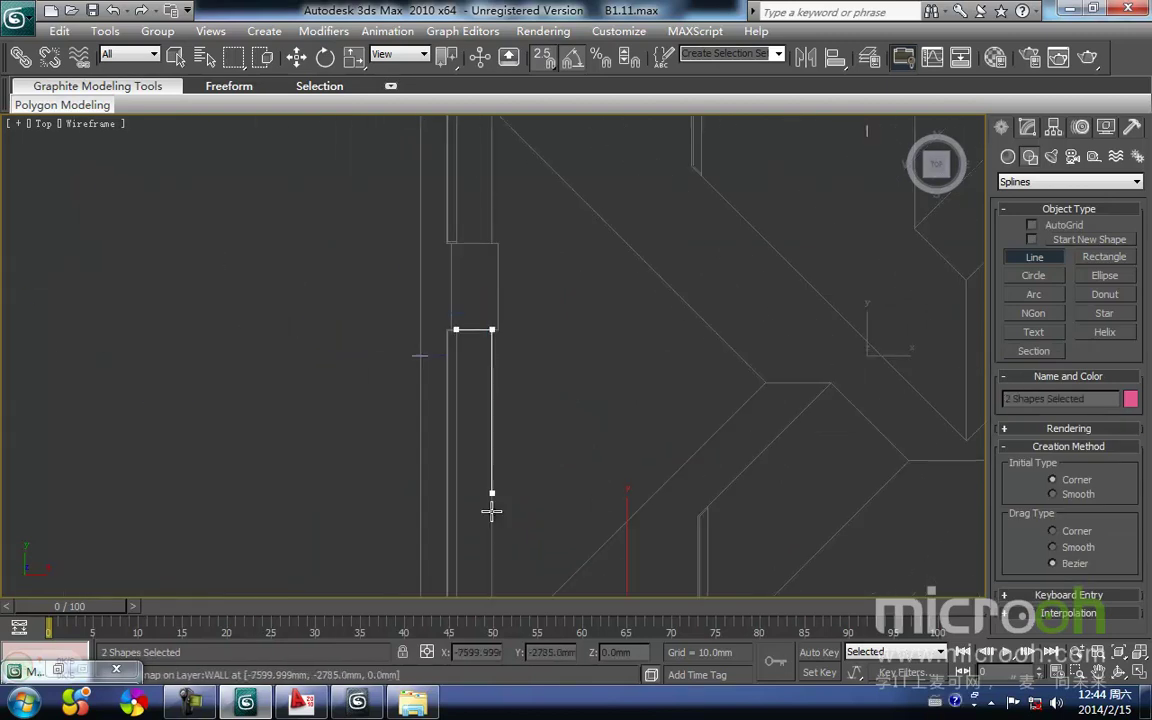
{"action": "middle_click_drag", "start_coordinate": [492, 594], "coordinate": [499, 413]}
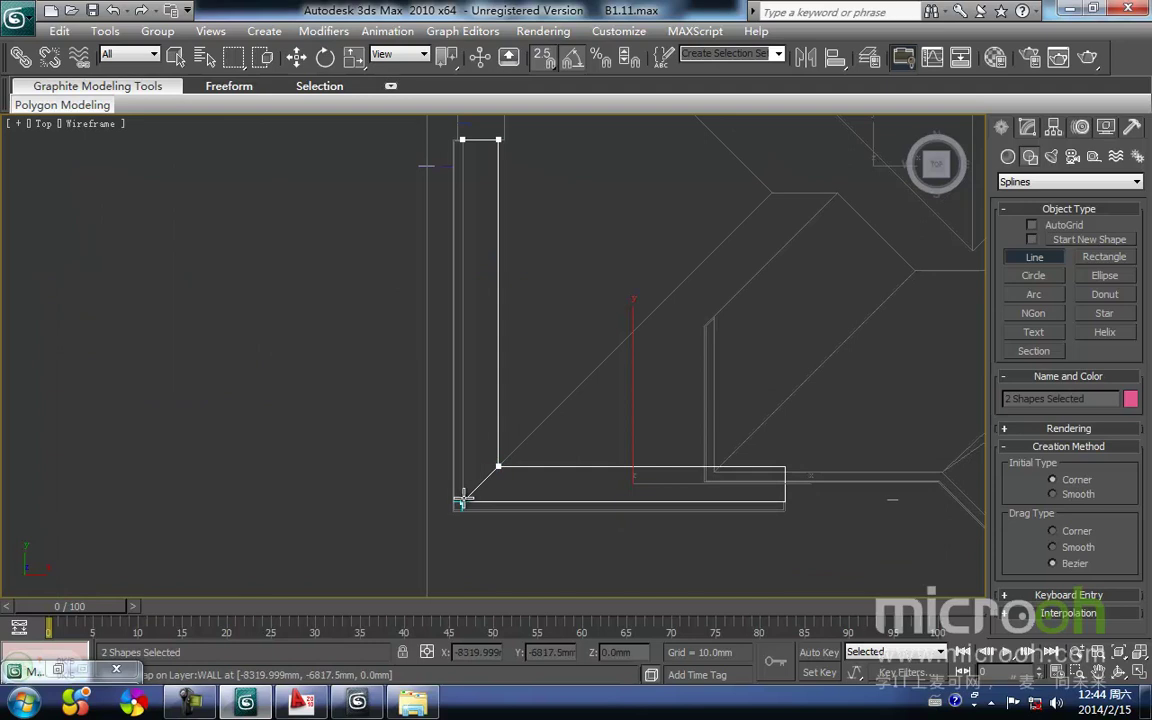
{"action": "middle_click_drag", "start_coordinate": [464, 141], "coordinate": [494, 352]}
{"action": "scroll", "coordinate": [493, 353], "scroll_direction": "up", "scroll_amount": 4}
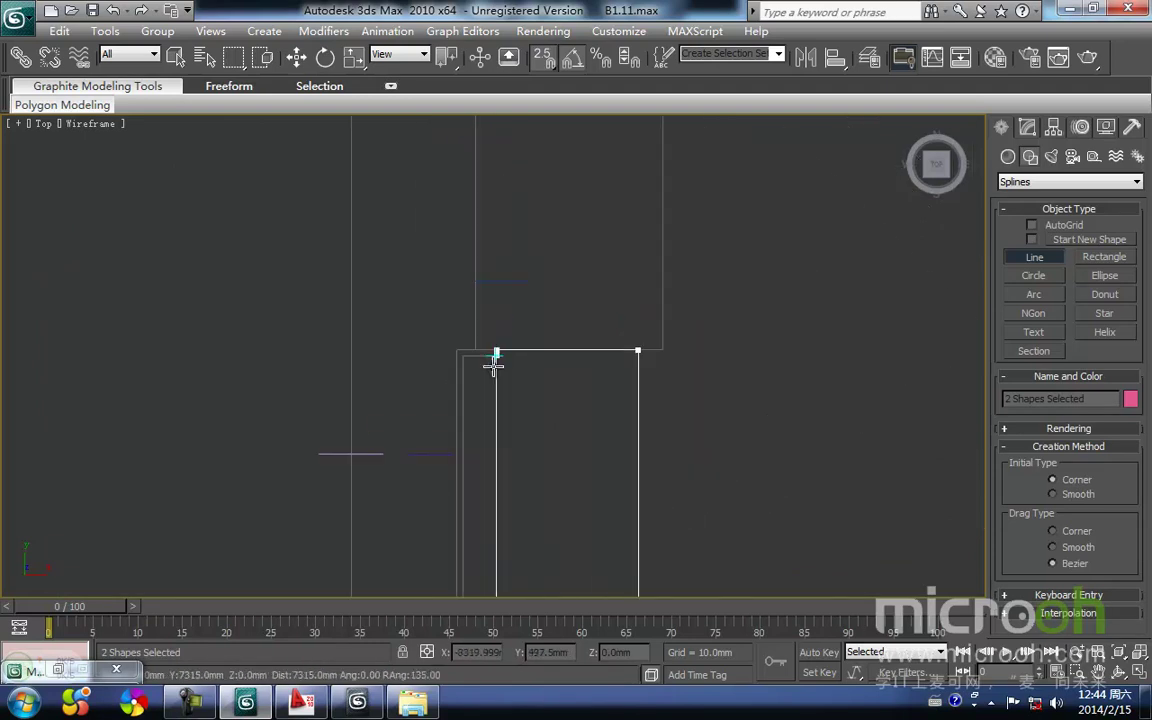
{"action": "left_click", "coordinate": [502, 348]}
{"action": "left_click", "coordinate": [555, 408]}
Trace the outer side eave strip between the chimney and the rear corner as a closed spline
{"action": "middle_click_drag", "start_coordinate": [556, 318], "coordinate": [498, 465]}
{"action": "scroll", "coordinate": [501, 483], "scroll_direction": "down", "scroll_amount": 2}
{"action": "middle_click_drag", "start_coordinate": [506, 339], "coordinate": [486, 553]}
{"action": "left_click", "coordinate": [449, 532]}
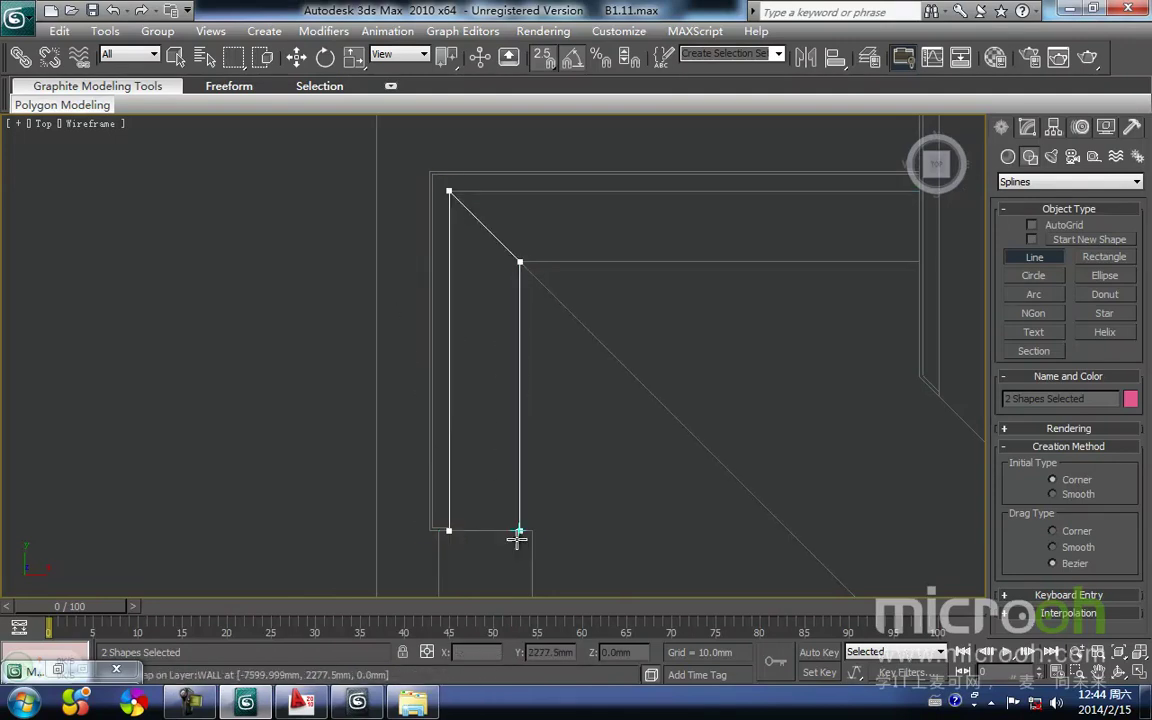
{"action": "left_click", "coordinate": [451, 532]}
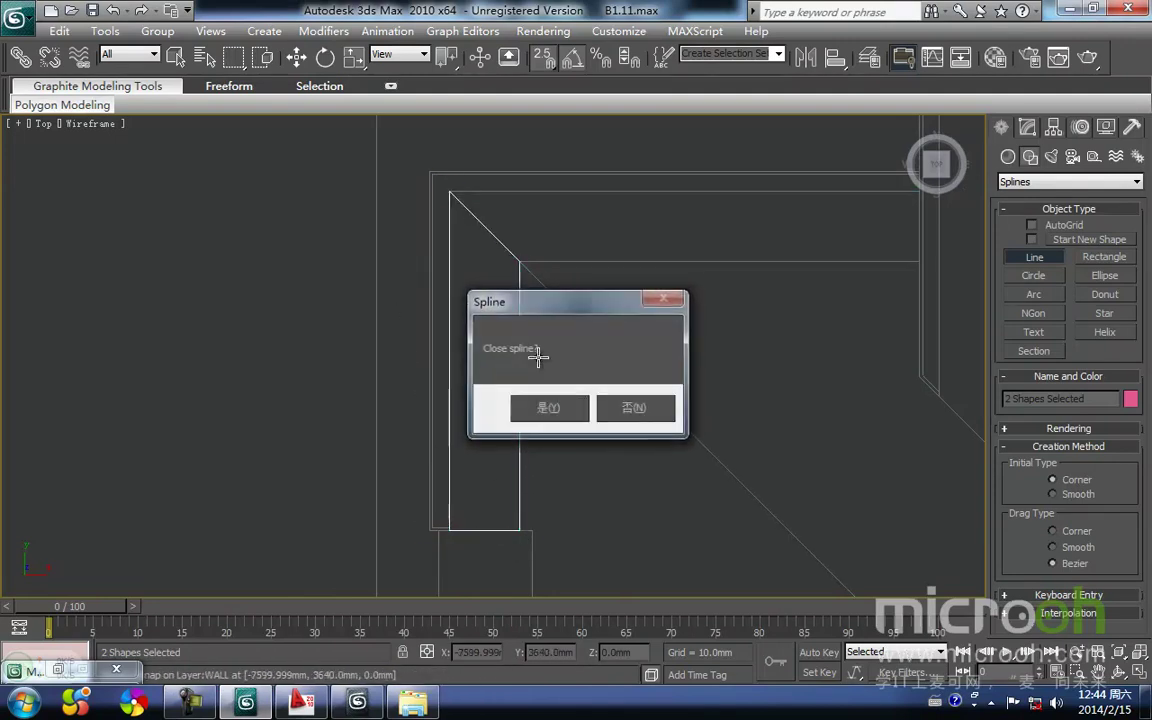
{"action": "left_click", "coordinate": [535, 406]}
Trace the side wing's rear eave strip as a closed spline from the mitred corner to the adjoining roof, and leave the Line tool
{"action": "middle_click_drag", "start_coordinate": [519, 290], "coordinate": [423, 447]}
{"action": "left_click", "coordinate": [358, 358]}
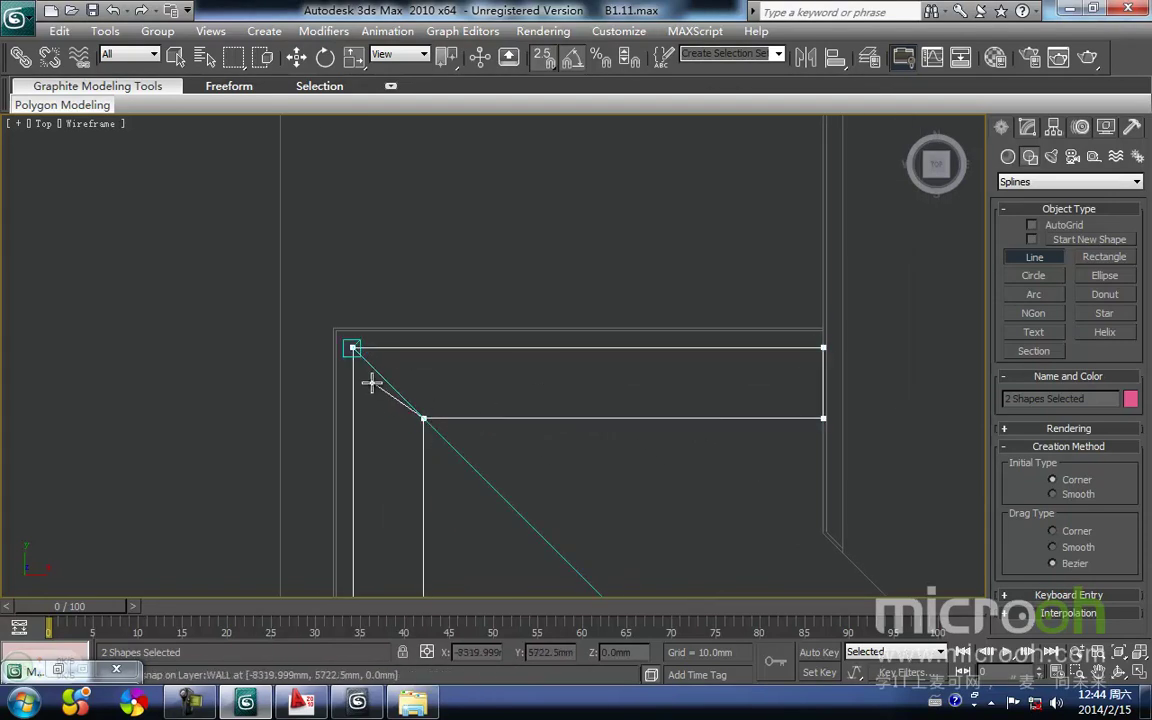
{"action": "left_click", "coordinate": [352, 348]}
{"action": "left_click", "coordinate": [540, 406]}
{"action": "key", "text": "w"}
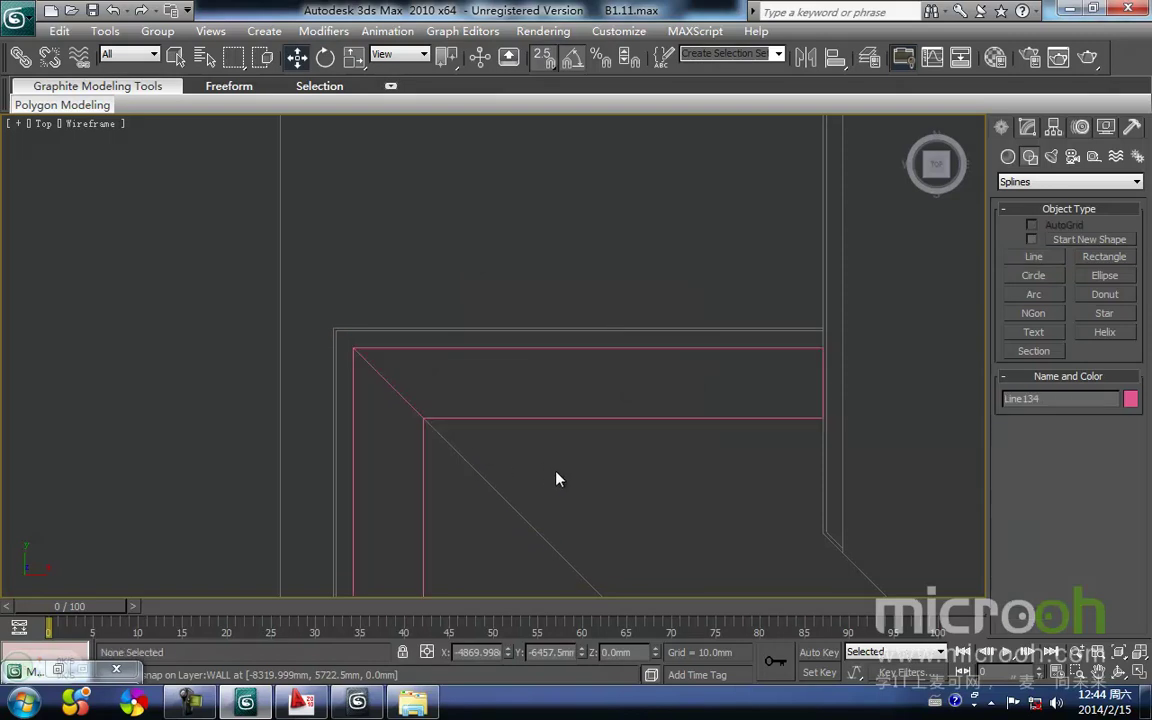
Raise the eave strip shape in the Front view, snapped to the elevation's lower eave edge
{"action": "scroll", "coordinate": [513, 372], "scroll_direction": "down", "scroll_amount": 2}
{"action": "key", "text": "f"}
{"action": "key", "text": "z"}
{"action": "middle_click_drag", "start_coordinate": [388, 311], "coordinate": [451, 538]}
{"action": "scroll", "coordinate": [474, 551], "scroll_direction": "down", "scroll_amount": 2}
{"action": "mouse_move", "coordinate": [525, 501]}
{"action": "left_mouse_down"}
{"action": "mouse_move", "coordinate": [496, 239]}
{"action": "mouse_move", "coordinate": [305, 298]}
{"action": "left_mouse_up"}
{"action": "scroll", "coordinate": [496, 239], "scroll_direction": "up", "scroll_amount": 4}
{"action": "middle_click_drag", "start_coordinate": [305, 298], "coordinate": [477, 409]}
{"action": "left_click_drag", "start_coordinate": [406, 413], "coordinate": [406, 424]}
{"action": "mouse_move", "coordinate": [545, 399]}
{"action": "middle_mouse_down"}
{"action": "mouse_move", "coordinate": [484, 440]}
{"action": "mouse_move", "coordinate": [401, 411]}
{"action": "middle_mouse_up"}
Raise the inner-edge vertices of all the eave strips to Z 4348 mm in the Front view, and leave vertex editing
{"action": "key", "text": "1"}
{"action": "scroll", "coordinate": [563, 455], "scroll_direction": "down", "scroll_amount": 4}
{"action": "middle_click_drag", "start_coordinate": [563, 455], "coordinate": [546, 459]}
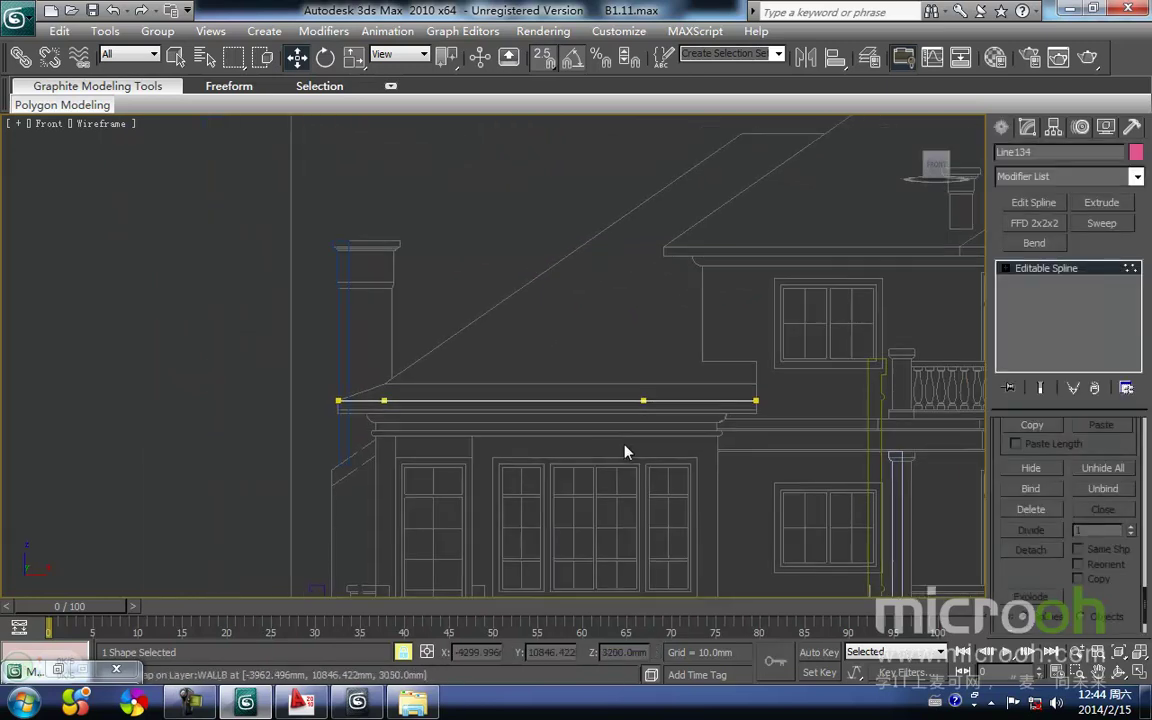
{"action": "key", "text": "t"}
{"action": "scroll", "coordinate": [626, 445], "scroll_direction": "down", "scroll_amount": 5}
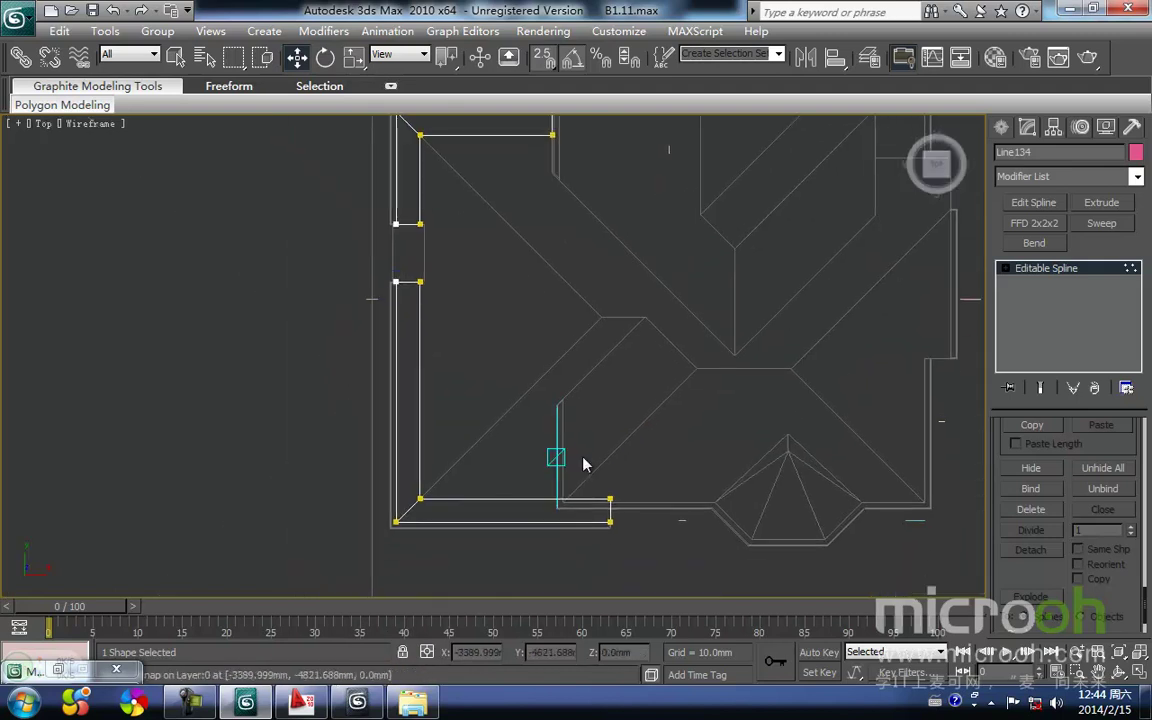
{"action": "middle_click_drag", "start_coordinate": [519, 364], "coordinate": [504, 414]}
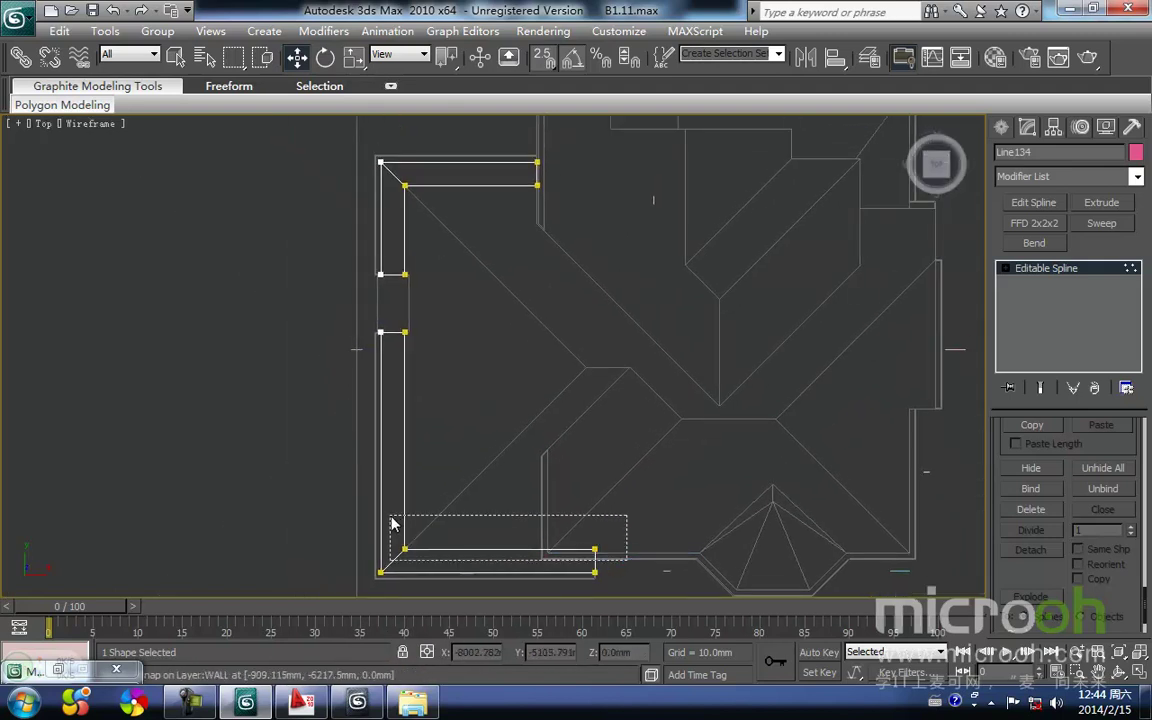
{"action": "left_click_drag", "start_coordinate": [389, 517], "coordinate": [388, 515]}
{"action": "left_click_drag", "start_coordinate": [428, 366], "coordinate": [400, 304], "text": "ctrl"}
{"action": "middle_click_drag", "start_coordinate": [455, 230], "coordinate": [393, 433]}
{"action": "left_click", "coordinate": [387, 280], "text": "ctrl"}
{"action": "key", "text": "f"}
{"action": "key", "text": "z"}
{"action": "middle_click_drag", "start_coordinate": [369, 323], "coordinate": [567, 344]}
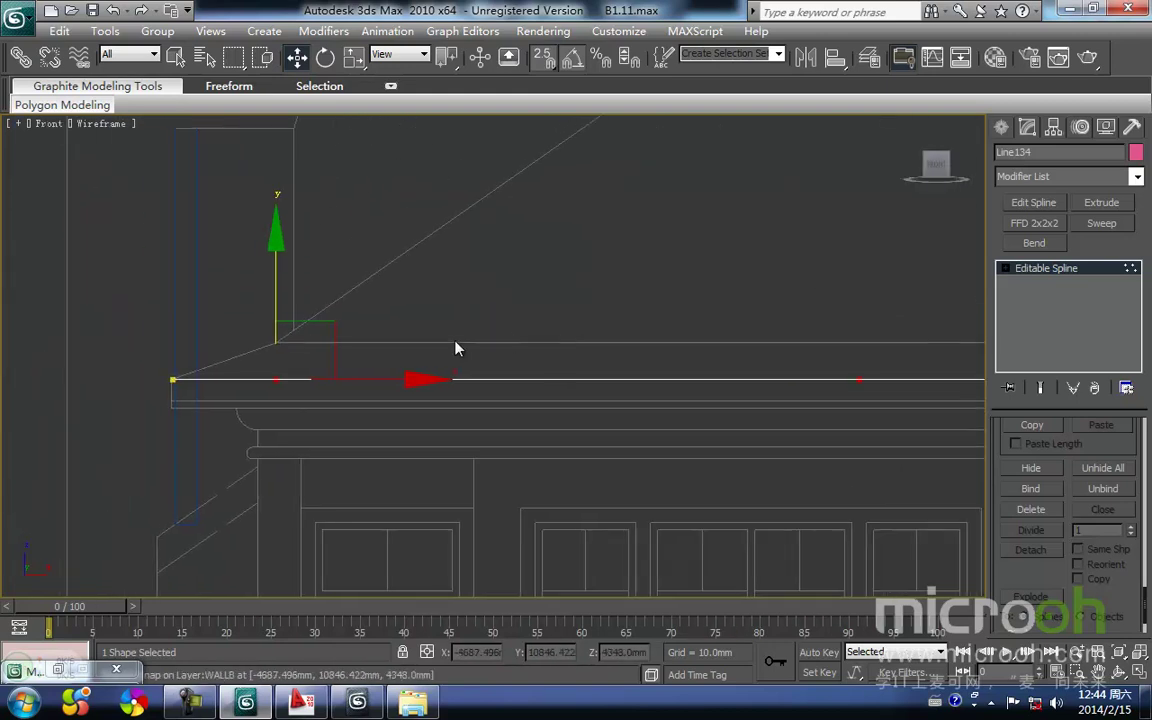
{"action": "left_click", "coordinate": [274, 349]}
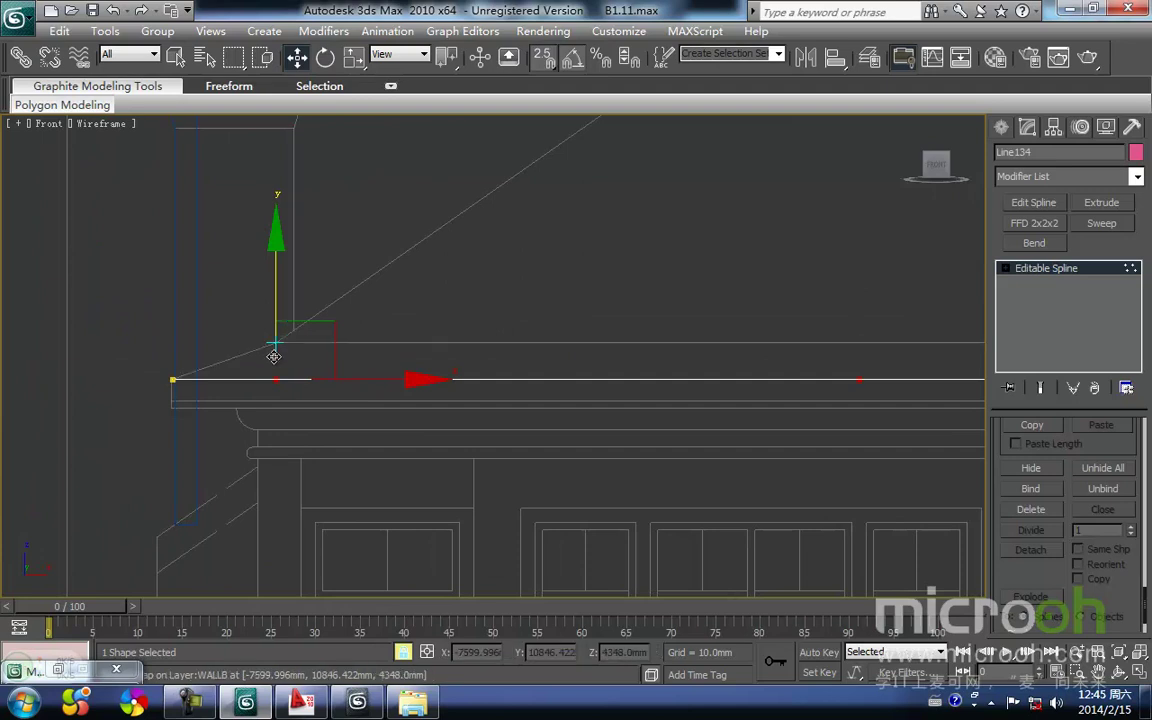
{"action": "left_click_drag", "start_coordinate": [274, 368], "coordinate": [277, 343]}
{"action": "key", "text": "space"}
{"action": "middle_click_drag", "start_coordinate": [587, 351], "coordinate": [141, 425]}
{"action": "middle_click_drag", "start_coordinate": [421, 386], "coordinate": [586, 383]}
Apply an Edit Mesh modifier to the eave strips, show the house geometry again in a shaded orbited view, and clear the selection
{"action": "key", "text": "t"}
{"action": "scroll", "coordinate": [591, 383], "scroll_direction": "down", "scroll_amount": 2}
{"action": "scroll", "coordinate": [420, 420], "scroll_direction": "down", "scroll_amount": 2}
{"action": "mouse_move", "coordinate": [311, 454]}
{"action": "middle_mouse_down"}
{"action": "mouse_move", "coordinate": [484, 434]}
{"action": "mouse_move", "coordinate": [618, 483]}
{"action": "middle_mouse_up"}
{"action": "scroll", "coordinate": [486, 432], "scroll_direction": "down", "scroll_amount": 1}
{"action": "key", "text": "F3"}
{"action": "middle_click_drag", "start_coordinate": [558, 461], "coordinate": [516, 492], "text": "alt"}
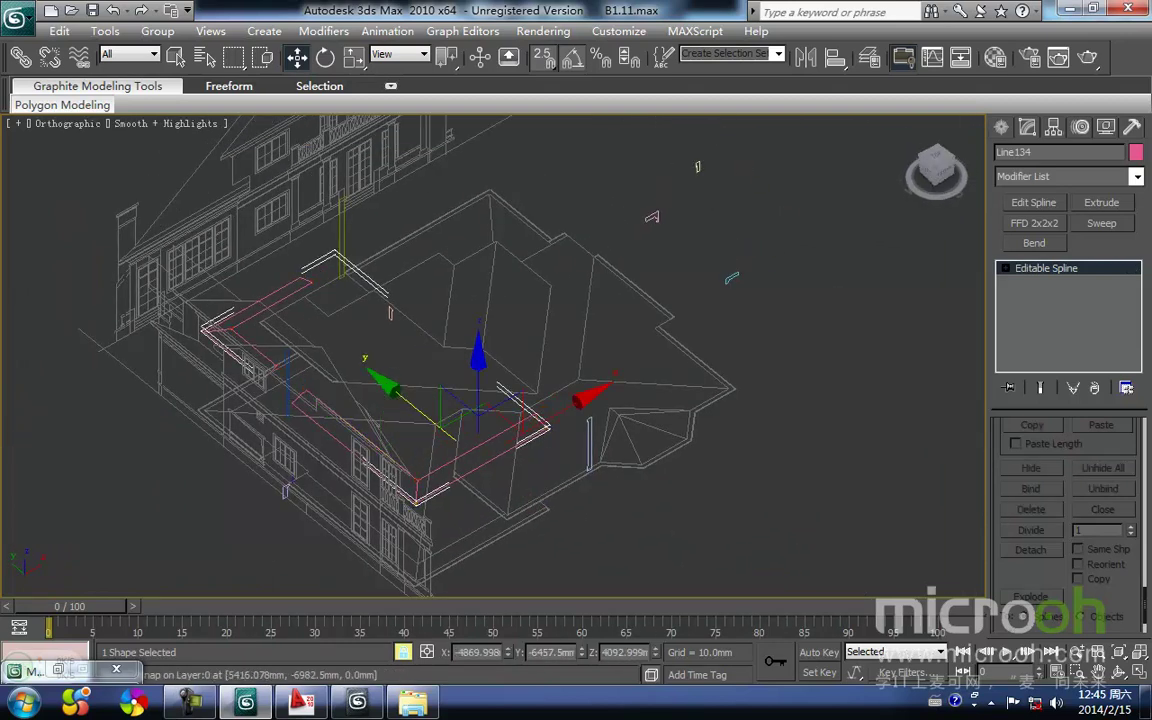
{"action": "left_click", "coordinate": [1136, 177]}
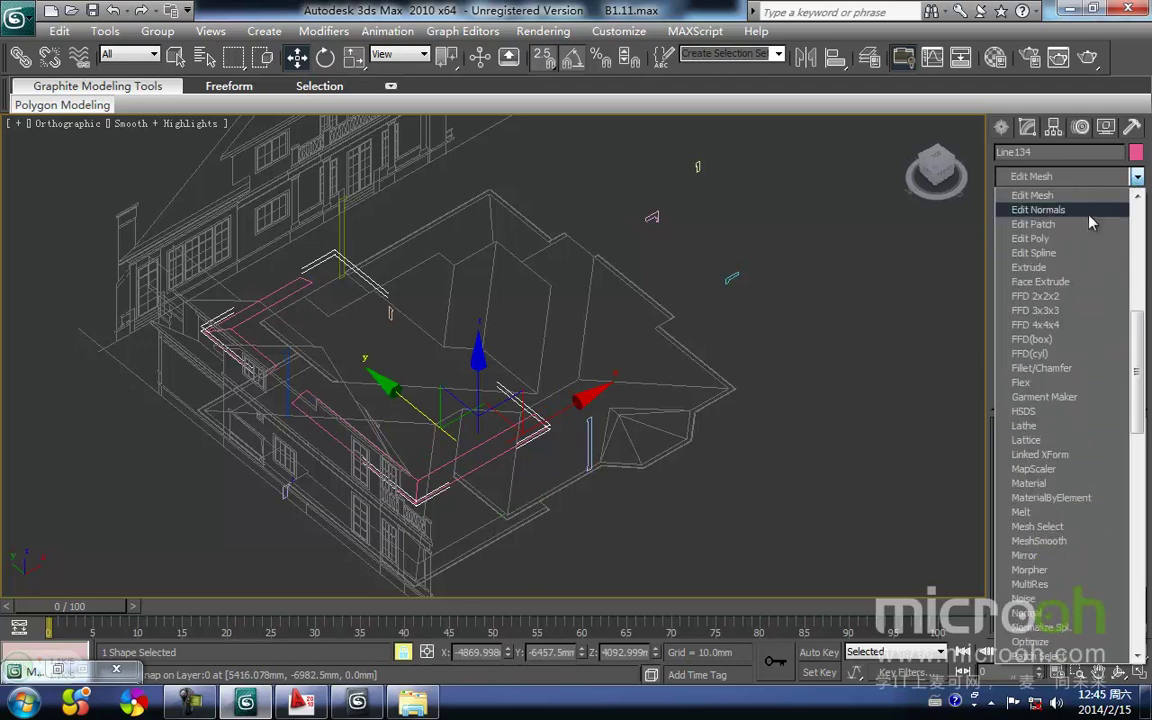
{"action": "left_click", "coordinate": [1062, 195]}
{"action": "mouse_move", "coordinate": [503, 490]}
{"action": "middle_mouse_down"}
{"action": "mouse_move", "coordinate": [521, 477]}
{"action": "mouse_move", "coordinate": [608, 552]}
{"action": "middle_mouse_up"}
{"action": "left_click", "coordinate": [588, 547]}
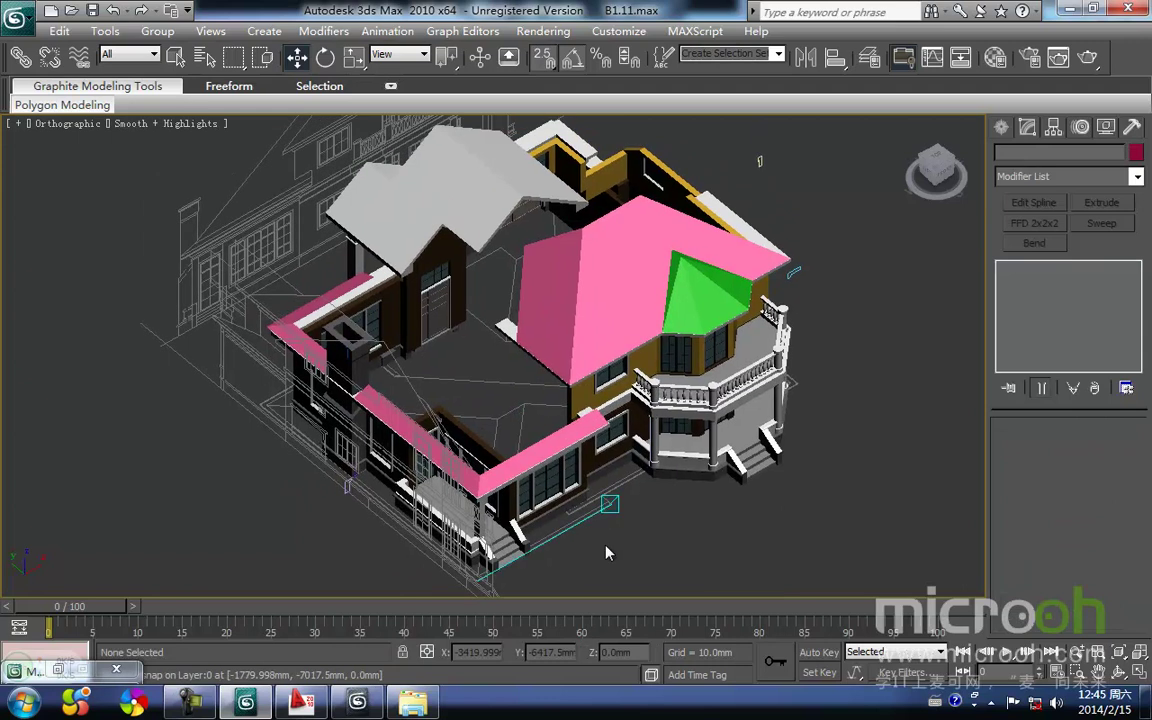
Snap the end vertices of the side wing's eave strip at the chimney to the adjoining strip's end, closing the gap there, and return to Edit Mesh
{"action": "left_click", "coordinate": [398, 425]}
{"action": "middle_click_drag", "start_coordinate": [398, 425], "coordinate": [583, 510], "text": "alt"}
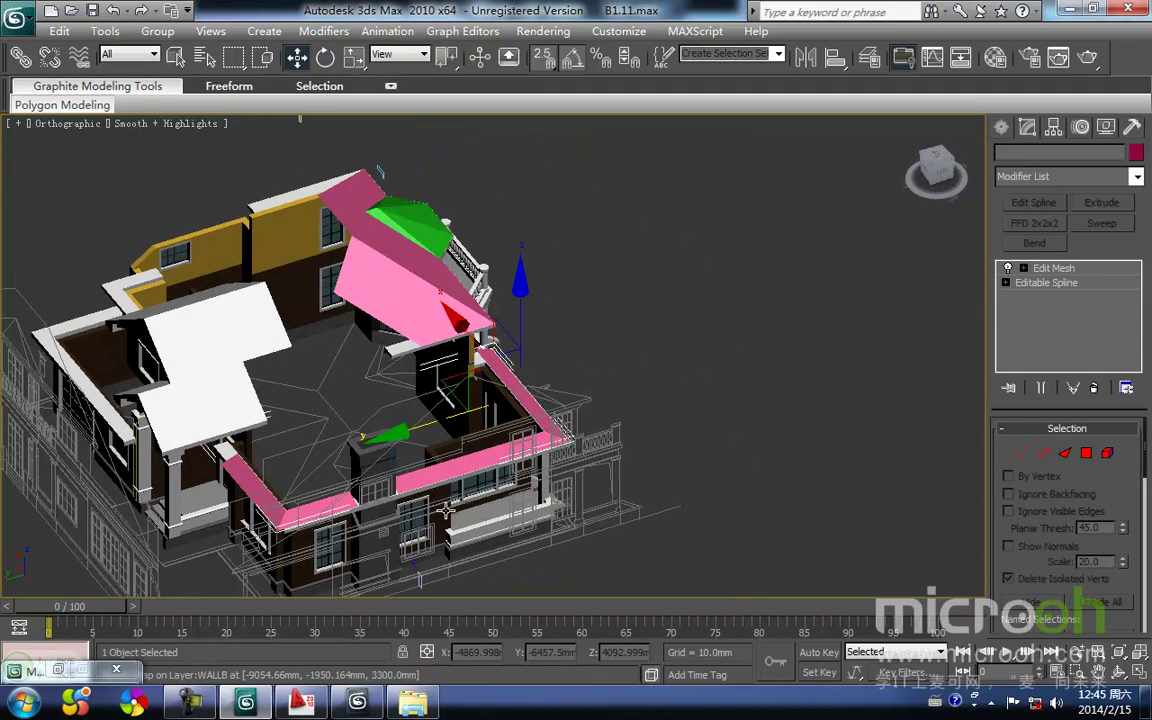
{"action": "scroll", "coordinate": [337, 527], "scroll_direction": "up", "scroll_amount": 3}
{"action": "middle_click_drag", "start_coordinate": [337, 527], "coordinate": [440, 210]}
{"action": "scroll", "coordinate": [414, 237], "scroll_direction": "up", "scroll_amount": 3}
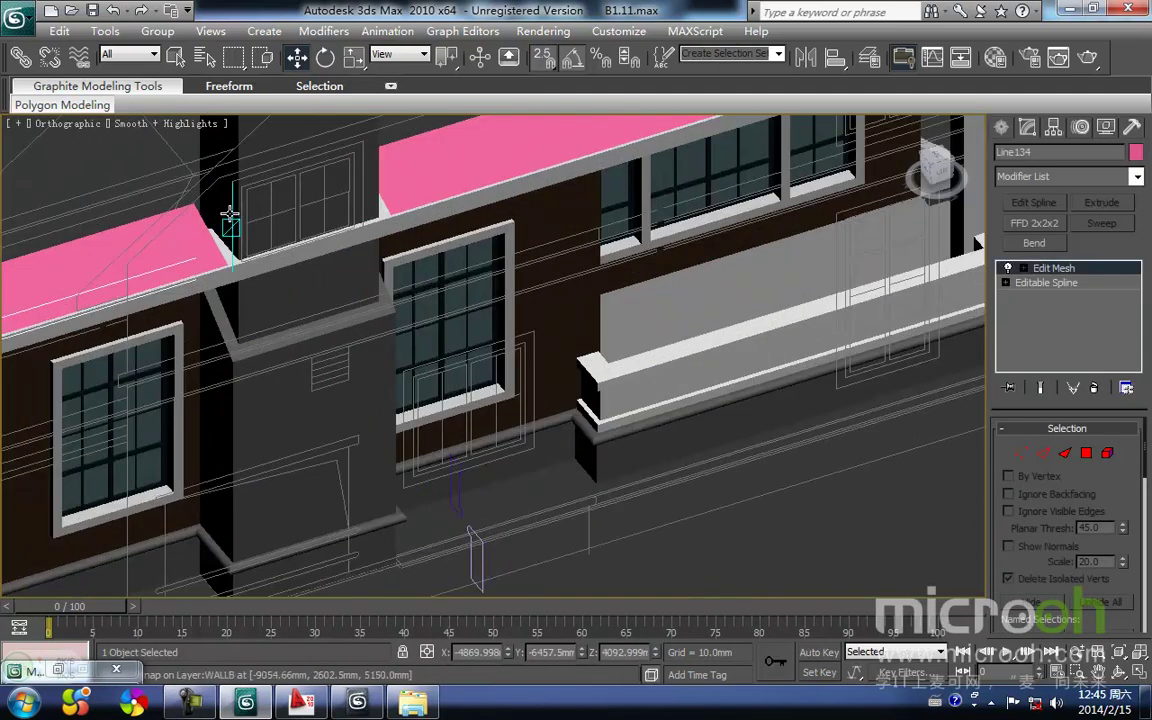
{"action": "middle_click_drag", "start_coordinate": [217, 221], "coordinate": [277, 388]}
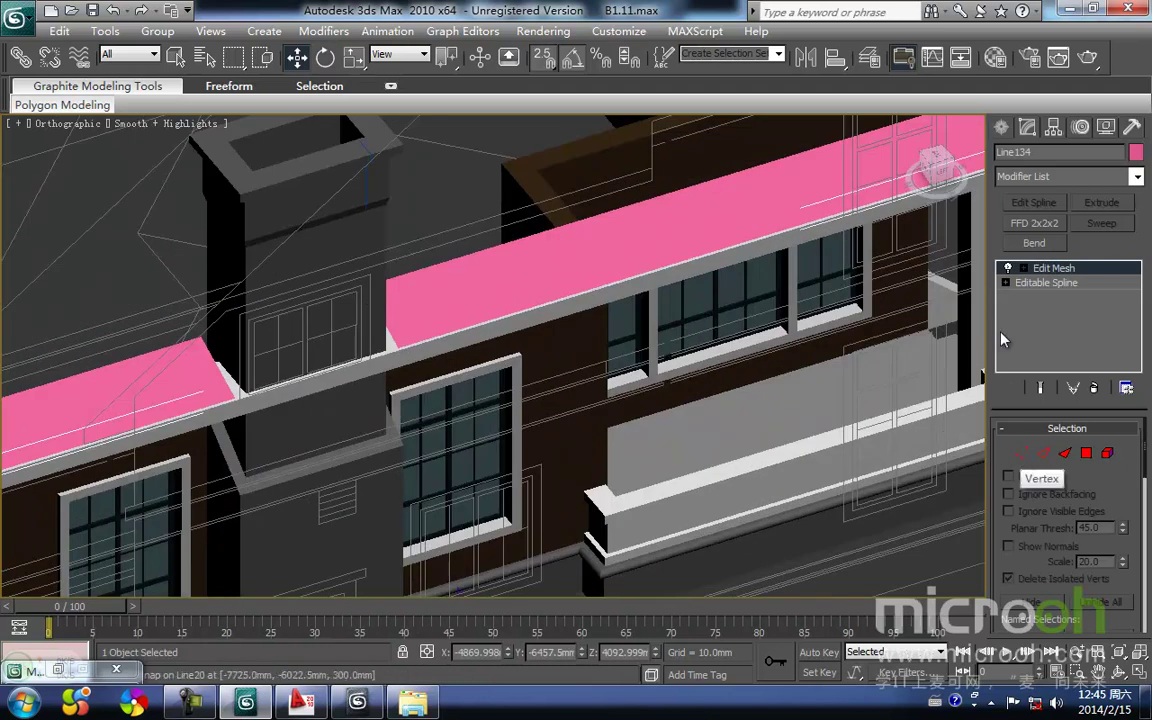
{"action": "left_click", "coordinate": [1038, 297]}
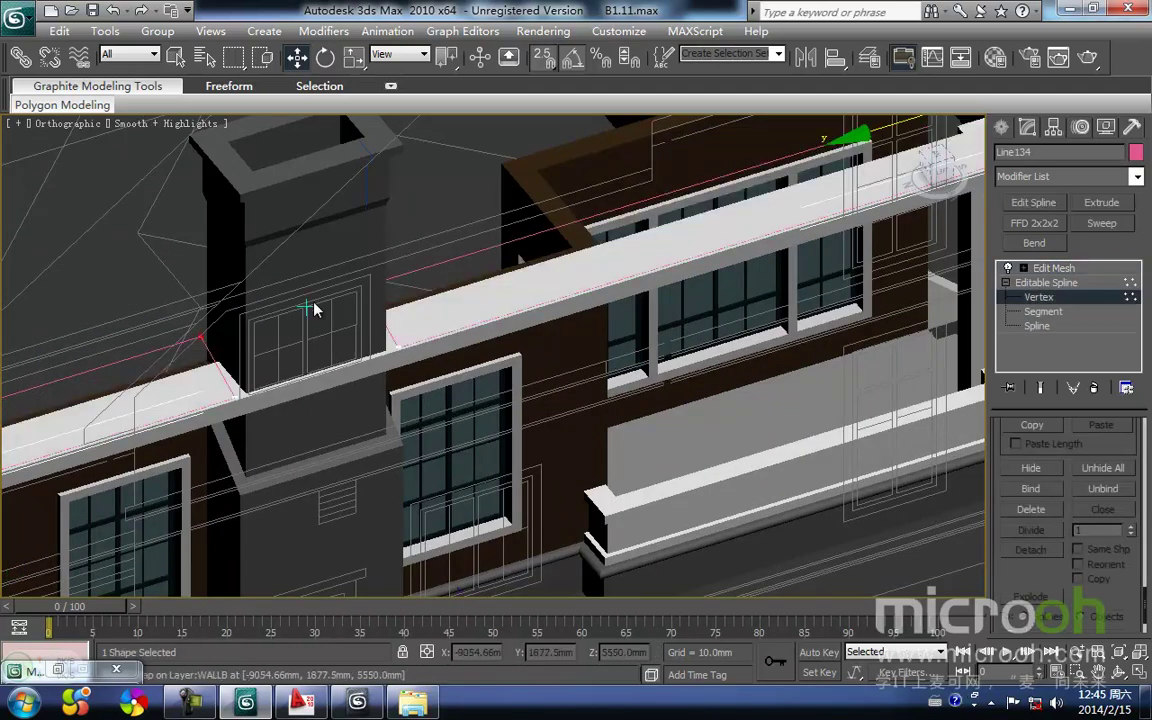
{"action": "middle_click_drag", "start_coordinate": [321, 309], "coordinate": [472, 356]}
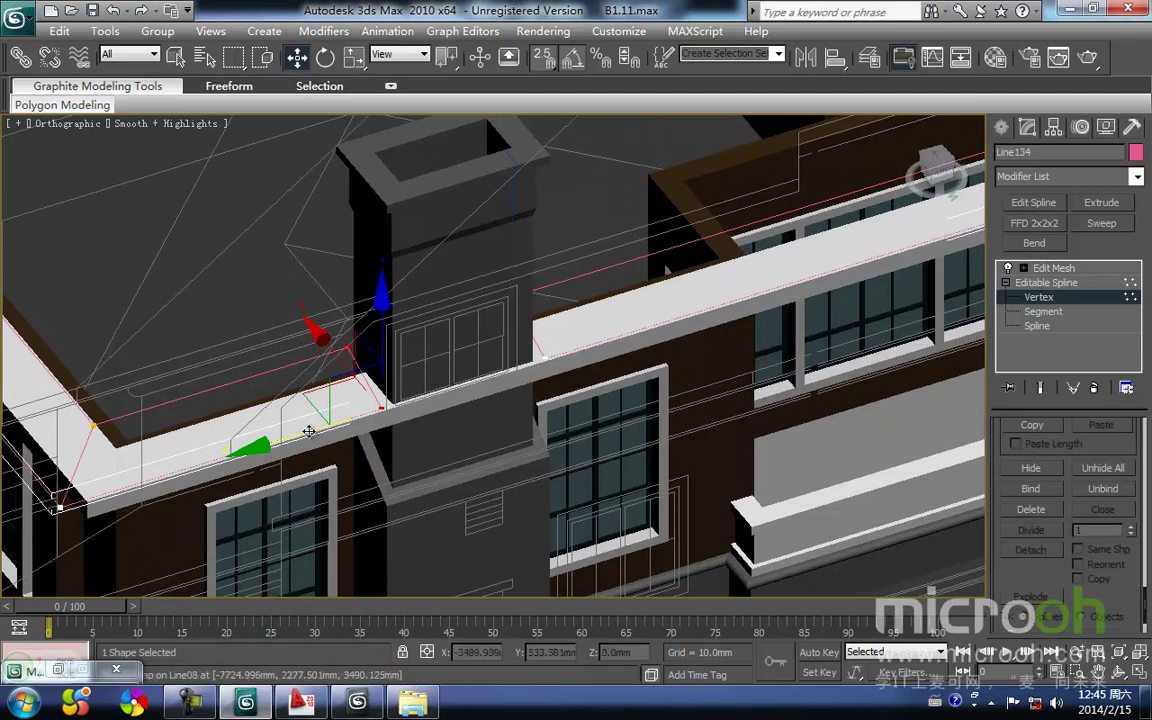
{"action": "left_click_drag", "start_coordinate": [395, 424], "coordinate": [416, 417]}
{"action": "scroll", "coordinate": [530, 391], "scroll_direction": "up", "scroll_amount": 4}
{"action": "middle_click_drag", "start_coordinate": [548, 416], "coordinate": [498, 441]}
{"action": "left_click_drag", "start_coordinate": [480, 413], "coordinate": [539, 393]}
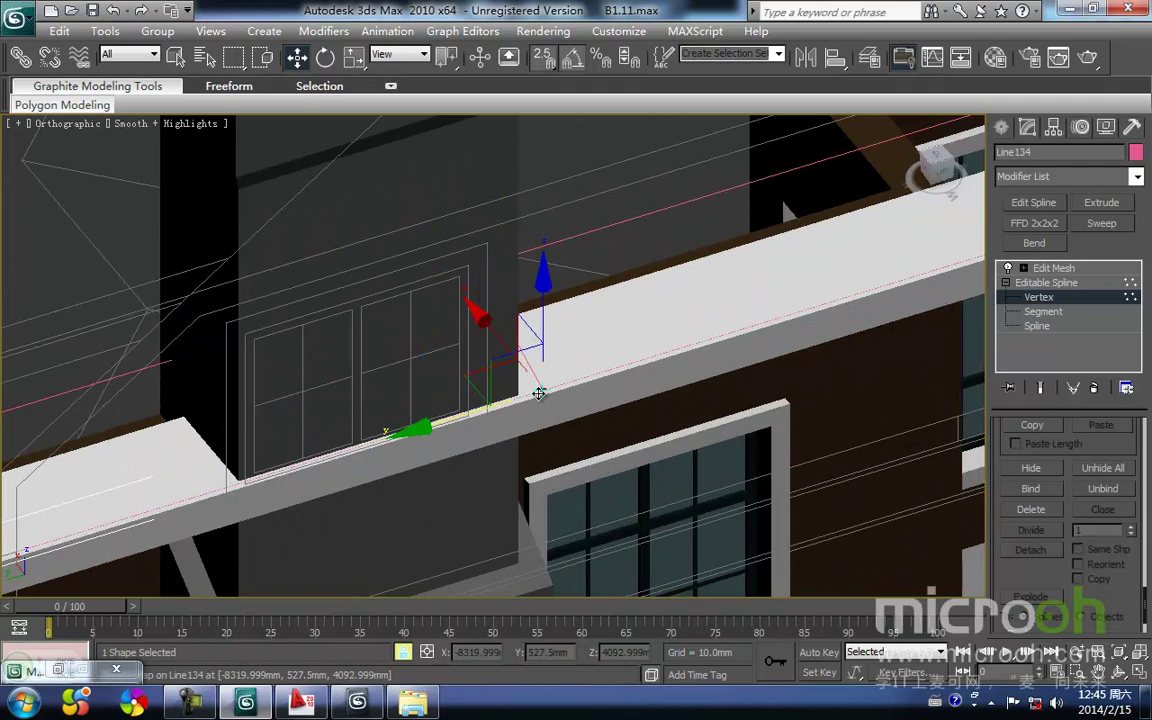
{"action": "left_click", "coordinate": [1054, 268]}
{"action": "scroll", "coordinate": [600, 386], "scroll_direction": "down", "scroll_amount": 2}
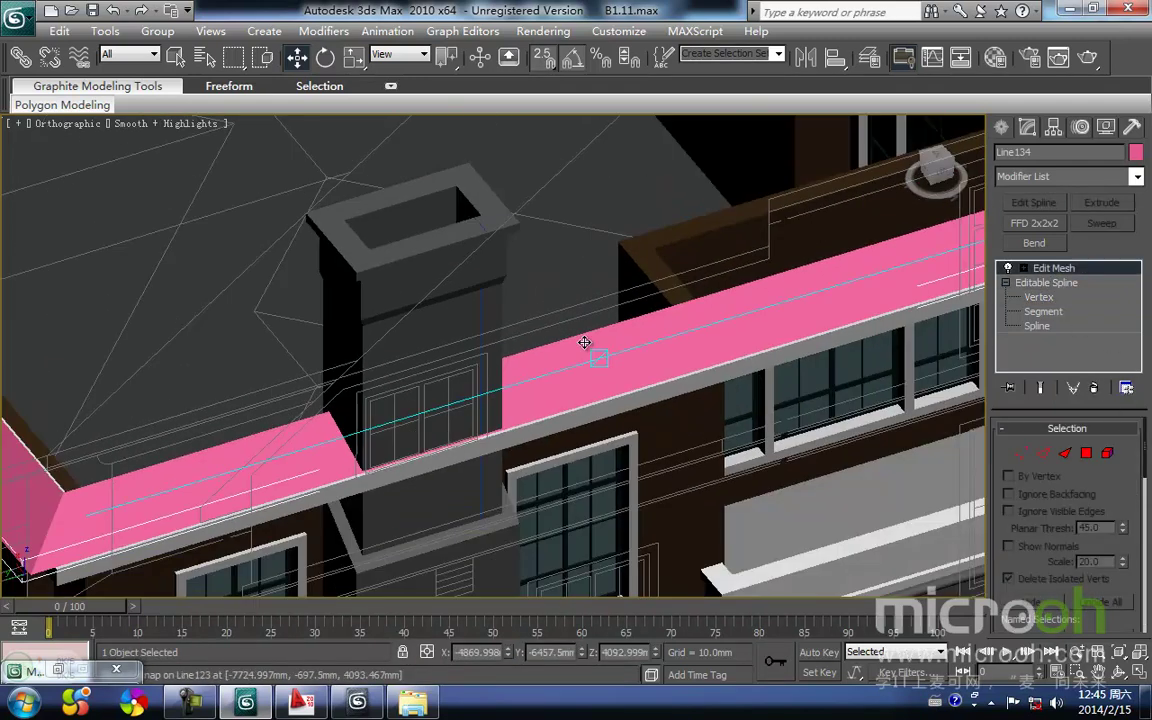
Isolate the side wing's swept cornice together with its eave strips and show them in a wireframe Top view
{"action": "left_click", "coordinate": [564, 284]}
{"action": "middle_click_drag", "start_coordinate": [550, 284], "coordinate": [545, 382], "text": "alt"}
{"action": "key", "text": "t"}
{"action": "key", "text": "z"}
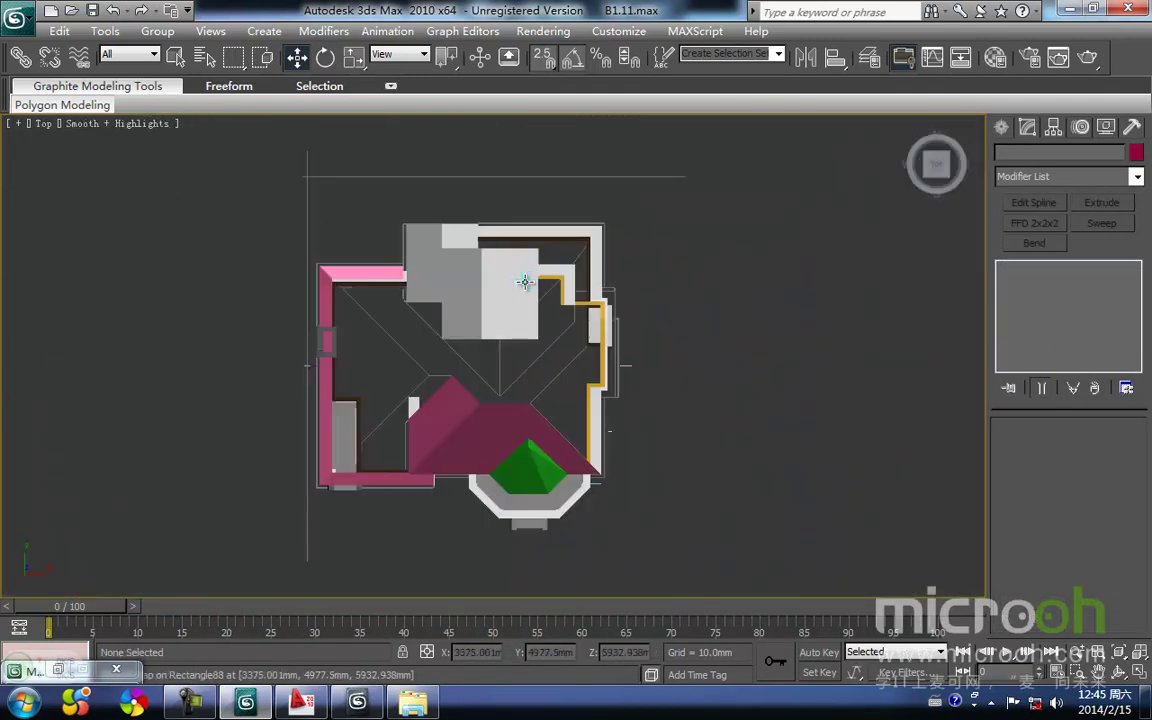
{"action": "middle_click_drag", "start_coordinate": [525, 287], "coordinate": [560, 321]}
{"action": "scroll", "coordinate": [396, 329], "scroll_direction": "up", "scroll_amount": 5}
{"action": "scroll", "coordinate": [473, 390], "scroll_direction": "up", "scroll_amount": 3}
{"action": "key", "text": "F3"}
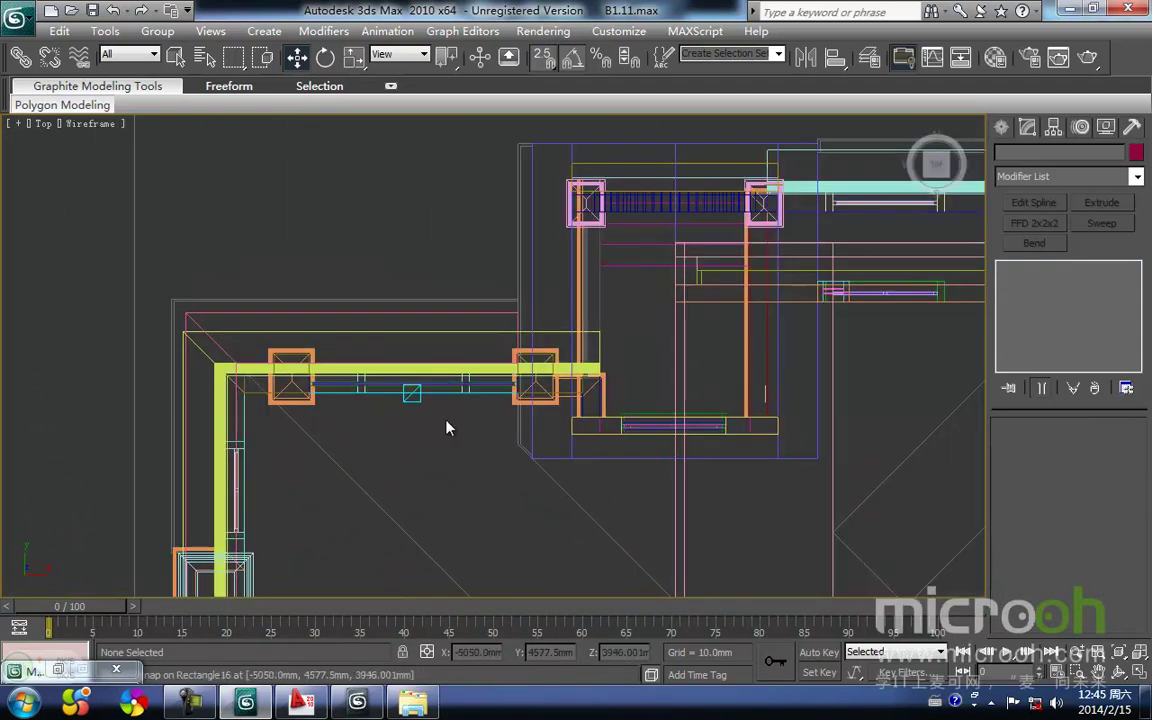
{"action": "mouse_move", "coordinate": [427, 429]}
{"action": "middle_mouse_down"}
{"action": "mouse_move", "coordinate": [501, 396]}
{"action": "mouse_move", "coordinate": [559, 393]}
{"action": "middle_mouse_up"}
{"action": "key", "text": "F3"}
{"action": "key", "text": "F3"}
{"action": "middle_click_drag", "start_coordinate": [453, 373], "coordinate": [490, 323]}
{"action": "middle_click_drag", "start_coordinate": [551, 380], "coordinate": [518, 421]}
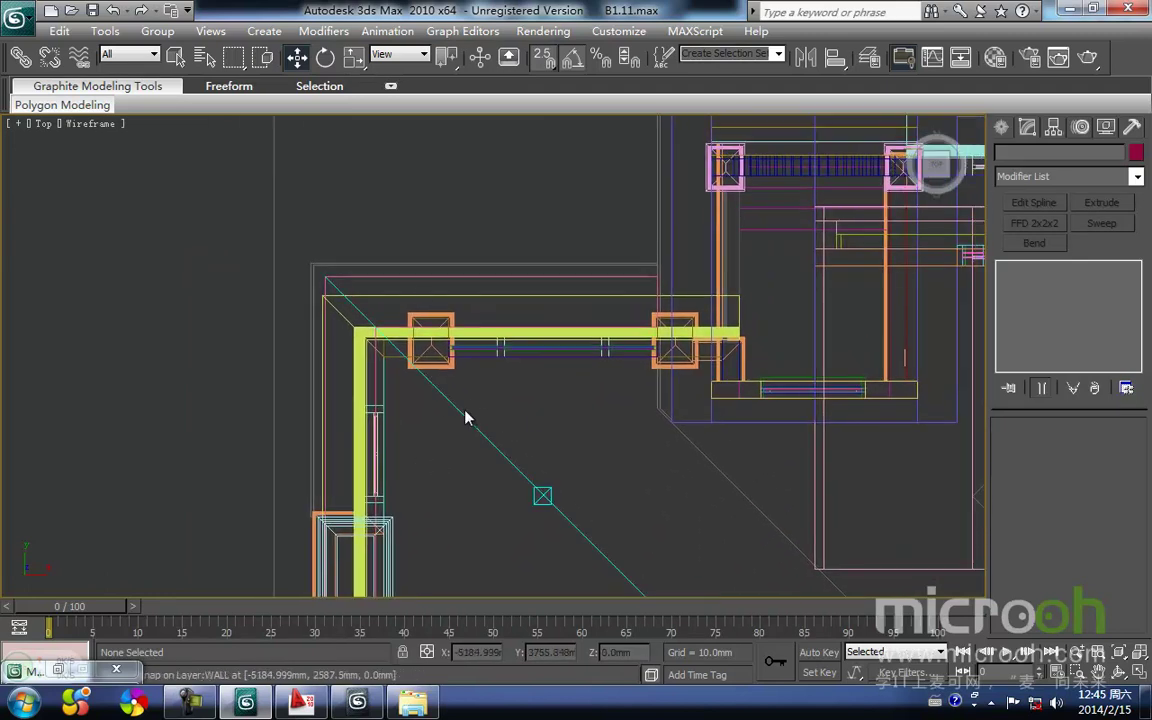
{"action": "left_click", "coordinate": [464, 300]}
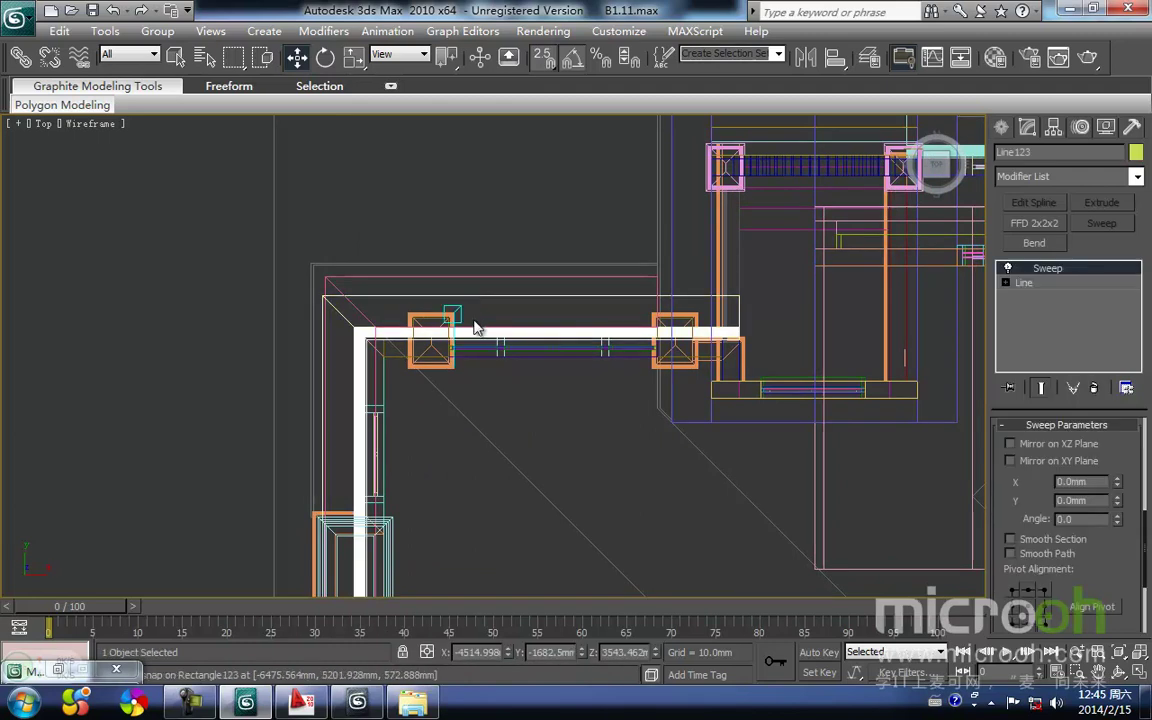
{"action": "scroll", "coordinate": [450, 368], "scroll_direction": "down", "scroll_amount": 3}
{"action": "middle_click_drag", "start_coordinate": [493, 360], "coordinate": [454, 240], "text": "alt"}
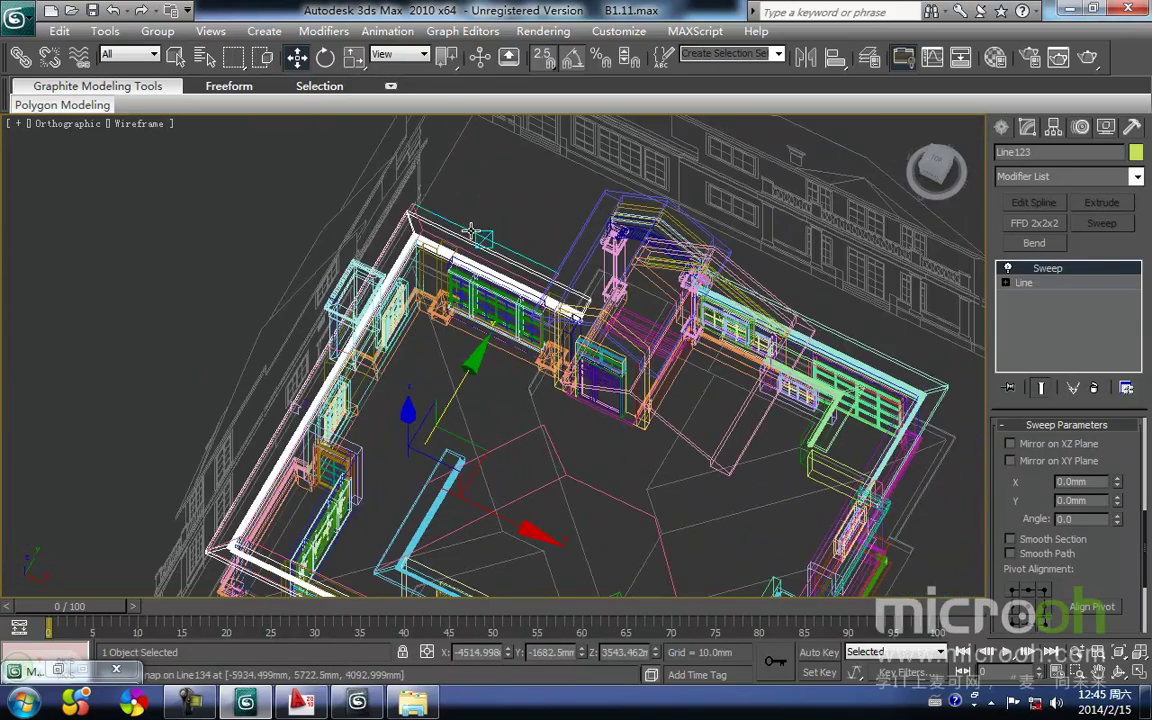
{"action": "left_click", "coordinate": [470, 231], "text": "ctrl"}
{"action": "key", "text": "alt+q"}
{"action": "key", "text": "t"}
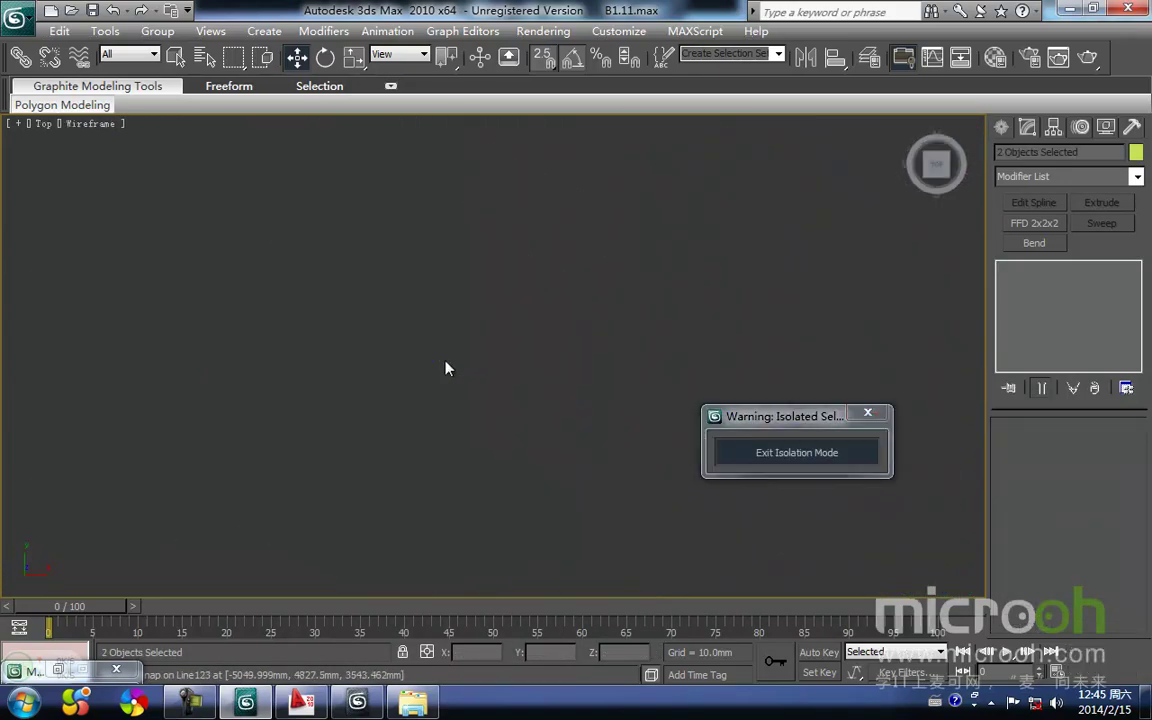
{"action": "scroll", "coordinate": [535, 378], "scroll_direction": "up", "scroll_amount": 2}
{"action": "middle_click_drag", "start_coordinate": [548, 262], "coordinate": [517, 450]}
Move the rear vertices of the cornice's path outward so the sweep's outer edge lines up with the rear eave strip, and show the end result
{"action": "left_click", "coordinate": [517, 450]}
{"action": "left_click_drag", "start_coordinate": [612, 376], "coordinate": [562, 230]}
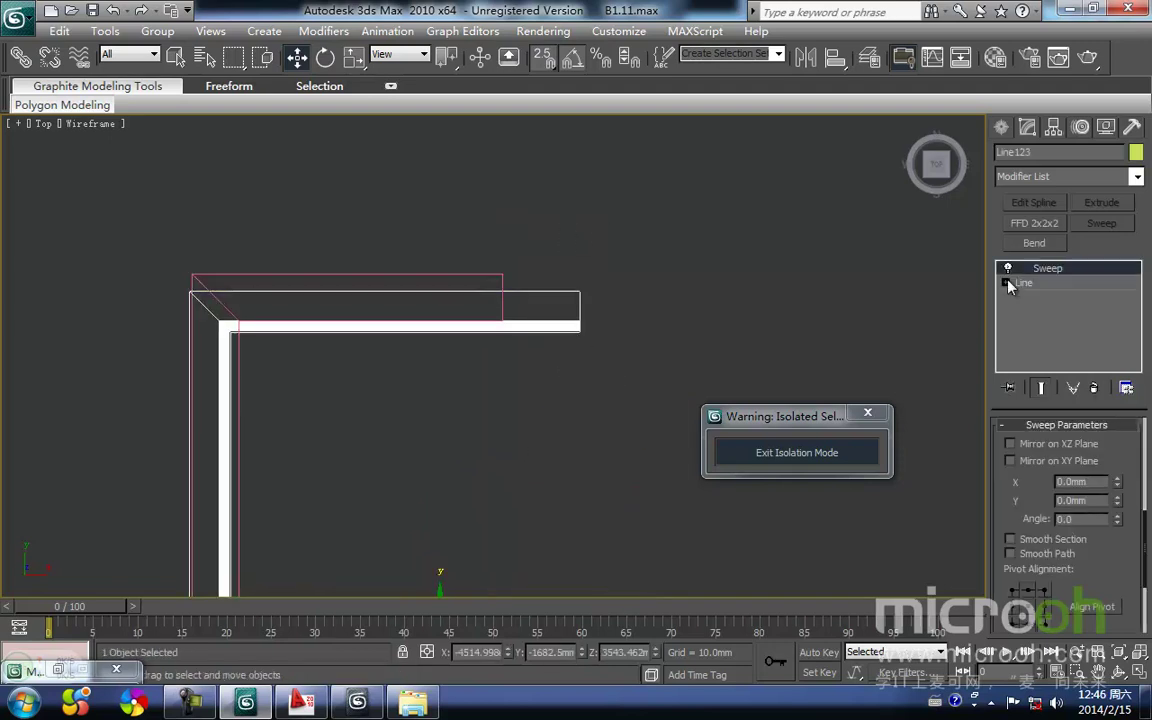
{"action": "left_click", "coordinate": [1006, 282]}
{"action": "left_click", "coordinate": [1030, 297]}
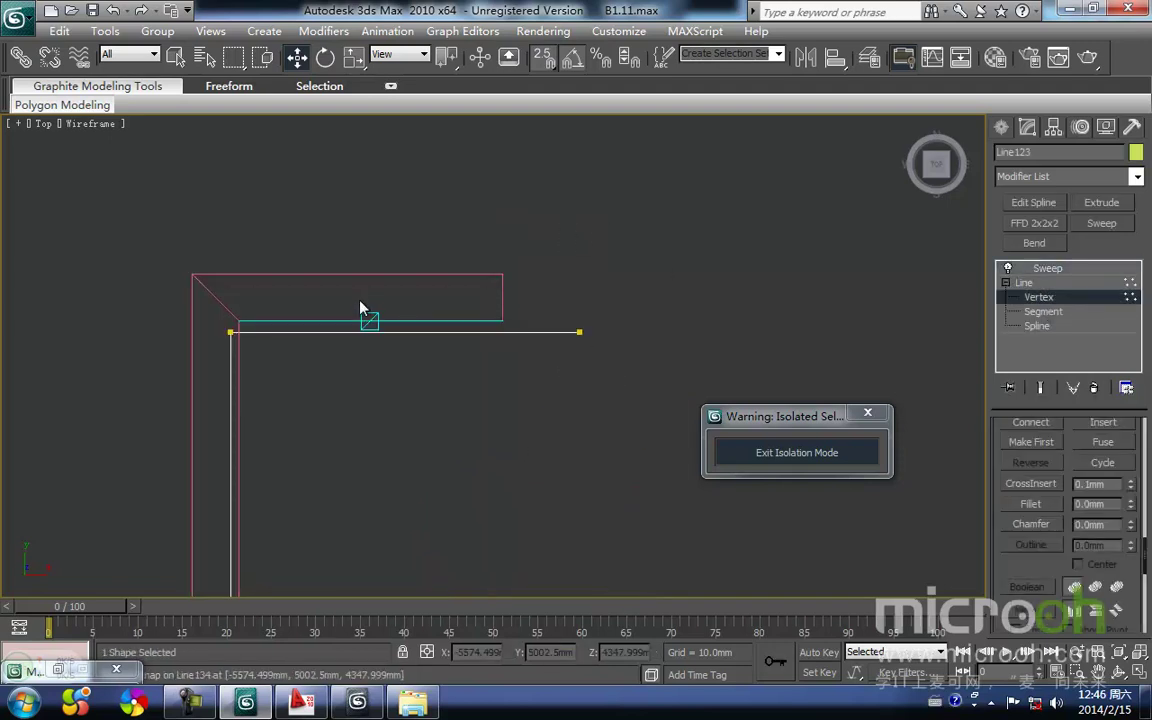
{"action": "left_click_drag", "start_coordinate": [207, 280], "coordinate": [230, 278]}
{"action": "right_click", "coordinate": [230, 278]}
{"action": "left_click_drag", "start_coordinate": [223, 345], "coordinate": [233, 330]}
{"action": "scroll", "coordinate": [262, 300], "scroll_direction": "down", "scroll_amount": 3}
{"action": "middle_click_drag", "start_coordinate": [289, 340], "coordinate": [261, 91]}
{"action": "middle_click_drag", "start_coordinate": [414, 155], "coordinate": [374, 354]}
{"action": "scroll", "coordinate": [294, 338], "scroll_direction": "up", "scroll_amount": 3}
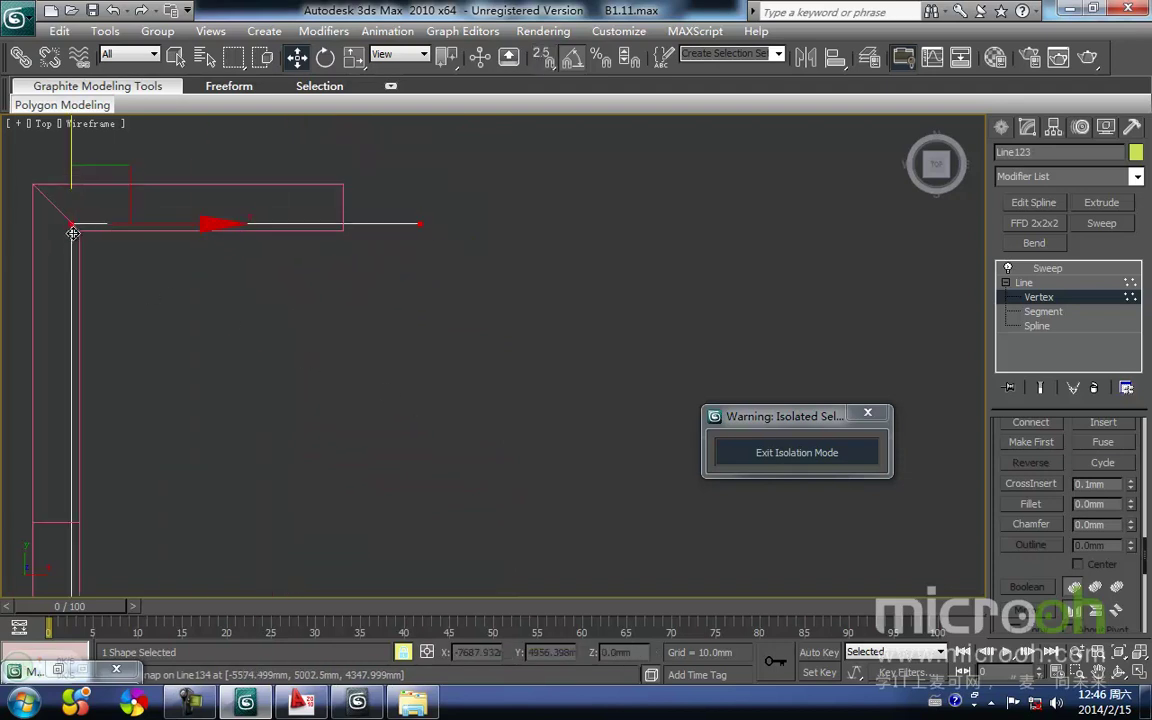
{"action": "left_click", "coordinate": [1041, 388]}
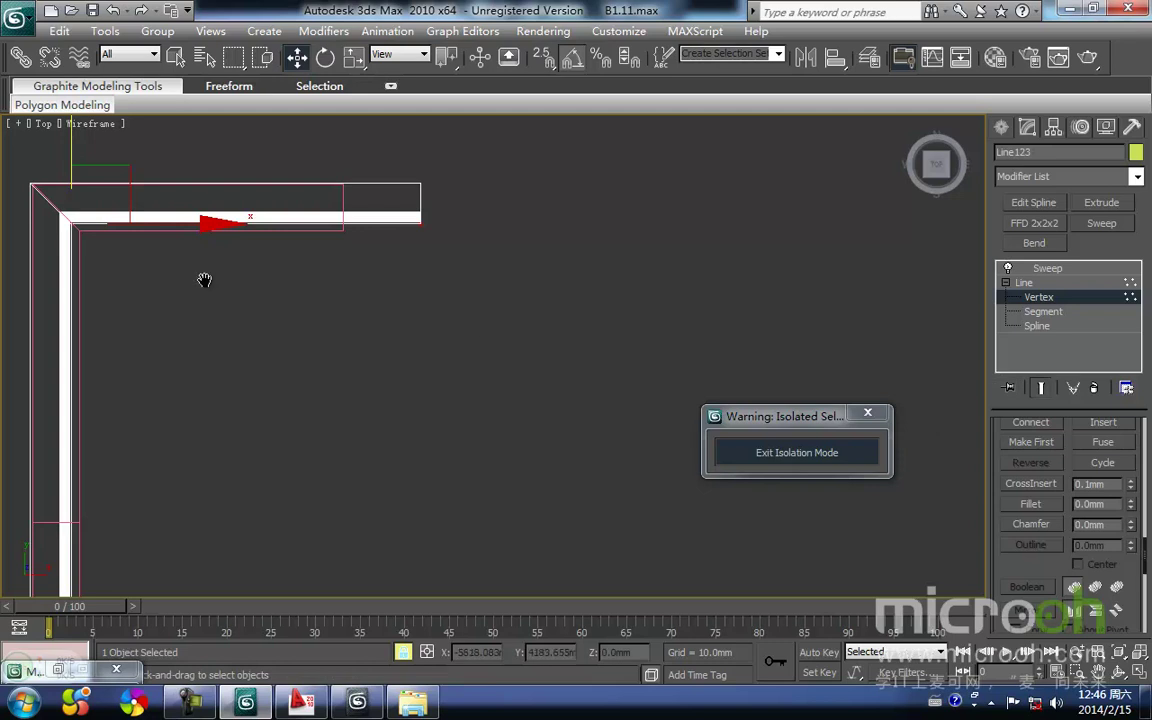
Compare the cornice's outer corners with the eave strips' corners at the rear and front of the side wing in the Top view
{"action": "middle_click_drag", "start_coordinate": [195, 273], "coordinate": [355, 360]}
{"action": "scroll", "coordinate": [170, 281], "scroll_direction": "up", "scroll_amount": 3}
{"action": "middle_click_drag", "start_coordinate": [130, 281], "coordinate": [751, 487]}
{"action": "key", "text": "s"}
{"action": "left_click_drag", "start_coordinate": [529, 405], "coordinate": [534, 407]}
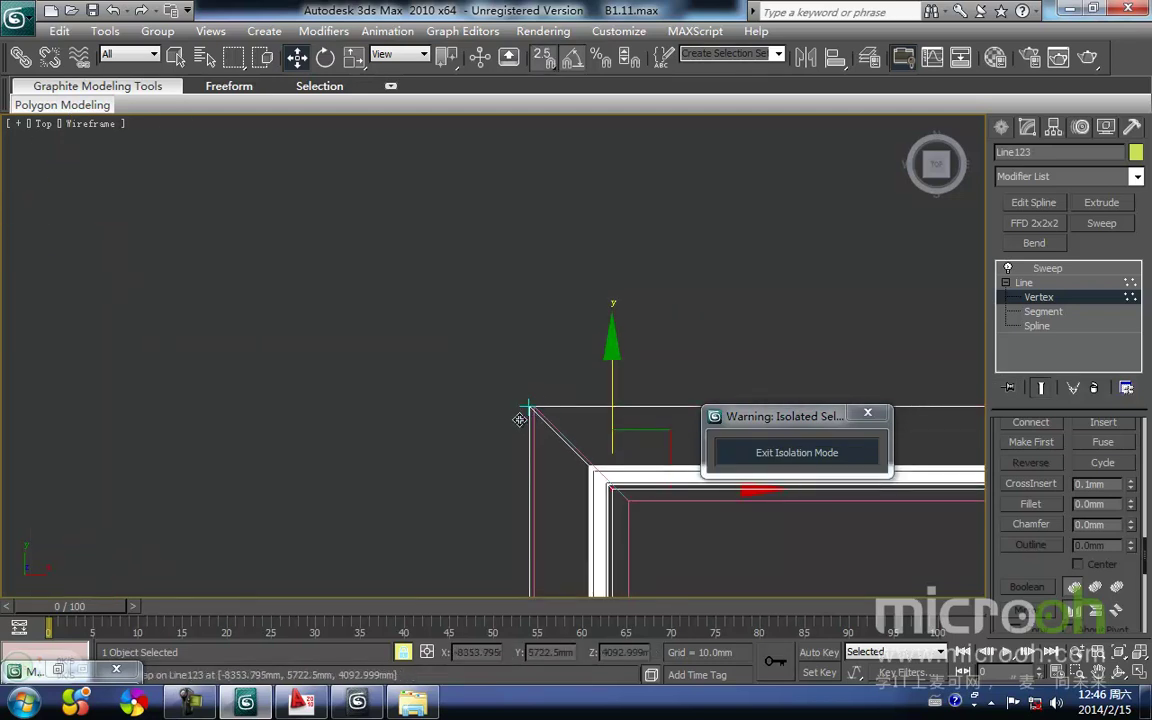
{"action": "middle_click_drag", "start_coordinate": [512, 390], "coordinate": [375, 293]}
{"action": "scroll", "coordinate": [375, 293], "scroll_direction": "down", "scroll_amount": 4}
{"action": "middle_click_drag", "start_coordinate": [470, 483], "coordinate": [342, 141]}
{"action": "scroll", "coordinate": [333, 433], "scroll_direction": "up", "scroll_amount": 3}
{"action": "scroll", "coordinate": [340, 415], "scroll_direction": "up", "scroll_amount": 2}
{"action": "middle_click_drag", "start_coordinate": [346, 402], "coordinate": [730, 245]}
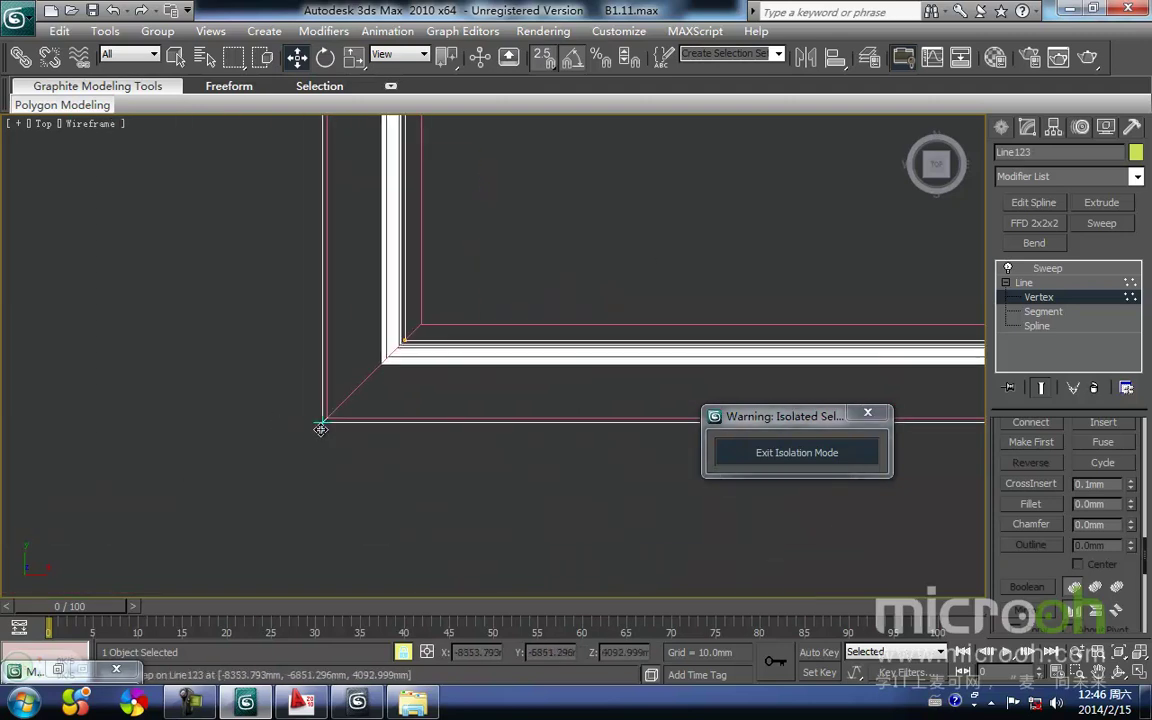
{"action": "middle_click_drag", "start_coordinate": [393, 250], "coordinate": [298, 627]}
{"action": "scroll", "coordinate": [400, 300], "scroll_direction": "down", "scroll_amount": 2}
{"action": "middle_click_drag", "start_coordinate": [420, 270], "coordinate": [367, 580]}
{"action": "middle_click_drag", "start_coordinate": [427, 230], "coordinate": [386, 546]}
{"action": "scroll", "coordinate": [387, 520], "scroll_direction": "down", "scroll_amount": 1}
{"action": "scroll", "coordinate": [400, 490], "scroll_direction": "up", "scroll_amount": 3}
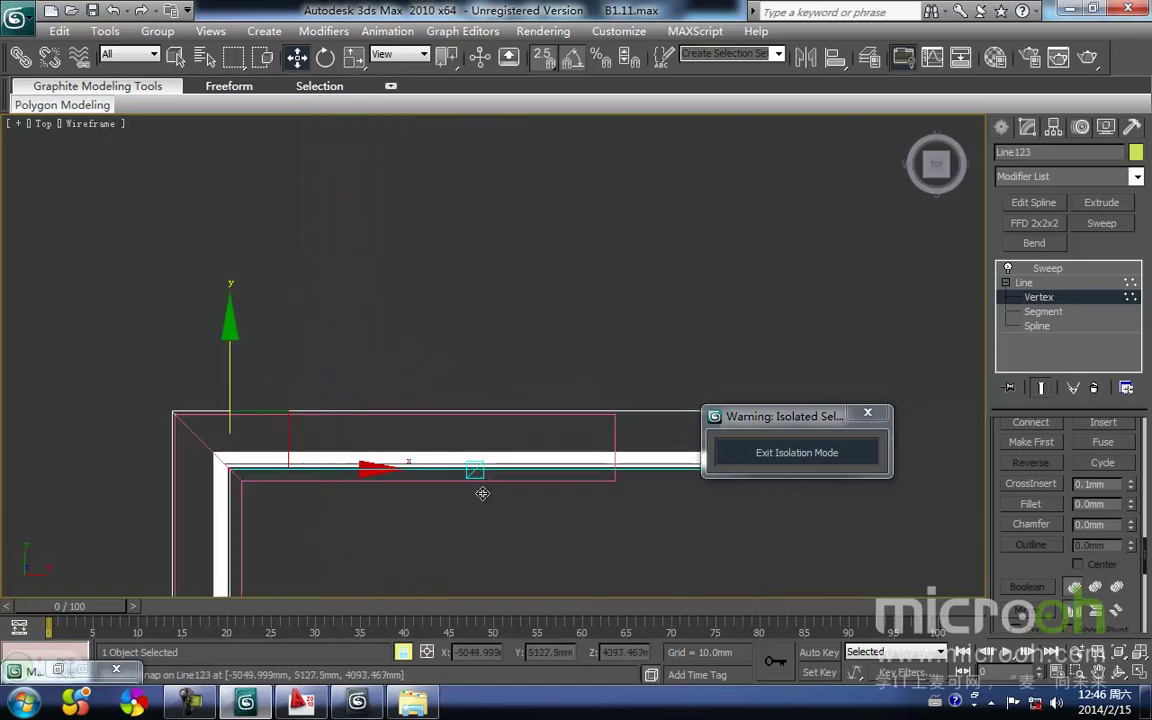
{"action": "middle_click_drag", "start_coordinate": [434, 483], "coordinate": [331, 484]}
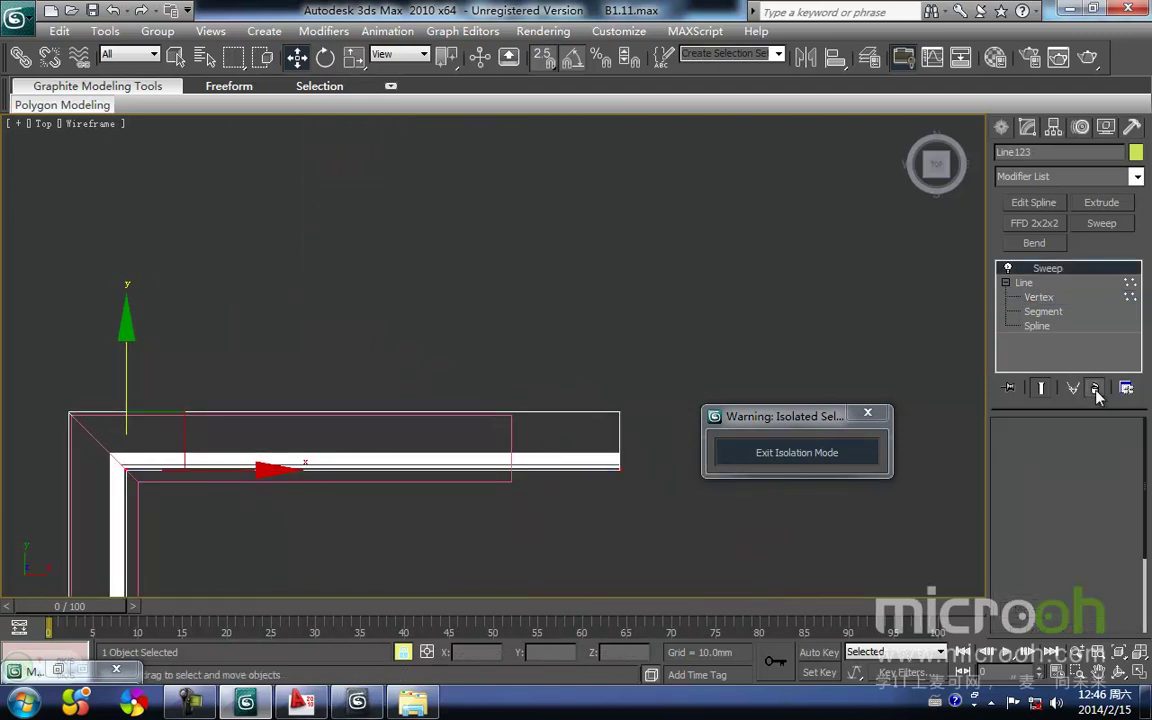
{"action": "middle_click_drag", "start_coordinate": [519, 404], "coordinate": [476, 412]}
{"action": "left_click_drag", "start_coordinate": [476, 412], "coordinate": [483, 406]}
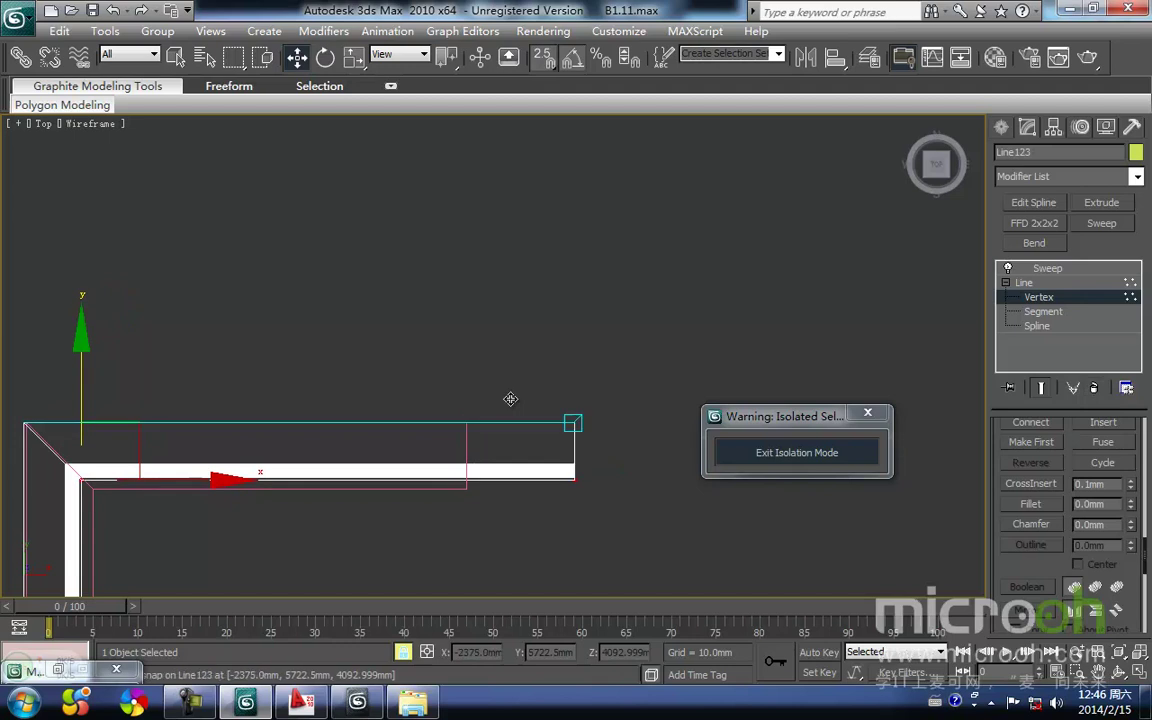
{"action": "middle_click_drag", "start_coordinate": [615, 403], "coordinate": [635, 355]}
{"action": "middle_click_drag", "start_coordinate": [73, 422], "coordinate": [282, 338]}
{"action": "scroll", "coordinate": [282, 340], "scroll_direction": "down", "scroll_amount": 2}
{"action": "middle_click_drag", "start_coordinate": [290, 472], "coordinate": [334, 118]}
{"action": "middle_click_drag", "start_coordinate": [382, 490], "coordinate": [384, 230]}
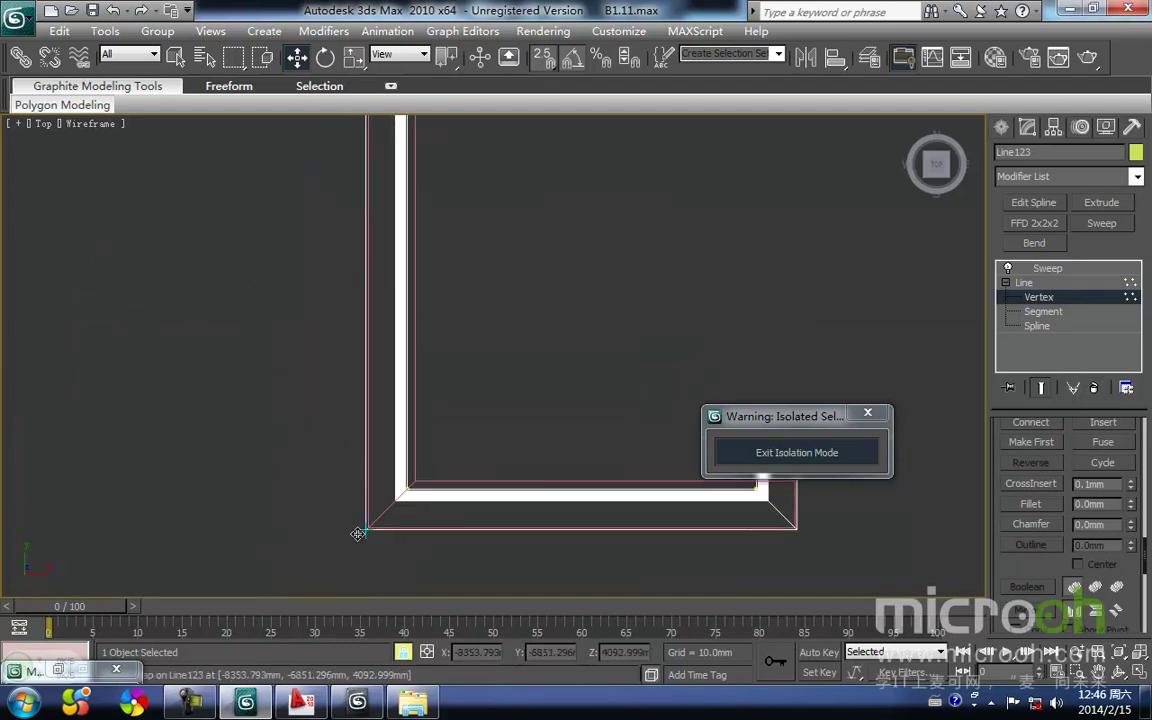
{"action": "middle_click_drag", "start_coordinate": [498, 316], "coordinate": [388, 660]}
{"action": "mouse_move", "coordinate": [396, 328]}
{"action": "middle_mouse_down"}
{"action": "mouse_move", "coordinate": [377, 521]}
{"action": "mouse_move", "coordinate": [368, 351]}
{"action": "middle_mouse_up"}
Leave vertex editing of the cornice's path, exit isolation and show the whole shaded house in the Top view
{"action": "left_click", "coordinate": [1040, 282]}
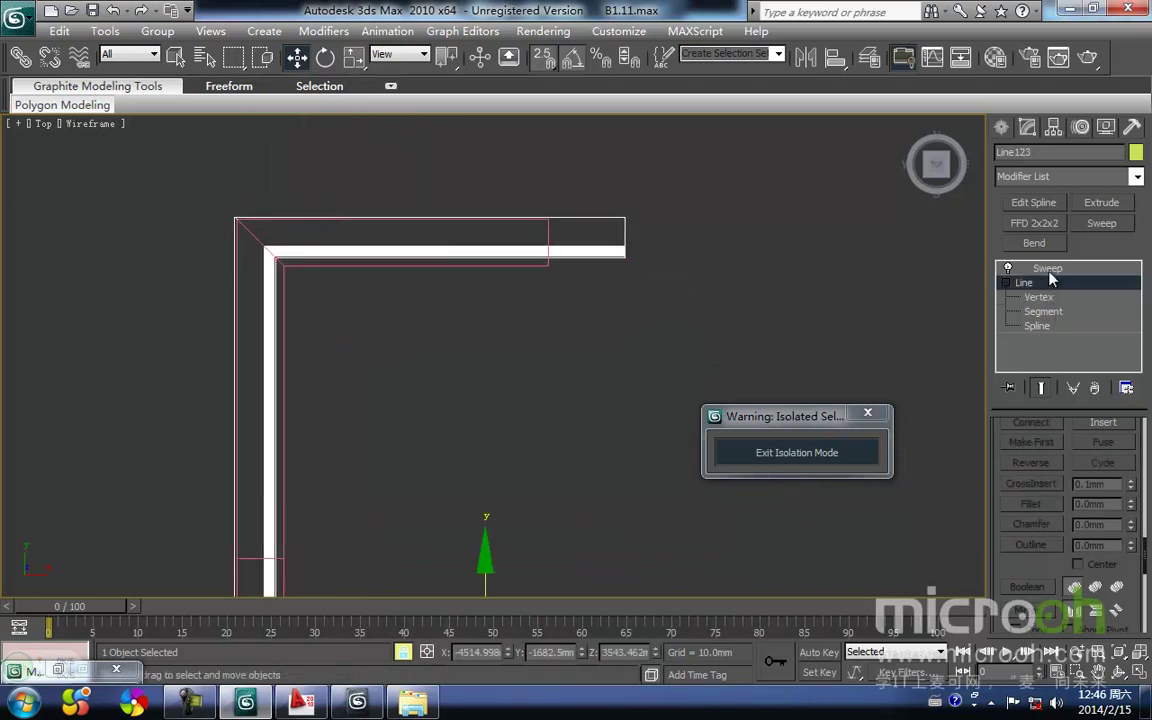
{"action": "left_click", "coordinate": [1010, 268]}
{"action": "left_click", "coordinate": [593, 344]}
{"action": "mouse_move", "coordinate": [508, 326]}
{"action": "middle_mouse_down"}
{"action": "mouse_move", "coordinate": [444, 386]}
{"action": "mouse_move", "coordinate": [552, 353]}
{"action": "middle_mouse_up"}
{"action": "key", "text": "F3"}
{"action": "scroll", "coordinate": [466, 367], "scroll_direction": "down", "scroll_amount": 3}
{"action": "left_click", "coordinate": [801, 458]}
{"action": "middle_click_drag", "start_coordinate": [486, 472], "coordinate": [520, 466], "text": "alt"}
{"action": "key", "text": "t"}
{"action": "key", "text": "z"}
{"action": "middle_click_drag", "start_coordinate": [344, 381], "coordinate": [335, 421]}
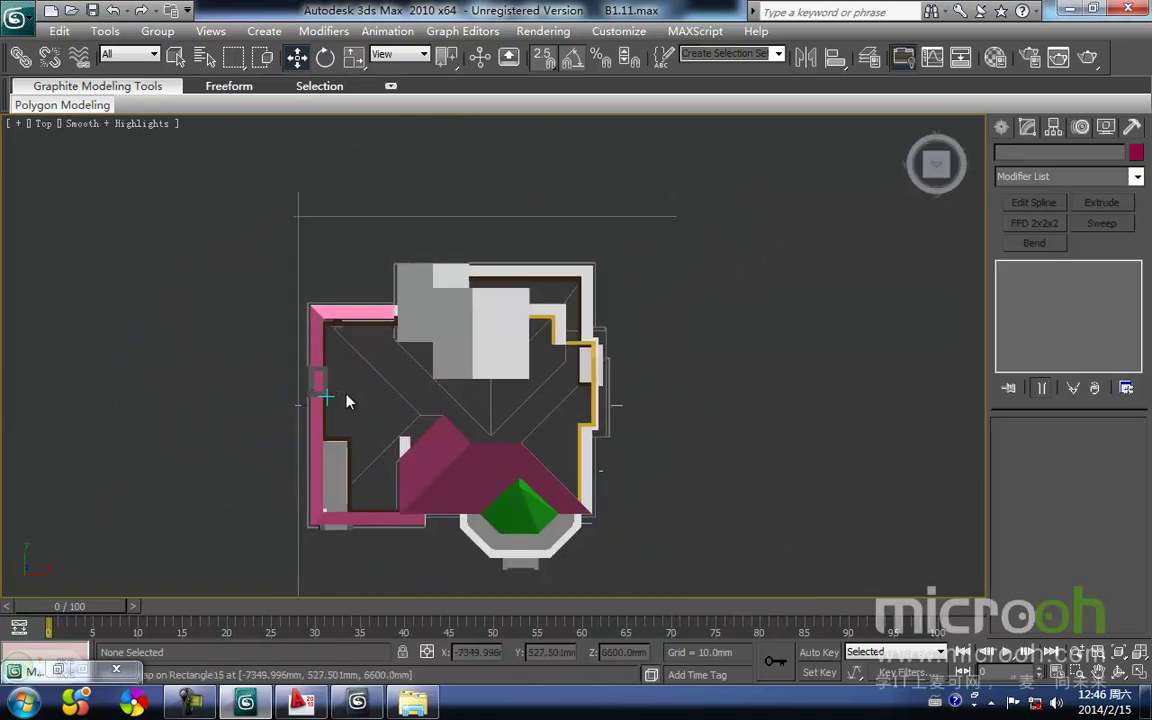
Hide the house geometry and trace the side wing's triangular hip face as a closed spline from both inner eave corners to the ridge end
{"action": "key", "text": "F3"}
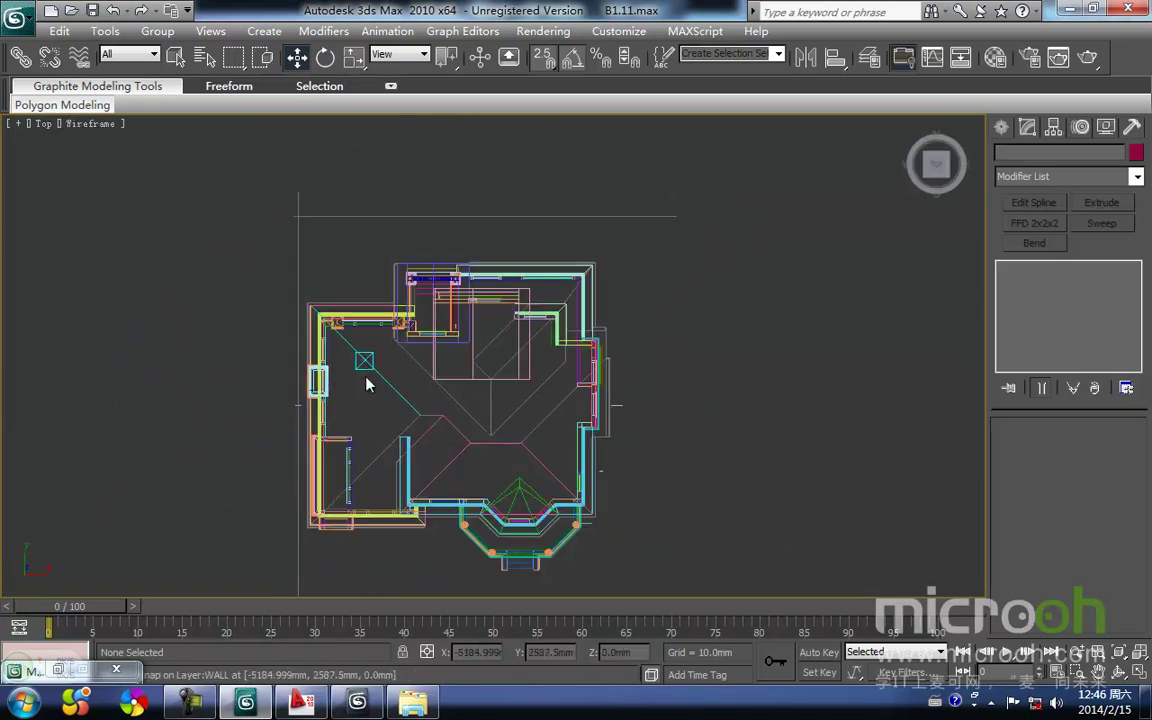
{"action": "key", "text": "shift+g"}
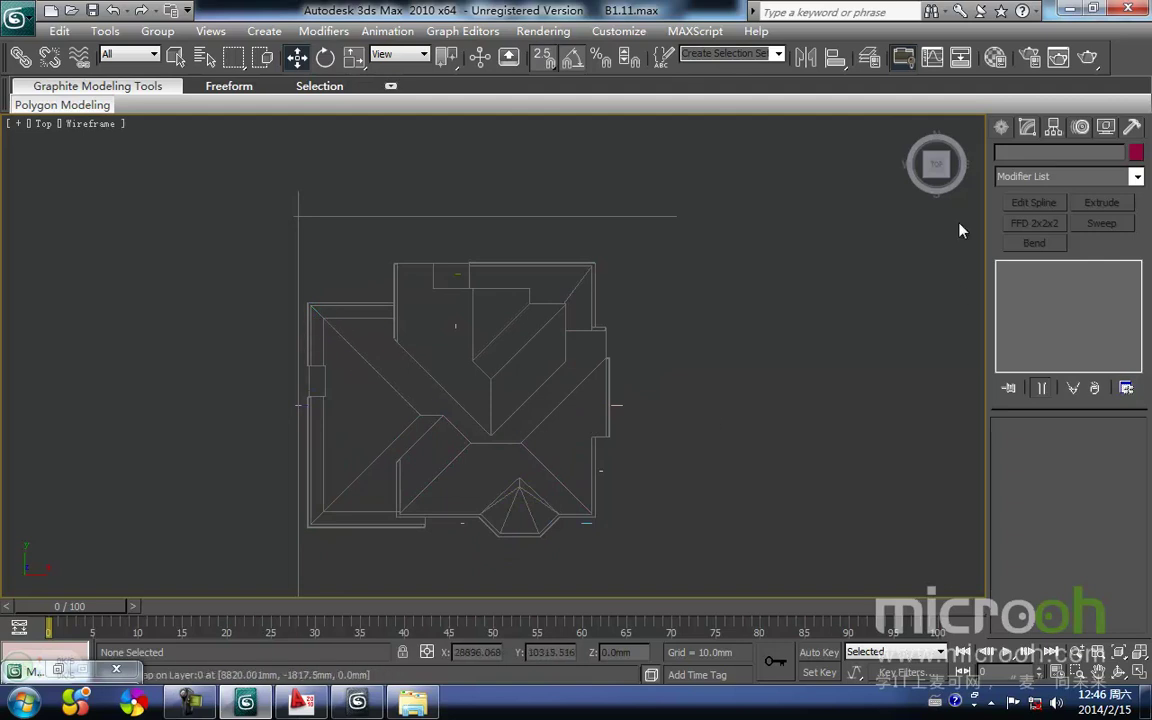
{"action": "left_click", "coordinate": [1002, 128]}
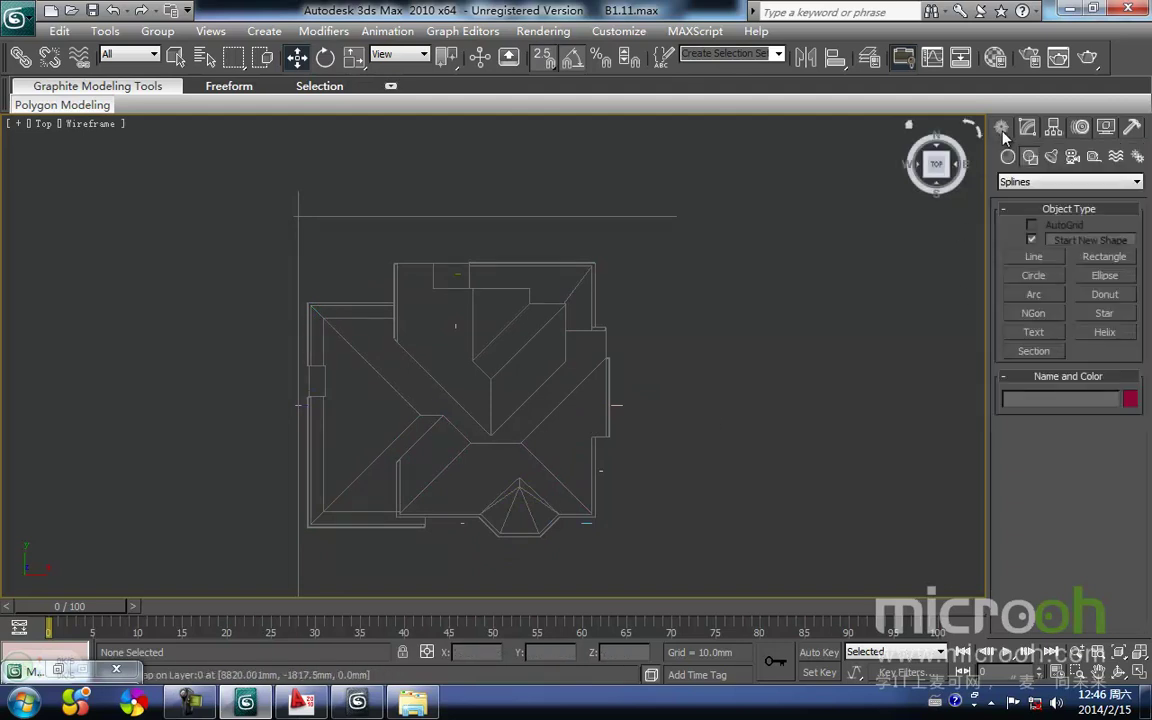
{"action": "left_click", "coordinate": [1033, 256]}
{"action": "scroll", "coordinate": [420, 330], "scroll_direction": "up", "scroll_amount": 4}
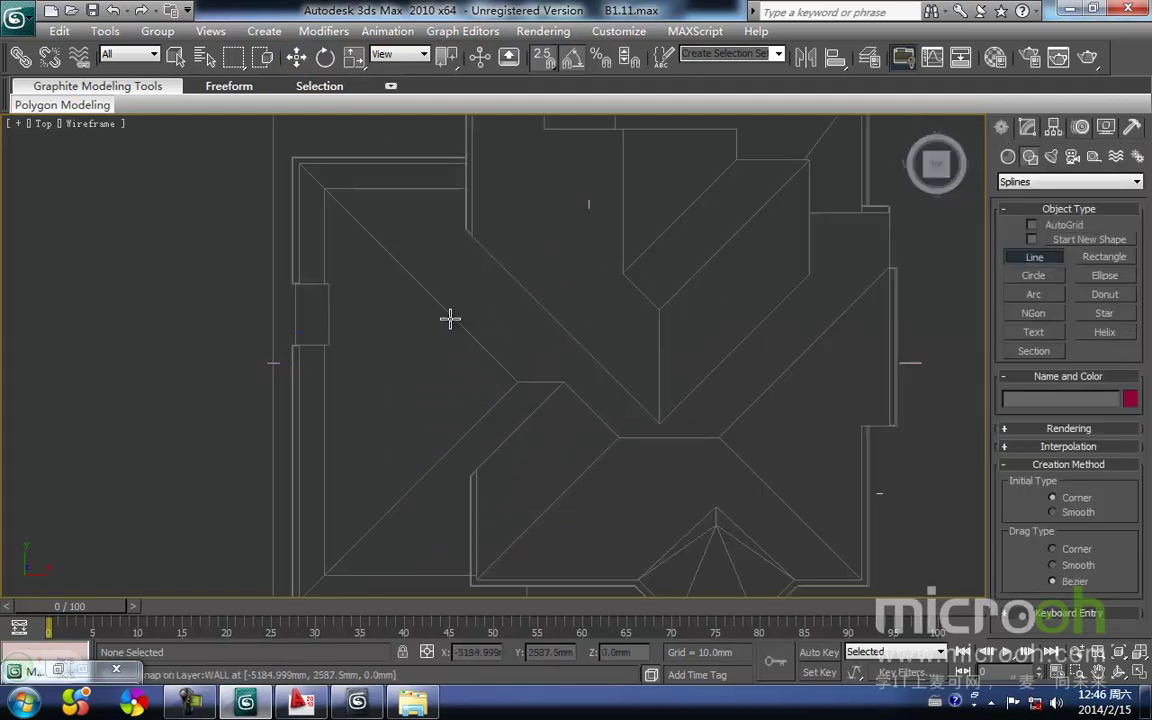
{"action": "left_click", "coordinate": [314, 191]}
{"action": "left_click", "coordinate": [517, 382]}
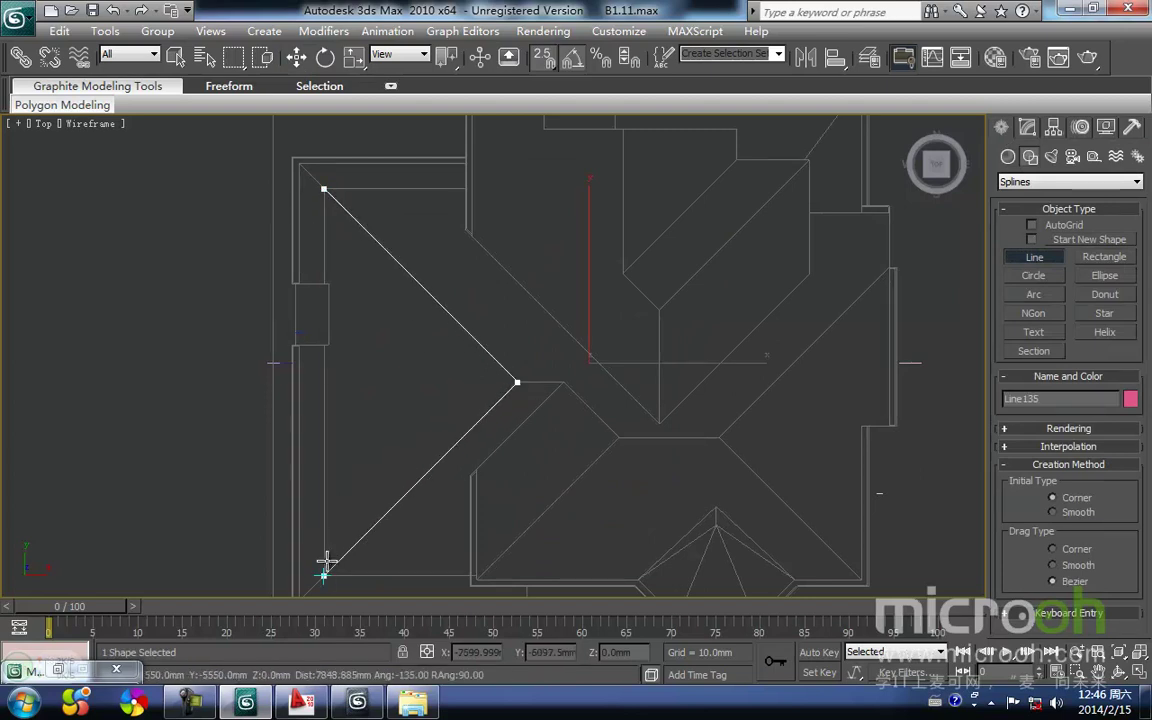
{"action": "left_click", "coordinate": [322, 573]}
{"action": "left_click", "coordinate": [324, 187]}
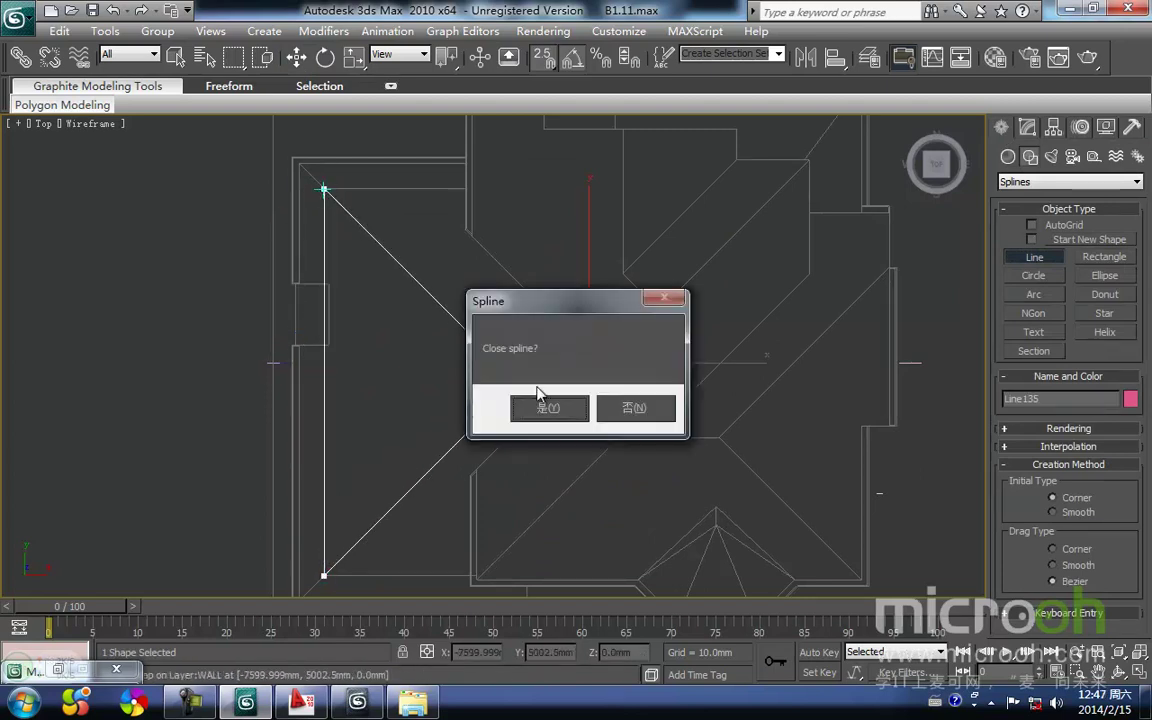
{"action": "left_click", "coordinate": [549, 408]}
{"action": "key", "text": "w"}
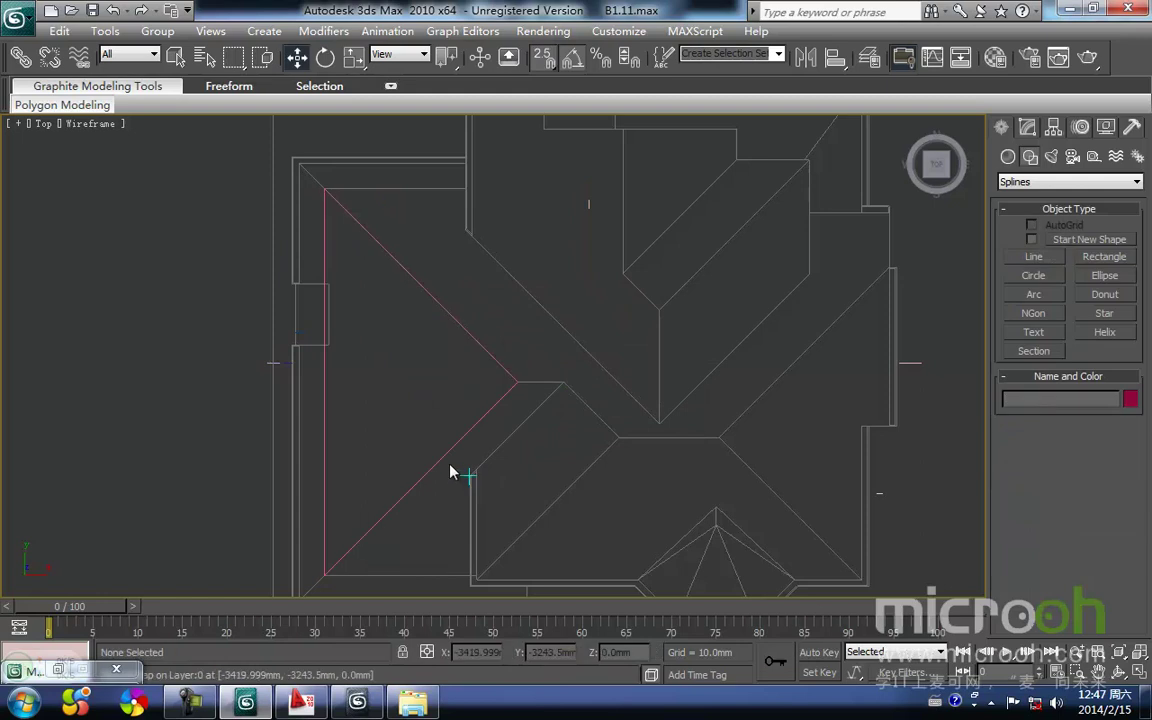
Raise the triangular hip shape in the Front view, snapped to the upper edge of the side wing's eave strips
{"action": "scroll", "coordinate": [395, 500], "scroll_direction": "up", "scroll_amount": 2}
{"action": "key", "text": "f"}
{"action": "middle_click_drag", "start_coordinate": [327, 288], "coordinate": [378, 538]}
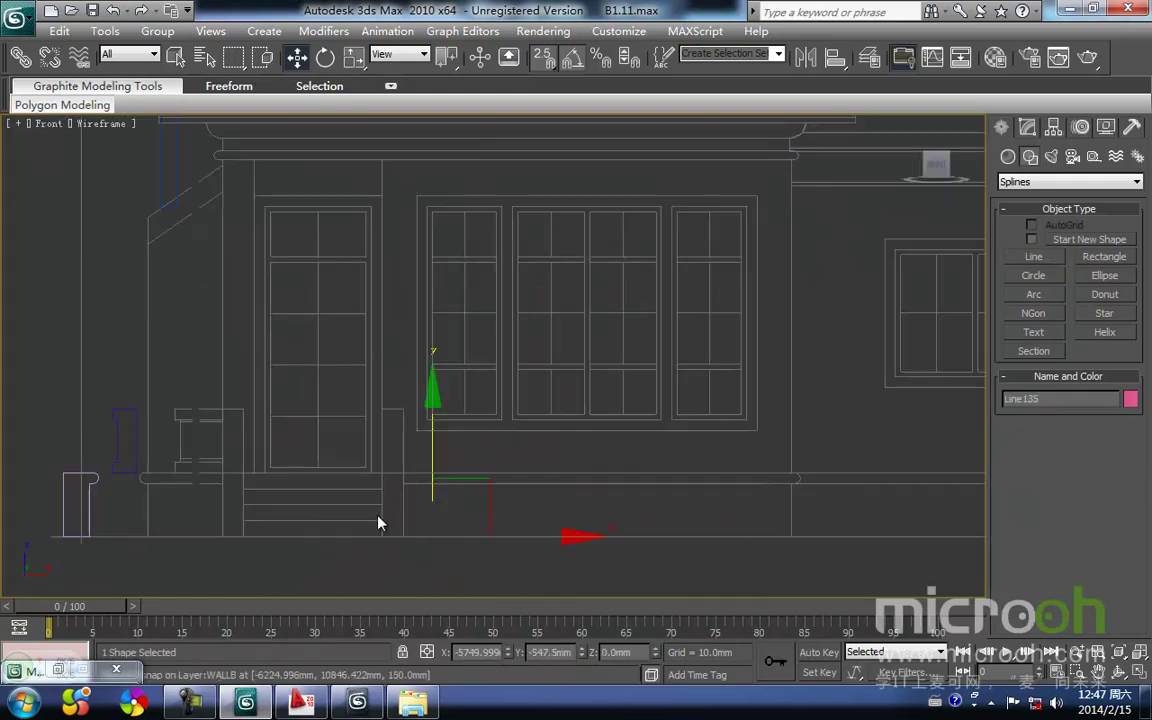
{"action": "scroll", "coordinate": [345, 480], "scroll_direction": "down", "scroll_amount": 2}
{"action": "middle_click_drag", "start_coordinate": [345, 480], "coordinate": [406, 564]}
{"action": "left_click_drag", "start_coordinate": [449, 470], "coordinate": [428, 98]}
{"action": "middle_click_drag", "start_coordinate": [312, 247], "coordinate": [339, 379]}
{"action": "left_click_drag", "start_coordinate": [274, 344], "coordinate": [298, 327]}
Raise the ridge-end vertex of the triangular hip shape to the side wing's ridge line in the Front view, snapped at Z 8265 mm
{"action": "middle_click_drag", "start_coordinate": [612, 252], "coordinate": [458, 391]}
{"action": "key", "text": "1"}
{"action": "middle_click_drag", "start_coordinate": [707, 458], "coordinate": [637, 474]}
{"action": "key", "text": "space"}
{"action": "left_click_drag", "start_coordinate": [656, 501], "coordinate": [599, 420]}
{"action": "middle_click_drag", "start_coordinate": [599, 420], "coordinate": [545, 463]}
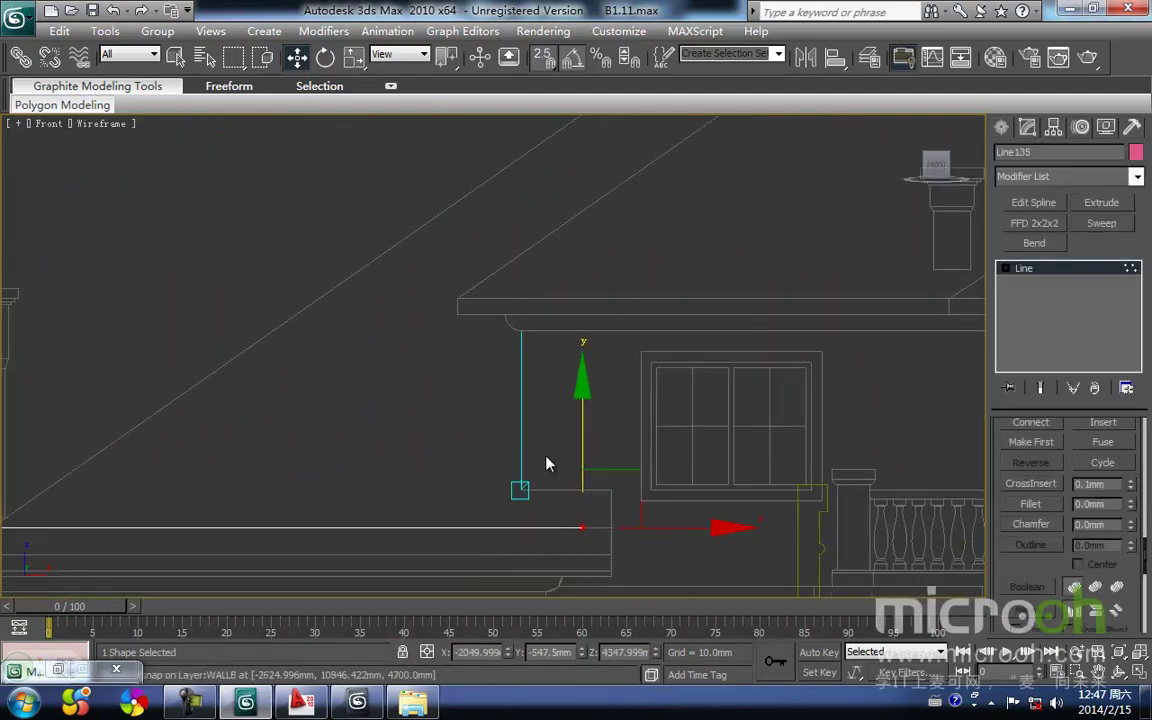
{"action": "key", "text": "t"}
{"action": "middle_click_drag", "start_coordinate": [478, 327], "coordinate": [411, 504]}
{"action": "key", "text": "f"}
{"action": "middle_click_drag", "start_coordinate": [388, 339], "coordinate": [385, 448]}
{"action": "left_click_drag", "start_coordinate": [491, 409], "coordinate": [497, 234]}
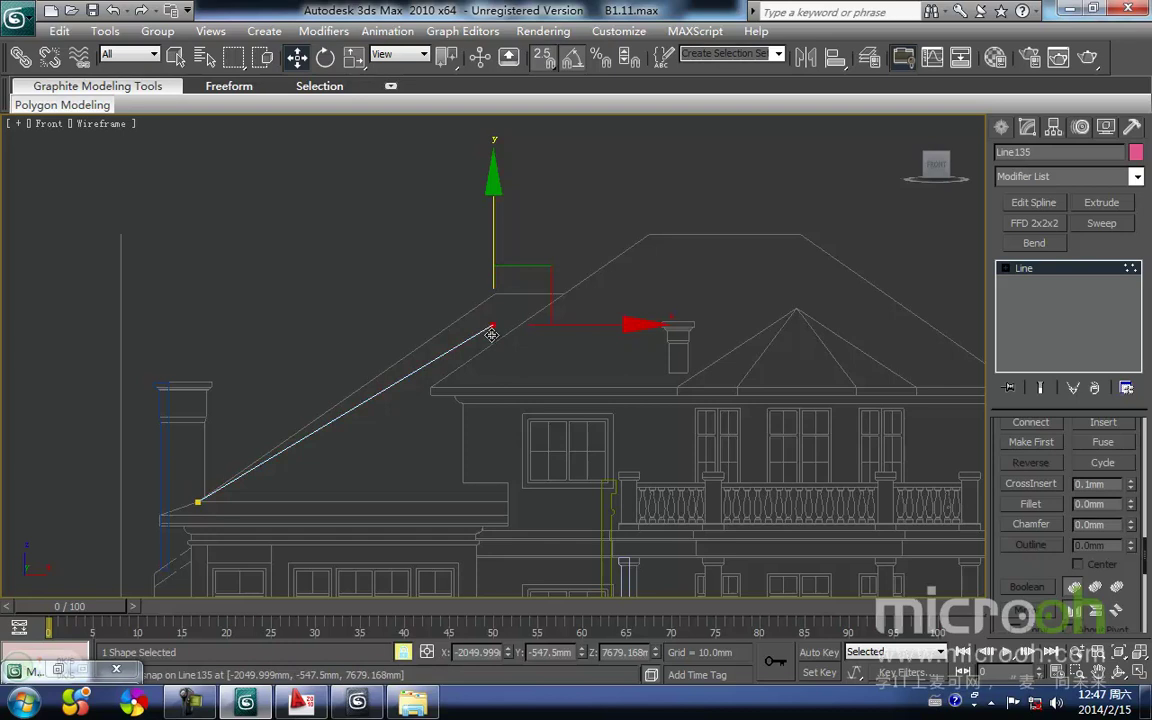
{"action": "left_click_drag", "start_coordinate": [494, 318], "coordinate": [495, 300]}
{"action": "scroll", "coordinate": [495, 299], "scroll_direction": "up", "scroll_amount": 6}
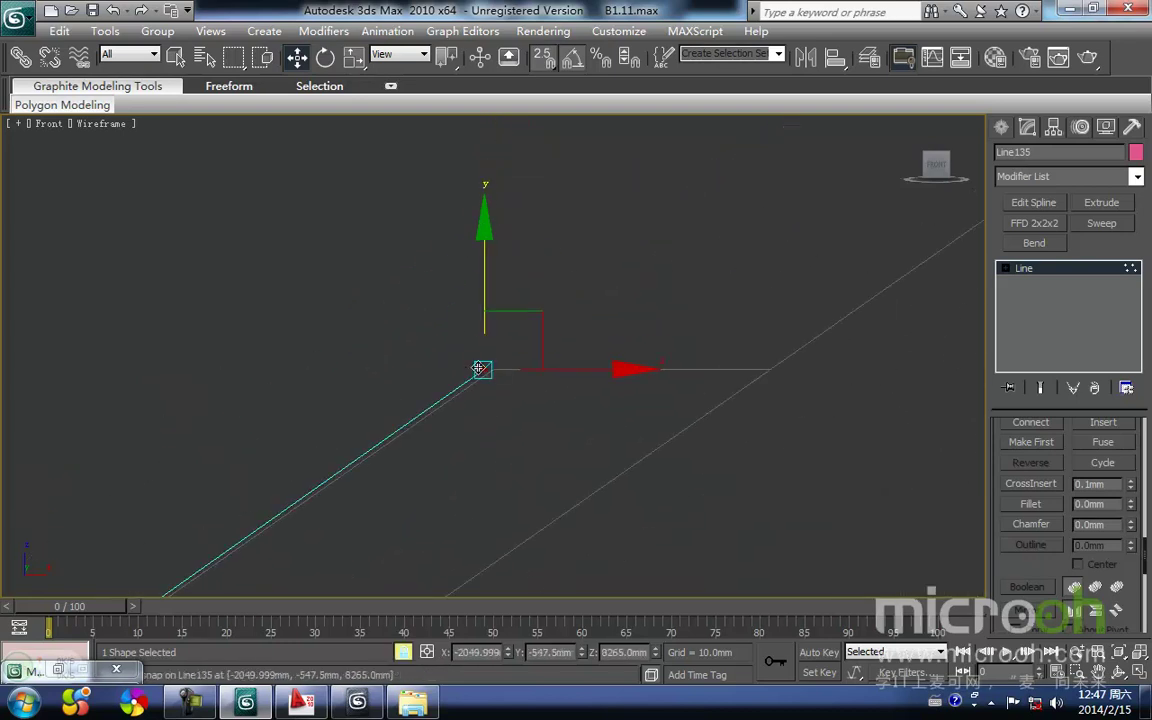
{"action": "left_click_drag", "start_coordinate": [481, 402], "coordinate": [491, 365]}
{"action": "middle_click_drag", "start_coordinate": [757, 354], "coordinate": [690, 391]}
{"action": "middle_click_drag", "start_coordinate": [455, 445], "coordinate": [601, 400]}
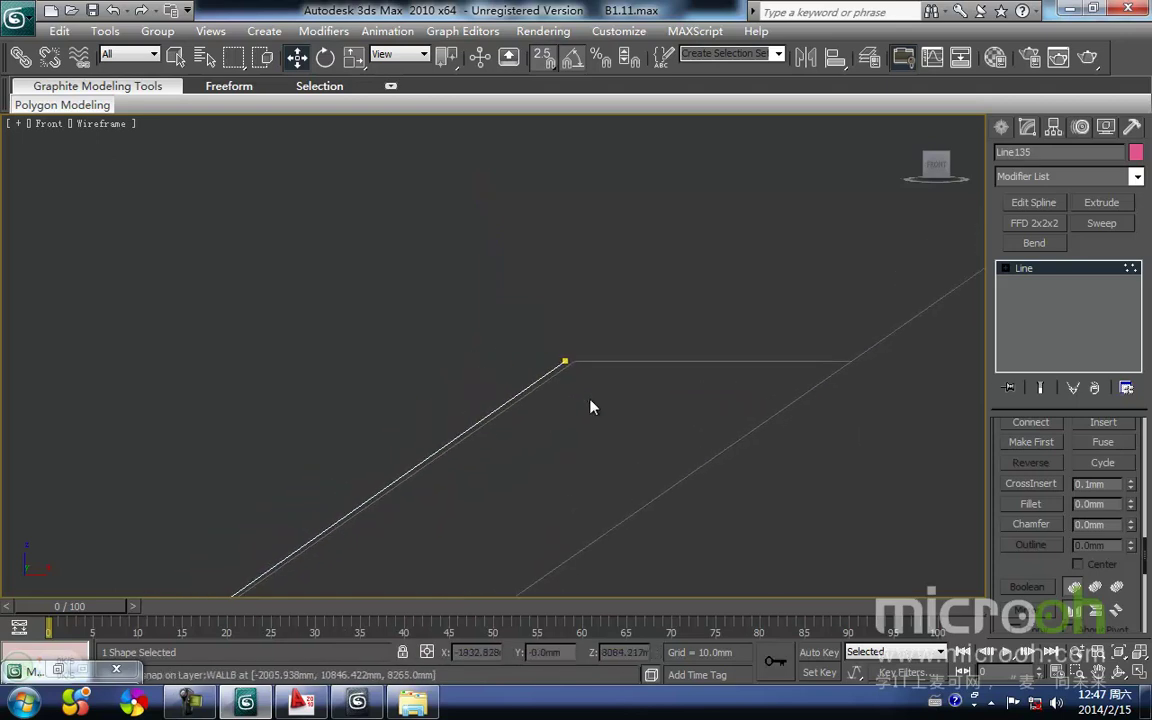
{"action": "key", "text": "t"}
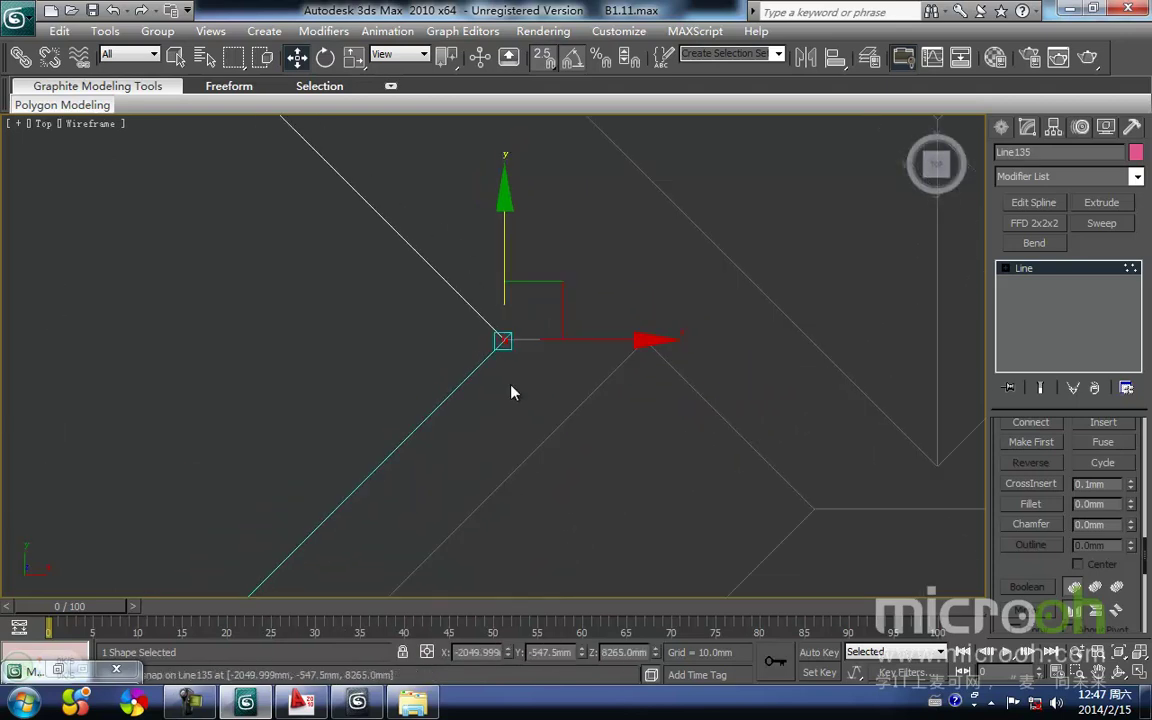
{"action": "left_click", "coordinate": [667, 441]}
Trace the side wing's front slope in the Top view as a closed spline along the ridge, main-roof valley, eave and hip line
{"action": "left_click", "coordinate": [1001, 127]}
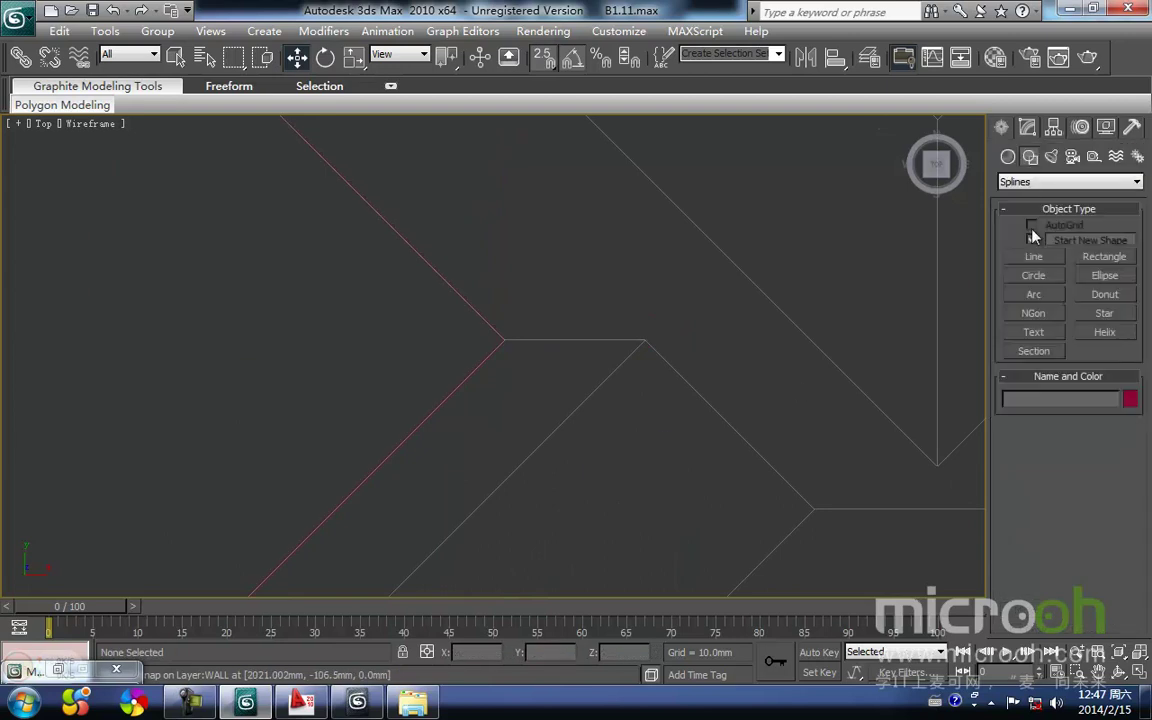
{"action": "left_click", "coordinate": [1034, 258]}
{"action": "scroll", "coordinate": [519, 386], "scroll_direction": "down", "scroll_amount": 4}
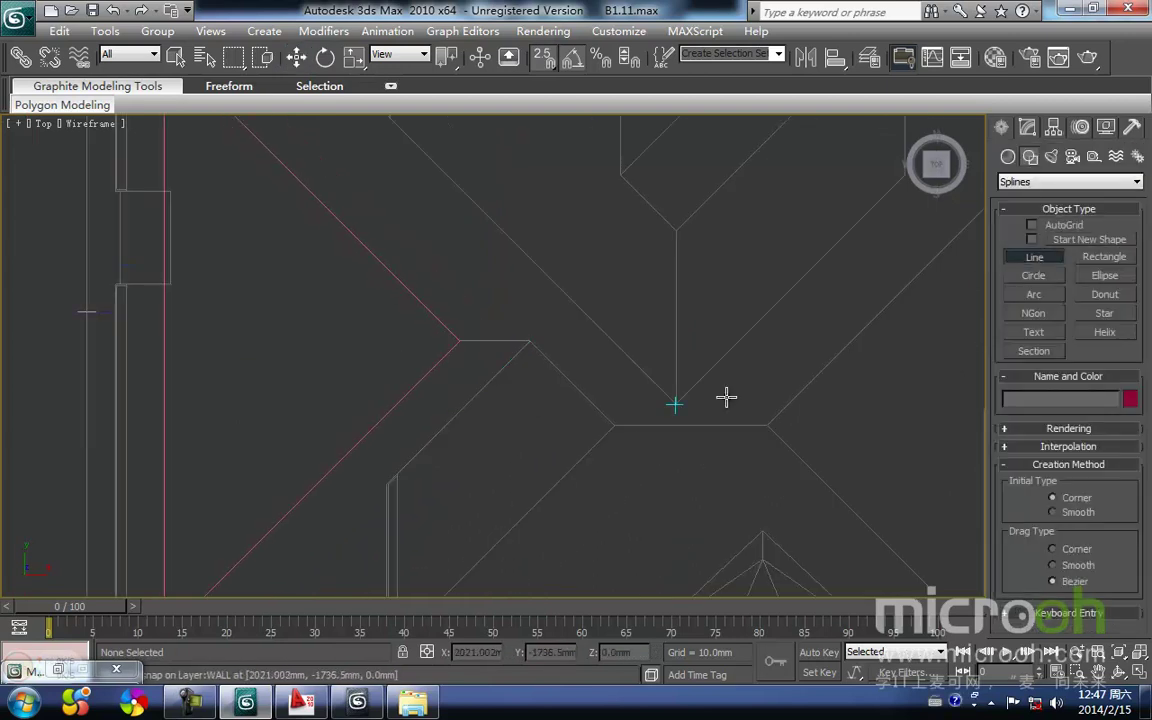
{"action": "left_click", "coordinate": [1033, 239]}
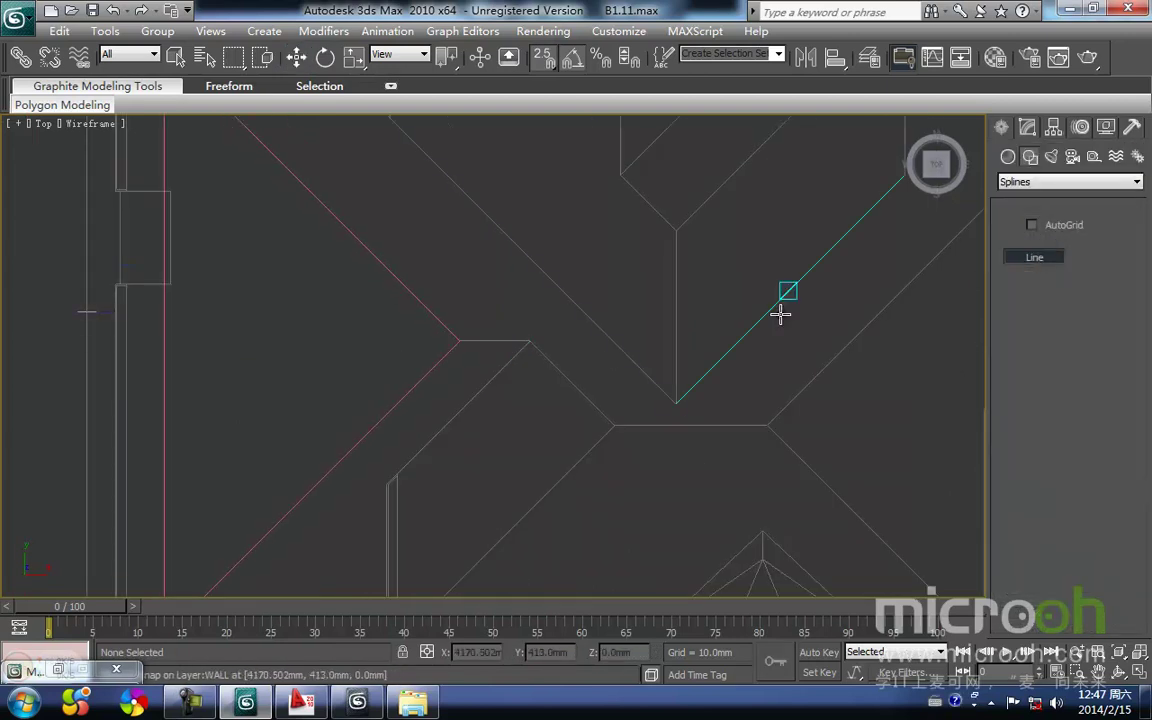
{"action": "left_click", "coordinate": [461, 341]}
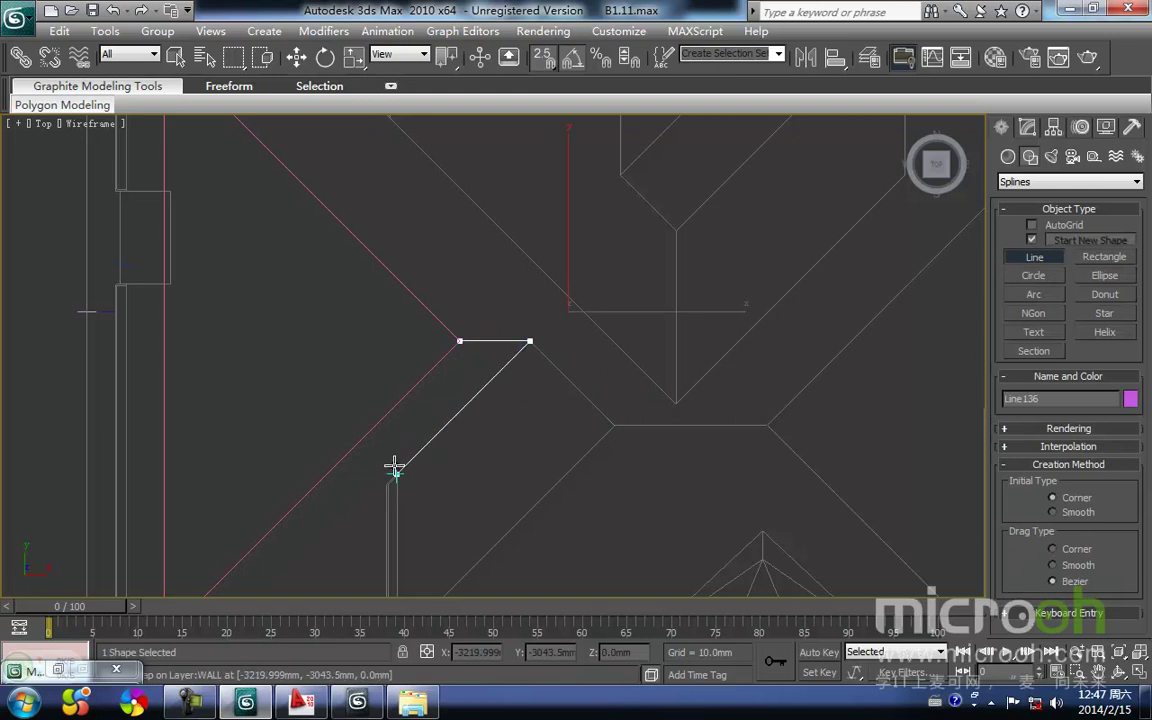
{"action": "key", "text": "i"}
{"action": "scroll", "coordinate": [494, 352], "scroll_direction": "up", "scroll_amount": 3}
{"action": "key", "text": "i"}
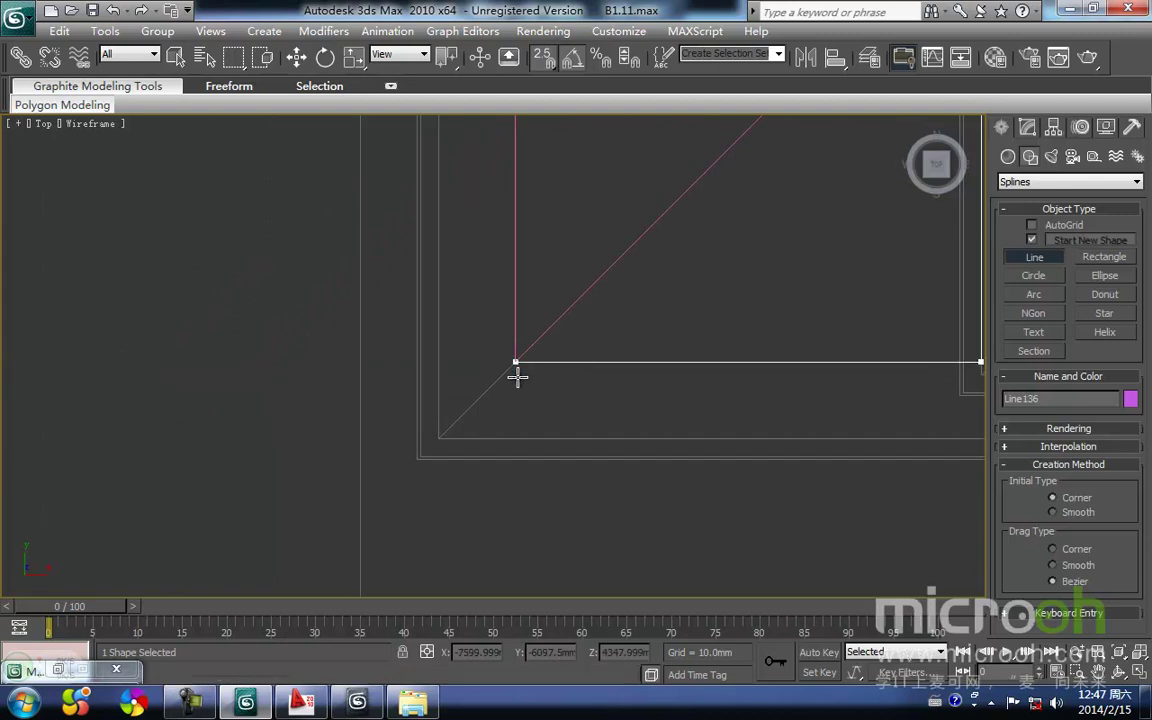
{"action": "key", "text": "i"}
{"action": "scroll", "coordinate": [493, 358], "scroll_direction": "down", "scroll_amount": 2}
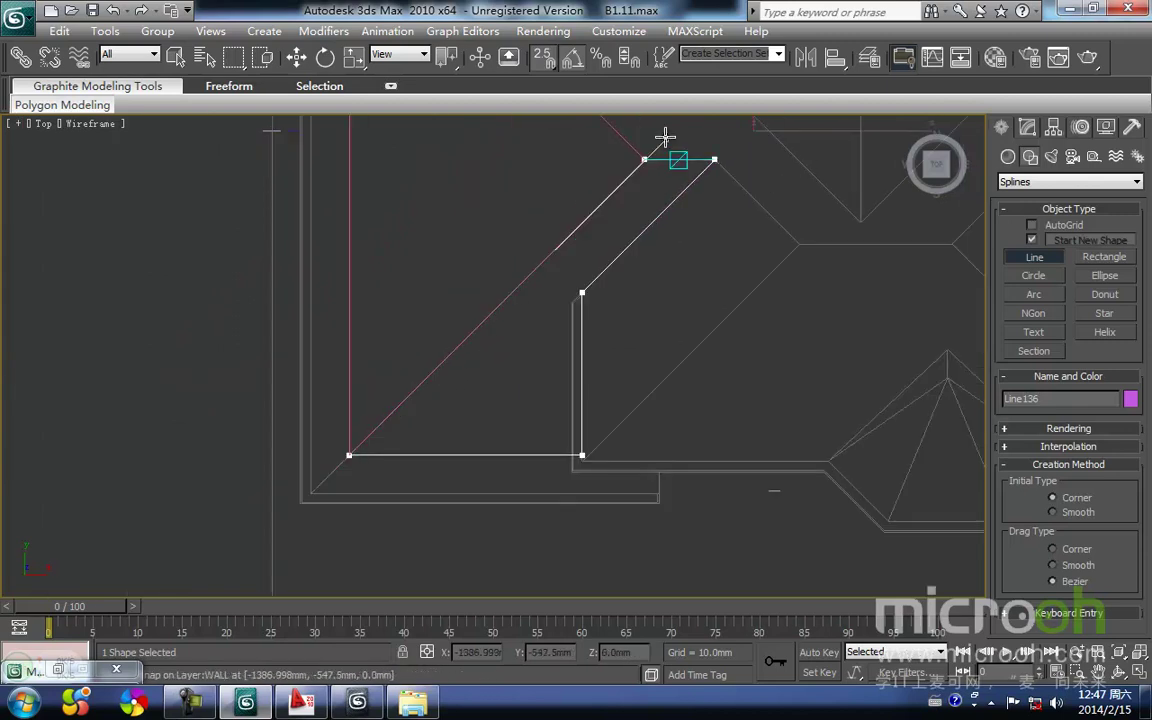
{"action": "left_click", "coordinate": [648, 157]}
{"action": "left_click", "coordinate": [548, 408]}
Raise the front slope shape in the Front view, snapped to the upper edge of the side wing's eave strips
{"action": "key", "text": "w"}
{"action": "middle_click_drag", "start_coordinate": [692, 240], "coordinate": [622, 346]}
{"action": "left_click_drag", "start_coordinate": [646, 325], "coordinate": [574, 265]}
{"action": "middle_click_drag", "start_coordinate": [606, 341], "coordinate": [604, 398]}
{"action": "key", "text": "f"}
{"action": "key", "text": "z"}
{"action": "scroll", "coordinate": [404, 459], "scroll_direction": "down", "scroll_amount": 3}
{"action": "middle_click_drag", "start_coordinate": [420, 341], "coordinate": [440, 457]}
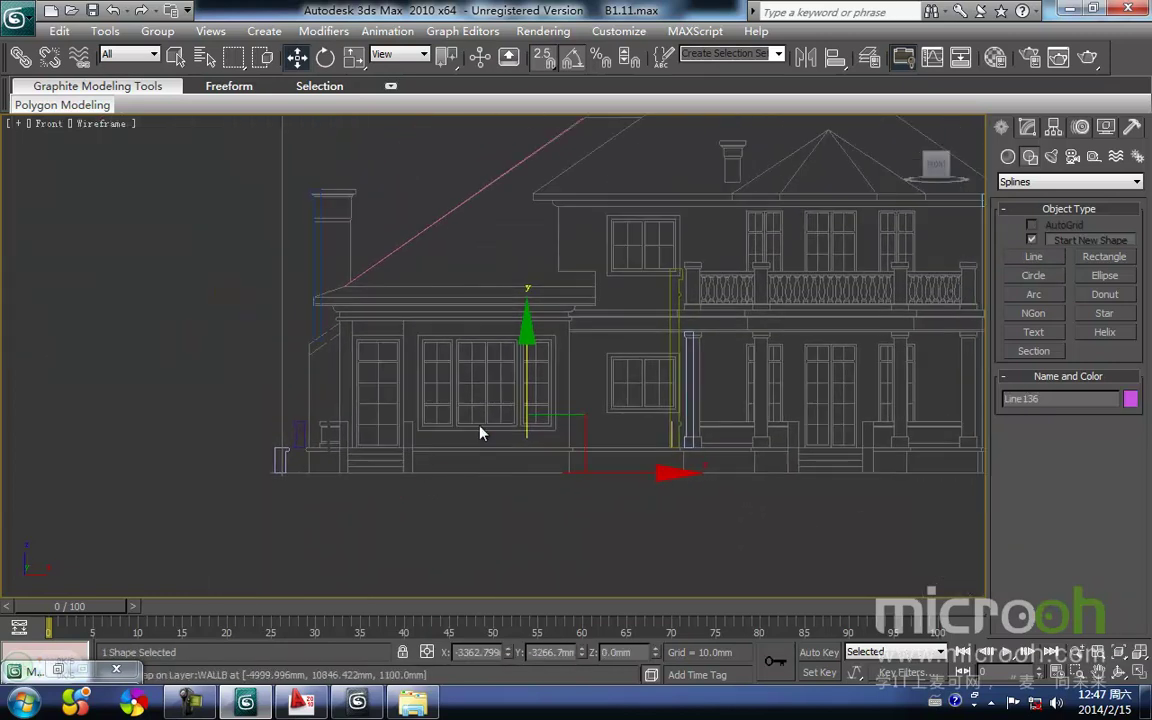
{"action": "left_click_drag", "start_coordinate": [520, 387], "coordinate": [476, 224]}
{"action": "scroll", "coordinate": [366, 281], "scroll_direction": "up", "scroll_amount": 3}
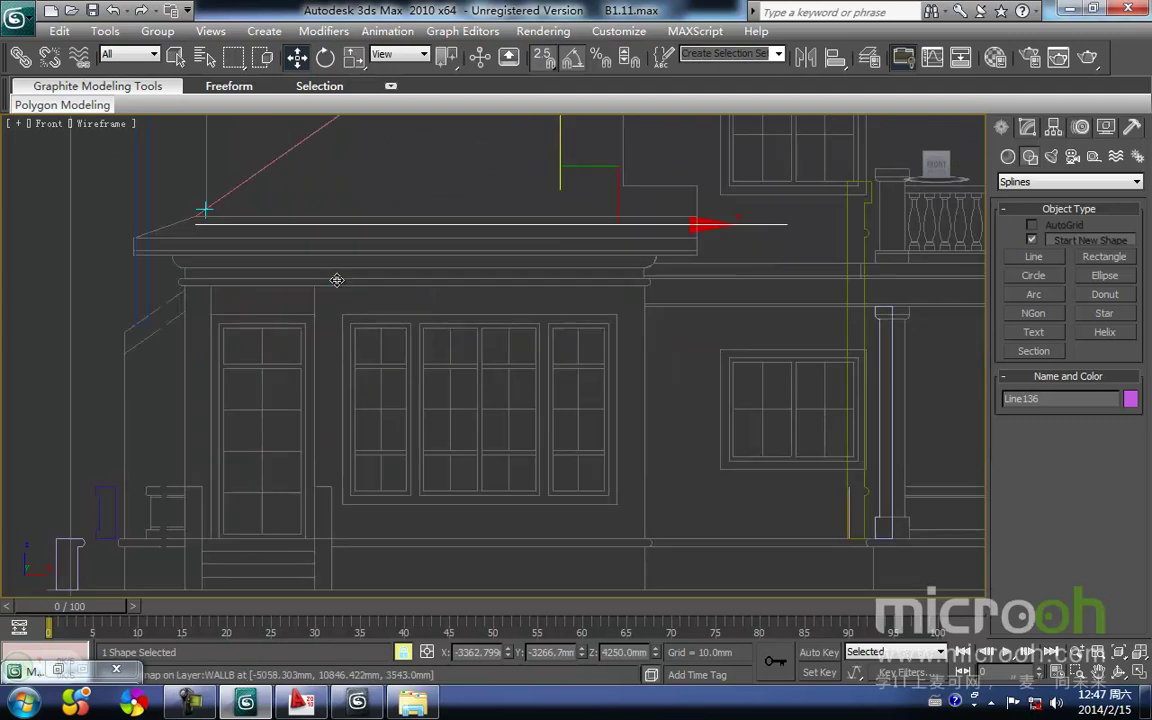
{"action": "left_click_drag", "start_coordinate": [193, 214], "coordinate": [195, 201]}
{"action": "mouse_move", "coordinate": [248, 236]}
{"action": "middle_mouse_down"}
{"action": "mouse_move", "coordinate": [473, 411]}
{"action": "mouse_move", "coordinate": [532, 350]}
{"action": "mouse_move", "coordinate": [574, 344]}
{"action": "middle_mouse_up"}
{"action": "scroll", "coordinate": [470, 410], "scroll_direction": "up", "scroll_amount": 6}
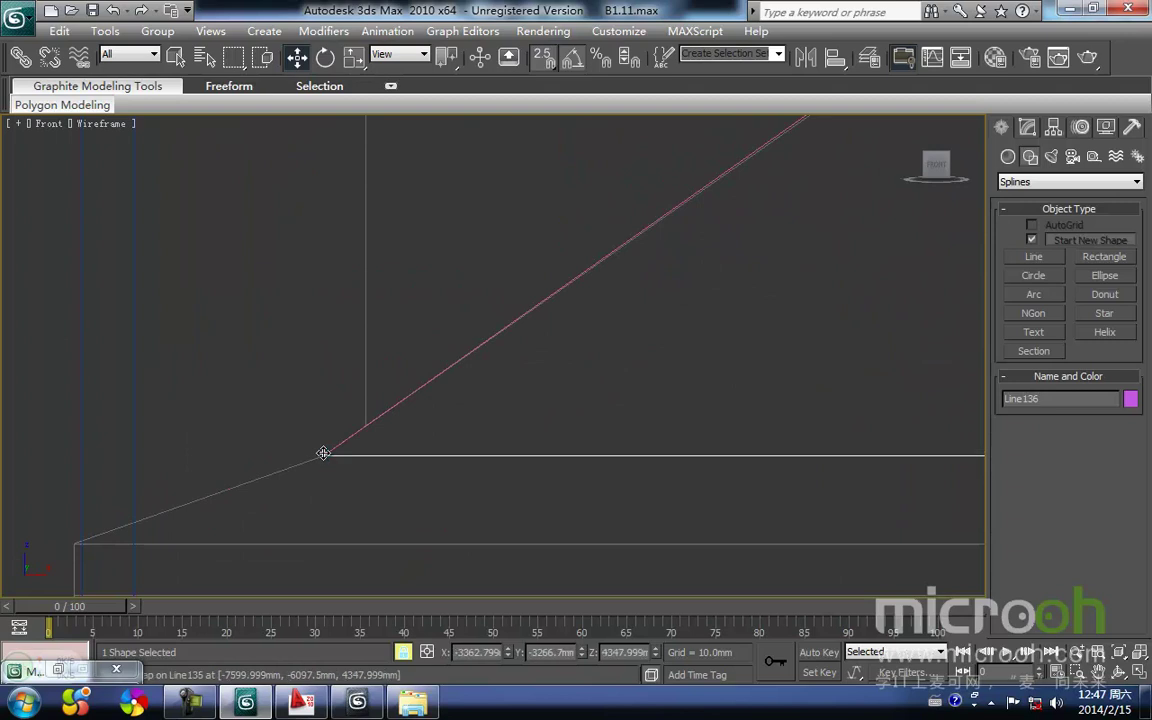
{"action": "scroll", "coordinate": [630, 391], "scroll_direction": "up", "scroll_amount": 1}
{"action": "middle_click_drag", "start_coordinate": [630, 391], "coordinate": [448, 396]}
{"action": "scroll", "coordinate": [633, 381], "scroll_direction": "down", "scroll_amount": 4}
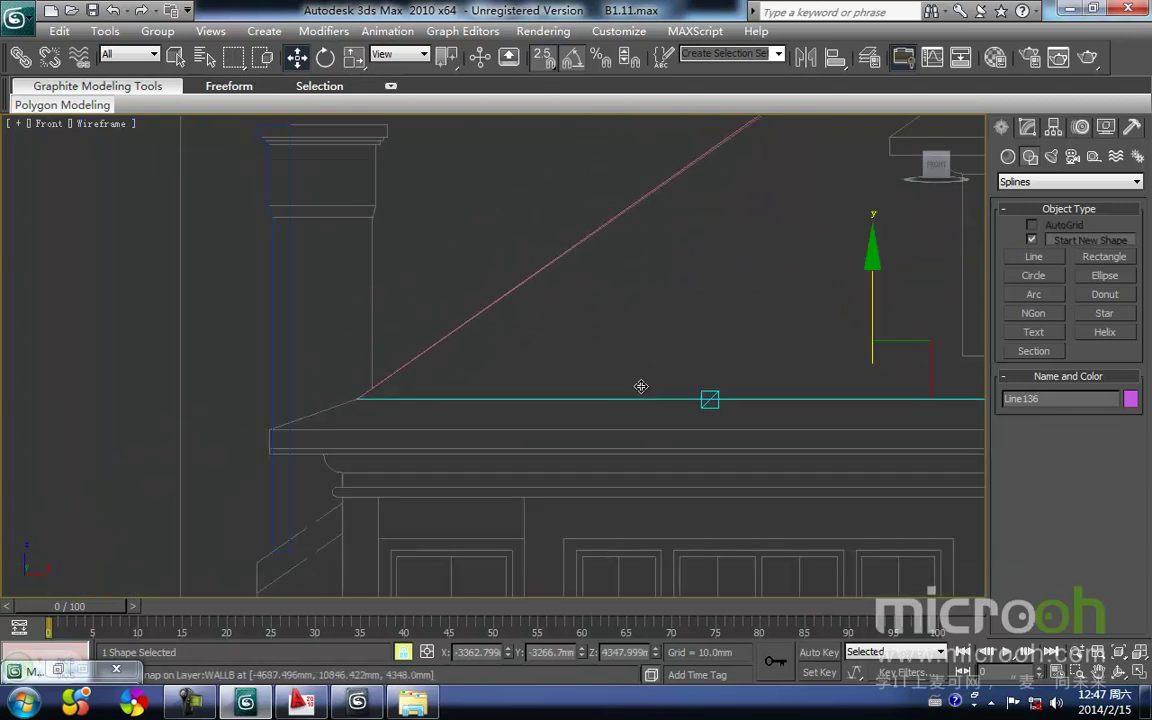
Raise both ridge vertices of the front slope shape to the side wing's ridge line in the Front view
{"action": "key", "text": "t"}
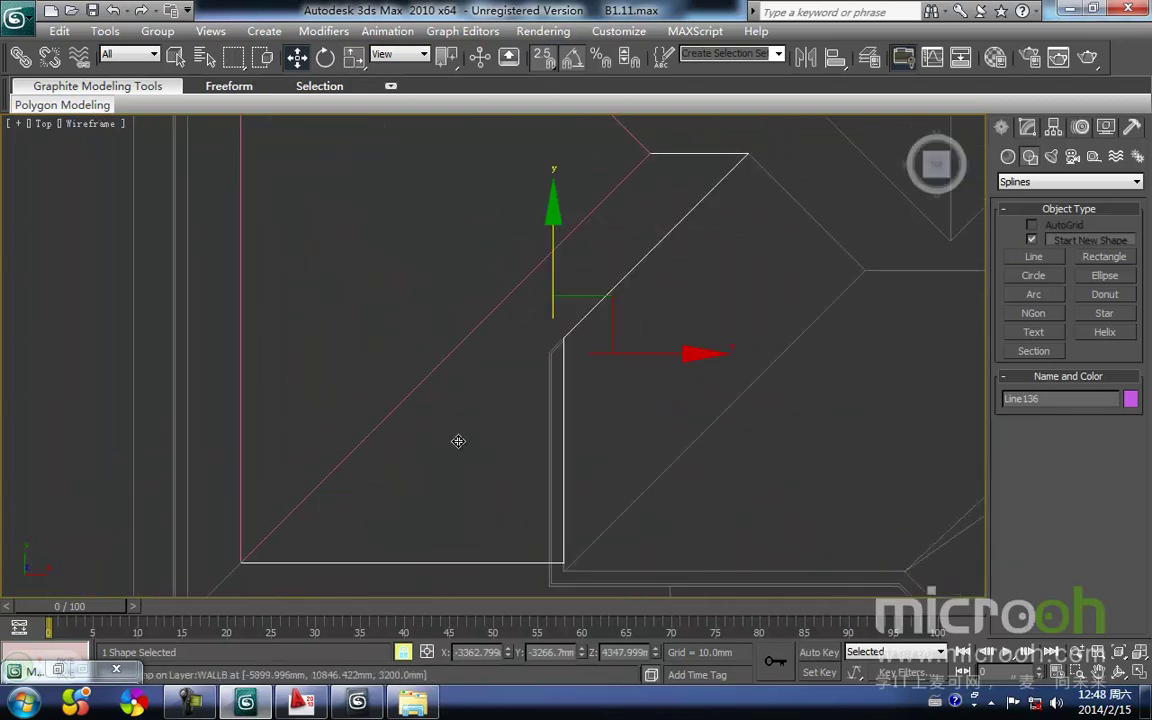
{"action": "middle_click_drag", "start_coordinate": [622, 323], "coordinate": [558, 437]}
{"action": "key", "text": "1"}
{"action": "middle_click_drag", "start_coordinate": [668, 303], "coordinate": [588, 364]}
{"action": "left_click_drag", "start_coordinate": [423, 283], "coordinate": [422, 281]}
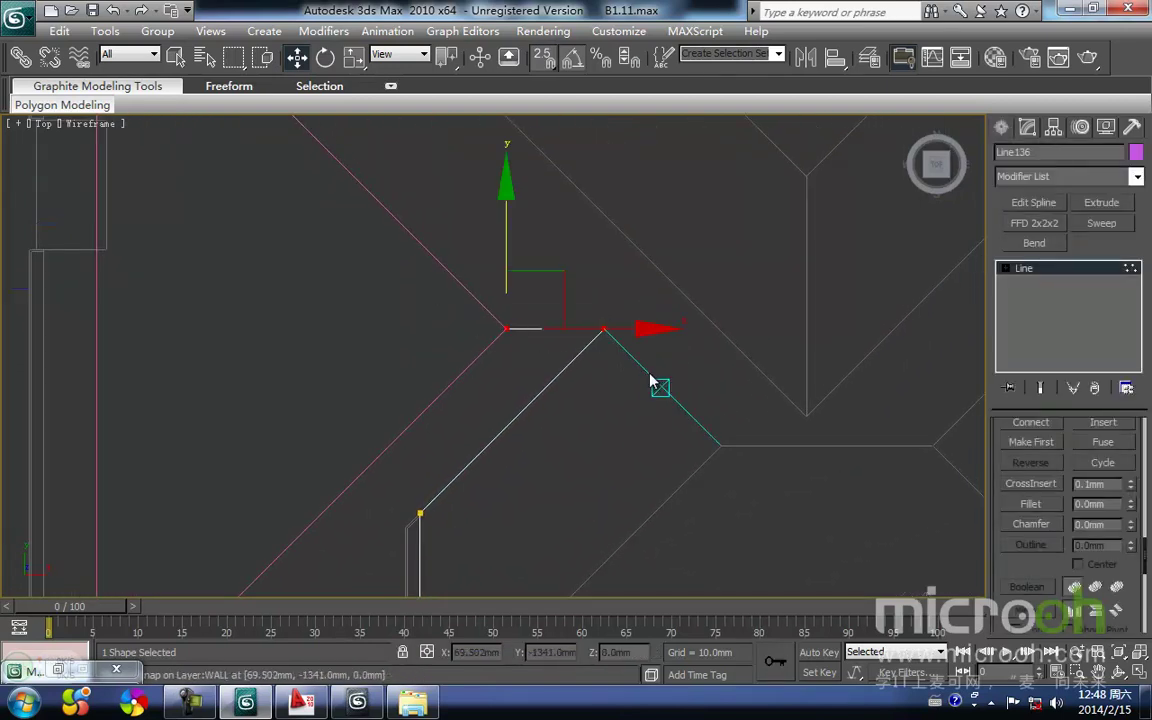
{"action": "middle_click_drag", "start_coordinate": [584, 382], "coordinate": [573, 381]}
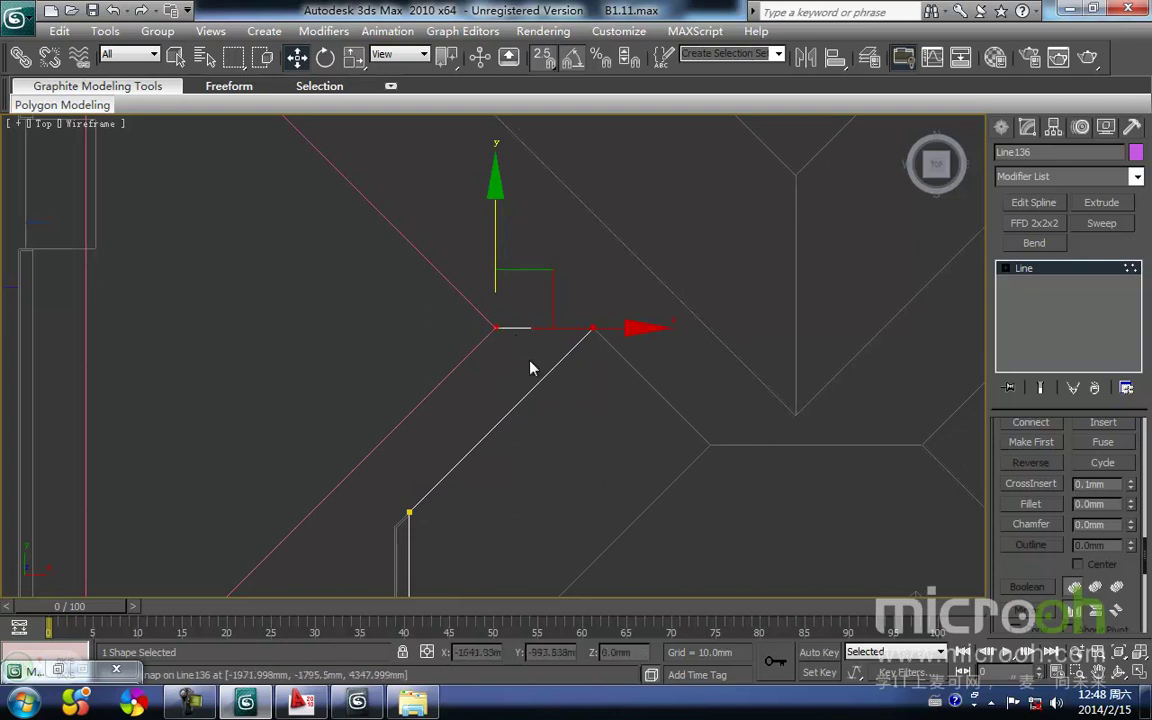
{"action": "key", "text": "f"}
{"action": "key", "text": "z"}
{"action": "scroll", "coordinate": [648, 540], "scroll_direction": "down", "scroll_amount": 8}
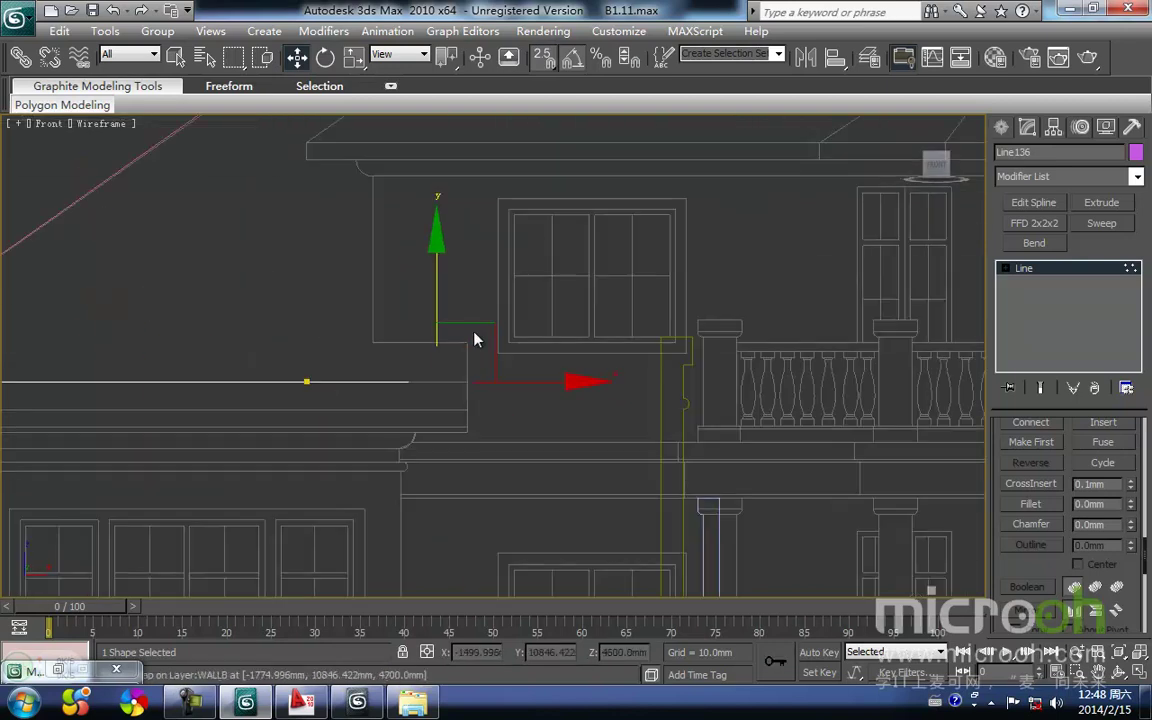
{"action": "middle_click_drag", "start_coordinate": [383, 208], "coordinate": [432, 332]}
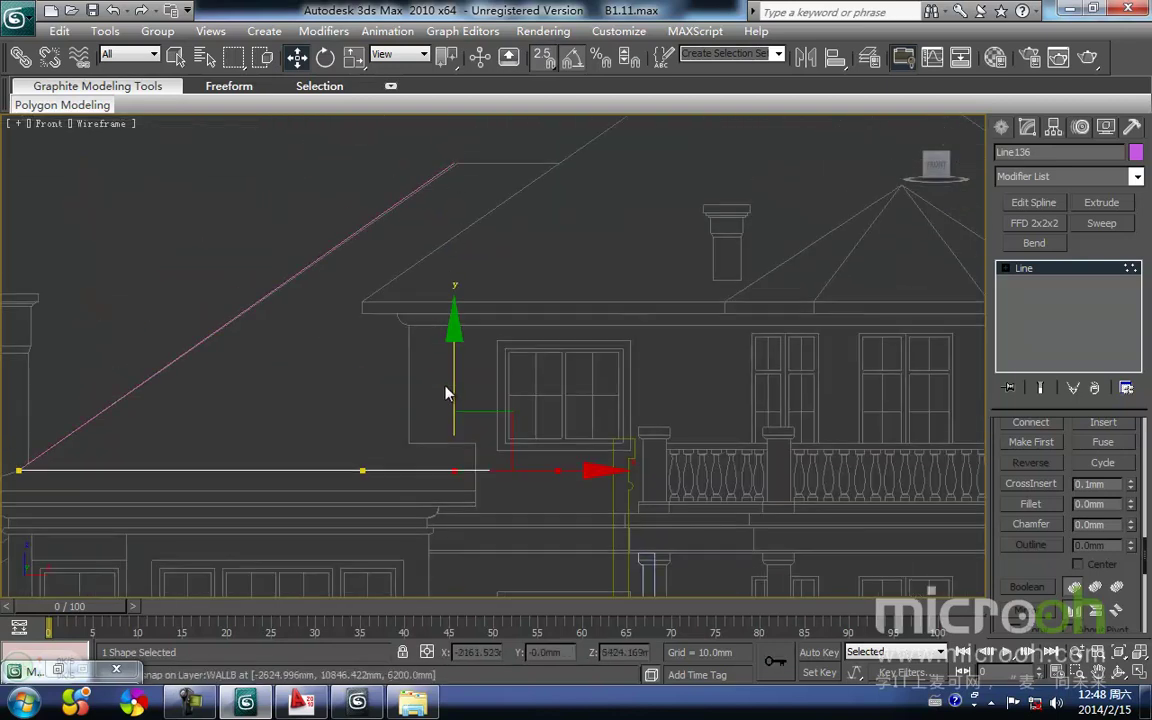
{"action": "left_click_drag", "start_coordinate": [454, 390], "coordinate": [458, 160]}
{"action": "middle_click_drag", "start_coordinate": [499, 178], "coordinate": [497, 198]}
{"action": "key", "text": "t"}
{"action": "scroll", "coordinate": [532, 275], "scroll_direction": "up", "scroll_amount": 3}
{"action": "scroll", "coordinate": [540, 283], "scroll_direction": "down", "scroll_amount": 4}
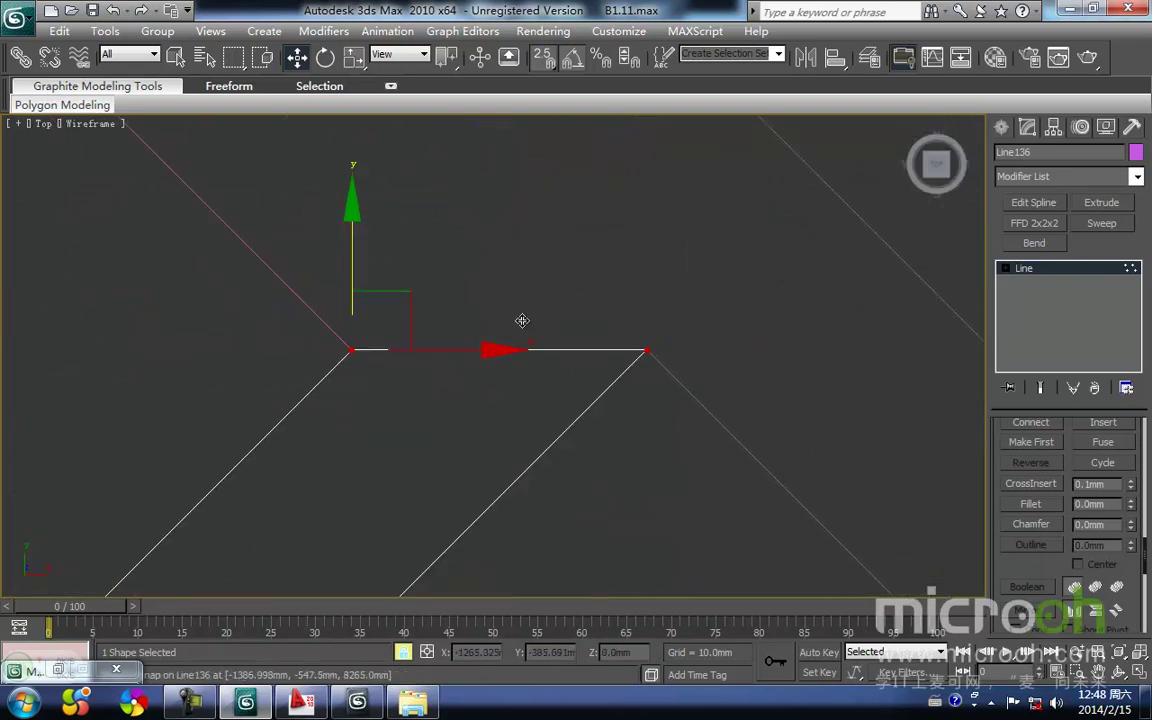
Raise the vertex at the valley's lower end to the upper edge of the main roof's eave, snapped at Z 6500 mm
{"action": "middle_click_drag", "start_coordinate": [509, 379], "coordinate": [526, 226]}
{"action": "left_click_drag", "start_coordinate": [418, 293], "coordinate": [416, 290]}
{"action": "middle_click_drag", "start_coordinate": [518, 348], "coordinate": [423, 311]}
{"action": "scroll", "coordinate": [430, 312], "scroll_direction": "down", "scroll_amount": 3}
{"action": "scroll", "coordinate": [434, 318], "scroll_direction": "down", "scroll_amount": 3}
{"action": "key", "text": "f"}
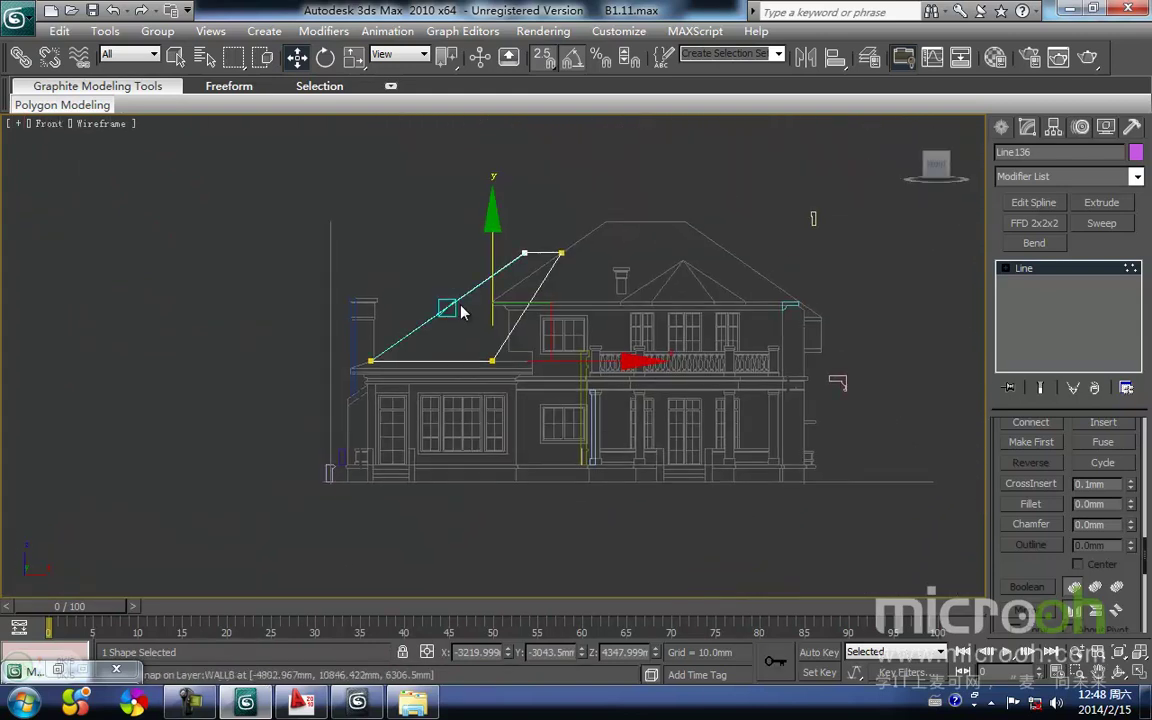
{"action": "left_click_drag", "start_coordinate": [487, 289], "coordinate": [484, 241]}
{"action": "scroll", "coordinate": [526, 337], "scroll_direction": "up", "scroll_amount": 10}
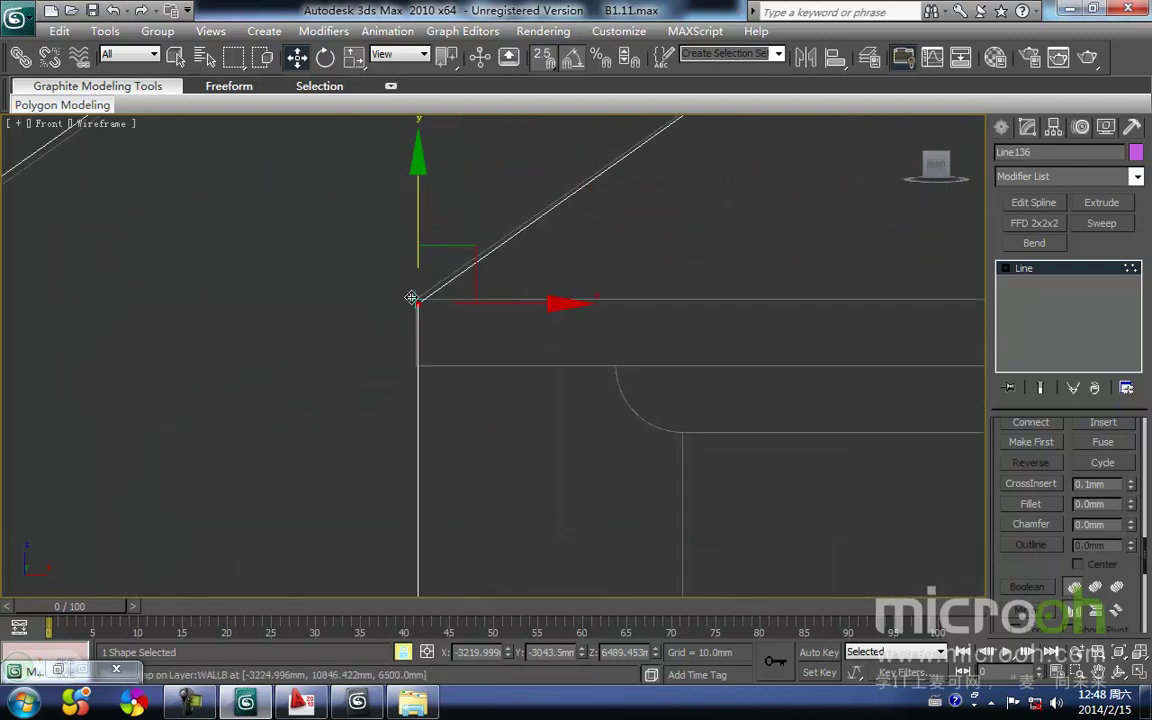
{"action": "left_click_drag", "start_coordinate": [412, 295], "coordinate": [411, 291]}
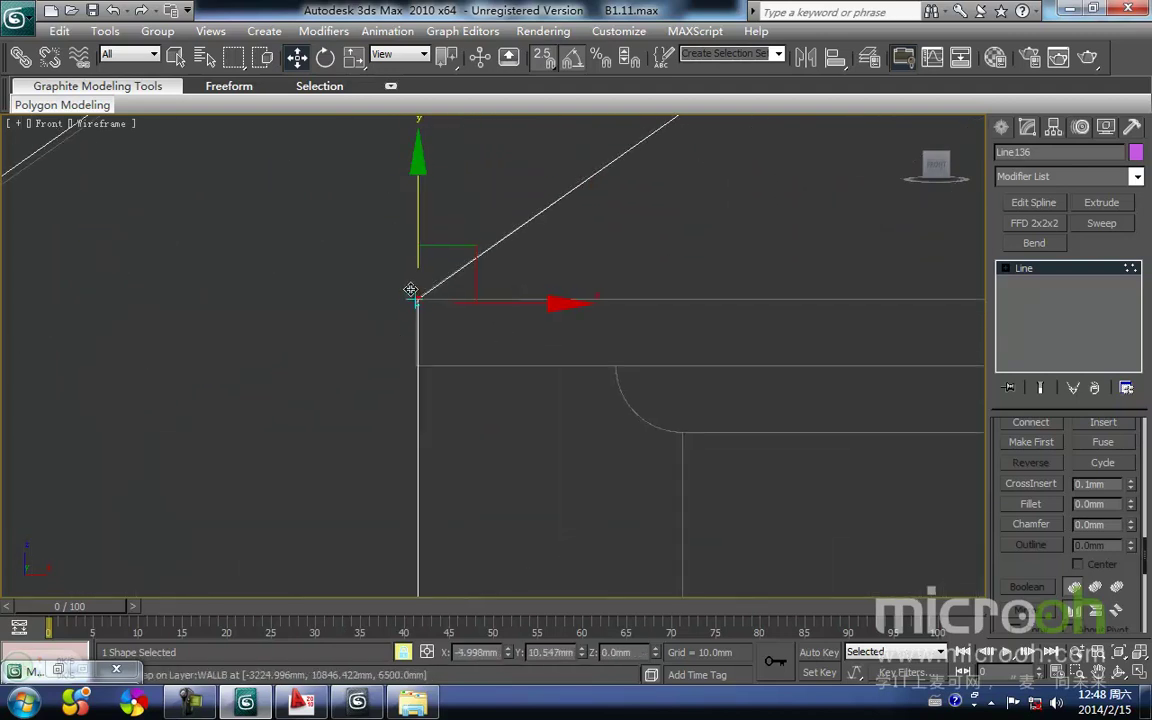
{"action": "scroll", "coordinate": [492, 355], "scroll_direction": "up", "scroll_amount": 3}
{"action": "middle_click_drag", "start_coordinate": [367, 375], "coordinate": [361, 463]}
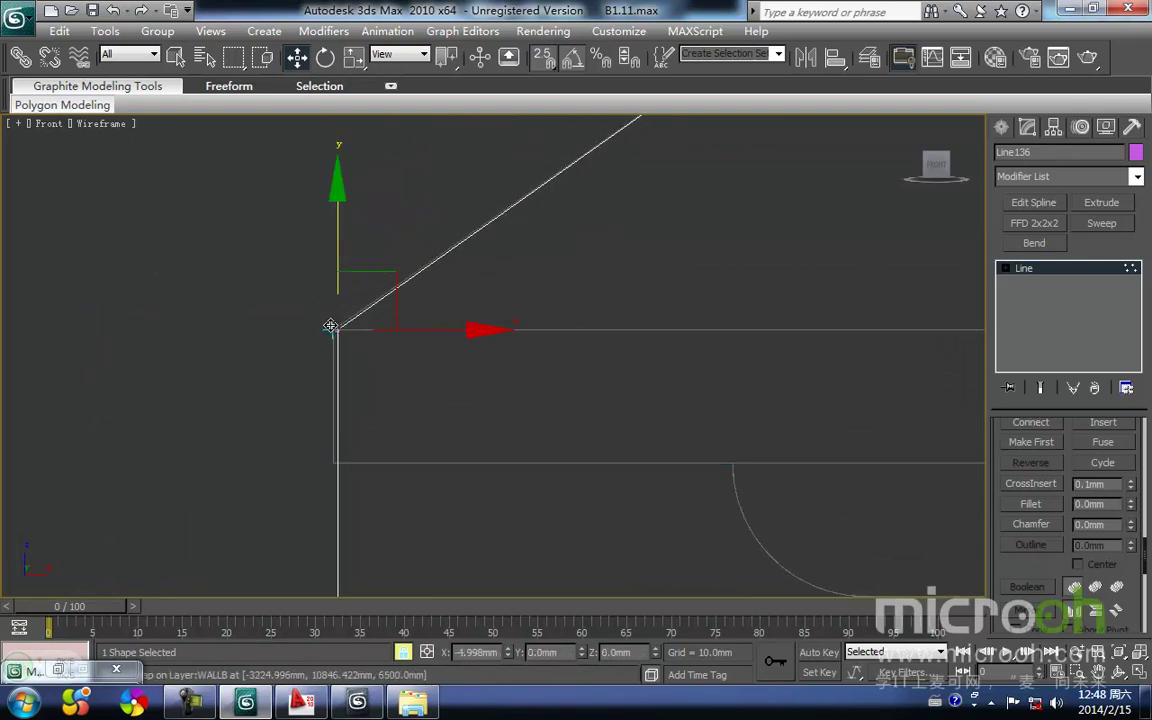
{"action": "scroll", "coordinate": [483, 381], "scroll_direction": "down", "scroll_amount": 5}
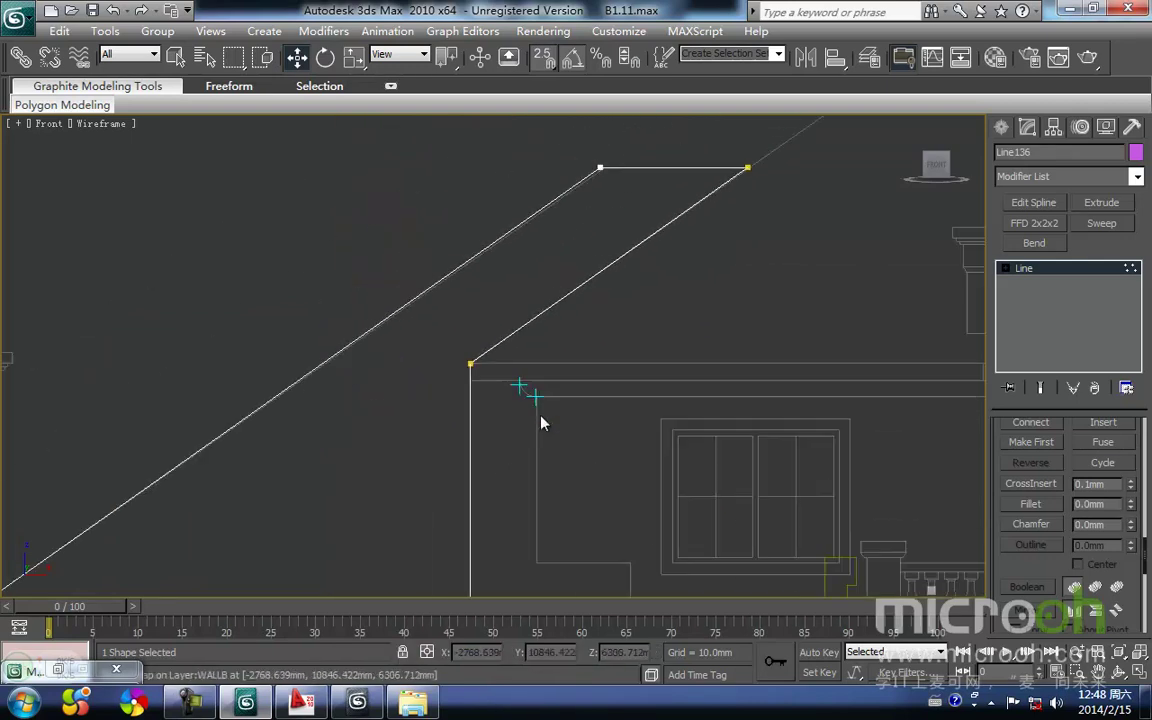
{"action": "scroll", "coordinate": [470, 400], "scroll_direction": "down", "scroll_amount": 3}
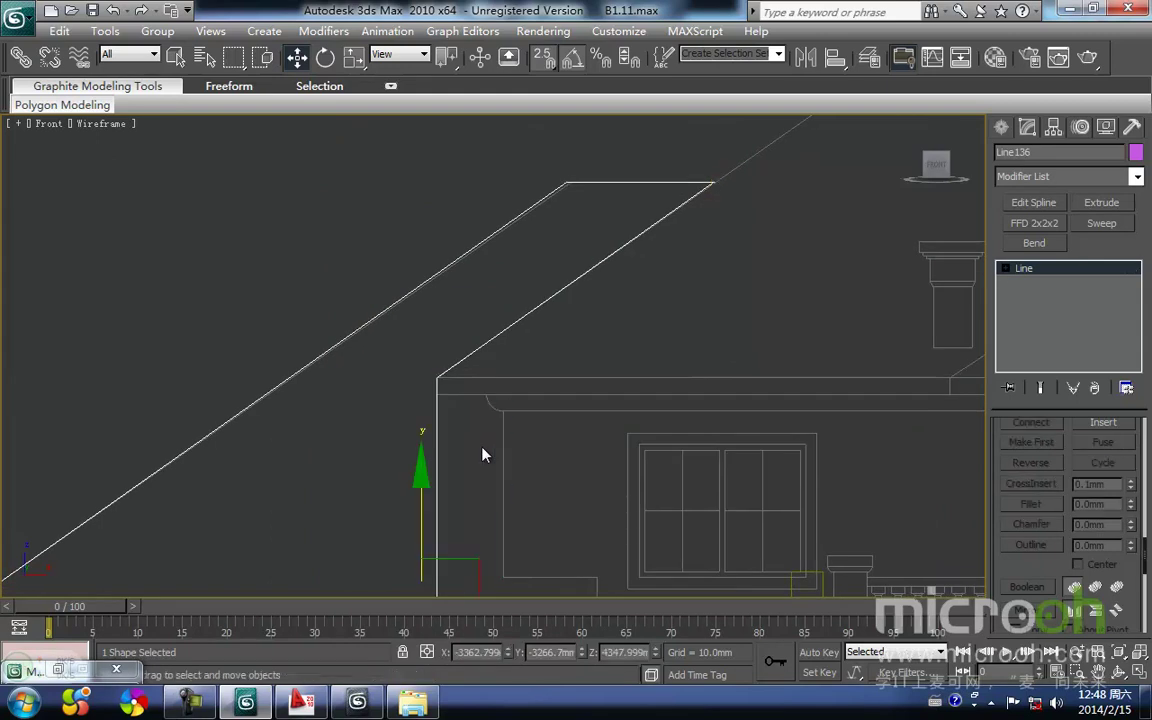
Apply an Edit Mesh modifier to the front slope shape and to the triangular hip shape
{"action": "key", "text": "t"}
{"action": "scroll", "coordinate": [480, 350], "scroll_direction": "up", "scroll_amount": 3}
{"action": "scroll", "coordinate": [506, 370], "scroll_direction": "down", "scroll_amount": 3}
{"action": "key", "text": "F3"}
{"action": "left_click", "coordinate": [645, 307]}
{"action": "left_click_drag", "start_coordinate": [595, 270], "coordinate": [594, 264]}
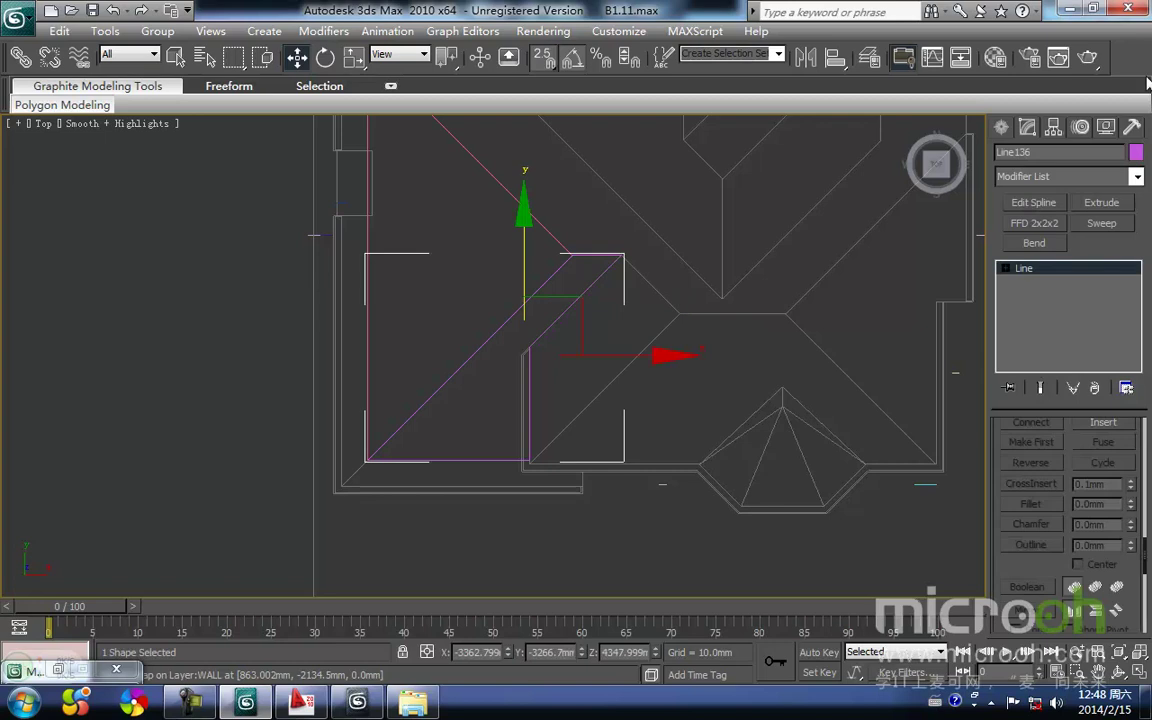
{"action": "left_click", "coordinate": [1140, 178]}
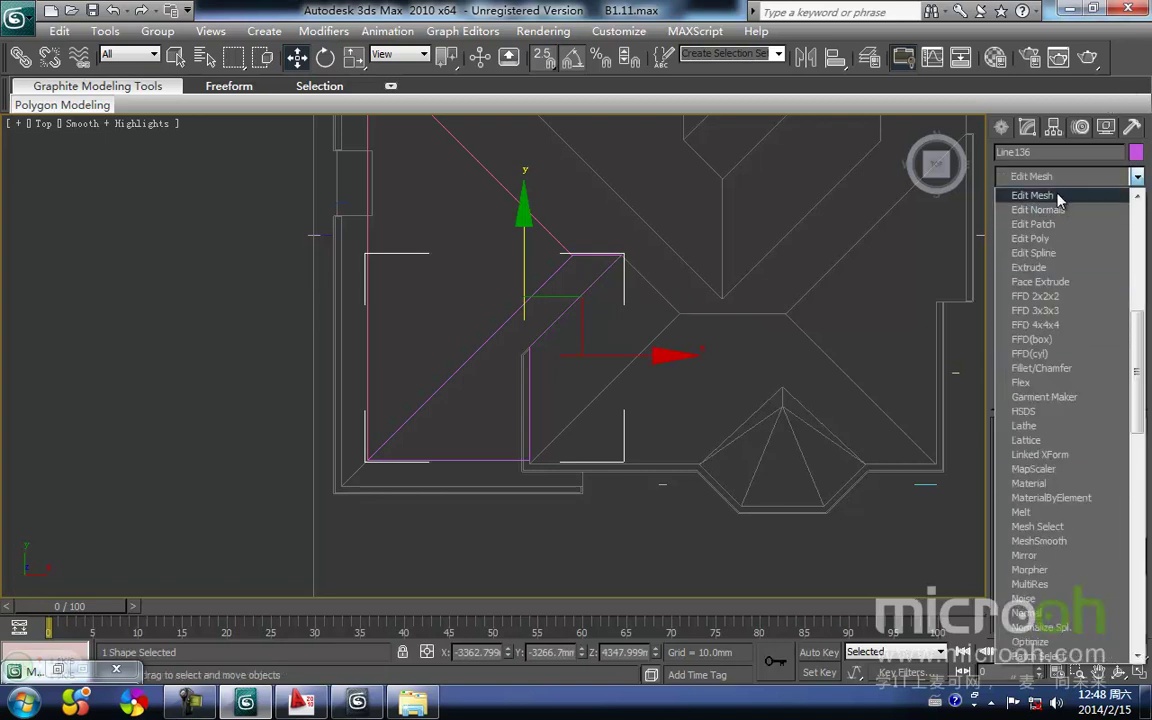
{"action": "left_click", "coordinate": [1059, 195]}
{"action": "left_click", "coordinate": [748, 404]}
{"action": "left_click", "coordinate": [540, 208]}
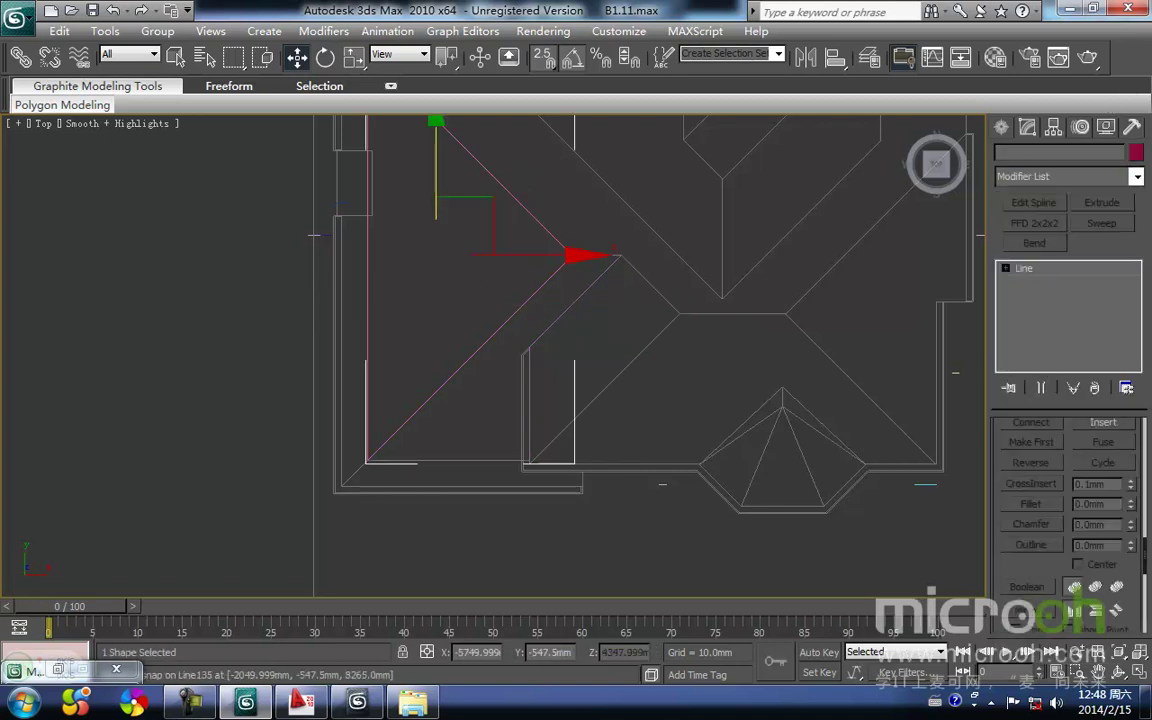
{"action": "left_click", "coordinate": [1137, 176]}
{"action": "left_click", "coordinate": [1040, 195]}
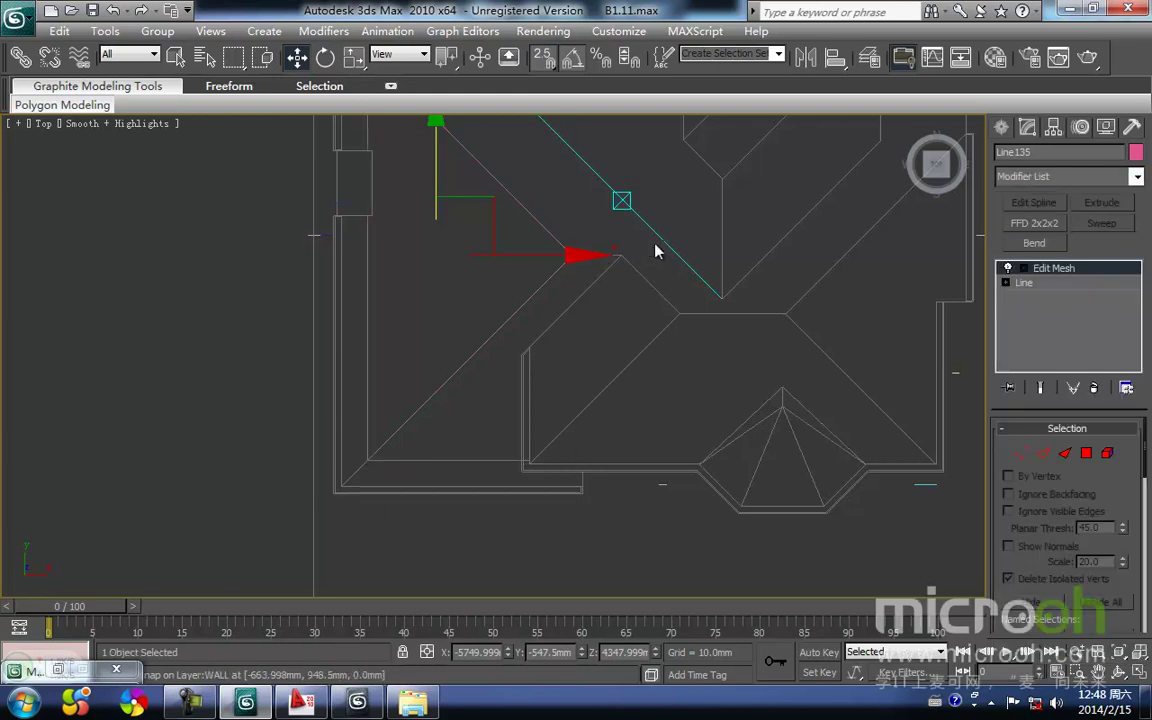
{"action": "left_click", "coordinate": [650, 268]}
Show the house geometry again and examine the side wing's new roof faces in a shaded orbited view
{"action": "middle_click_drag", "start_coordinate": [645, 285], "coordinate": [640, 323]}
{"action": "key", "text": "F3"}
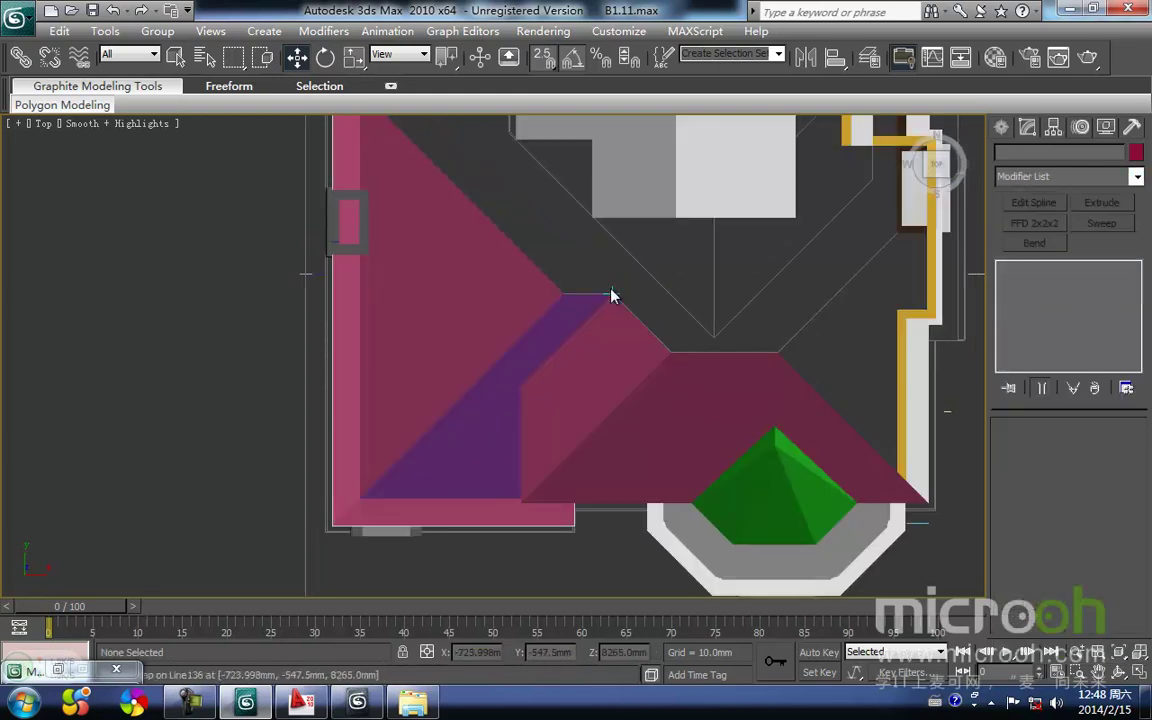
{"action": "scroll", "coordinate": [563, 347], "scroll_direction": "down", "scroll_amount": 5}
{"action": "mouse_move", "coordinate": [550, 406]}
{"action": "middle_mouse_down", "text": "alt"}
{"action": "mouse_move", "coordinate": [618, 357]}
{"action": "mouse_move", "coordinate": [632, 372]}
{"action": "mouse_move", "coordinate": [646, 293]}
{"action": "mouse_move", "coordinate": [515, 375]}
{"action": "middle_mouse_up", "text": "alt"}
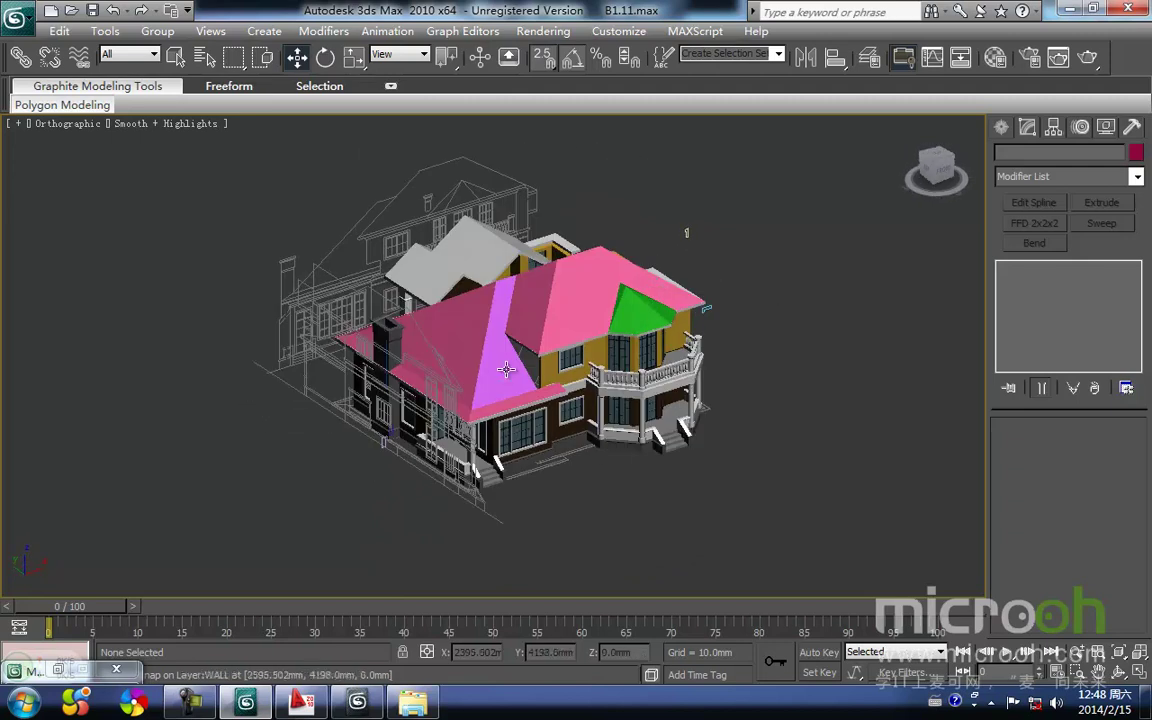
{"action": "middle_click_drag", "start_coordinate": [640, 465], "coordinate": [625, 486], "text": "alt"}
{"action": "scroll", "coordinate": [486, 353], "scroll_direction": "up", "scroll_amount": 4}
Return to the wireframe Front view and hide the house geometry so only the CAD linework remains
{"action": "key", "text": "f"}
{"action": "middle_click_drag", "start_coordinate": [418, 316], "coordinate": [496, 318]}
{"action": "key", "text": "F3"}
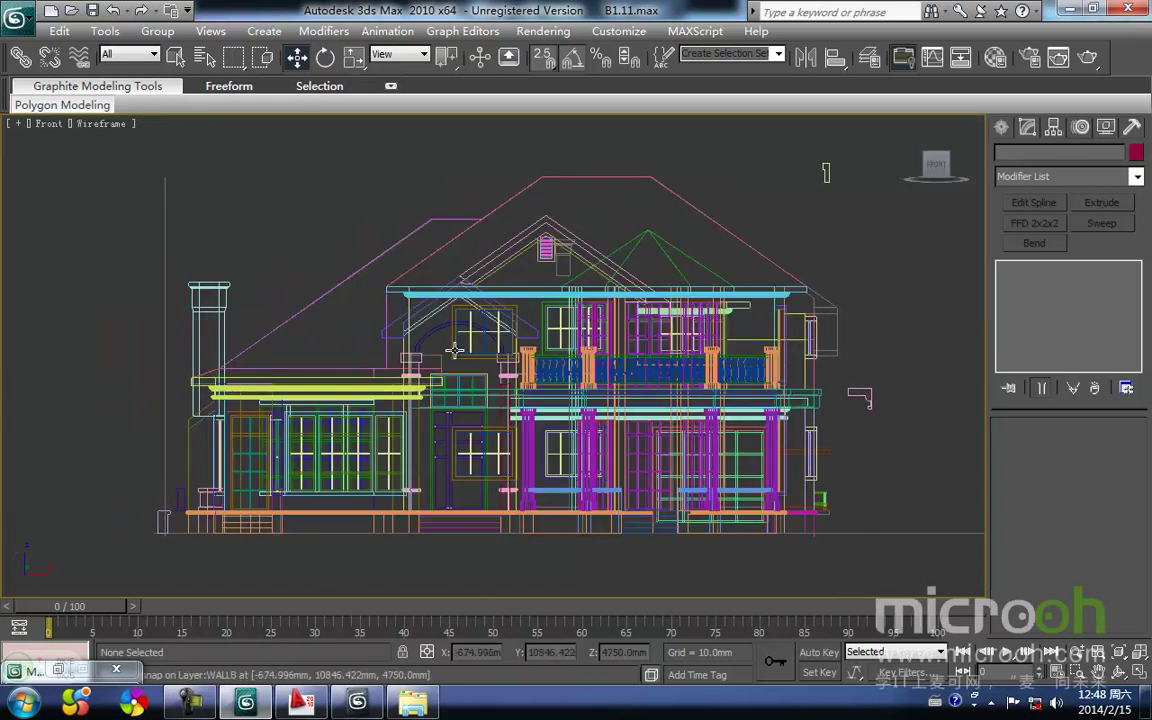
{"action": "scroll", "coordinate": [360, 350], "scroll_direction": "up", "scroll_amount": 4}
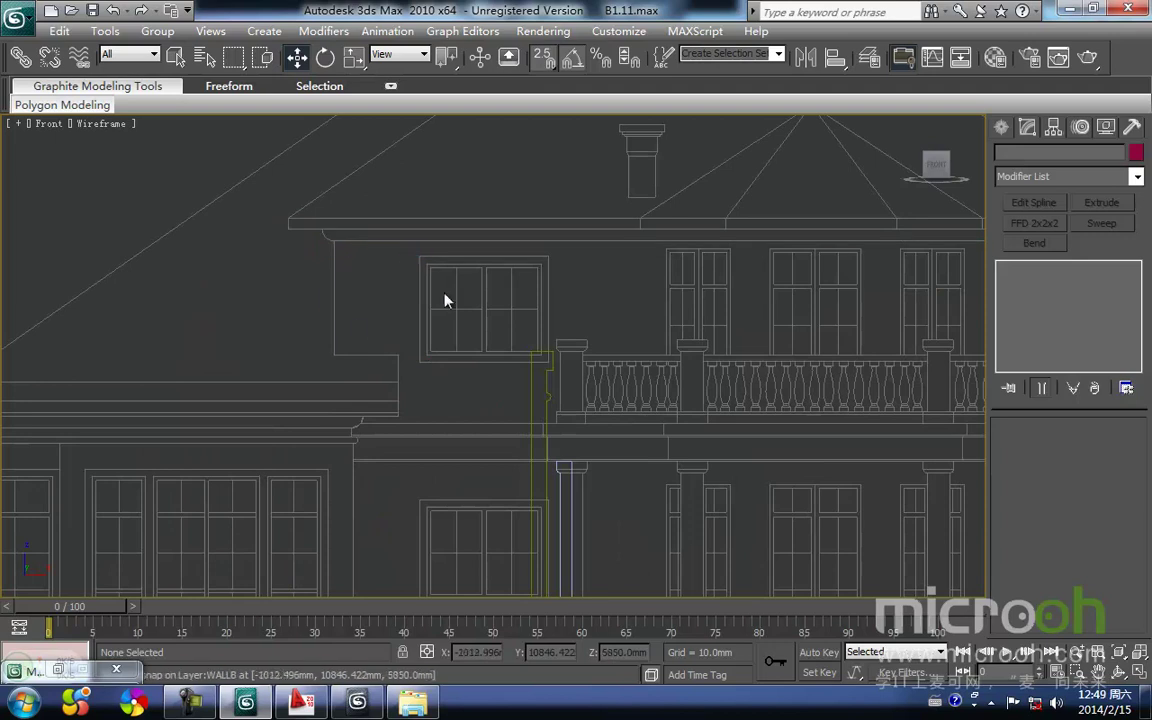
Move the side wing front slope's vertical end edge outward beneath the main roof, snapped to the lower eave's end at about X -1775 mm
{"action": "key", "text": "F3"}
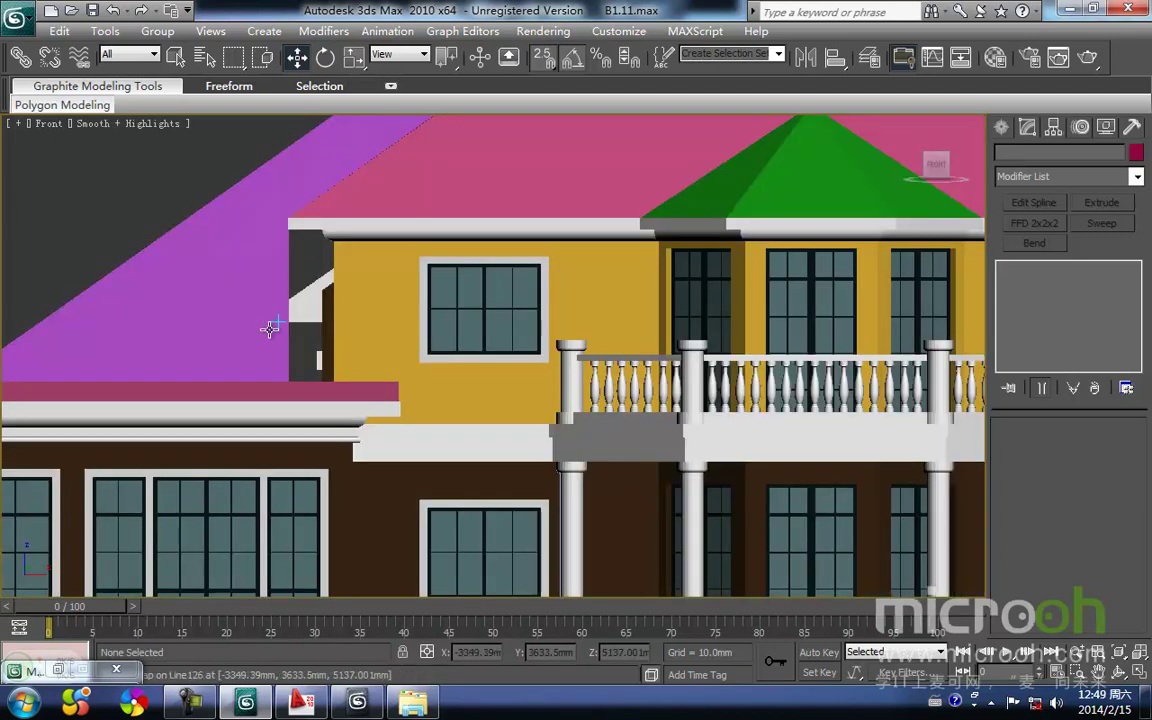
{"action": "left_click", "coordinate": [270, 328]}
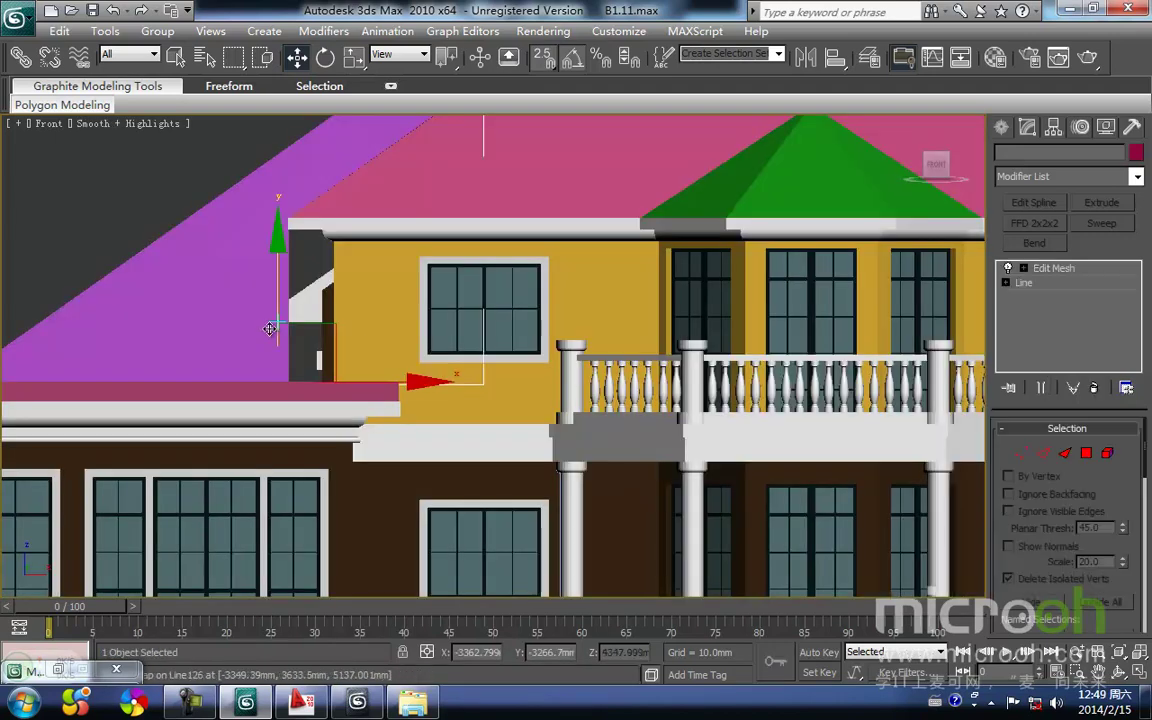
{"action": "scroll", "coordinate": [300, 355], "scroll_direction": "down", "scroll_amount": 3}
{"action": "middle_click_drag", "start_coordinate": [361, 433], "coordinate": [319, 470], "text": "alt"}
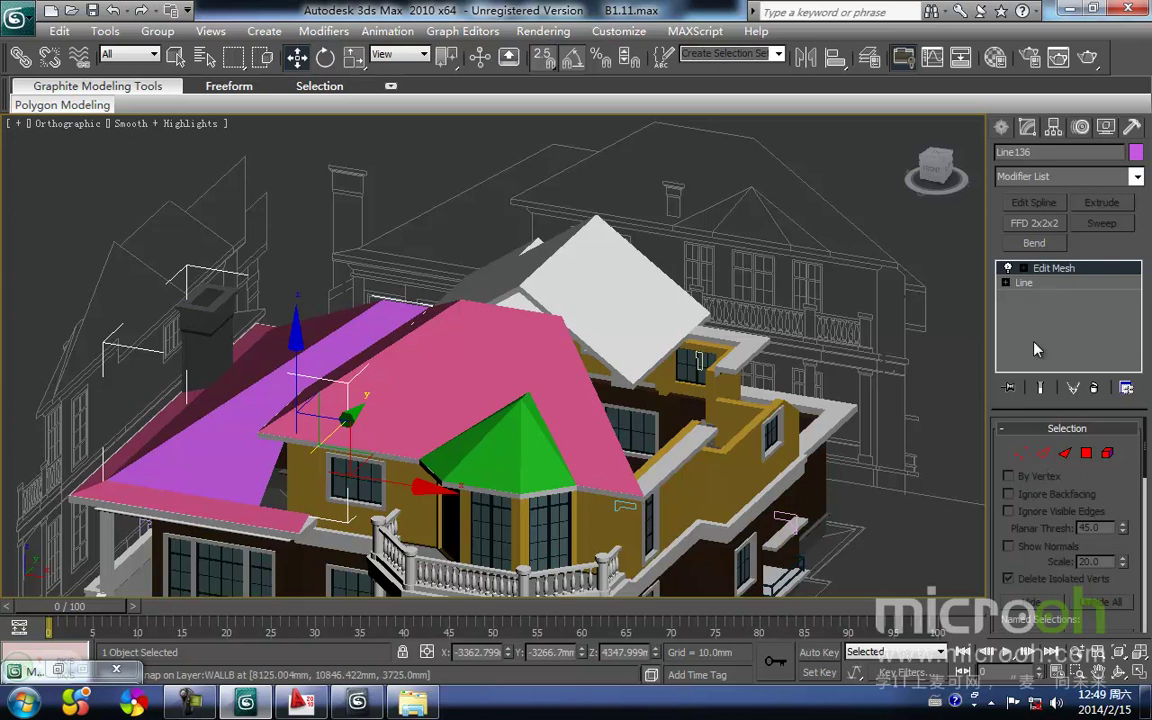
{"action": "left_click", "coordinate": [1045, 457]}
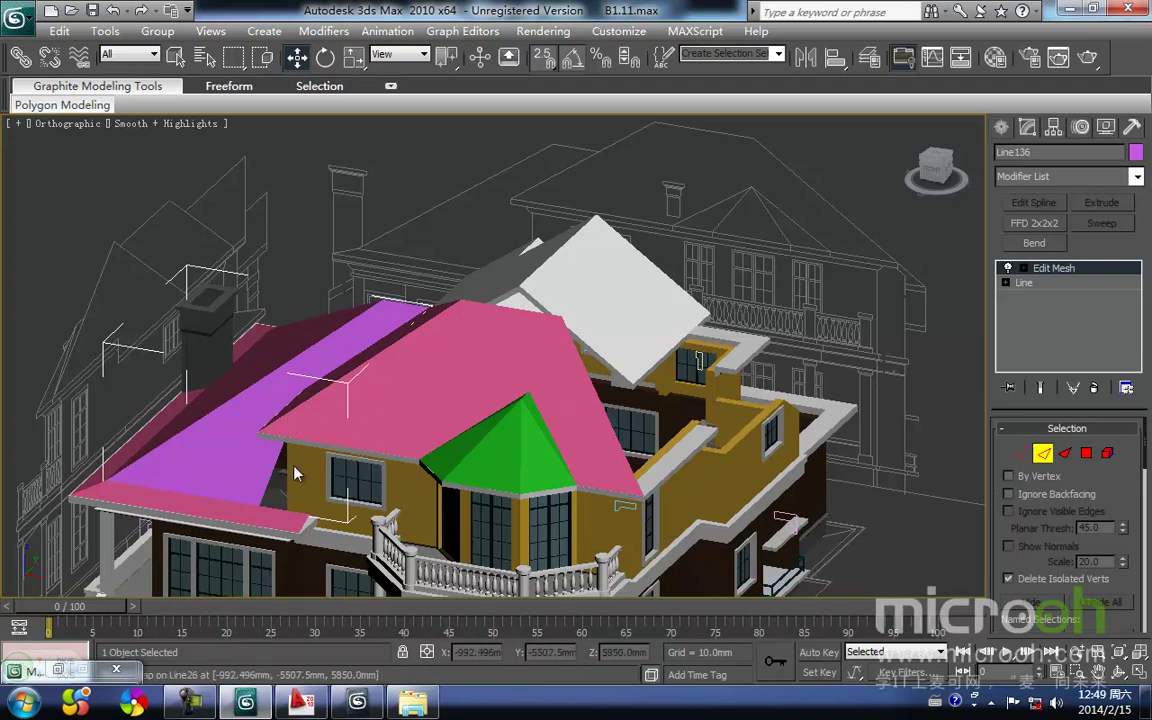
{"action": "left_click", "coordinate": [270, 475]}
{"action": "middle_click_drag", "start_coordinate": [489, 422], "coordinate": [599, 420]}
{"action": "scroll", "coordinate": [430, 450], "scroll_direction": "up", "scroll_amount": 2}
{"action": "middle_click_drag", "start_coordinate": [418, 462], "coordinate": [461, 396]}
{"action": "key", "text": "F3"}
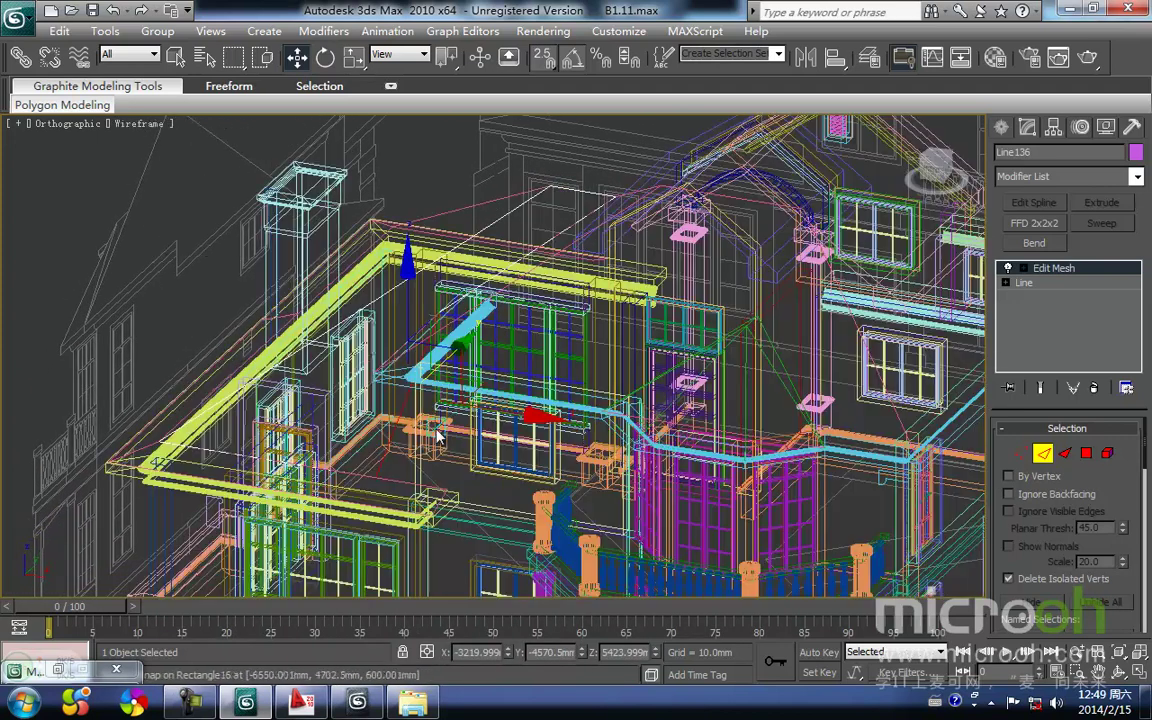
{"action": "key", "text": "f"}
{"action": "key", "text": "z"}
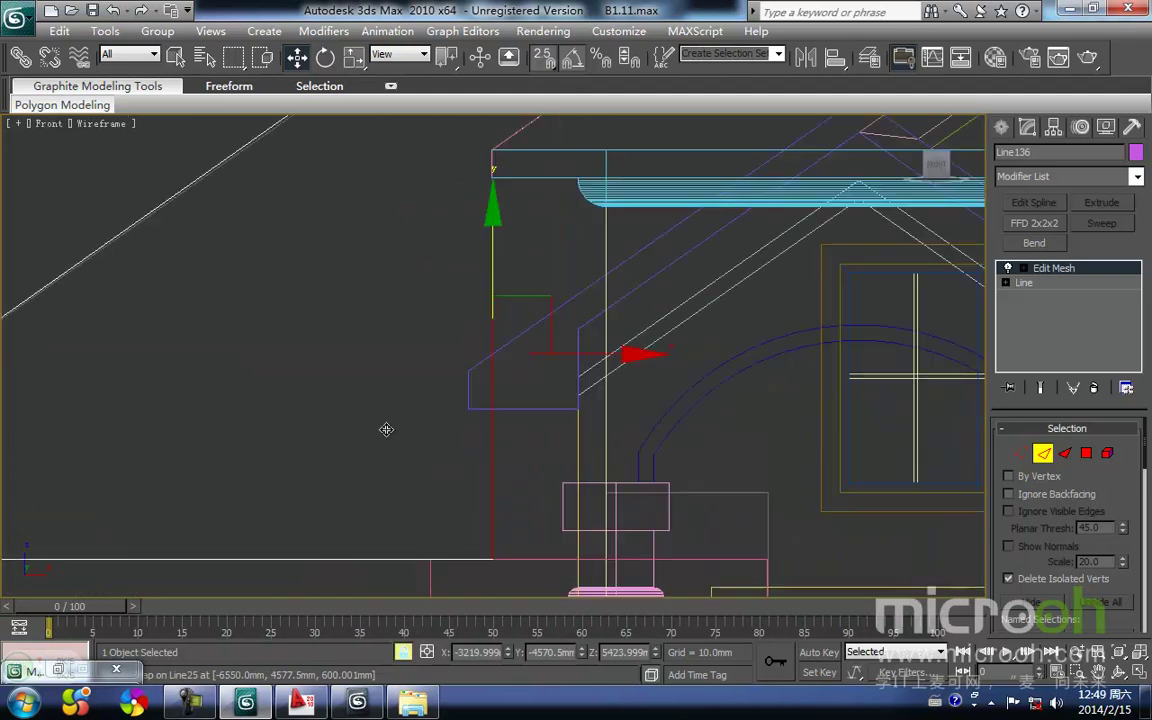
{"action": "scroll", "coordinate": [493, 360], "scroll_direction": "down", "scroll_amount": 2}
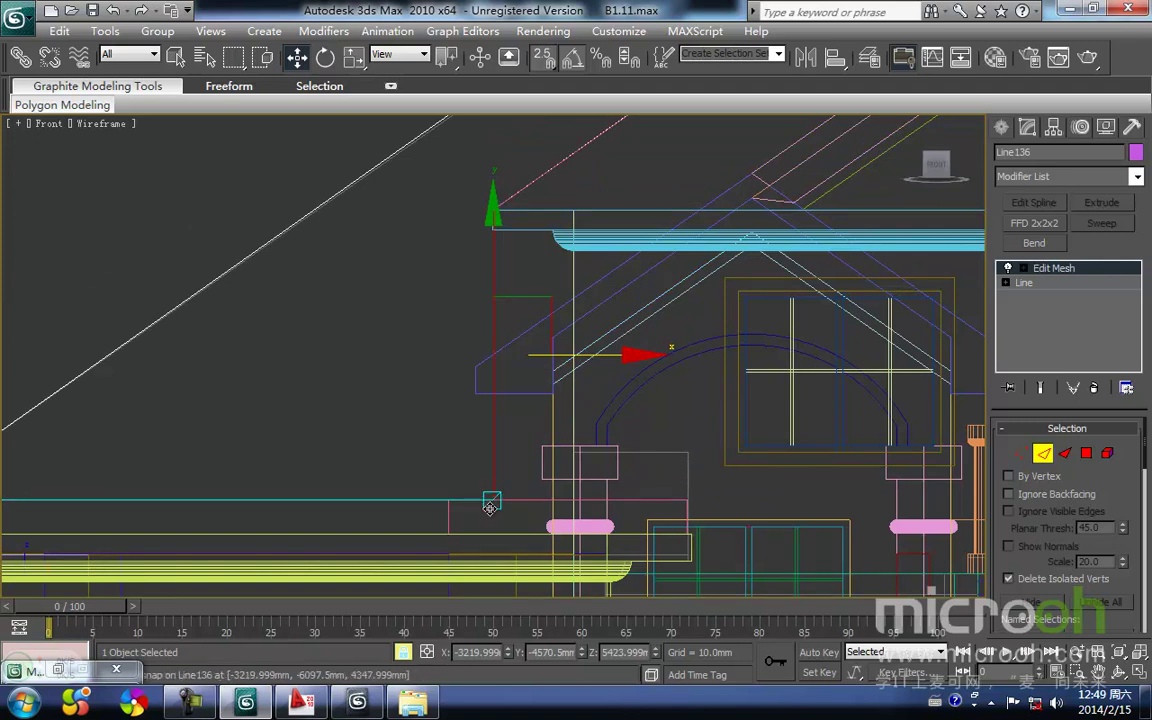
{"action": "left_click_drag", "start_coordinate": [490, 507], "coordinate": [688, 453]}
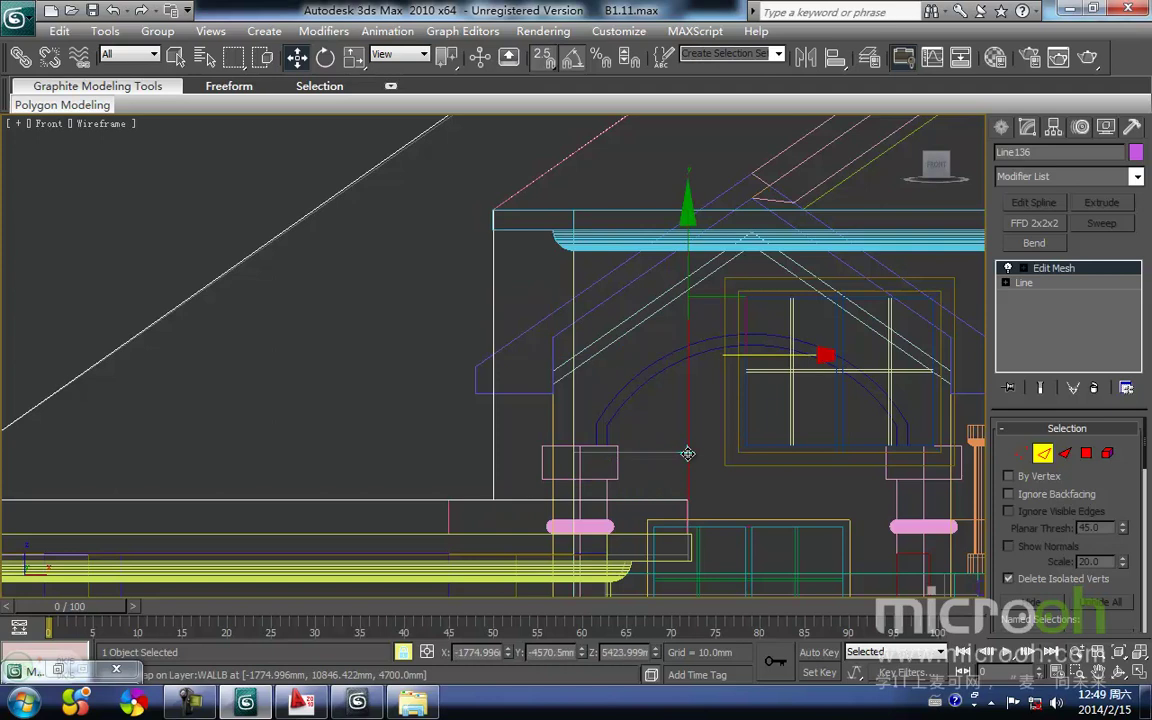
Leave edge editing and examine the extended front slope against the walls and eaves in a shaded, orbited view of the villa
{"action": "left_click", "coordinate": [1043, 458]}
{"action": "key", "text": "F3"}
{"action": "scroll", "coordinate": [627, 455], "scroll_direction": "down", "scroll_amount": 1}
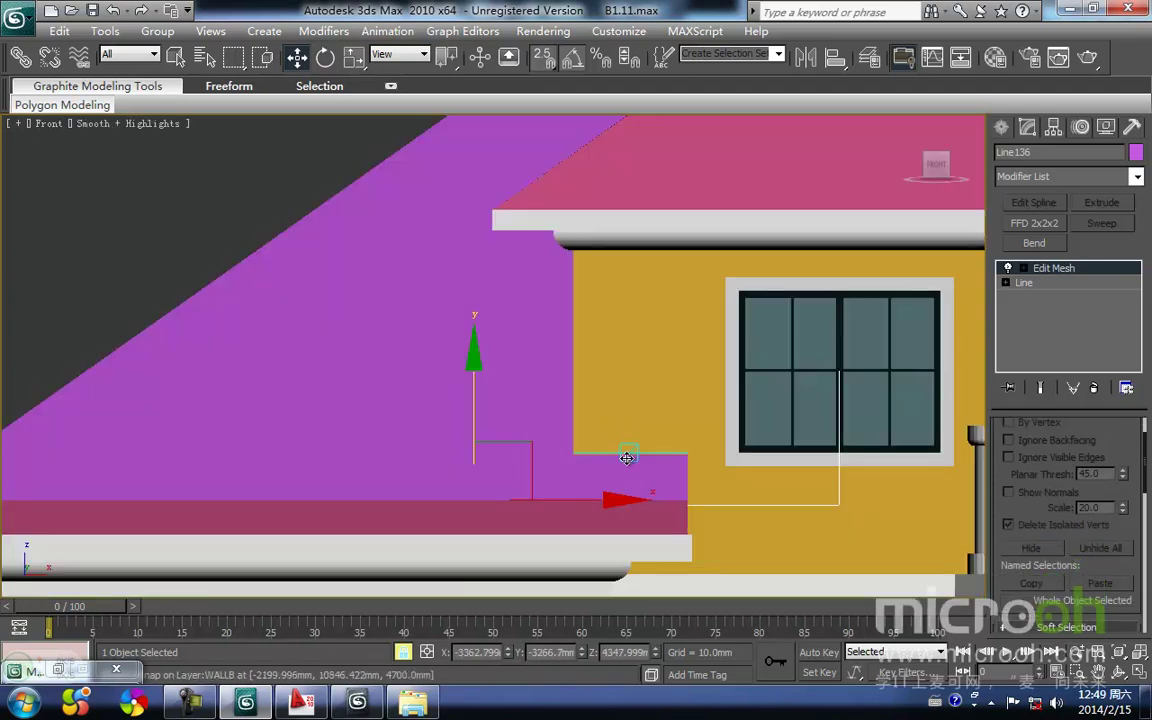
{"action": "scroll", "coordinate": [627, 458], "scroll_direction": "down", "scroll_amount": 5}
{"action": "mouse_move", "coordinate": [630, 460]}
{"action": "middle_mouse_down", "text": "alt"}
{"action": "mouse_move", "coordinate": [548, 532]}
{"action": "mouse_move", "coordinate": [465, 513]}
{"action": "mouse_move", "coordinate": [642, 388]}
{"action": "mouse_move", "coordinate": [545, 408]}
{"action": "mouse_move", "coordinate": [527, 397]}
{"action": "middle_mouse_up", "text": "alt"}
{"action": "scroll", "coordinate": [465, 513], "scroll_direction": "down", "scroll_amount": 5}
{"action": "left_click", "coordinate": [660, 510]}
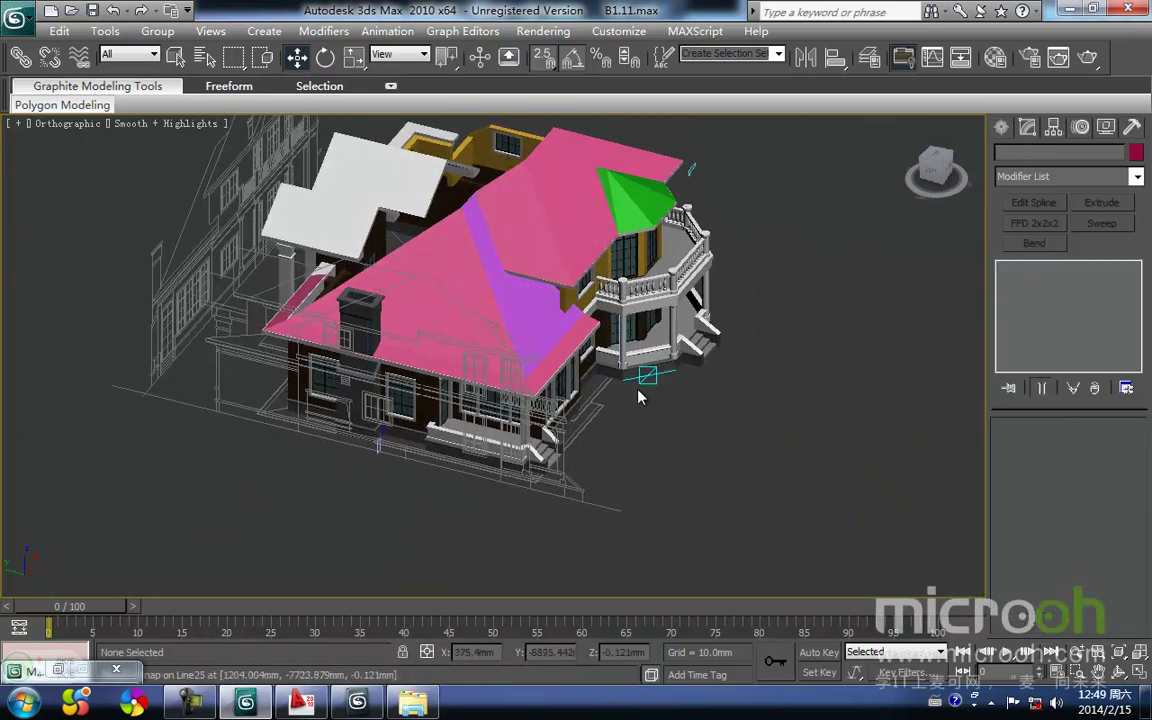
{"action": "middle_click_drag", "start_coordinate": [681, 442], "coordinate": [664, 478], "text": "alt"}
Assign the brown roof material 屋顶 to the green turret roof and the pink main roof
{"action": "key", "text": "m"}
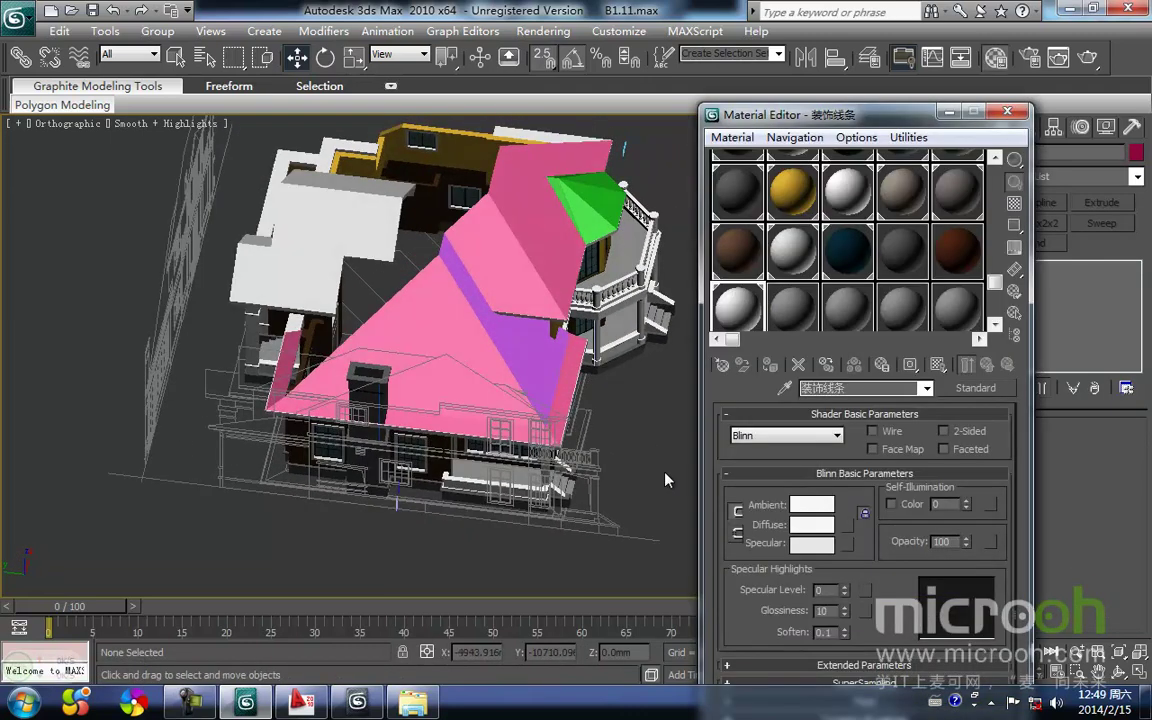
{"action": "left_click", "coordinate": [955, 262]}
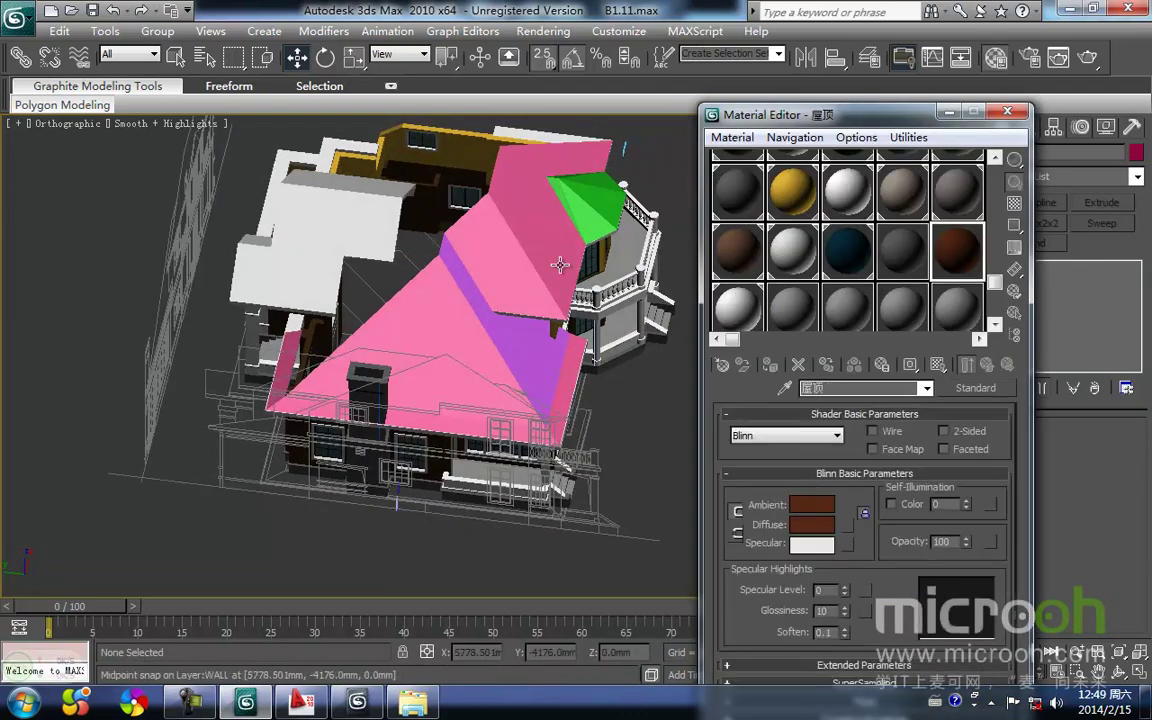
{"action": "left_click", "coordinate": [598, 207]}
{"action": "left_click", "coordinate": [769, 364]}
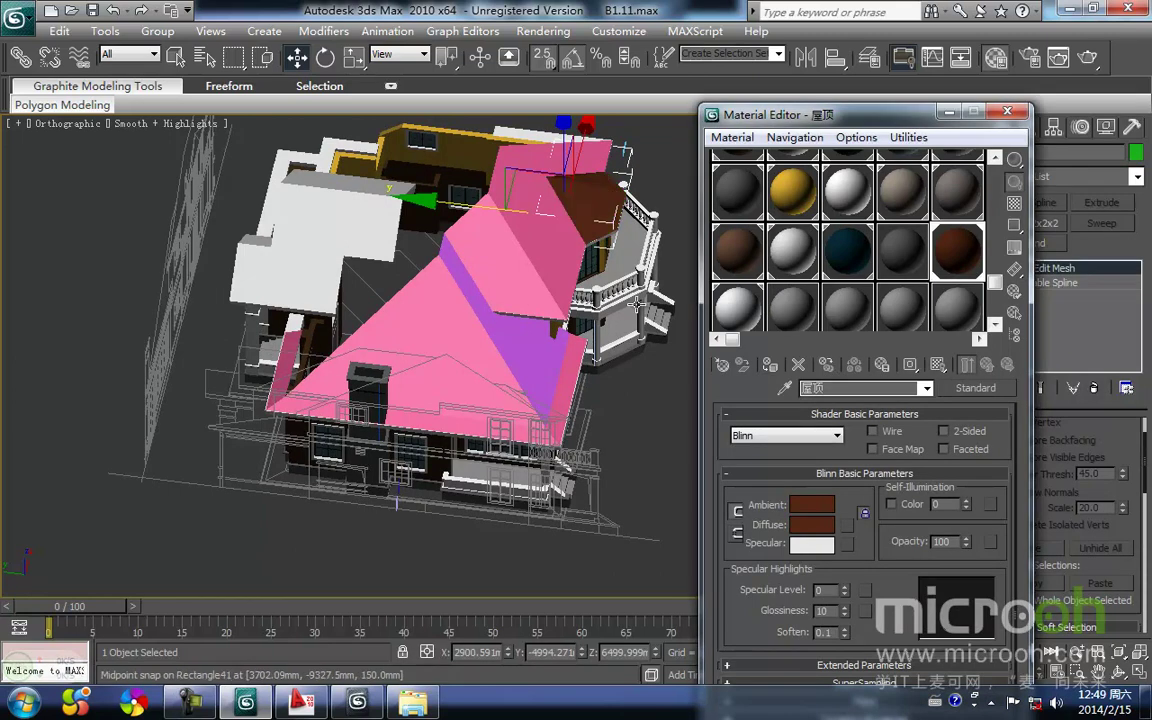
{"action": "left_click", "coordinate": [773, 368]}
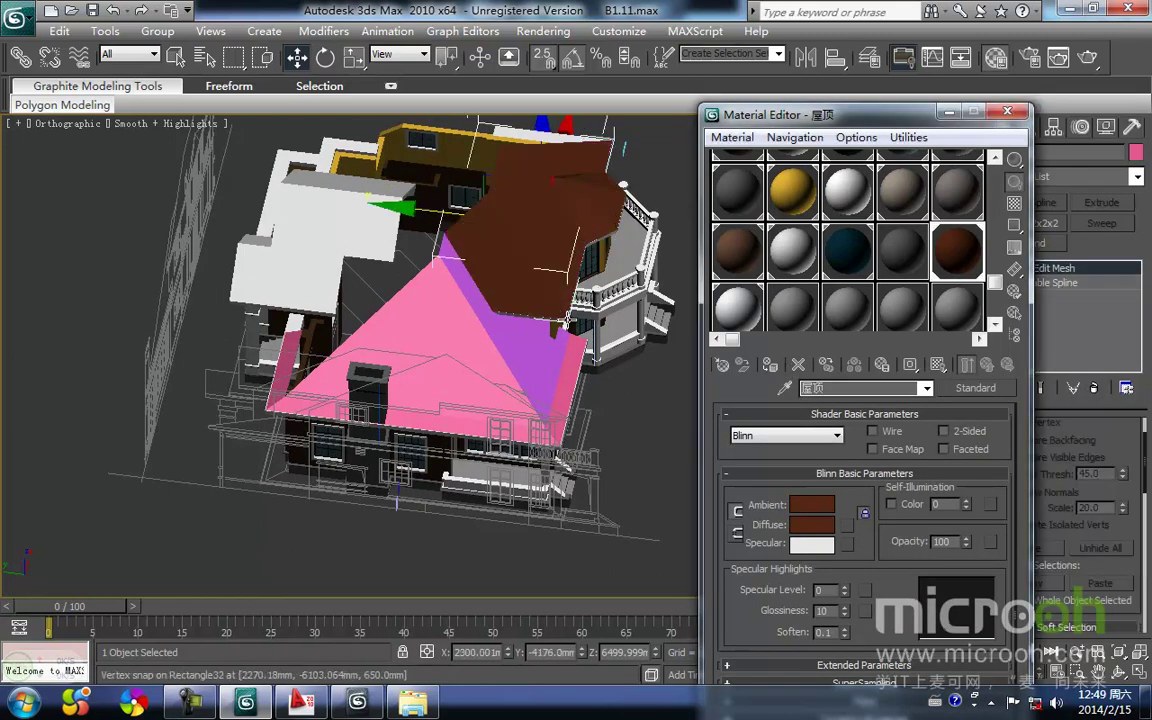
Apply the 屋顶 material to the side wing's purple front slope, triangular hip and remaining lower eave slopes, and close the Material Editor
{"action": "left_click", "coordinate": [524, 361]}
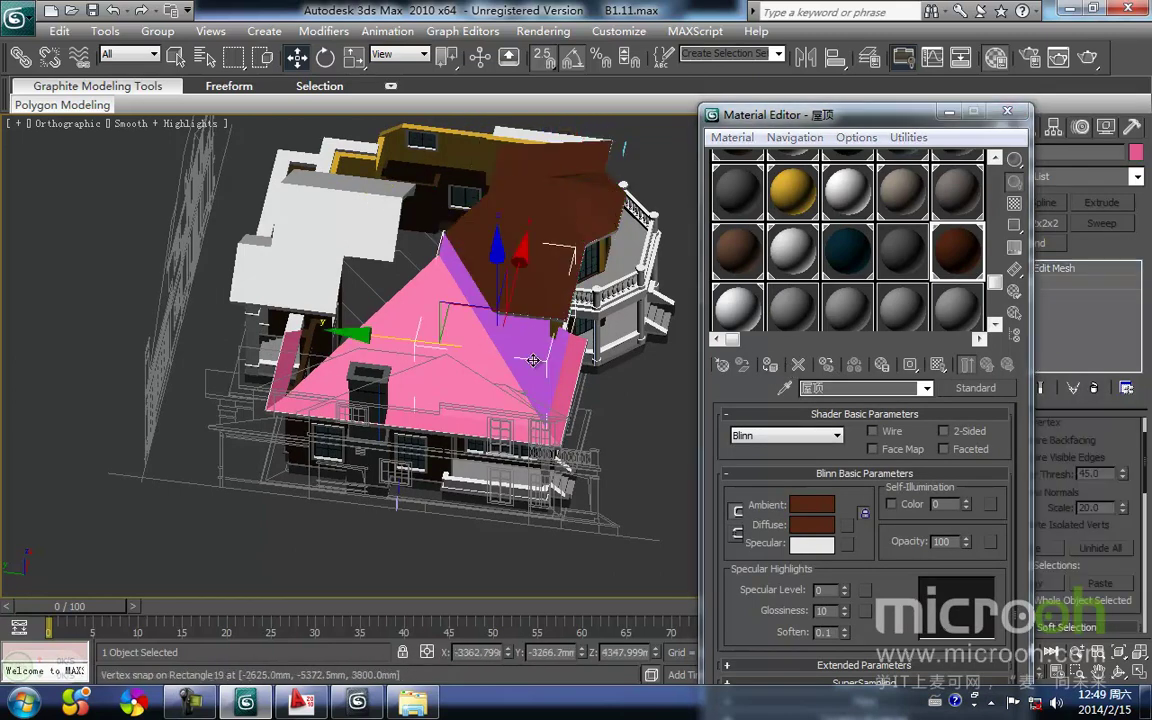
{"action": "left_click", "coordinate": [770, 368]}
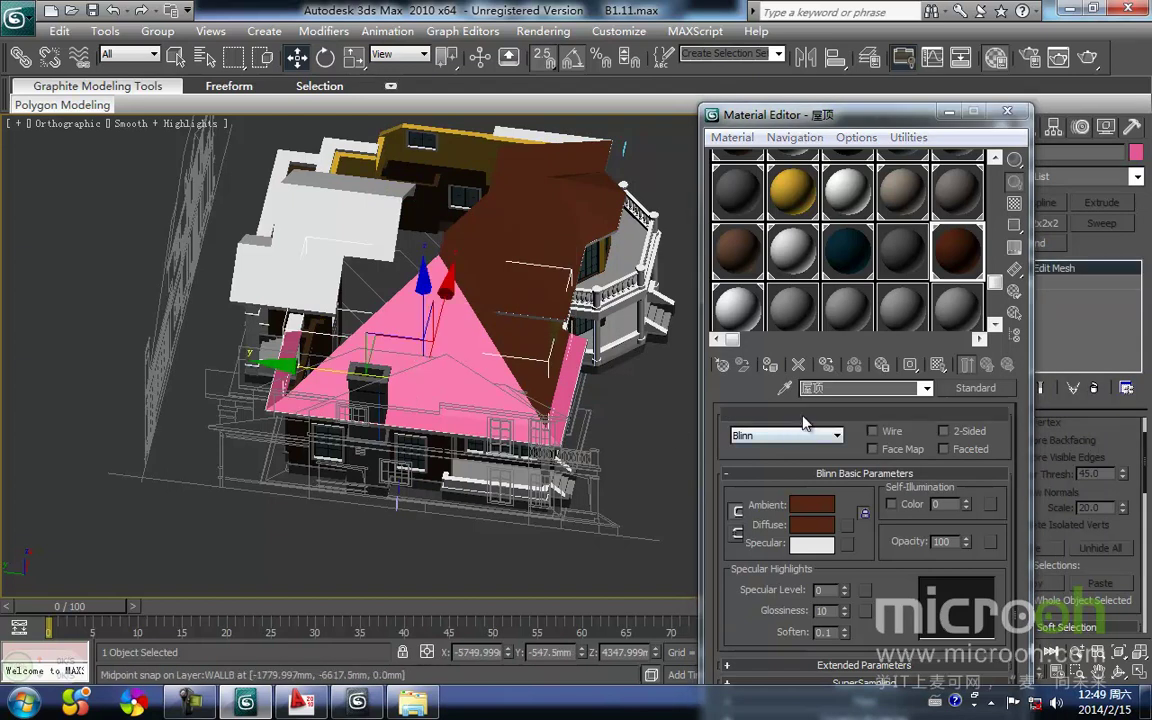
{"action": "left_click", "coordinate": [771, 368]}
{"action": "left_click", "coordinate": [562, 424]}
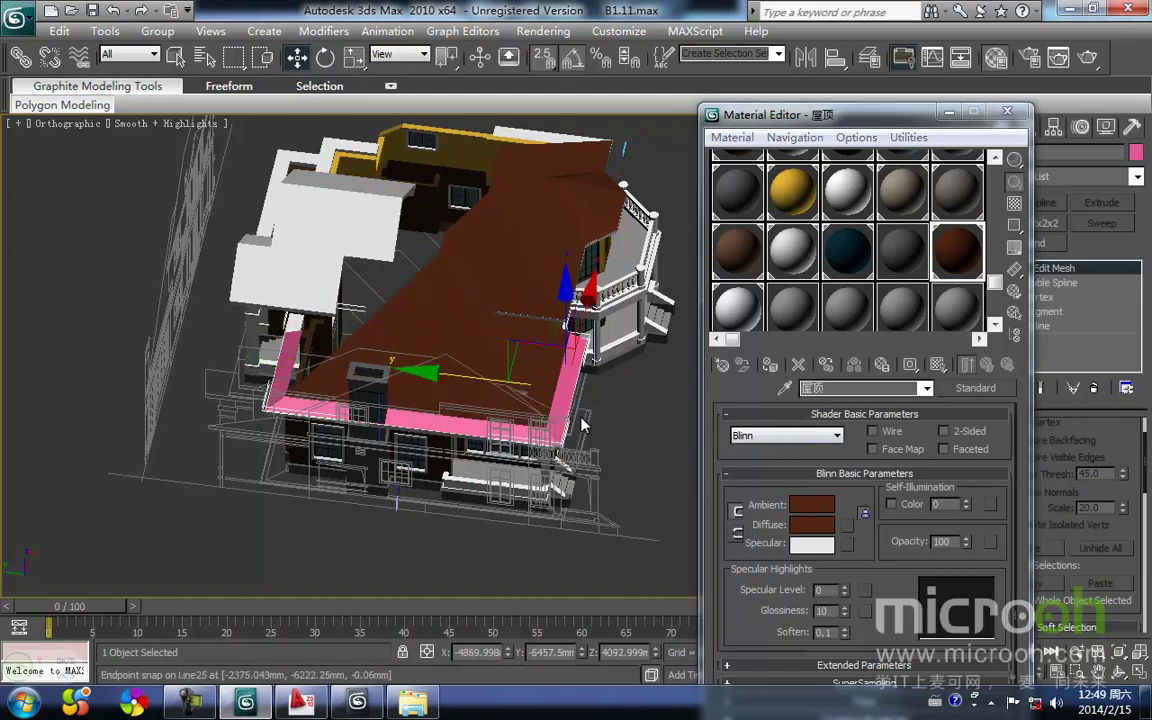
{"action": "left_click", "coordinate": [770, 366]}
{"action": "left_click", "coordinate": [590, 510]}
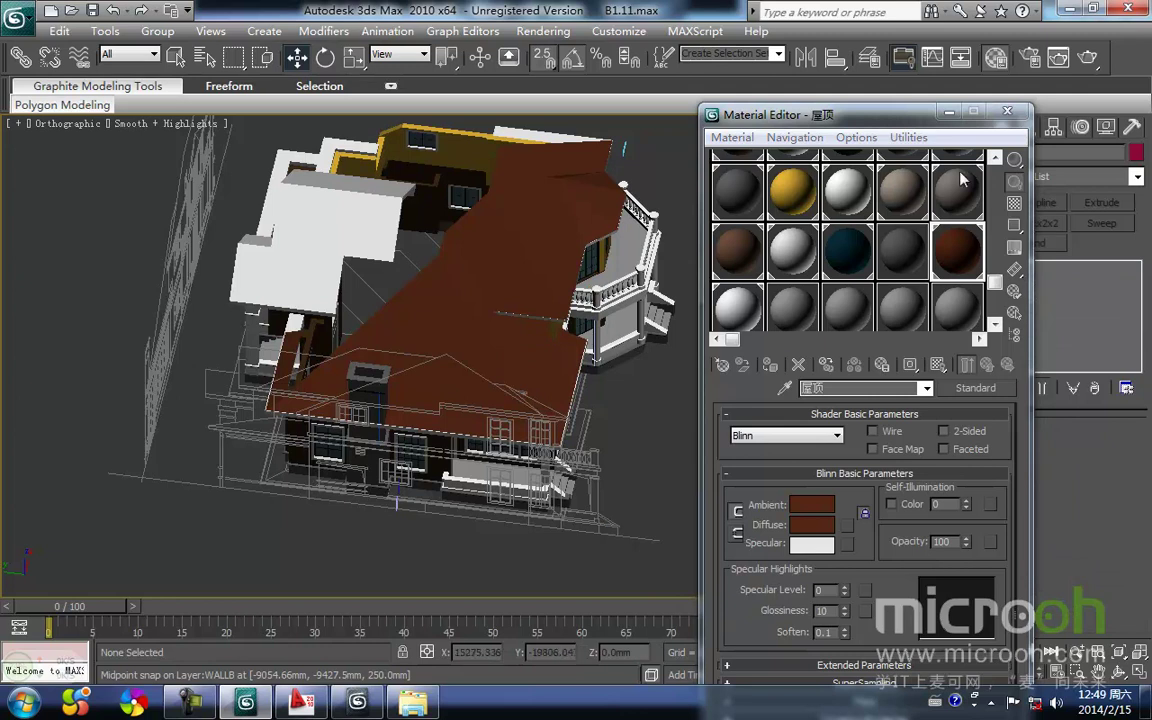
{"action": "left_click", "coordinate": [1006, 111]}
Switch to the wireframe Top view and hide the house geometry so only the CAD roof plan remains
{"action": "middle_click_drag", "start_coordinate": [710, 386], "coordinate": [671, 448], "text": "alt"}
{"action": "key", "text": "t"}
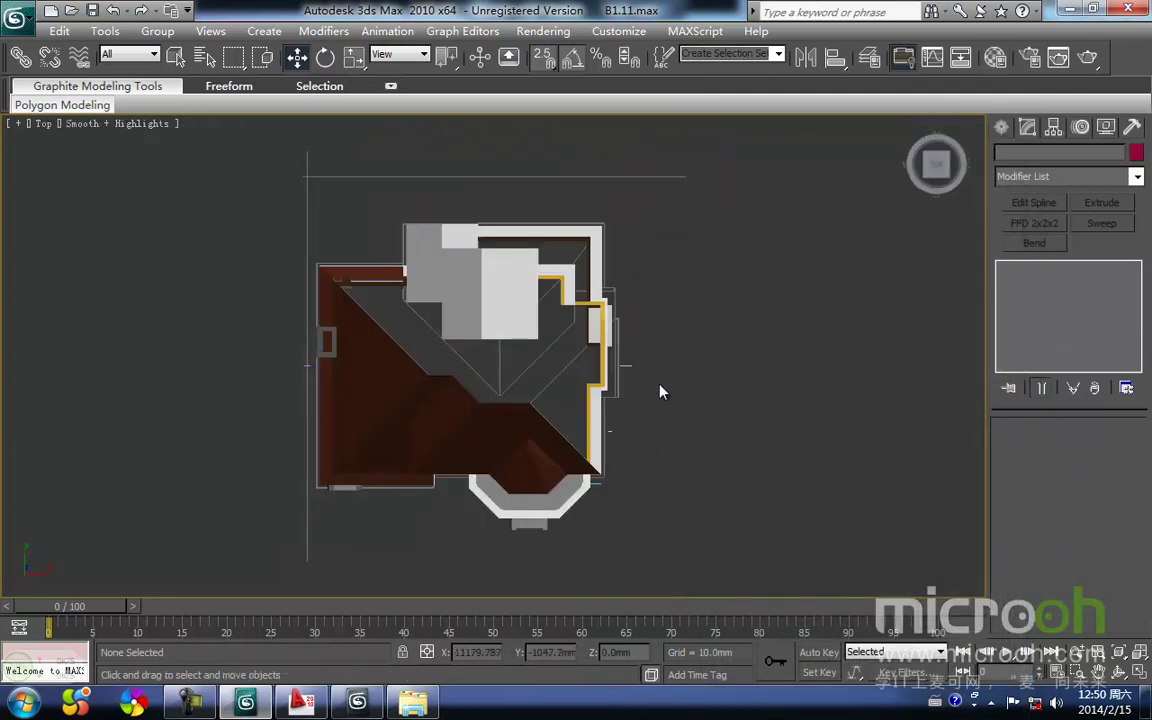
{"action": "scroll", "coordinate": [557, 413], "scroll_direction": "up", "scroll_amount": 4}
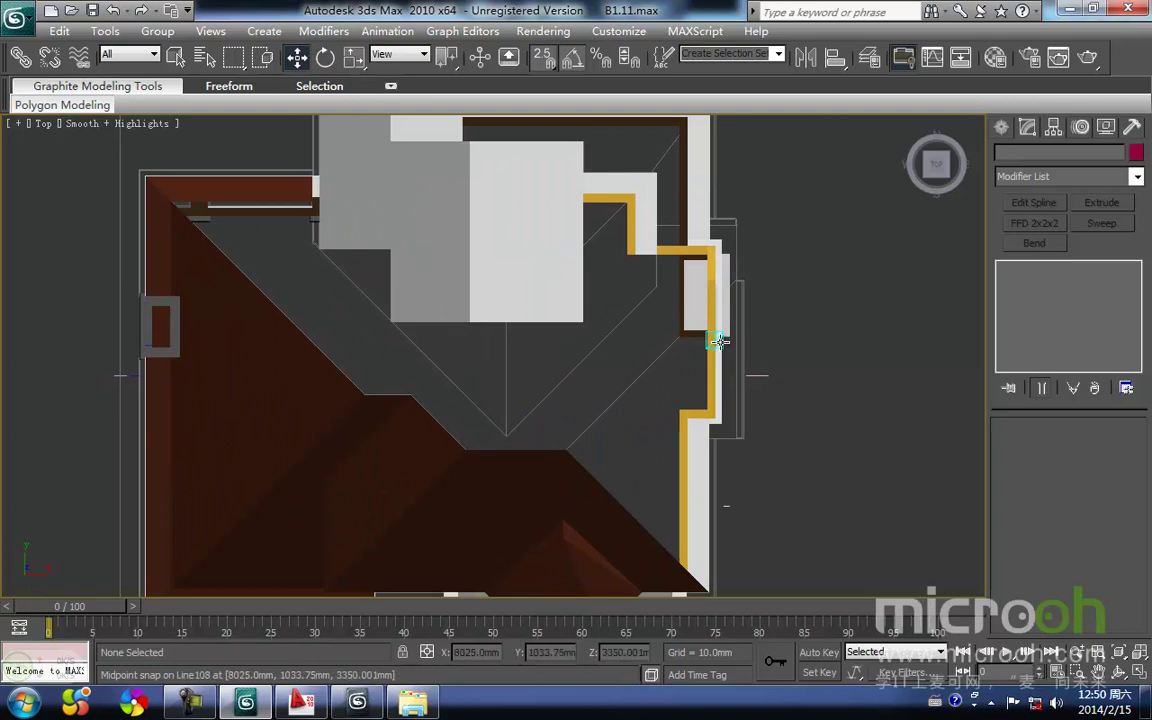
{"action": "mouse_move", "coordinate": [653, 381]}
{"action": "middle_mouse_down"}
{"action": "mouse_move", "coordinate": [666, 373]}
{"action": "mouse_move", "coordinate": [576, 331]}
{"action": "middle_mouse_up"}
{"action": "key", "text": "F3"}
{"action": "key", "text": "shift+g"}
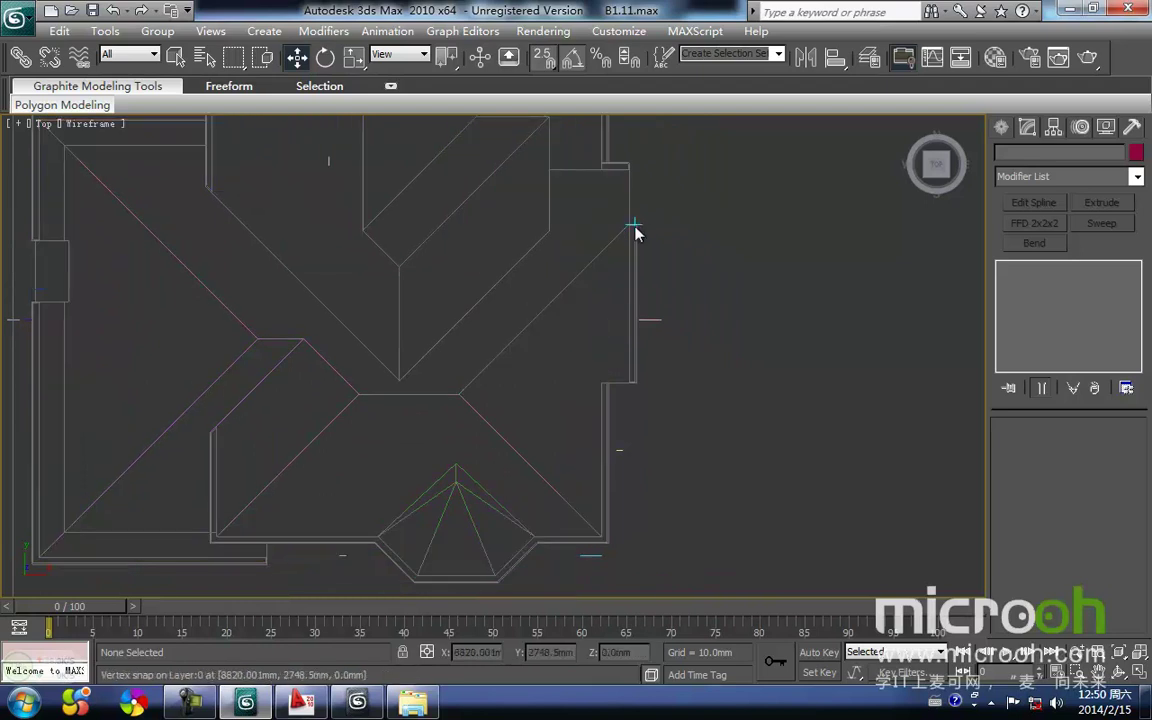
Trace the main roof's right-hand slope as a closed five-point line from the ridge end around the stepped eave
{"action": "left_click", "coordinate": [1003, 127]}
{"action": "left_click", "coordinate": [1034, 256]}
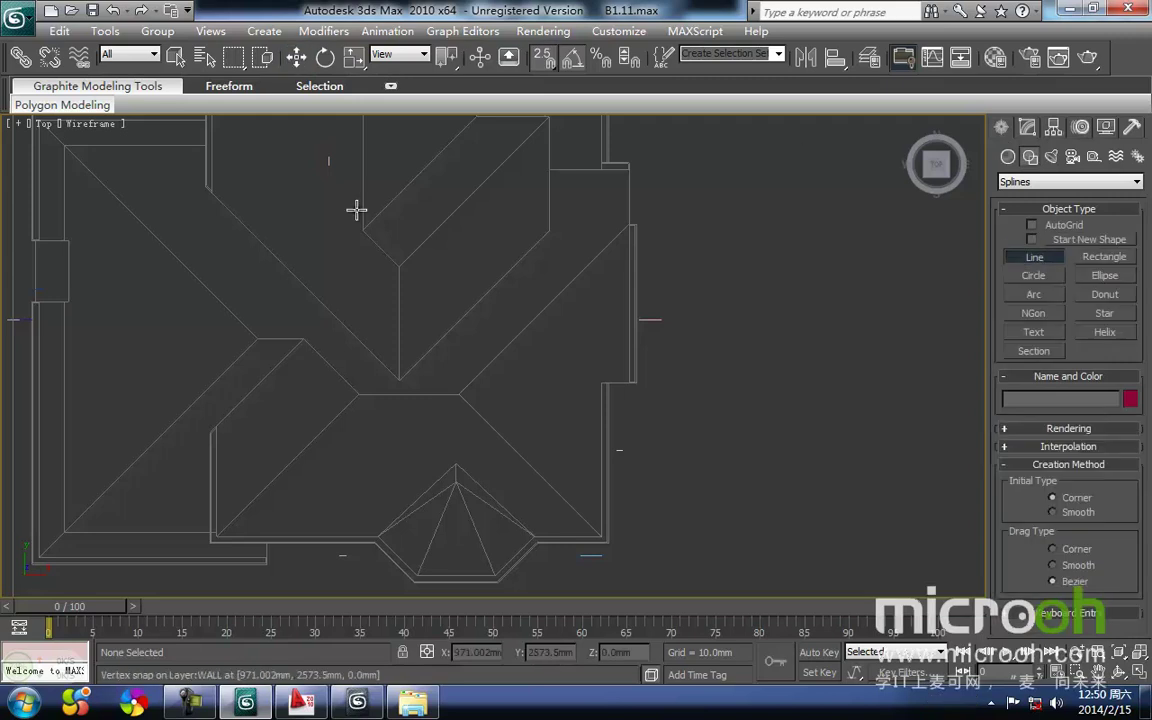
{"action": "left_click", "coordinate": [458, 393]}
{"action": "left_click", "coordinate": [630, 222]}
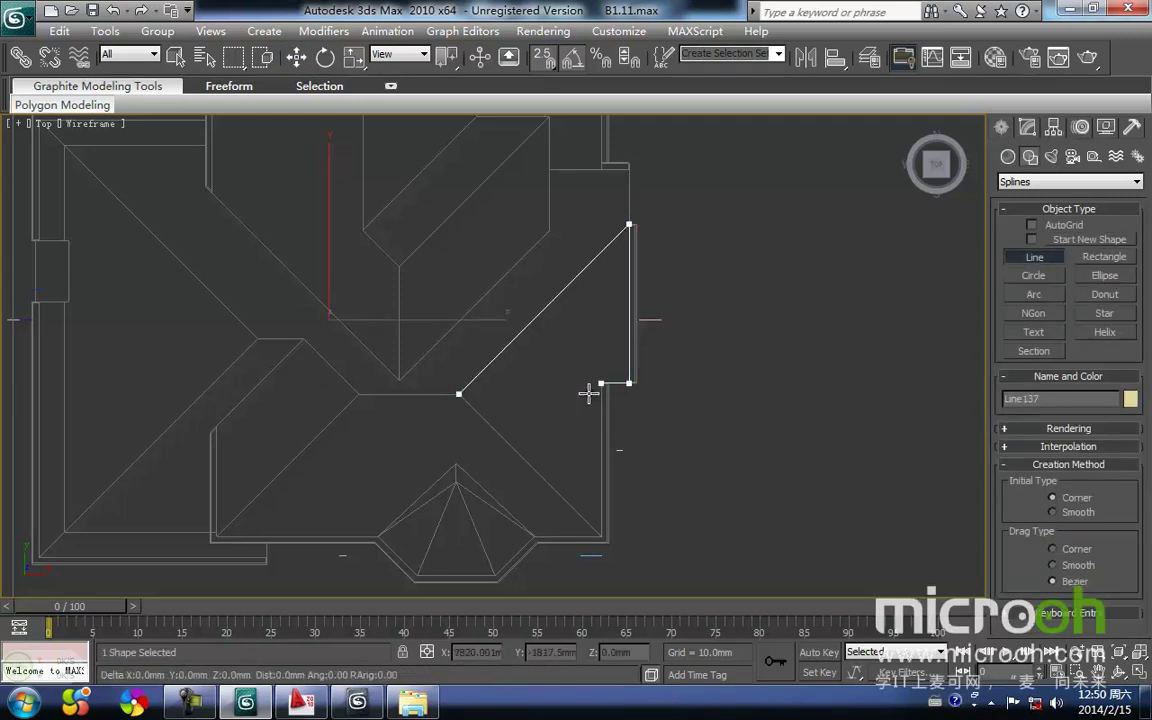
{"action": "left_click", "coordinate": [458, 396]}
{"action": "left_click", "coordinate": [548, 406]}
{"action": "key", "text": "w"}
{"action": "left_click", "coordinate": [648, 432]}
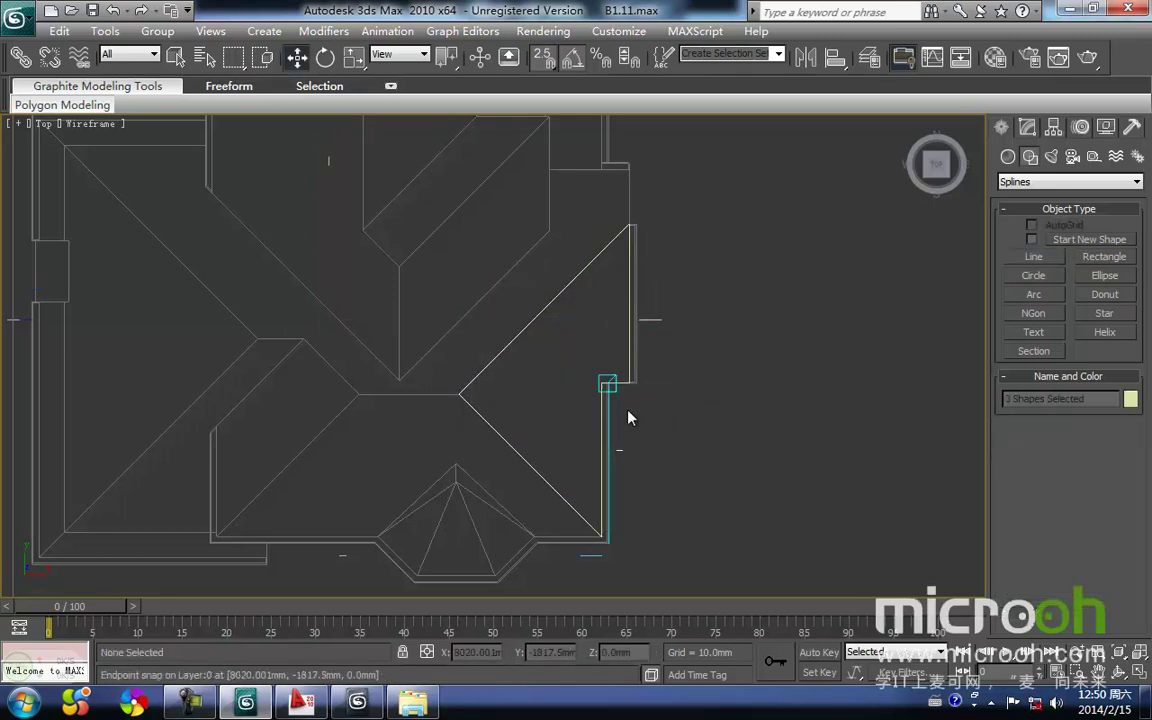
Raise the traced slope outline in the Front view to the top of the lower projecting eave, snapped at Z 5940.062 mm
{"action": "left_click", "coordinate": [595, 380]}
{"action": "key", "text": "f"}
{"action": "scroll", "coordinate": [548, 310], "scroll_direction": "down", "scroll_amount": 3}
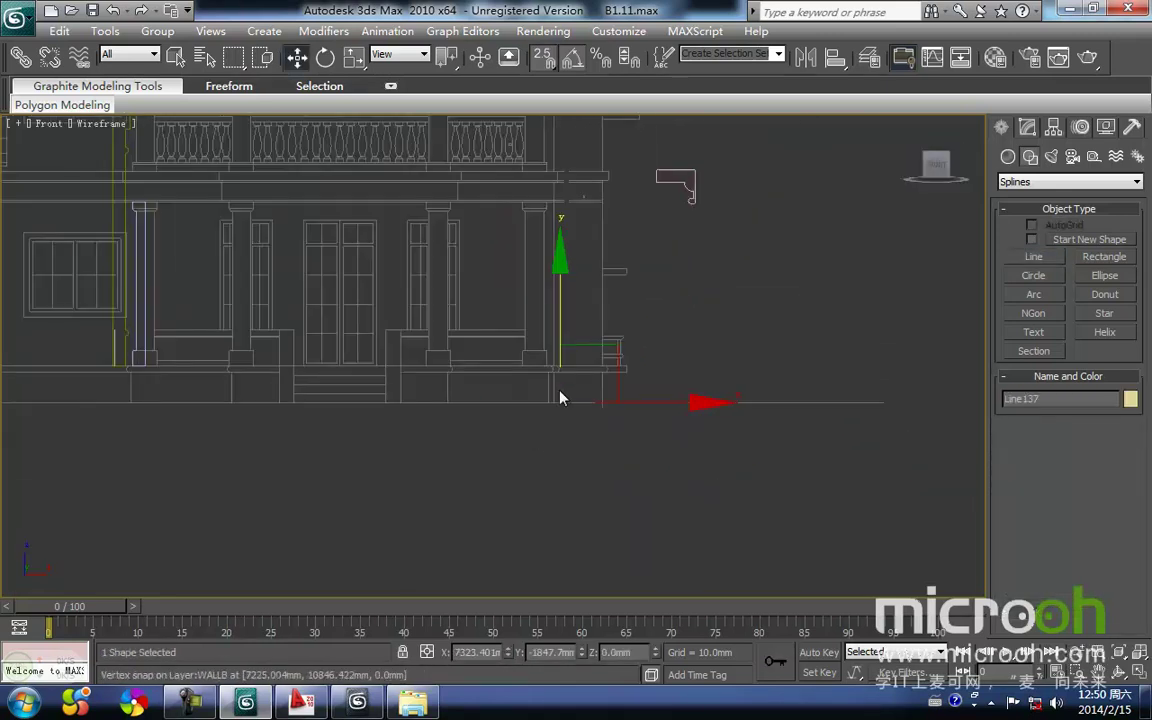
{"action": "left_click_drag", "start_coordinate": [536, 325], "coordinate": [545, 234]}
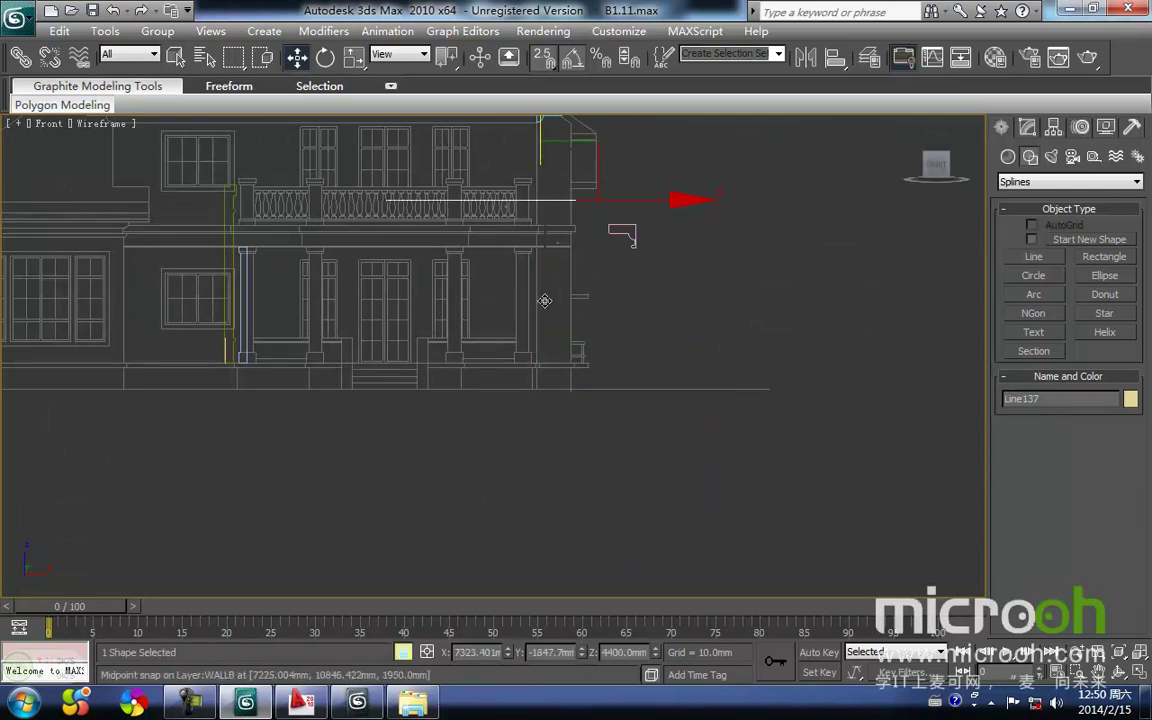
{"action": "middle_click_drag", "start_coordinate": [547, 352], "coordinate": [553, 513]}
{"action": "key", "text": "space"}
{"action": "left_click_drag", "start_coordinate": [548, 272], "coordinate": [534, 195]}
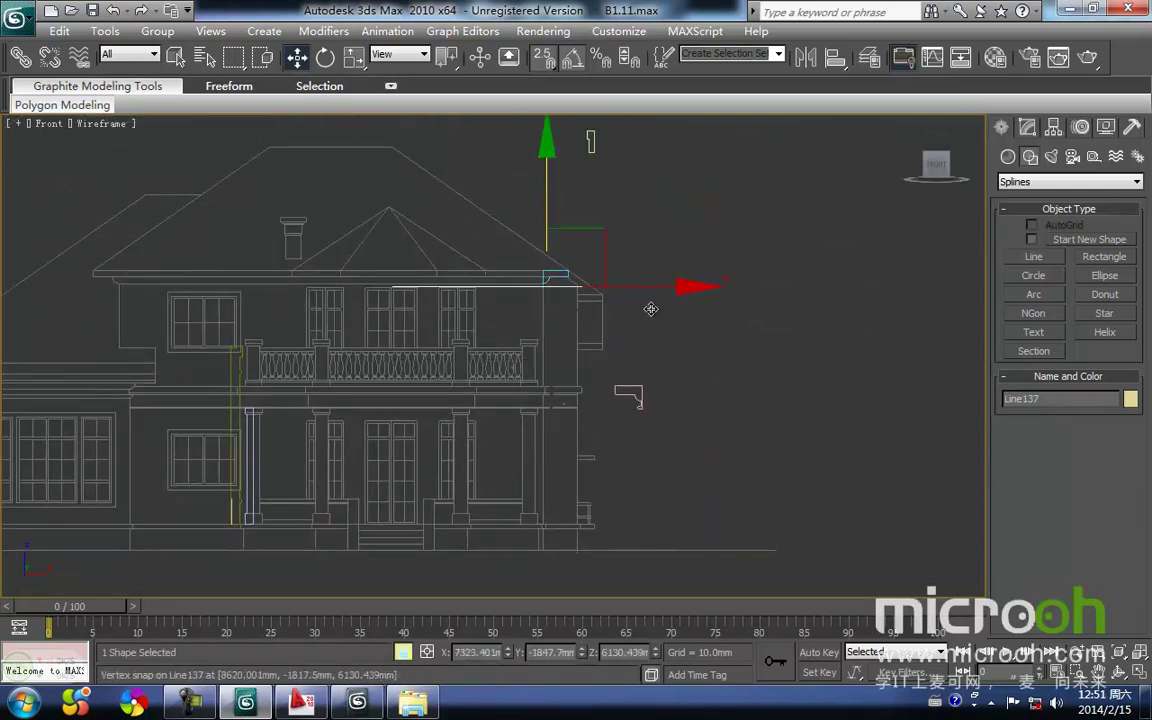
{"action": "scroll", "coordinate": [650, 309], "scroll_direction": "up", "scroll_amount": 3}
{"action": "middle_click_drag", "start_coordinate": [703, 266], "coordinate": [687, 282]}
{"action": "left_click_drag", "start_coordinate": [565, 240], "coordinate": [698, 251]}
{"action": "scroll", "coordinate": [757, 328], "scroll_direction": "up", "scroll_amount": 3}
{"action": "middle_click_drag", "start_coordinate": [764, 296], "coordinate": [563, 434]}
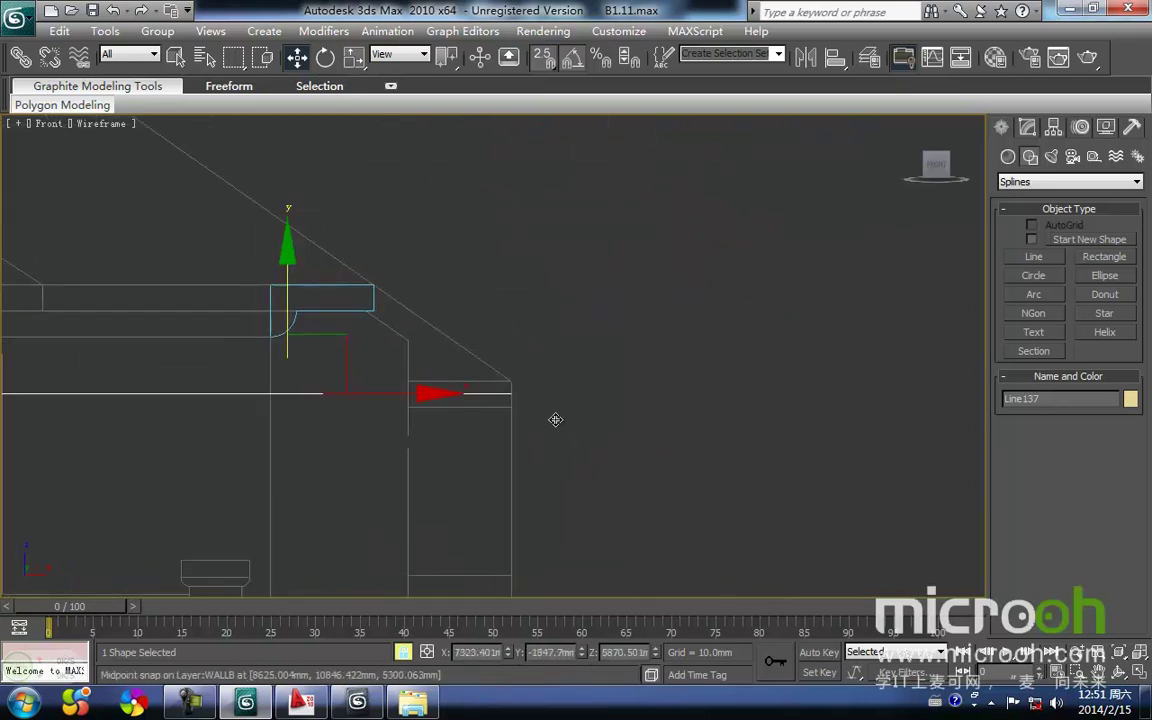
{"action": "left_click_drag", "start_coordinate": [511, 392], "coordinate": [512, 381]}
Raise the slope outline's inner vertex to the end of the main roof's ridge line in the Front view
{"action": "scroll", "coordinate": [380, 385], "scroll_direction": "down", "scroll_amount": 3}
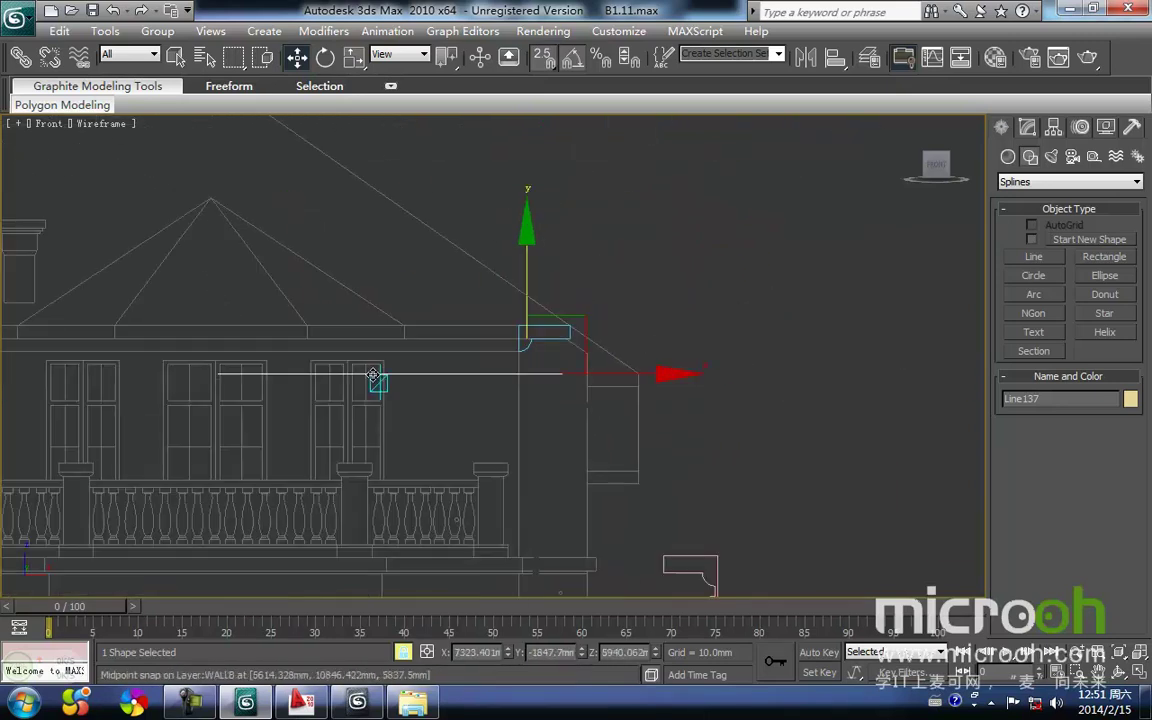
{"action": "middle_click_drag", "start_coordinate": [373, 380], "coordinate": [540, 390]}
{"action": "key", "text": "1"}
{"action": "middle_click_drag", "start_coordinate": [417, 401], "coordinate": [497, 497]}
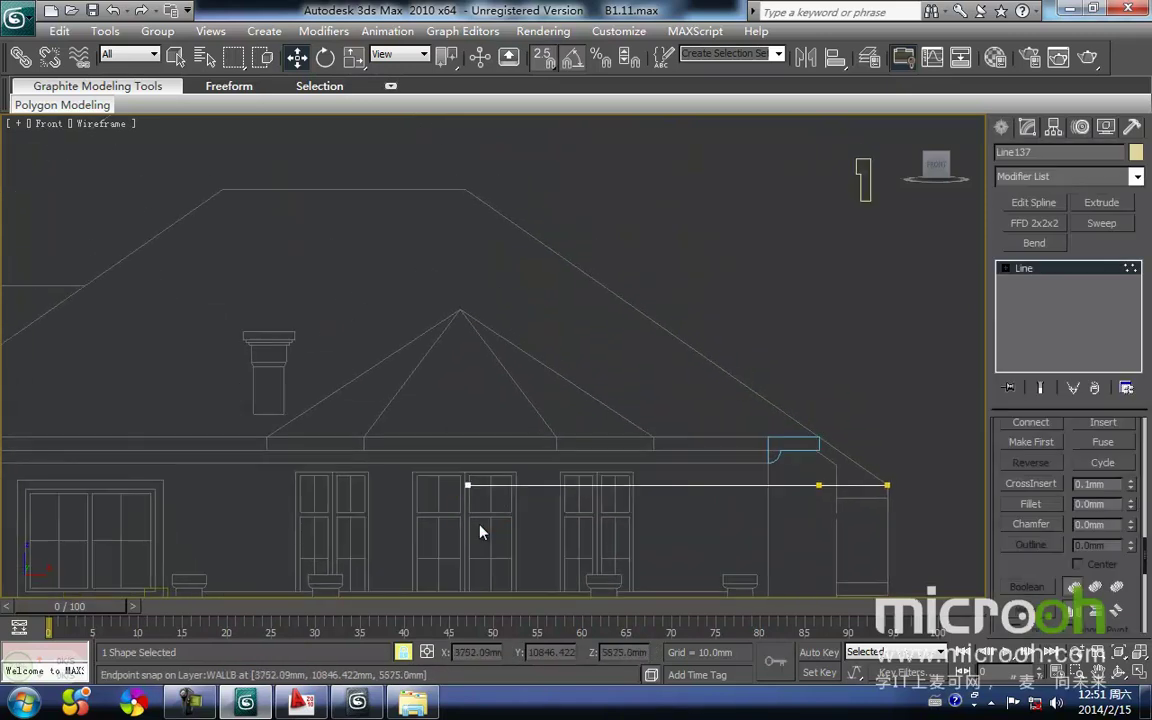
{"action": "left_click_drag", "start_coordinate": [478, 517], "coordinate": [412, 450]}
{"action": "key", "text": "t"}
{"action": "scroll", "coordinate": [460, 425], "scroll_direction": "down", "scroll_amount": 6}
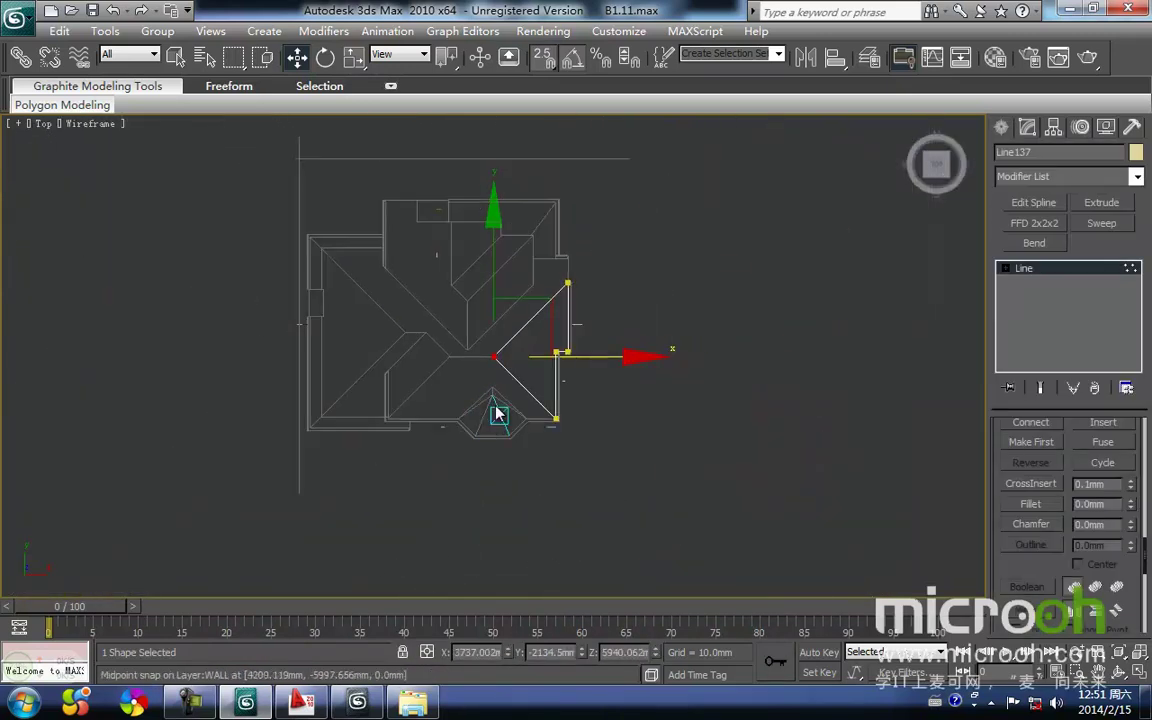
{"action": "left_click", "coordinate": [493, 356]}
{"action": "key", "text": "f"}
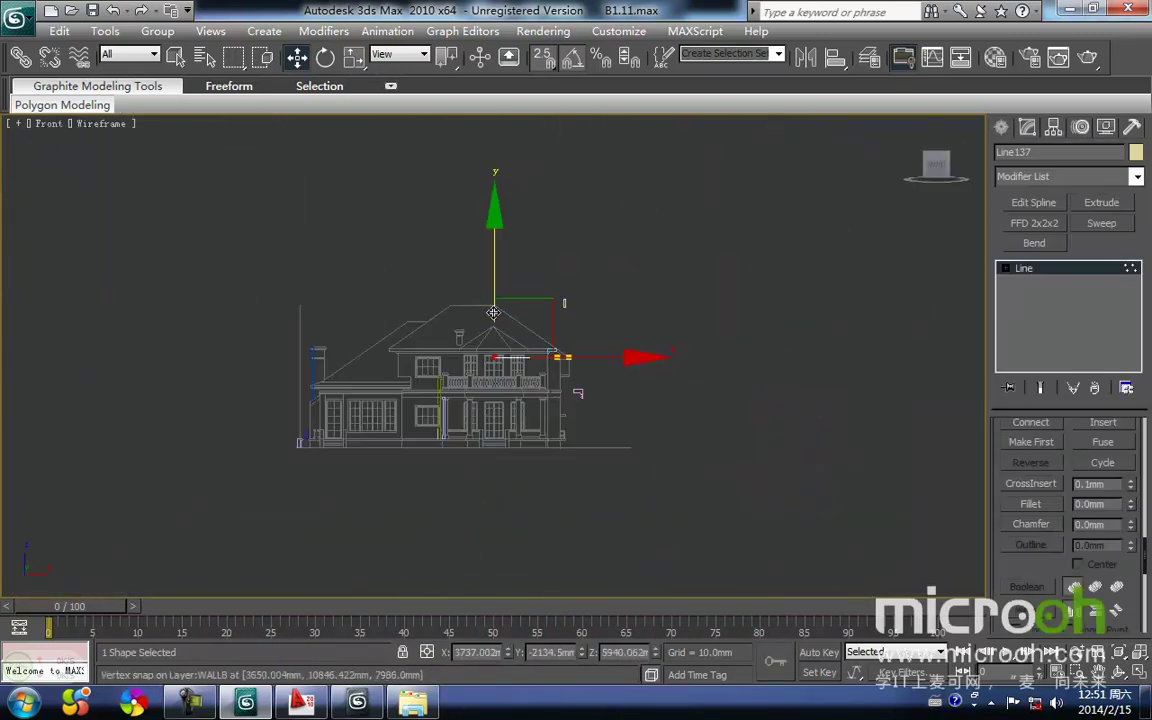
{"action": "left_click_drag", "start_coordinate": [497, 279], "coordinate": [497, 223]}
{"action": "scroll", "coordinate": [497, 223], "scroll_direction": "up", "scroll_amount": 5}
{"action": "middle_click_drag", "start_coordinate": [479, 202], "coordinate": [470, 334]}
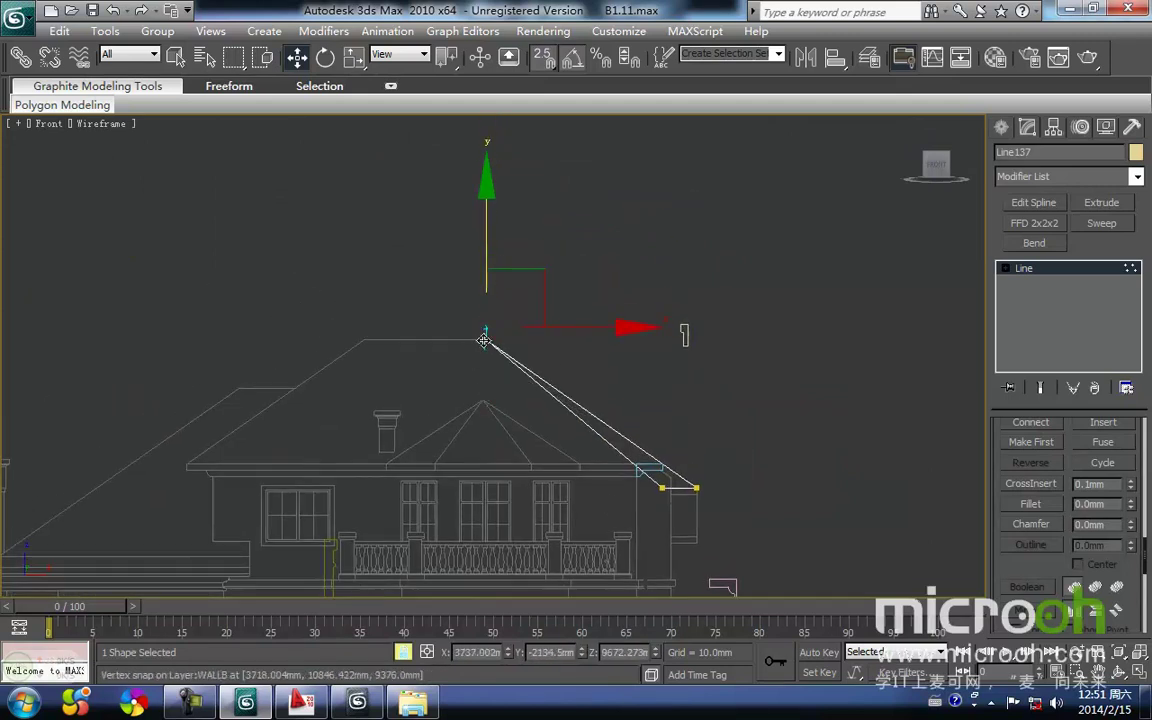
Raise the slope outline's two inner eave vertices in the Front view to the top of the upper eave at Z 6500 mm
{"action": "left_click", "coordinate": [662, 487]}
{"action": "key", "text": "t"}
{"action": "scroll", "coordinate": [600, 480], "scroll_direction": "down", "scroll_amount": 5}
{"action": "left_click", "coordinate": [497, 411], "text": "ctrl"}
{"action": "scroll", "coordinate": [500, 418], "scroll_direction": "up", "scroll_amount": 4}
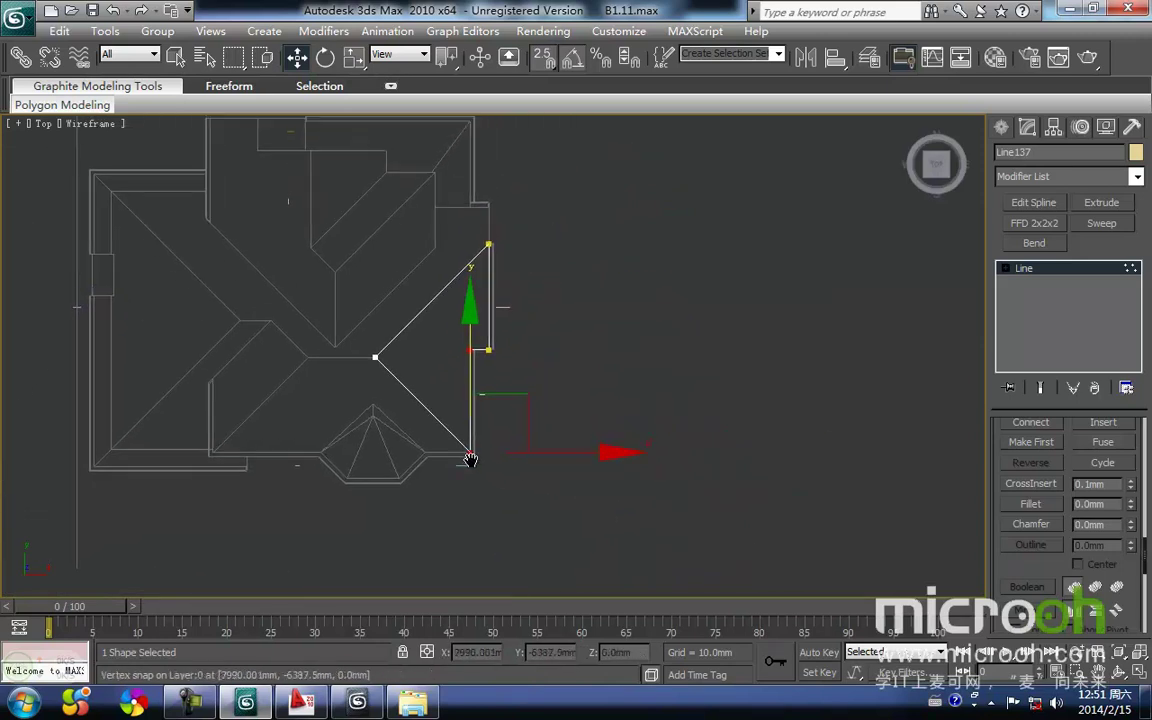
{"action": "key", "text": "f"}
{"action": "scroll", "coordinate": [495, 357], "scroll_direction": "up", "scroll_amount": 4}
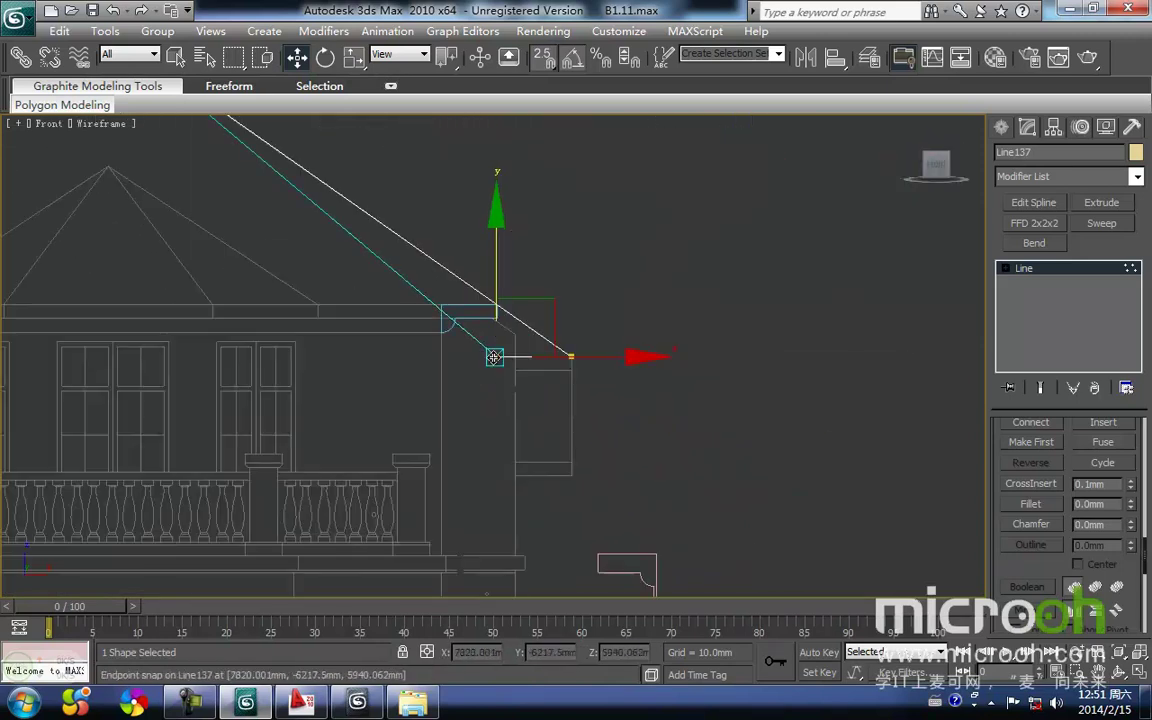
{"action": "key", "text": "space"}
{"action": "left_click_drag", "start_coordinate": [495, 359], "coordinate": [498, 299]}
{"action": "scroll", "coordinate": [498, 299], "scroll_direction": "up", "scroll_amount": 6}
{"action": "scroll", "coordinate": [496, 341], "scroll_direction": "up", "scroll_amount": 3}
{"action": "middle_click_drag", "start_coordinate": [471, 285], "coordinate": [517, 376]}
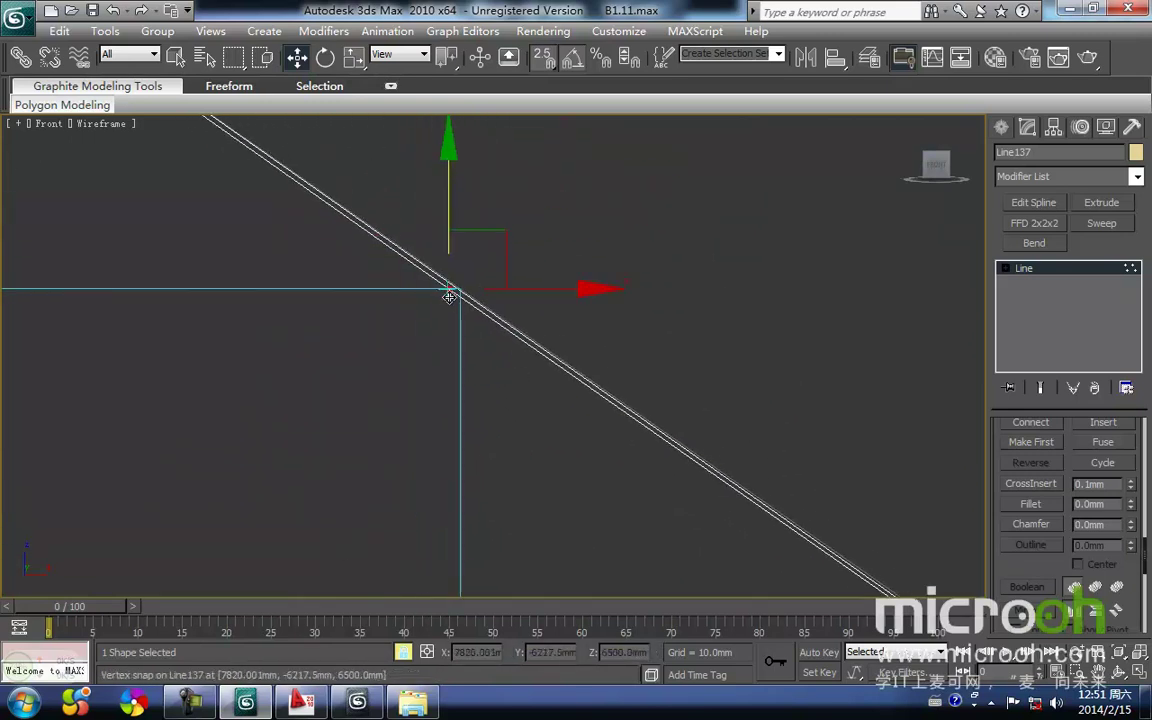
Check the adjusted right-hand slope outline from above, from the front and at an angle
{"action": "key", "text": "t"}
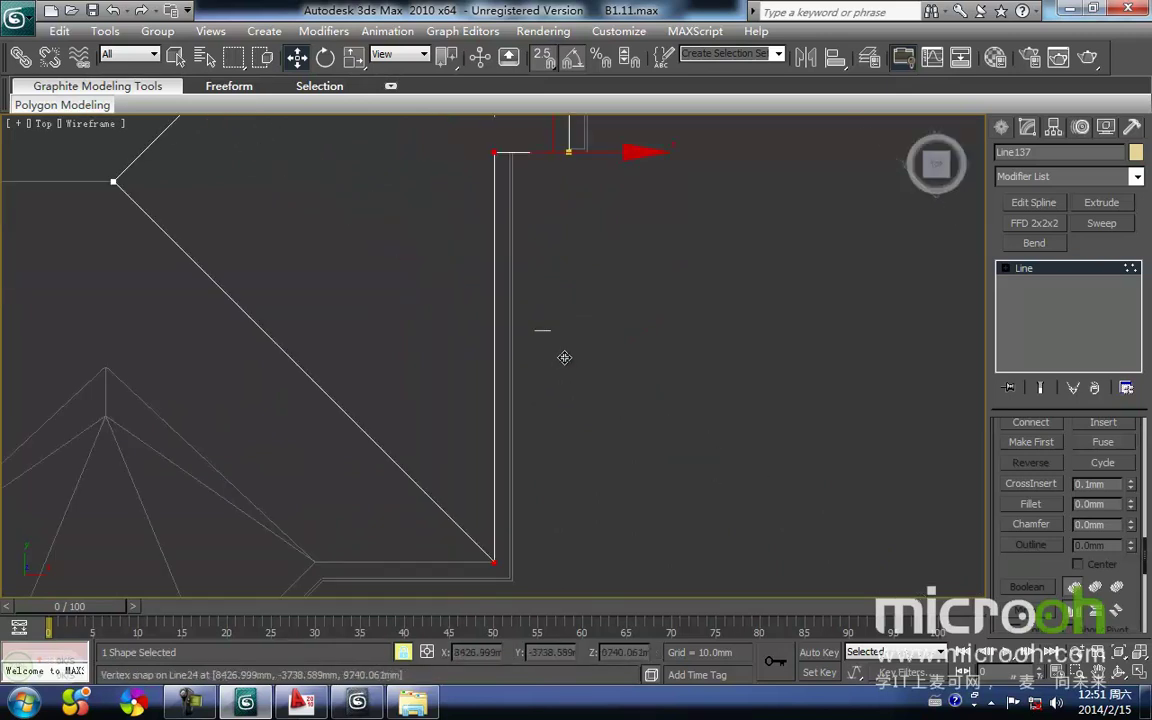
{"action": "scroll", "coordinate": [546, 331], "scroll_direction": "down", "scroll_amount": 4}
{"action": "mouse_move", "coordinate": [546, 308]}
{"action": "middle_mouse_down"}
{"action": "mouse_move", "coordinate": [535, 355]}
{"action": "mouse_move", "coordinate": [540, 321]}
{"action": "middle_mouse_up"}
{"action": "scroll", "coordinate": [512, 445], "scroll_direction": "up", "scroll_amount": 3}
{"action": "middle_click_drag", "start_coordinate": [522, 513], "coordinate": [547, 345]}
{"action": "scroll", "coordinate": [552, 347], "scroll_direction": "up", "scroll_amount": 3}
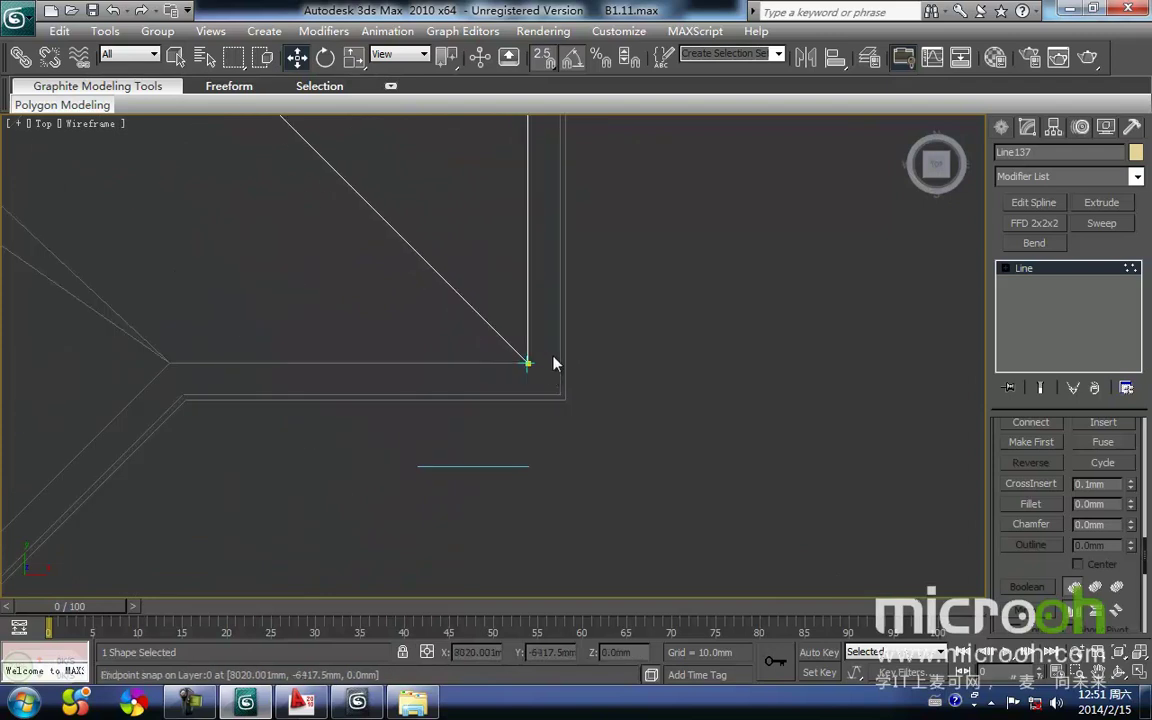
{"action": "scroll", "coordinate": [548, 360], "scroll_direction": "down", "scroll_amount": 5}
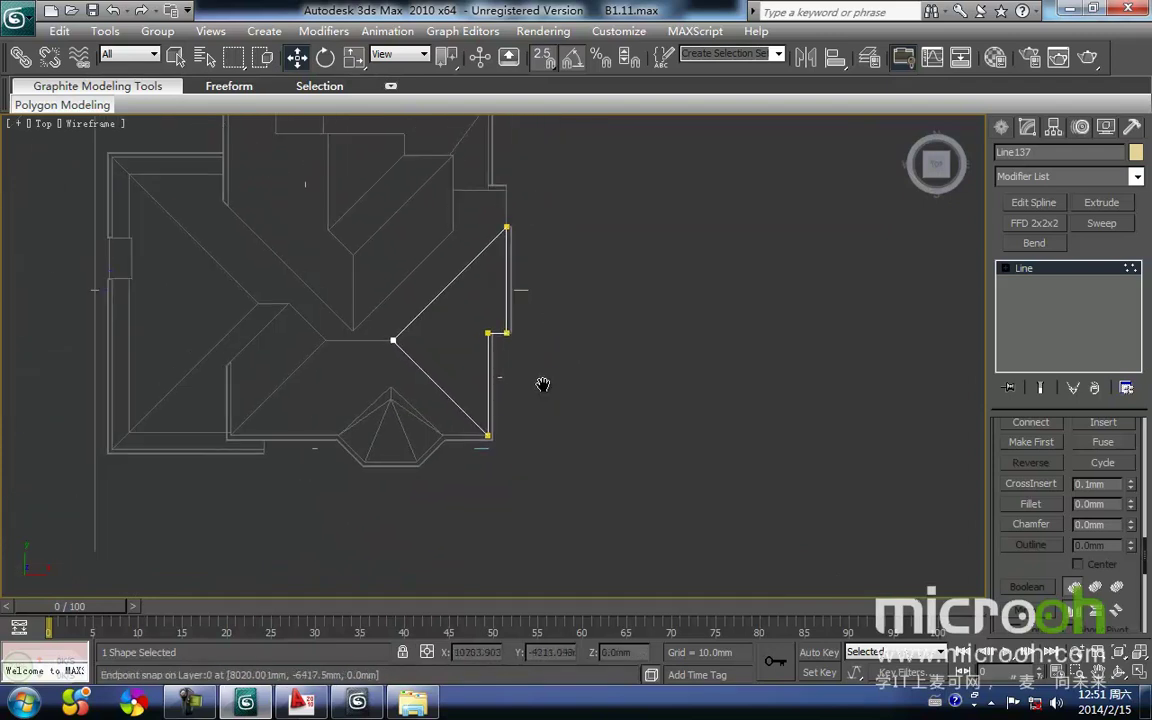
{"action": "middle_click_drag", "start_coordinate": [527, 442], "coordinate": [523, 415]}
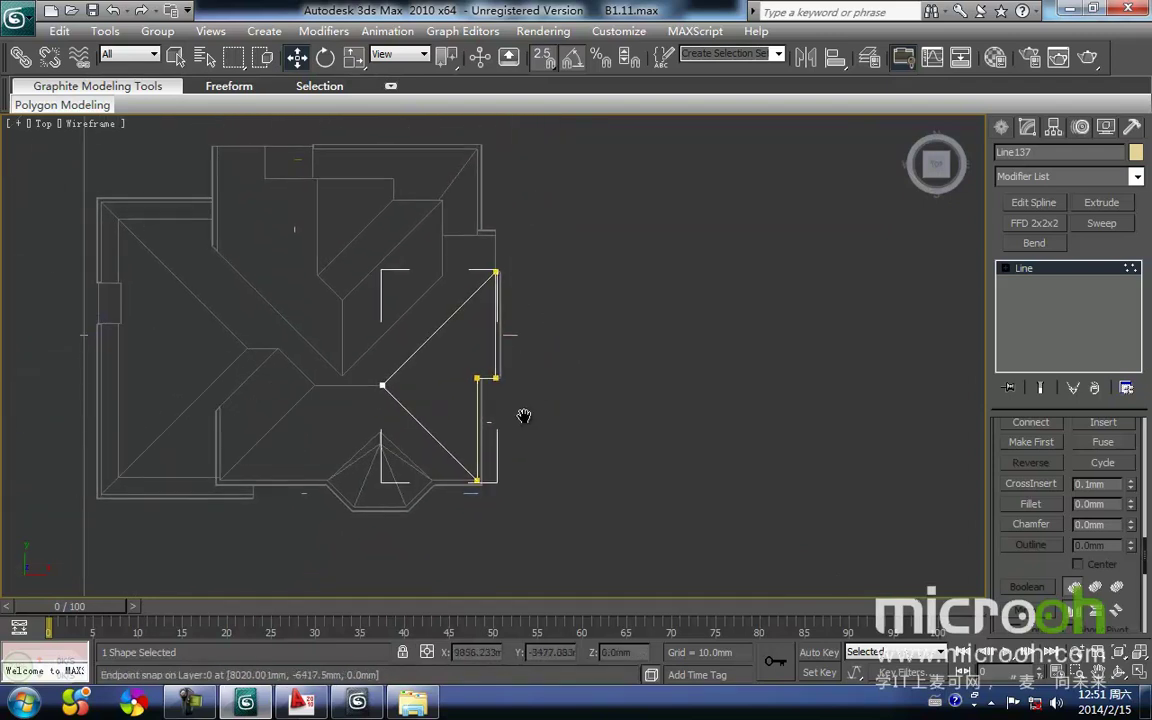
{"action": "key", "text": "f"}
{"action": "middle_click_drag", "start_coordinate": [594, 362], "coordinate": [445, 226]}
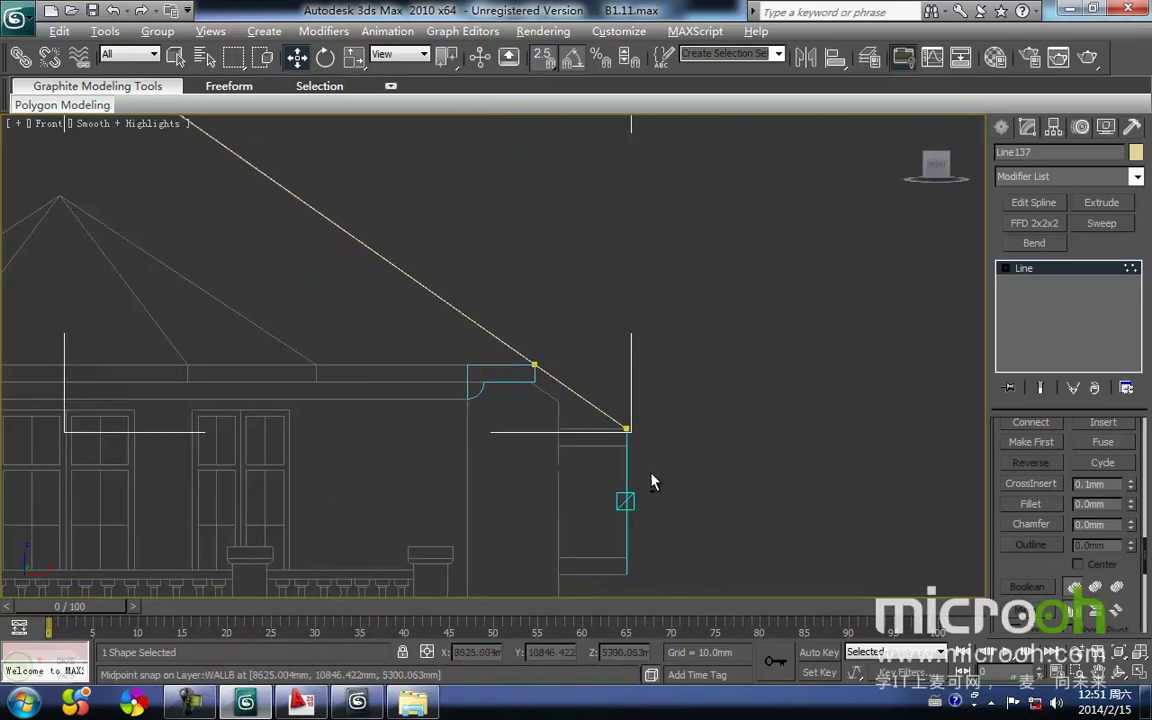
{"action": "middle_click_drag", "start_coordinate": [637, 479], "coordinate": [608, 488], "text": "alt"}
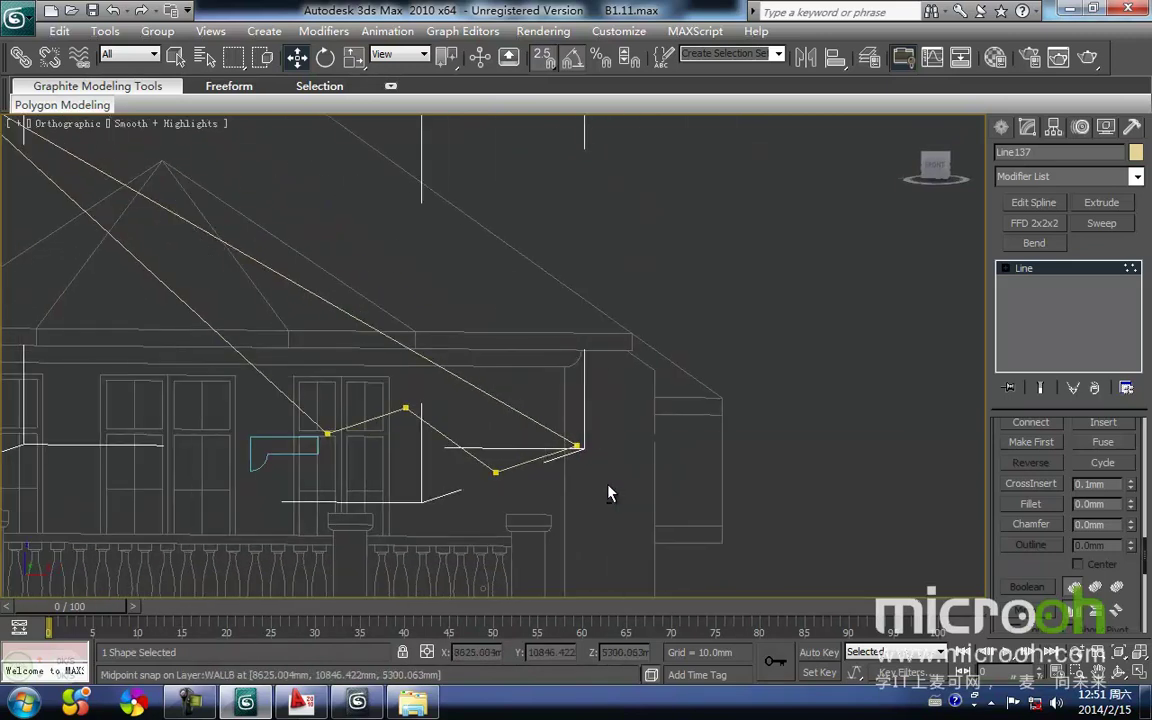
Turn the closed right-hand slope outline into a surface with the Edit Mesh modifier
{"action": "key", "text": "t"}
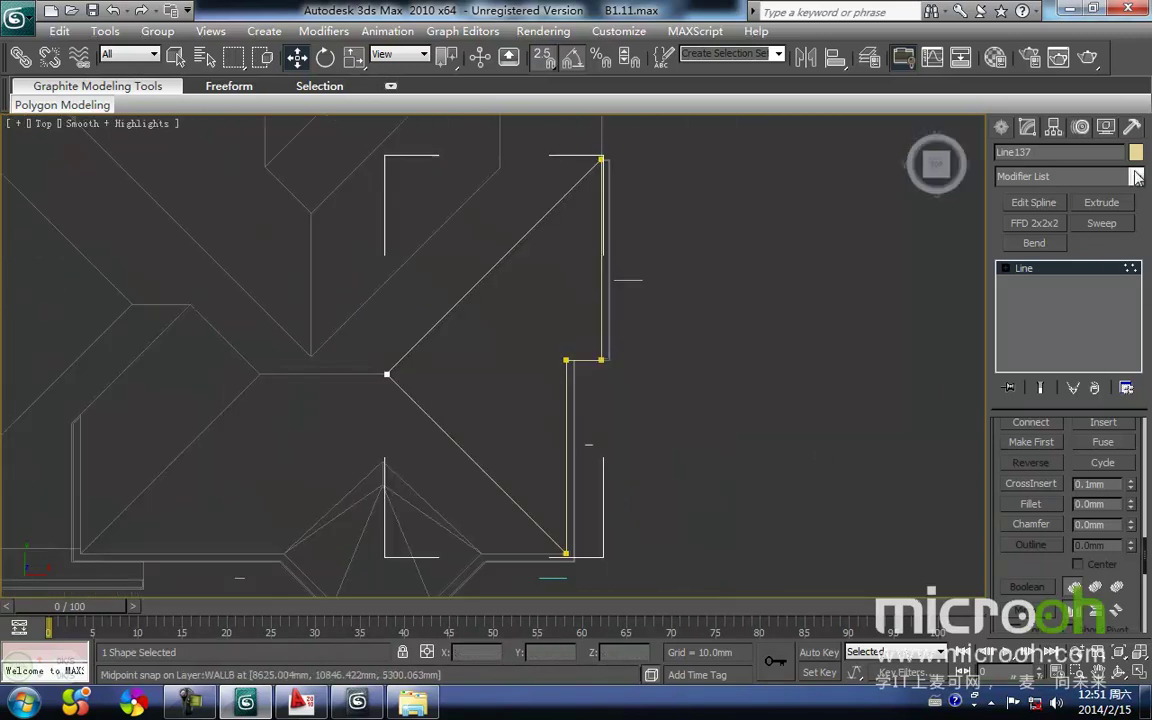
{"action": "left_click", "coordinate": [1136, 176]}
{"action": "scroll", "coordinate": [1003, 198], "scroll_direction": "down", "scroll_amount": 5}
{"action": "left_click", "coordinate": [1005, 194]}
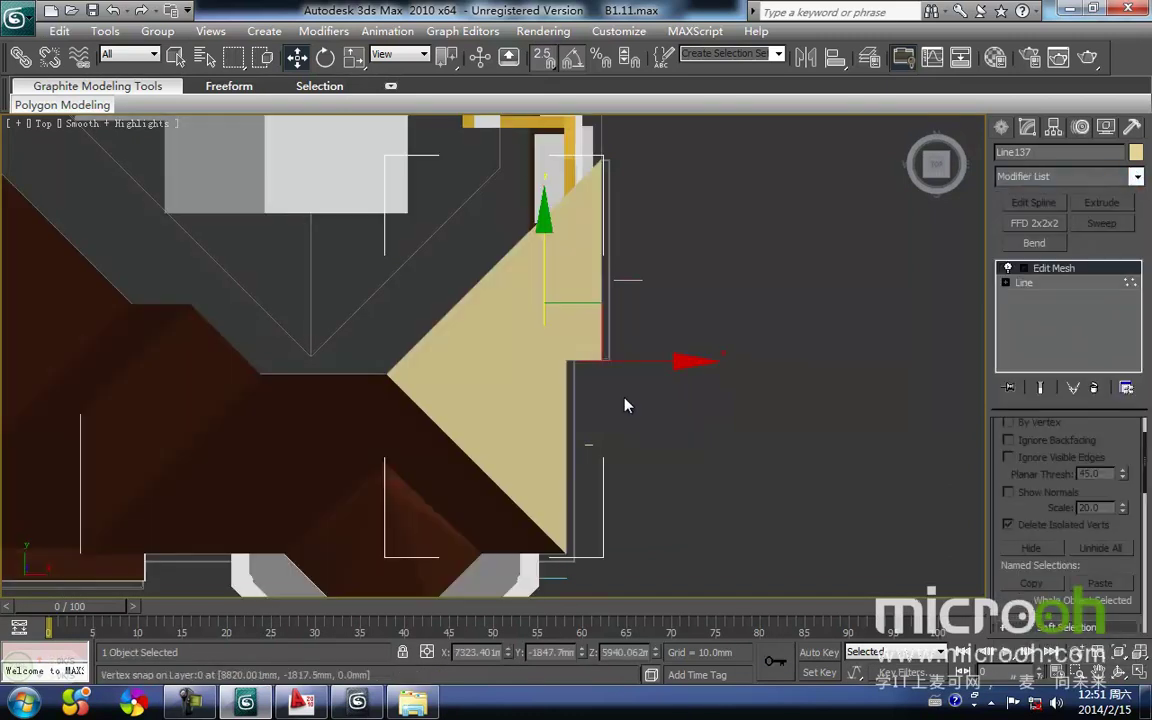
Assign the dark red-brown 屋顶 roof material to the new right-hand slope and deselect it
{"action": "key", "text": "m"}
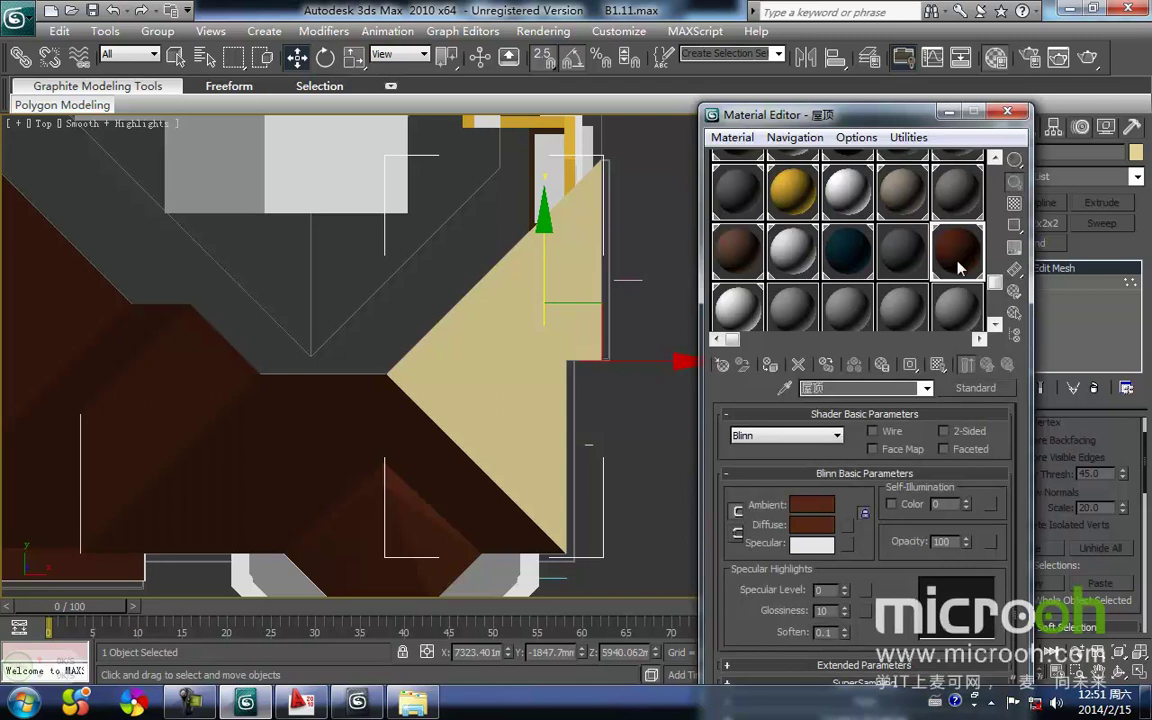
{"action": "left_click", "coordinate": [768, 368]}
{"action": "left_click", "coordinate": [645, 343]}
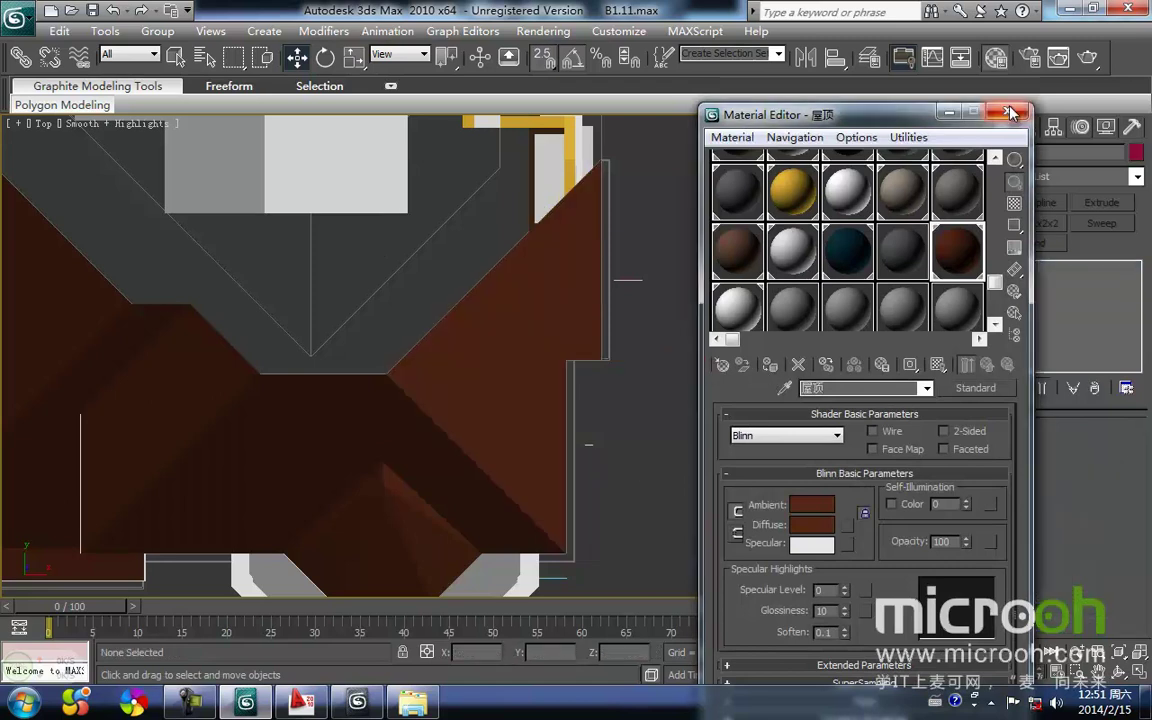
{"action": "key", "text": "m"}
{"action": "scroll", "coordinate": [660, 420], "scroll_direction": "down", "scroll_amount": 4}
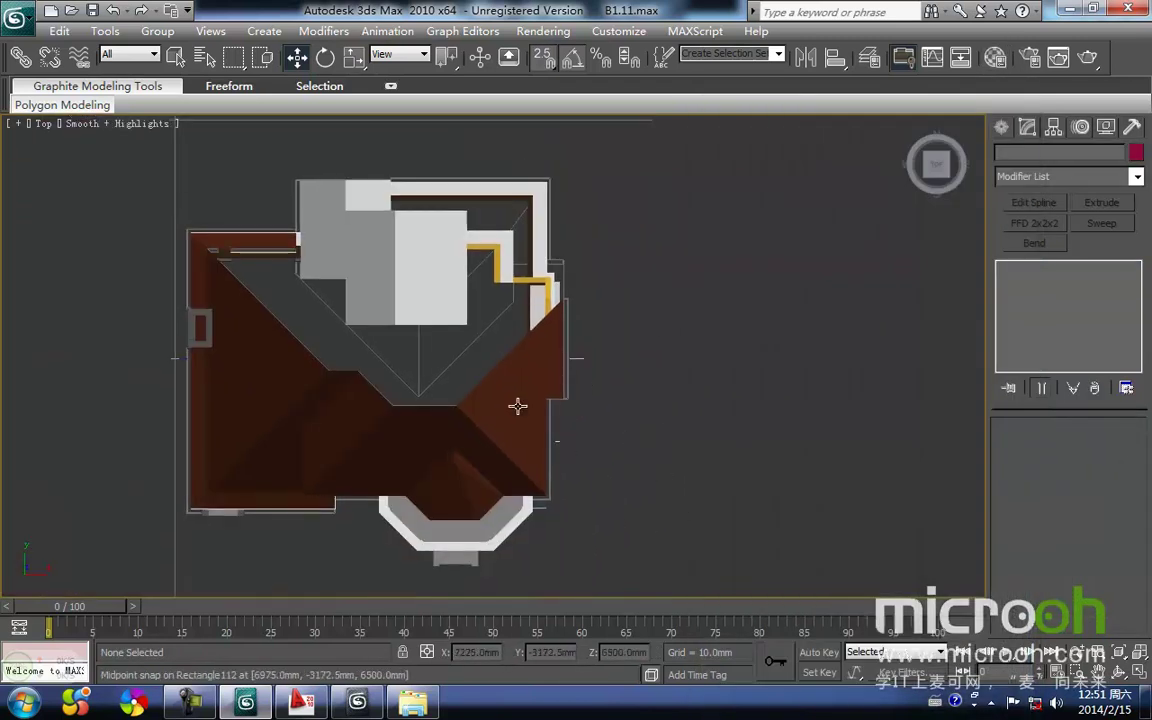
Show the 北立面 elevation layer and hide the 南立面 layer
{"action": "key", "text": "F3"}
{"action": "key", "text": "F3"}
{"action": "key", "text": "F3"}
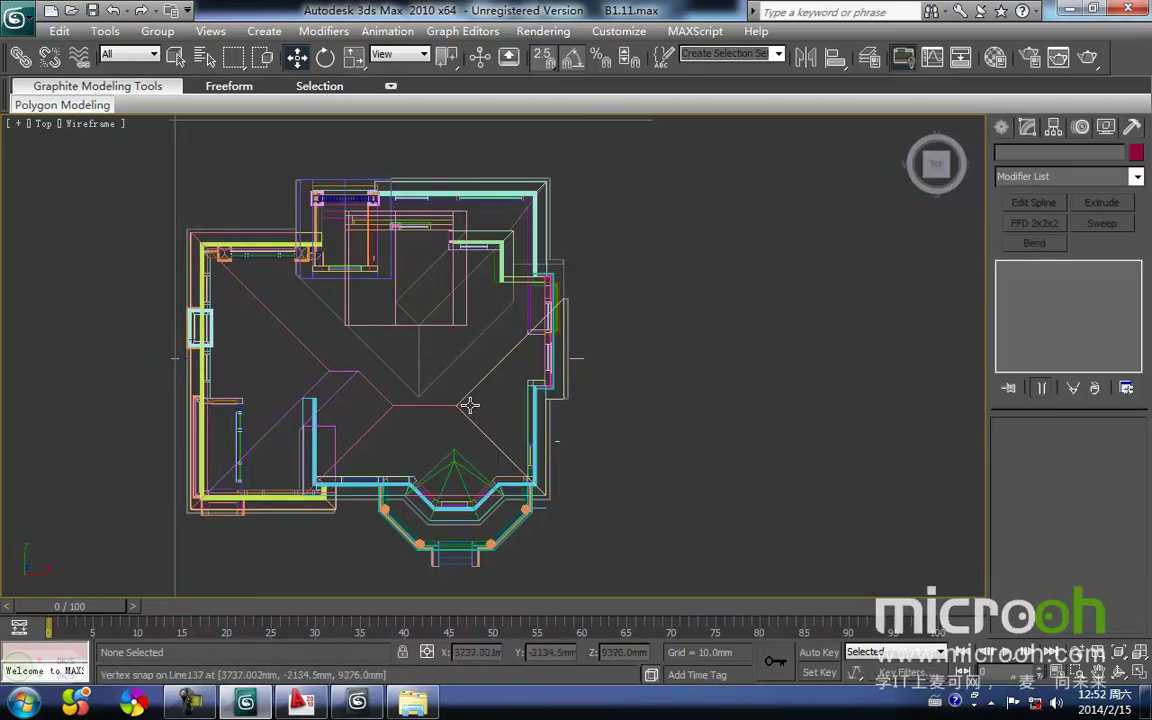
{"action": "middle_click_drag", "start_coordinate": [496, 417], "coordinate": [700, 200], "text": "alt"}
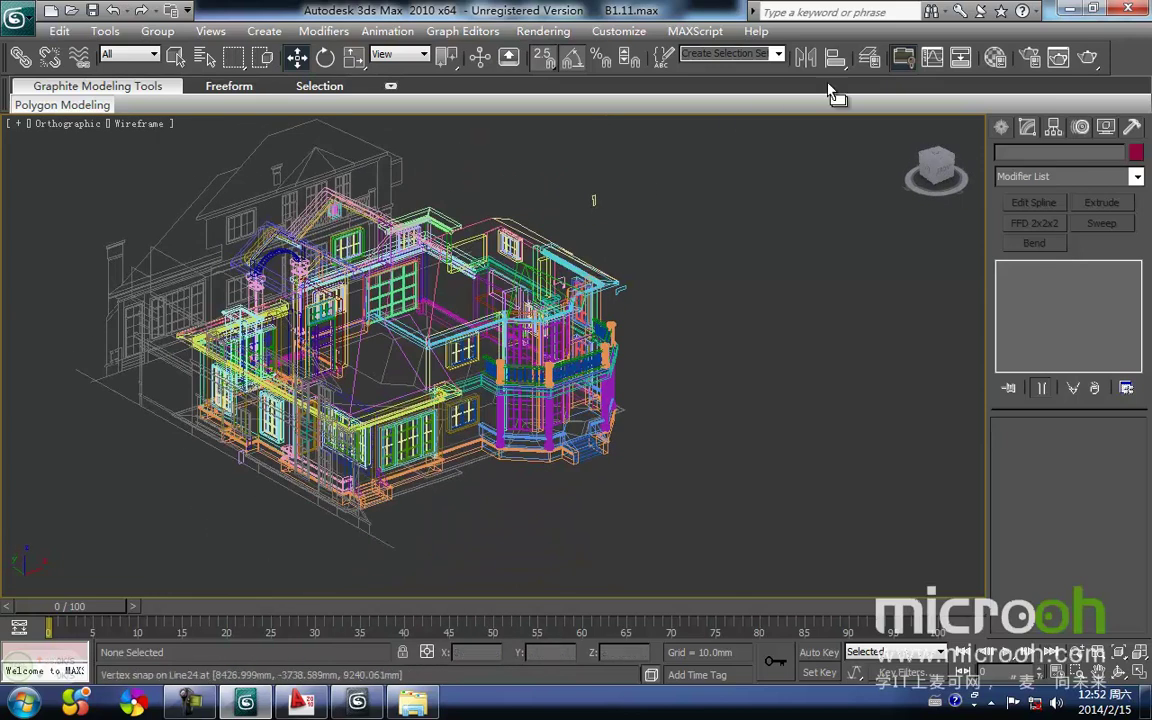
{"action": "left_click", "coordinate": [869, 58]}
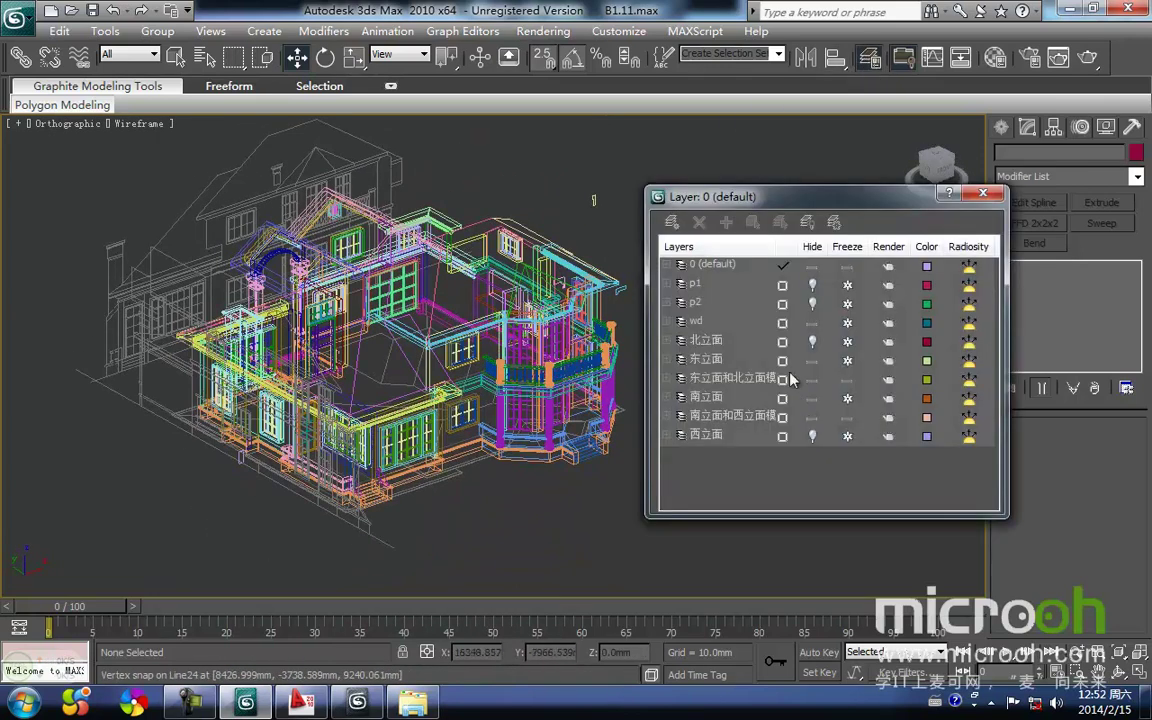
{"action": "left_click", "coordinate": [810, 341]}
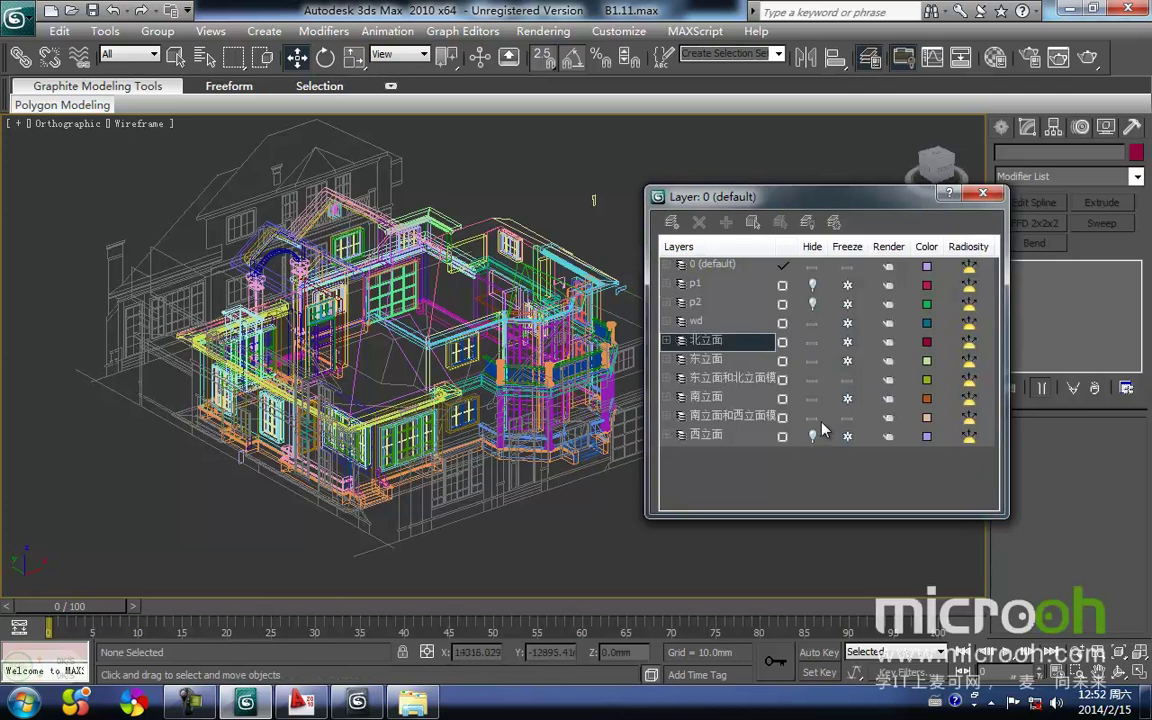
{"action": "left_click", "coordinate": [812, 398]}
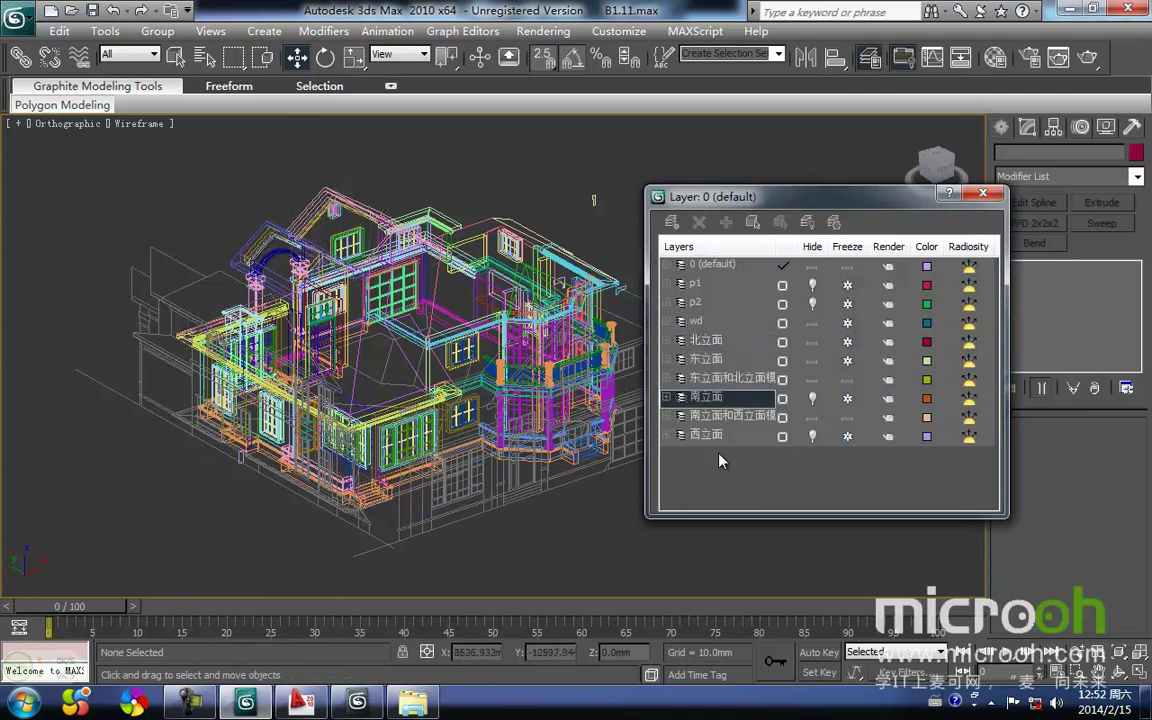
{"action": "left_click", "coordinate": [984, 194]}
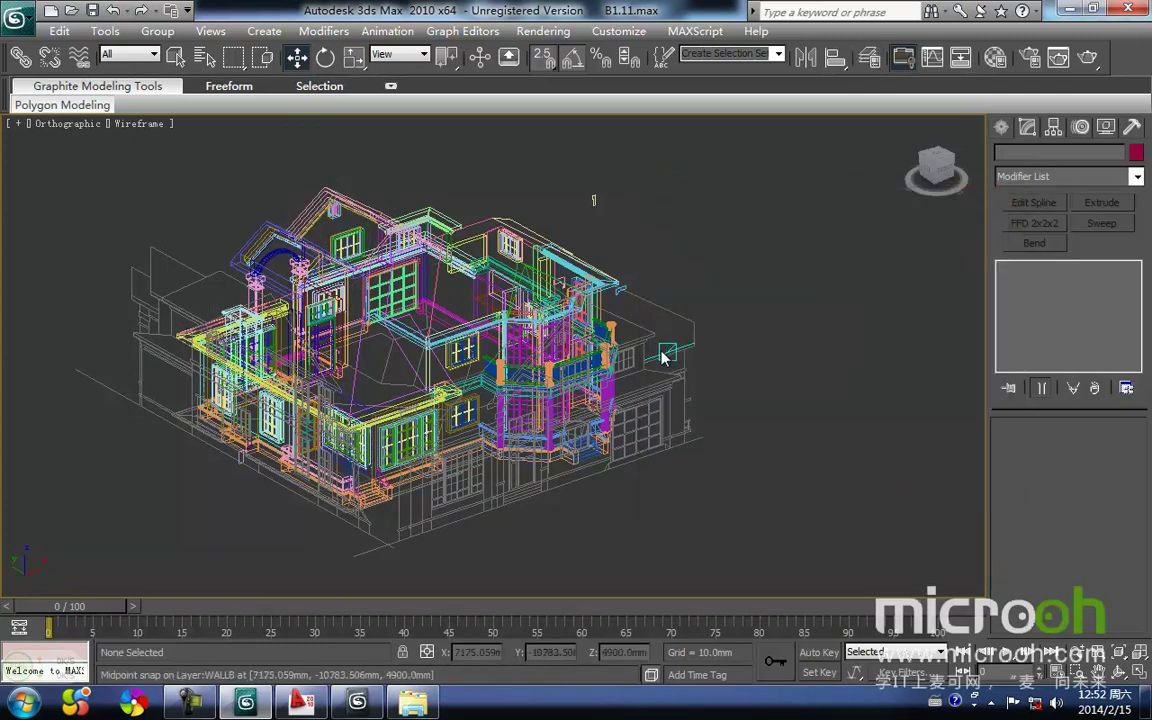
Hide the house geometry and display the CAD roof plan's rear part in the Top view
{"action": "scroll", "coordinate": [597, 400], "scroll_direction": "down", "scroll_amount": 2}
{"action": "key", "text": "k"}
{"action": "key", "text": "z"}
{"action": "middle_click_drag", "start_coordinate": [524, 311], "coordinate": [520, 382]}
{"action": "key", "text": "shift+g"}
{"action": "key", "text": "t"}
{"action": "scroll", "coordinate": [518, 375], "scroll_direction": "down", "scroll_amount": 5}
{"action": "middle_click_drag", "start_coordinate": [513, 337], "coordinate": [512, 359]}
{"action": "scroll", "coordinate": [512, 359], "scroll_direction": "up", "scroll_amount": 3}
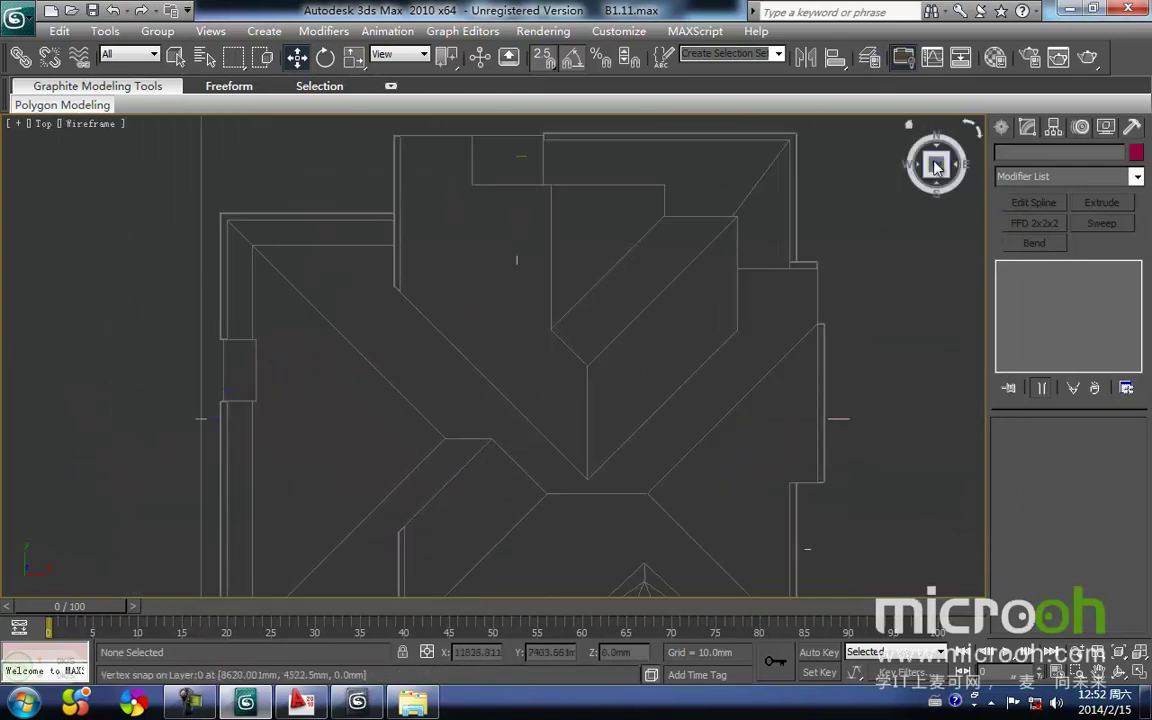
Trace the stepped roof slope above the entrance as a closed eight-point line, snapped to the CAD eave, valley and ridge corners
{"action": "left_click", "coordinate": [1001, 127]}
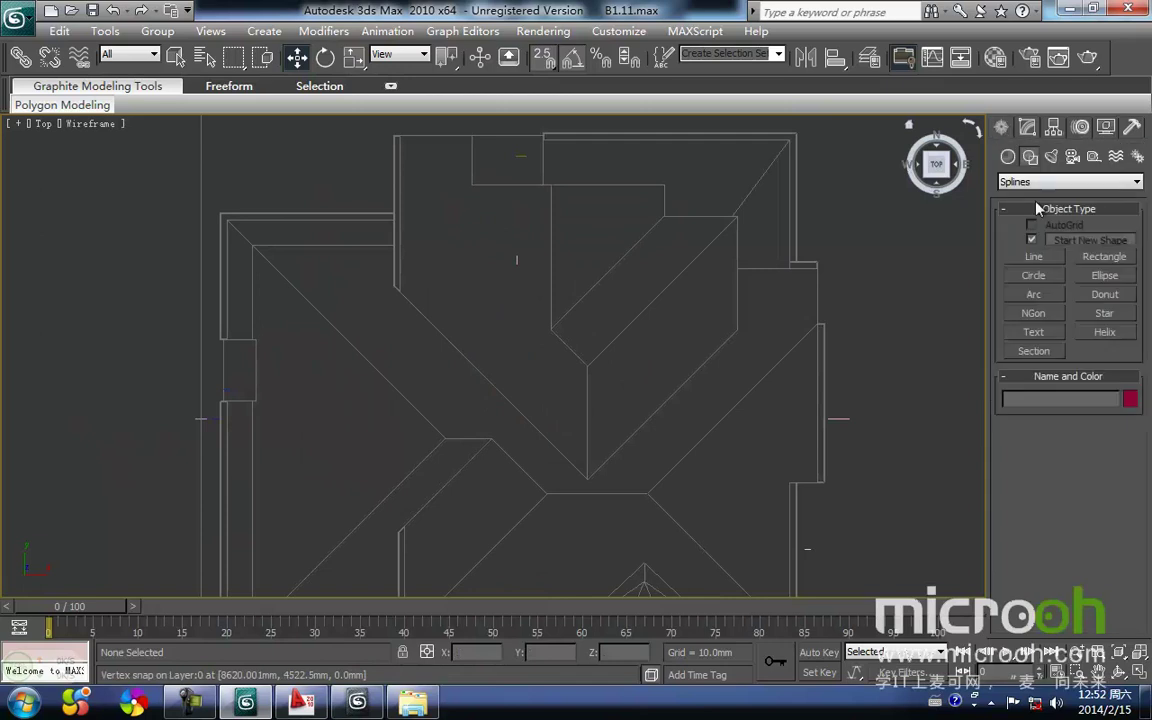
{"action": "left_click", "coordinate": [1033, 258]}
{"action": "middle_click_drag", "start_coordinate": [488, 293], "coordinate": [546, 421]}
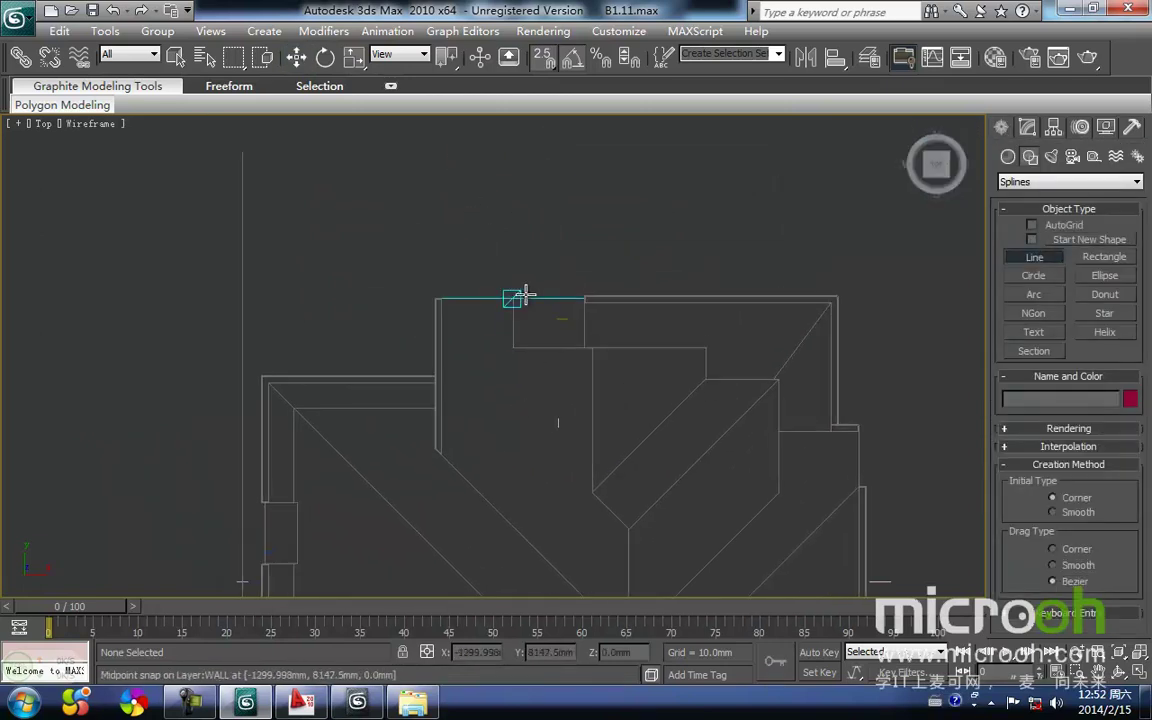
{"action": "left_click", "coordinate": [526, 291]}
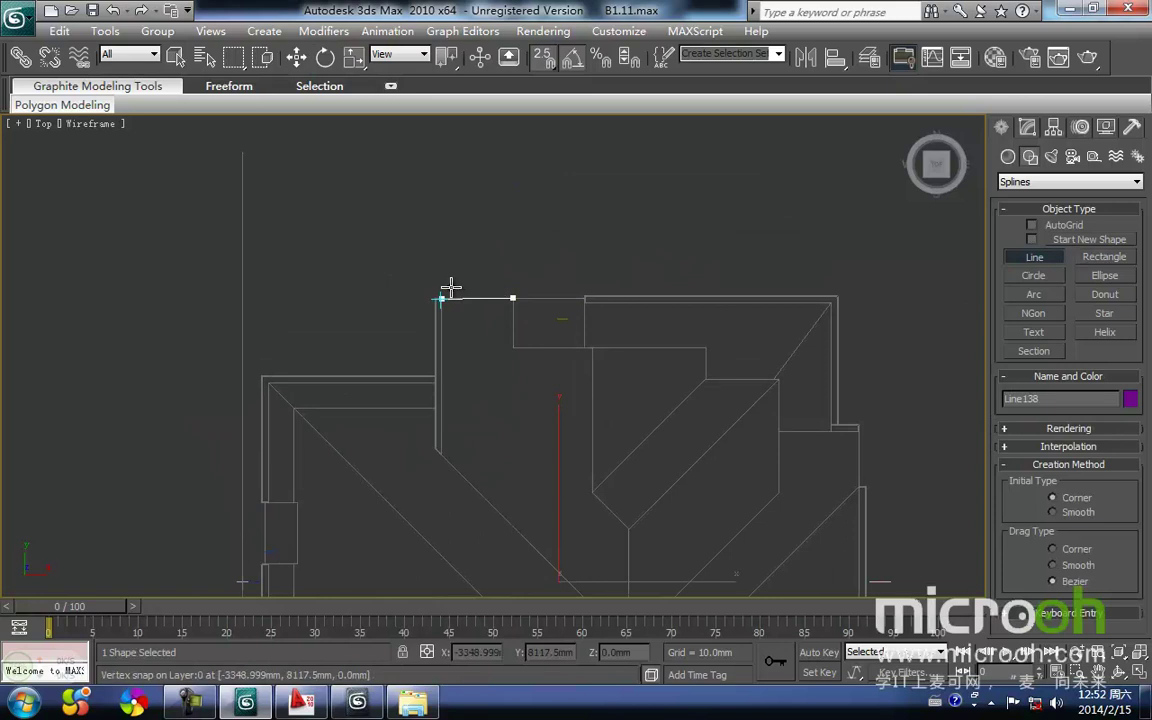
{"action": "key", "text": "i"}
{"action": "scroll", "coordinate": [451, 288], "scroll_direction": "up", "scroll_amount": 2}
{"action": "left_click", "coordinate": [460, 391]}
{"action": "key", "text": "i"}
{"action": "scroll", "coordinate": [493, 356], "scroll_direction": "down", "scroll_amount": 3}
{"action": "key", "text": "i"}
{"action": "left_click", "coordinate": [484, 407]}
{"action": "middle_click_drag", "start_coordinate": [726, 551], "coordinate": [522, 391]}
{"action": "left_click", "coordinate": [544, 503]}
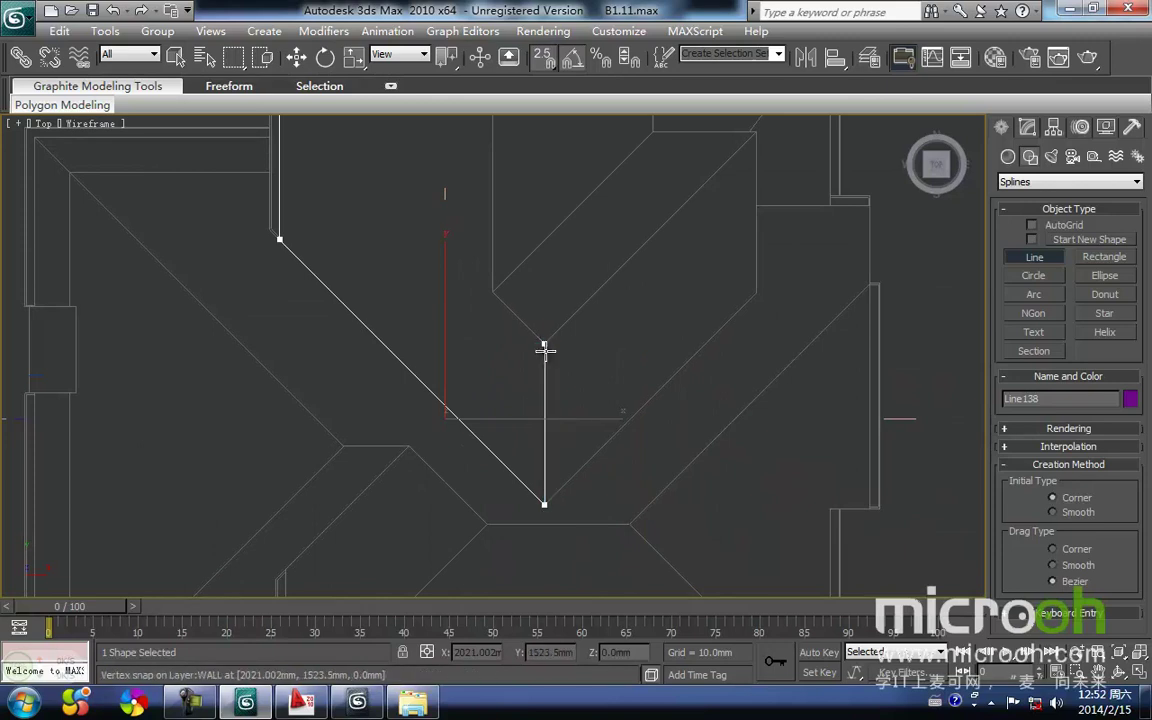
{"action": "left_click", "coordinate": [491, 292]}
{"action": "middle_click_drag", "start_coordinate": [491, 292], "coordinate": [533, 415]}
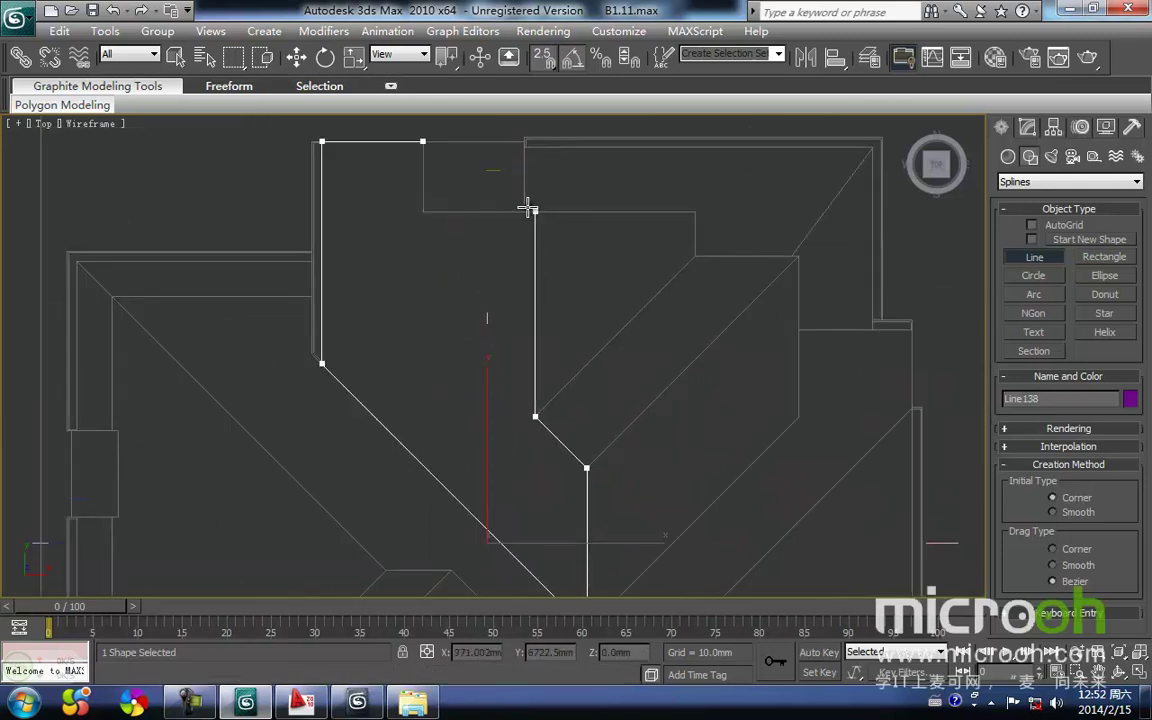
{"action": "left_click", "coordinate": [421, 141]}
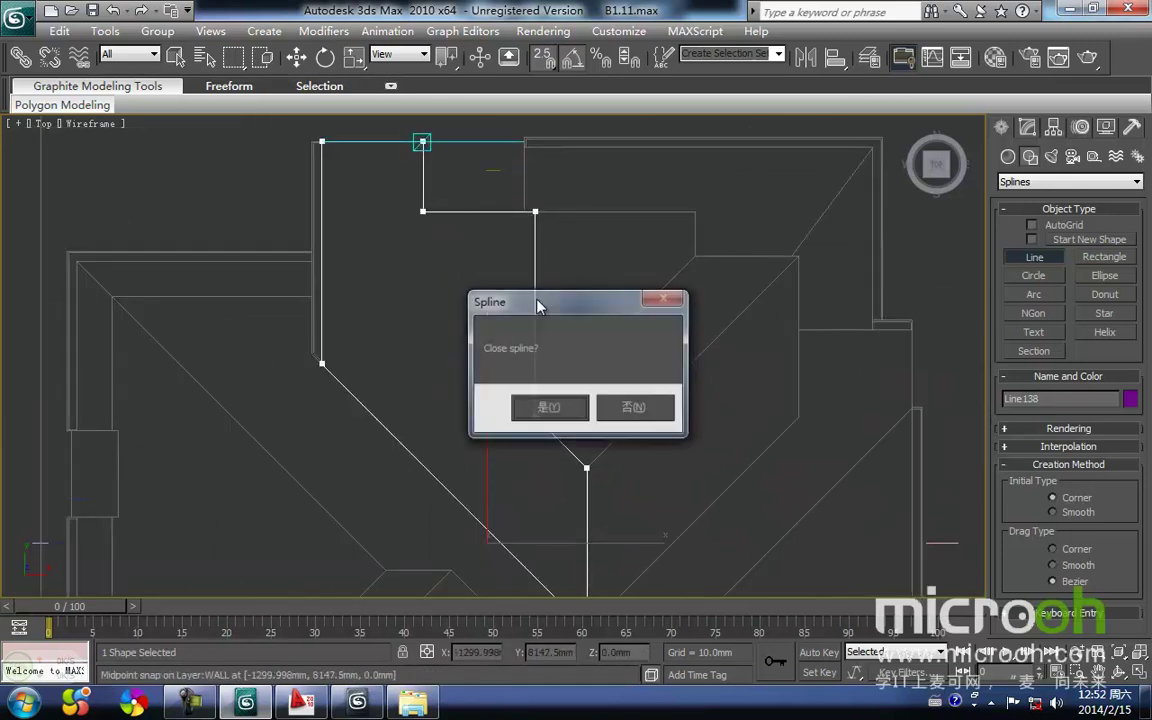
{"action": "left_click", "coordinate": [562, 409]}
{"action": "right_click", "coordinate": [612, 402]}
{"action": "left_click", "coordinate": [630, 530]}
{"action": "left_click", "coordinate": [589, 528]}
Raise the new slope outline in the Back view to the top of the entrance gable's eave at Z 5337.001 mm
{"action": "scroll", "coordinate": [542, 437], "scroll_direction": "down", "scroll_amount": 2}
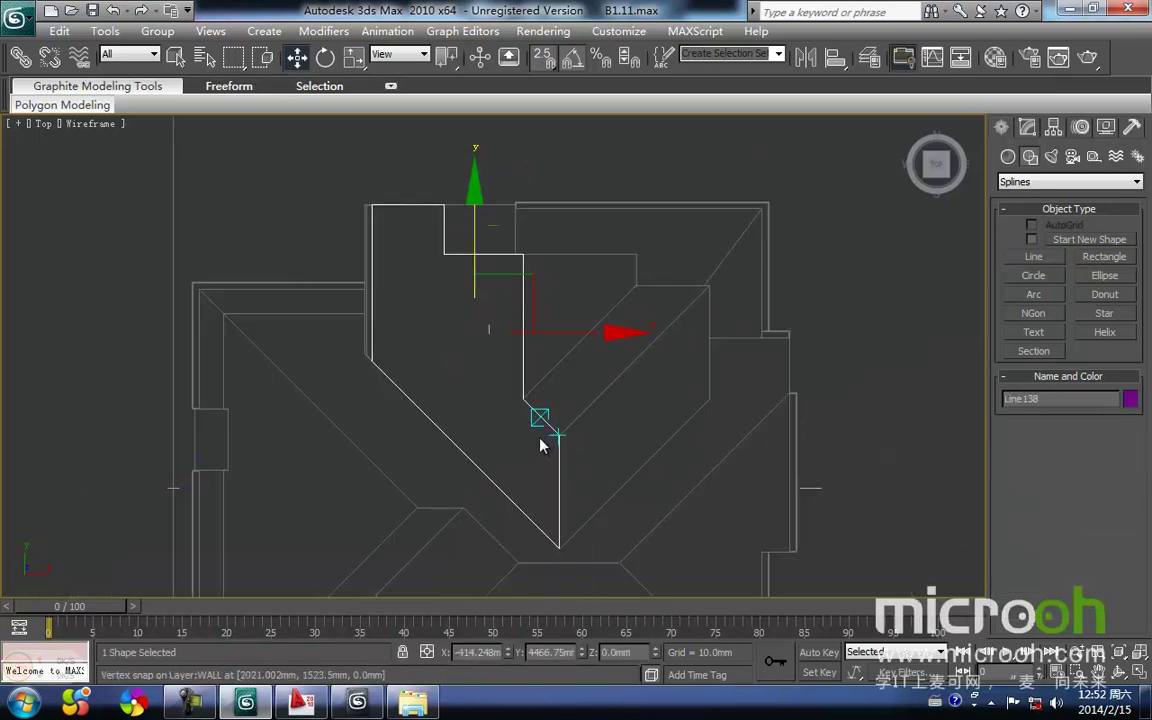
{"action": "key", "text": "k"}
{"action": "scroll", "coordinate": [524, 410], "scroll_direction": "up", "scroll_amount": 5}
{"action": "scroll", "coordinate": [493, 356], "scroll_direction": "down", "scroll_amount": 2}
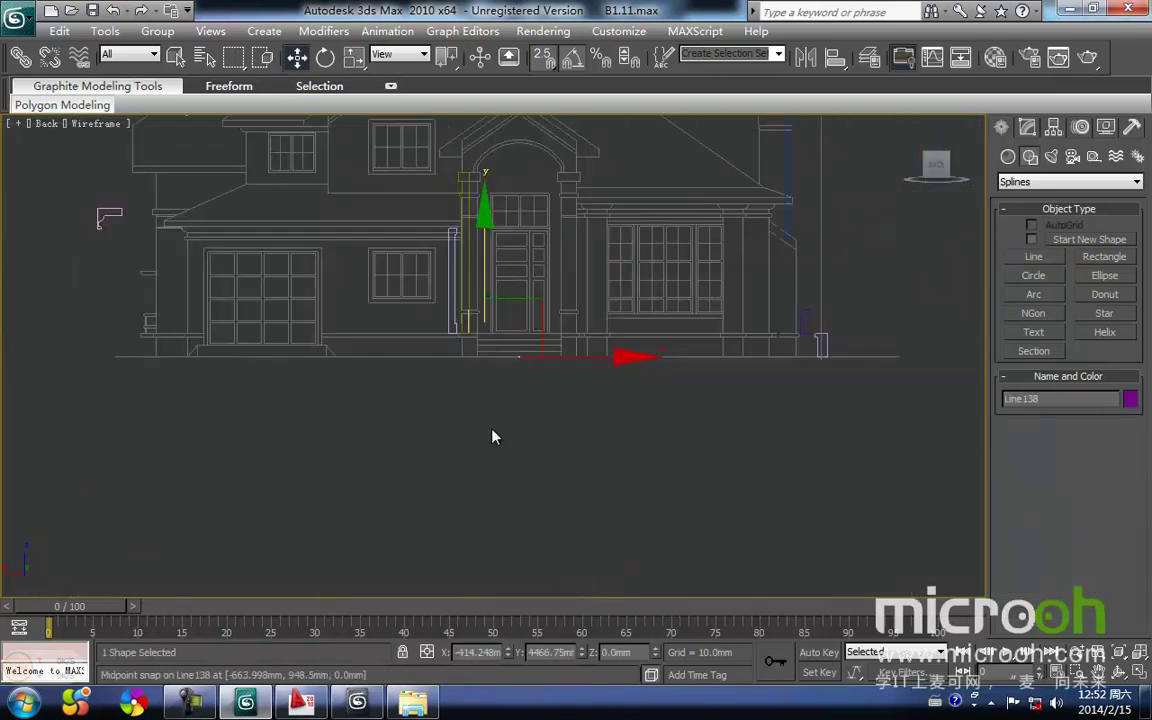
{"action": "left_click_drag", "start_coordinate": [487, 264], "coordinate": [485, 89]}
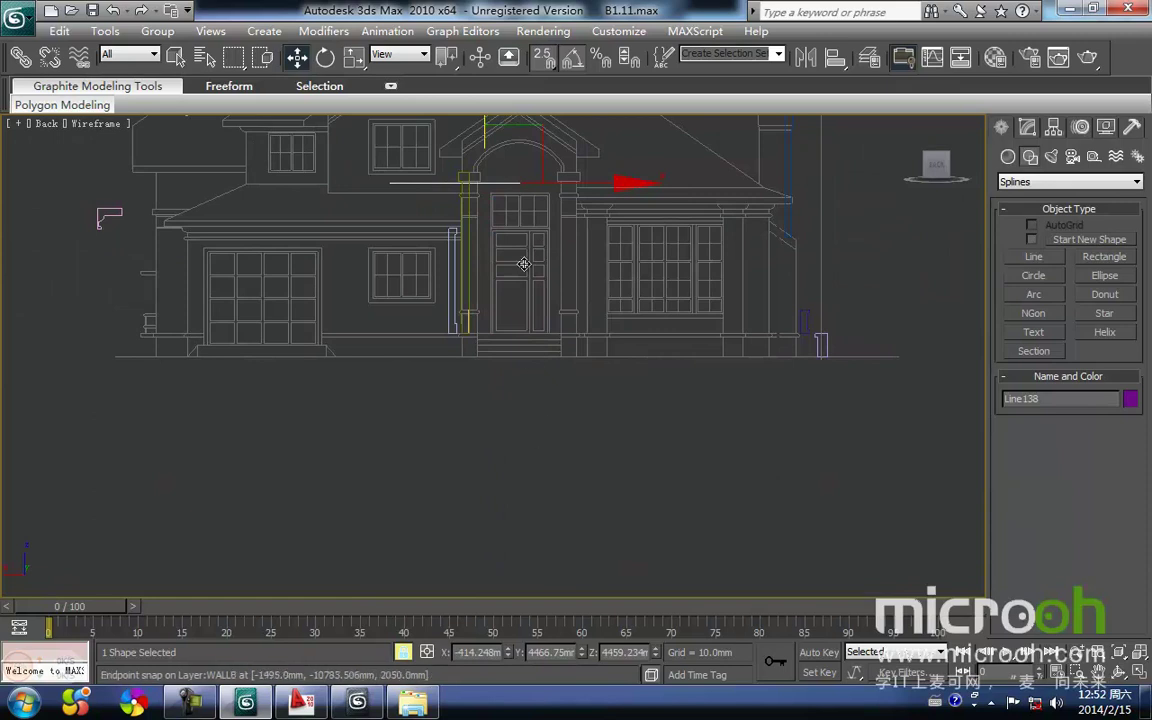
{"action": "middle_click_drag", "start_coordinate": [526, 246], "coordinate": [517, 484]}
{"action": "left_click_drag", "start_coordinate": [490, 341], "coordinate": [476, 277]}
{"action": "scroll", "coordinate": [477, 290], "scroll_direction": "up", "scroll_amount": 8}
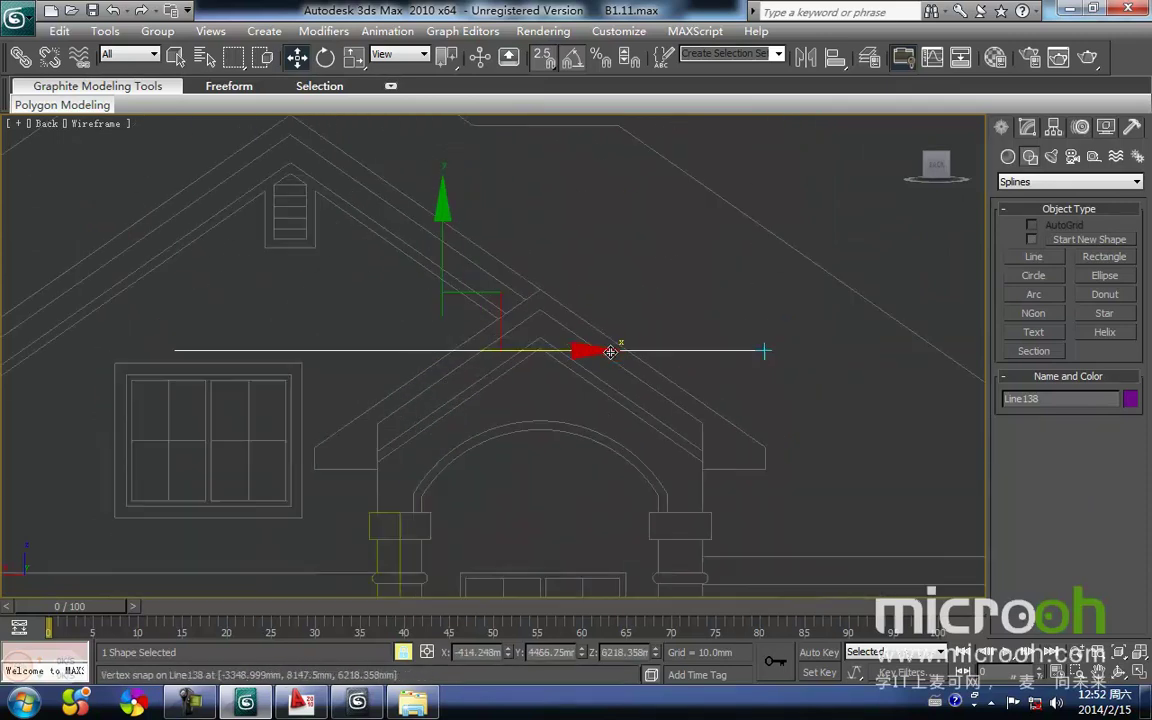
{"action": "middle_click_drag", "start_coordinate": [880, 354], "coordinate": [609, 391]}
{"action": "scroll", "coordinate": [620, 378], "scroll_direction": "down", "scroll_amount": 2}
{"action": "left_click_drag", "start_coordinate": [595, 378], "coordinate": [581, 468]}
{"action": "middle_click_drag", "start_coordinate": [470, 393], "coordinate": [661, 365]}
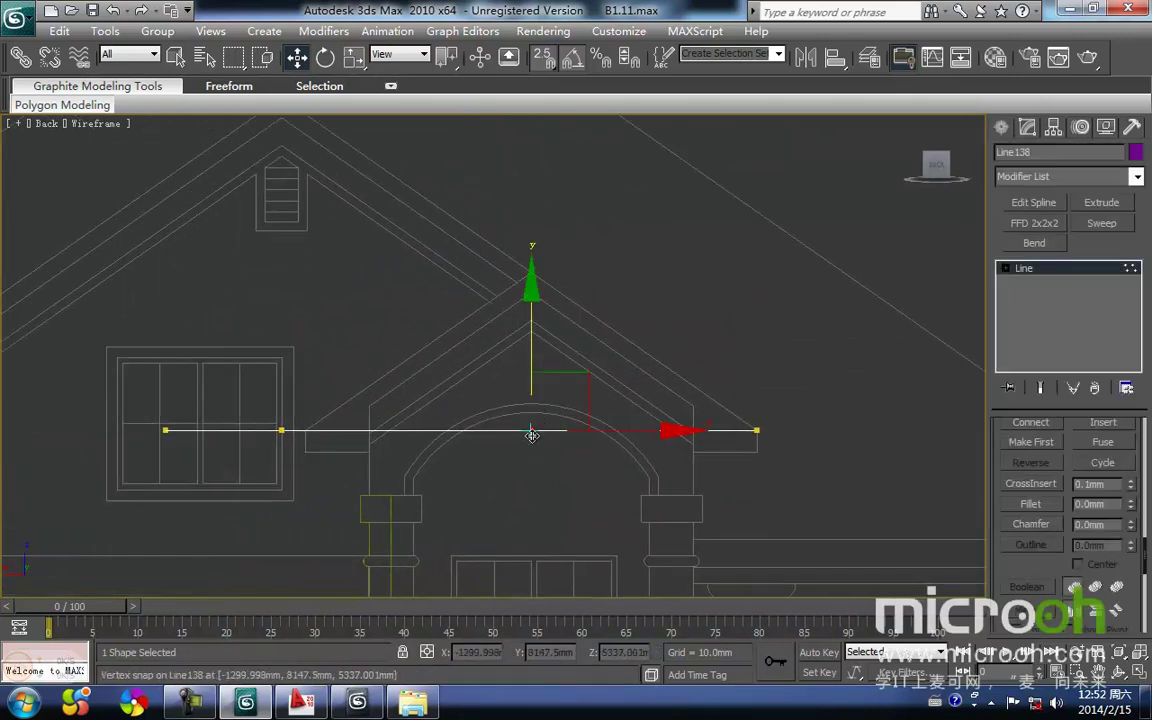
Raise the outline's vertices on the entrance gable's ridge to that gable's peak in the Back view
{"action": "left_click_drag", "start_coordinate": [531, 330], "coordinate": [535, 176]}
{"action": "key", "text": "space"}
{"action": "left_click_drag", "start_coordinate": [530, 279], "coordinate": [532, 270]}
{"action": "key", "text": "t"}
{"action": "key", "text": "z"}
{"action": "scroll", "coordinate": [555, 345], "scroll_direction": "down", "scroll_amount": 3}
{"action": "middle_click_drag", "start_coordinate": [538, 390], "coordinate": [448, 250]}
{"action": "scroll", "coordinate": [448, 250], "scroll_direction": "down", "scroll_amount": 2}
Raise the outline's two vertices on the larger gable's ridge to that gable's peak in the elevation view
{"action": "key", "text": "space"}
{"action": "left_click", "coordinate": [528, 371]}
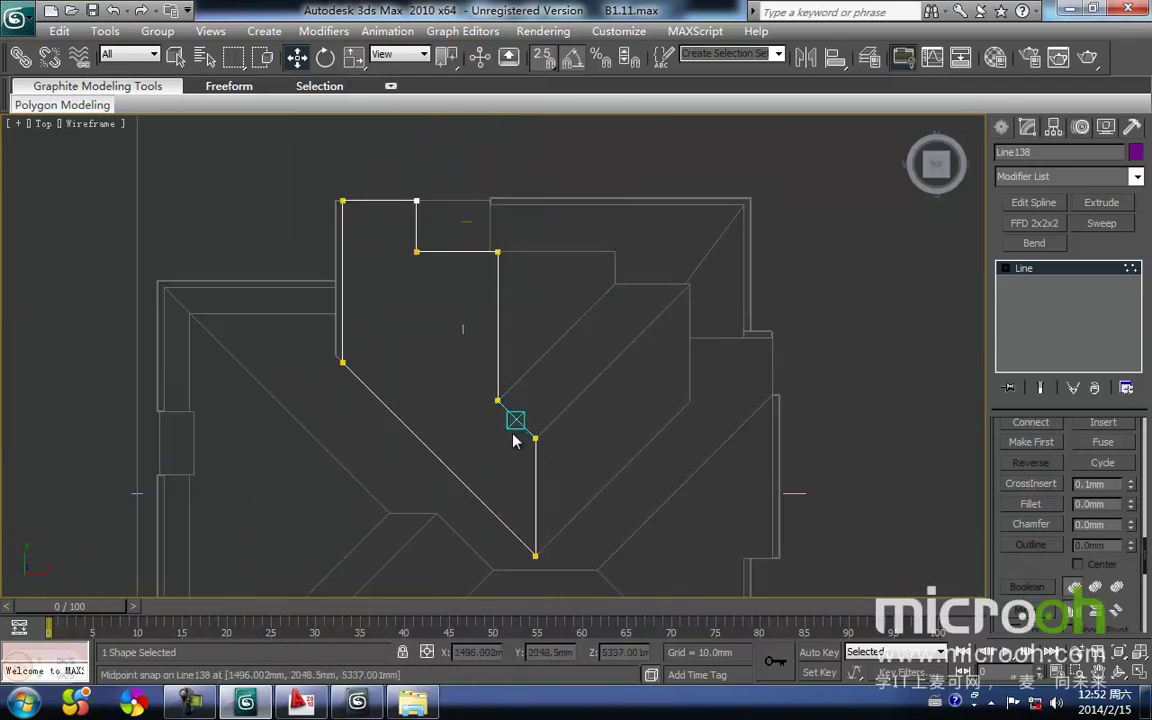
{"action": "left_click_drag", "start_coordinate": [487, 221], "coordinate": [487, 222]}
{"action": "middle_click_drag", "start_coordinate": [517, 321], "coordinate": [498, 380]}
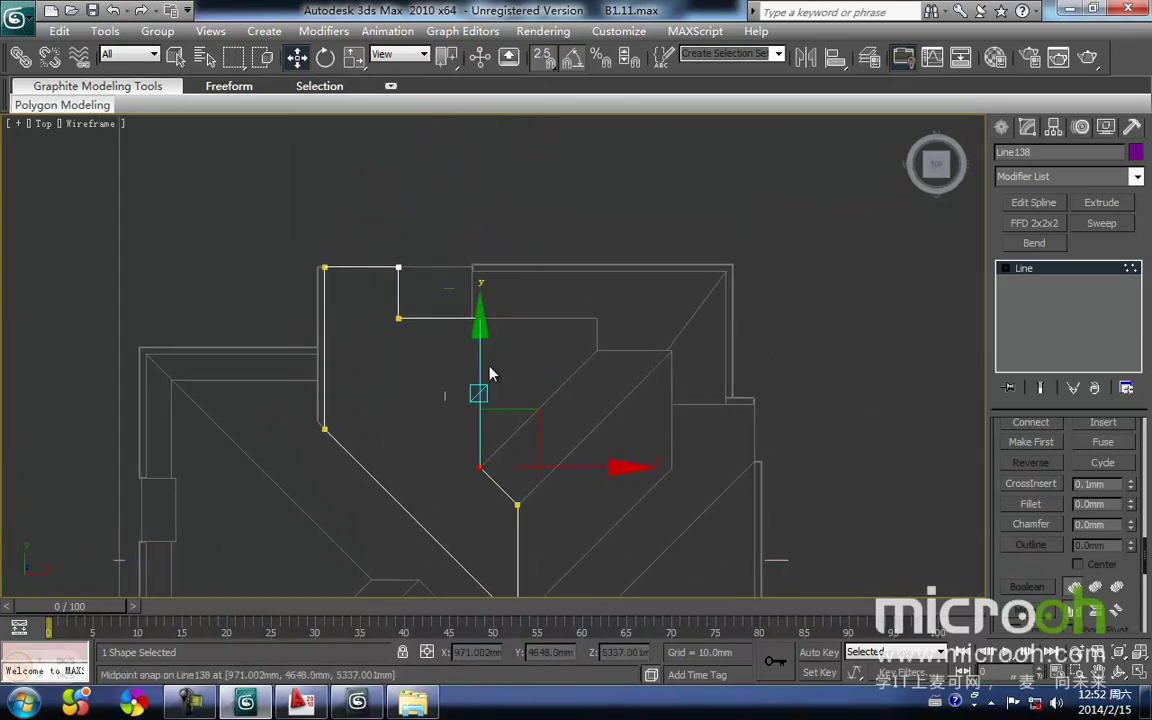
{"action": "key", "text": "b"}
{"action": "scroll", "coordinate": [490, 374], "scroll_direction": "up", "scroll_amount": 4}
{"action": "left_click_drag", "start_coordinate": [500, 393], "coordinate": [489, 429]}
{"action": "scroll", "coordinate": [500, 375], "scroll_direction": "up", "scroll_amount": 5}
{"action": "middle_click_drag", "start_coordinate": [522, 421], "coordinate": [540, 349]}
Raise the stepped outline's two vertices on the side roof's ridge to that roof's peak at Z 9097 mm in the Back view
{"action": "key", "text": "t"}
{"action": "key", "text": "z"}
{"action": "middle_click_drag", "start_coordinate": [503, 287], "coordinate": [491, 346]}
{"action": "scroll", "coordinate": [491, 346], "scroll_direction": "down", "scroll_amount": 4}
{"action": "middle_click_drag", "start_coordinate": [530, 383], "coordinate": [499, 137]}
{"action": "left_click", "coordinate": [507, 450]}
{"action": "middle_click_drag", "start_coordinate": [560, 375], "coordinate": [501, 509]}
{"action": "key", "text": "f"}
{"action": "key", "text": "z"}
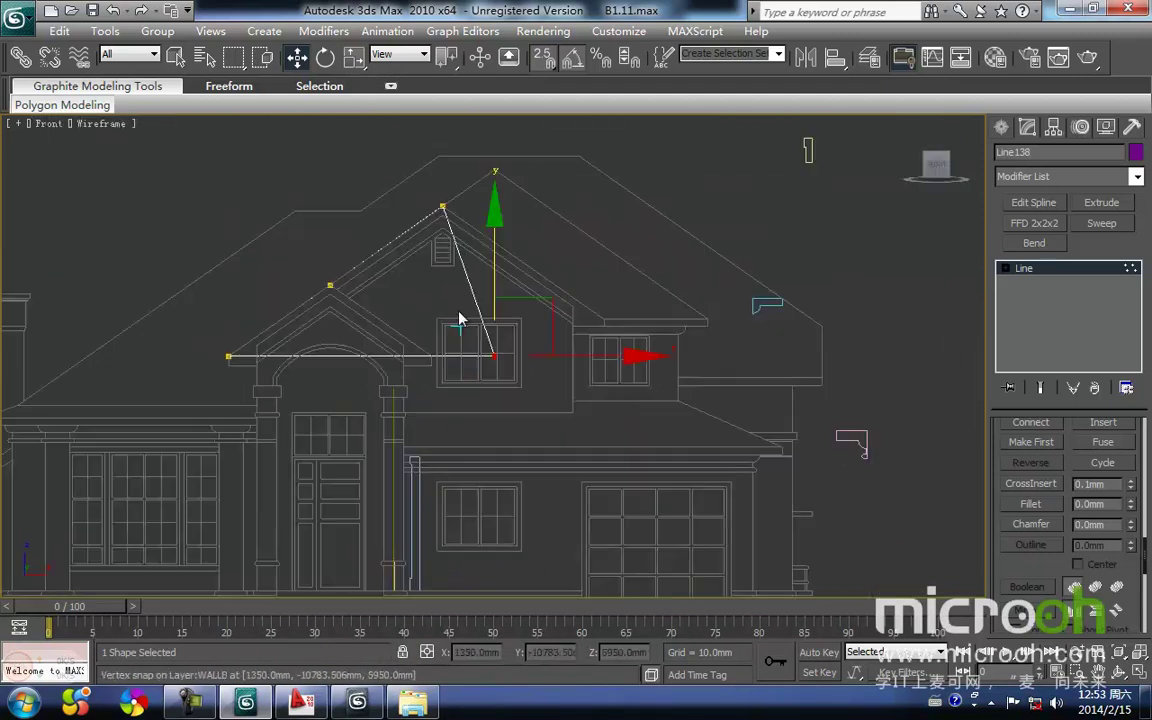
{"action": "key", "text": "b"}
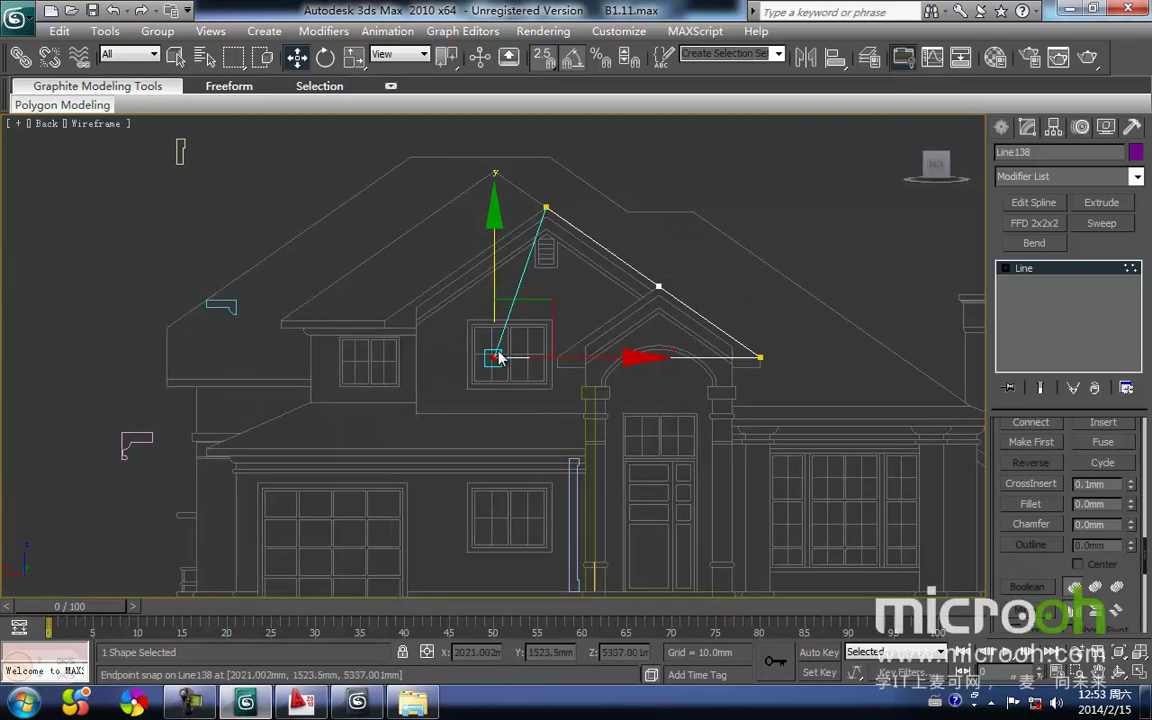
{"action": "middle_click_drag", "start_coordinate": [491, 430], "coordinate": [491, 479]}
{"action": "left_click_drag", "start_coordinate": [491, 413], "coordinate": [492, 225]}
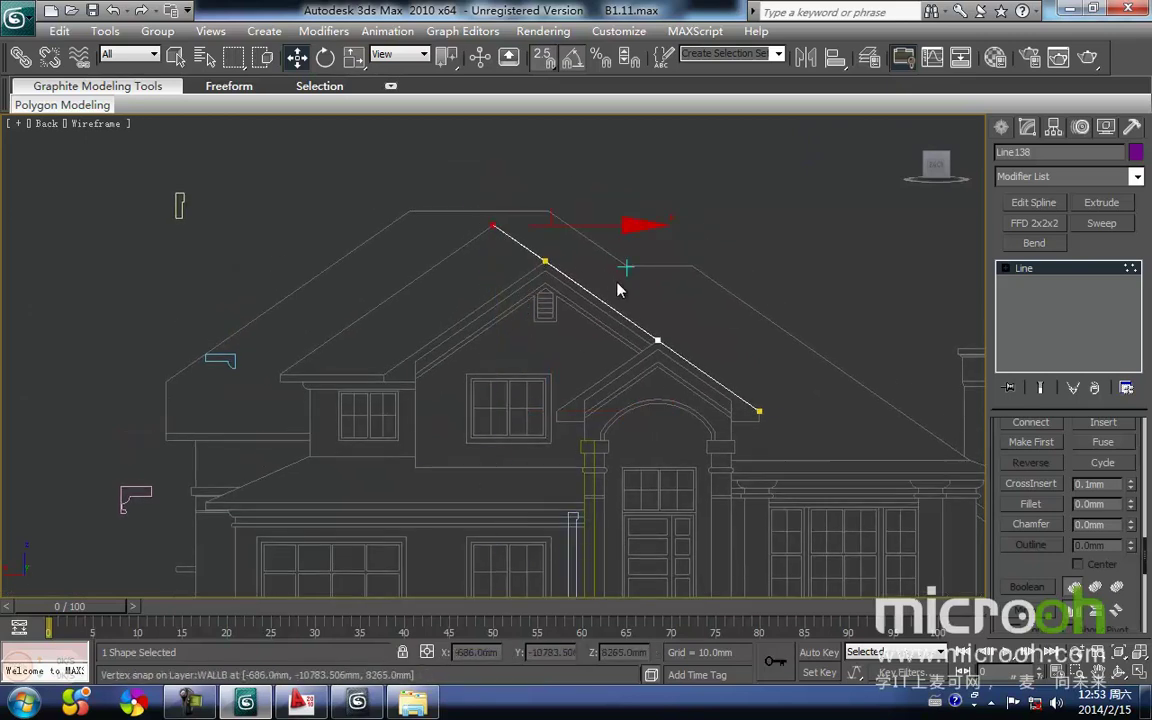
Trace the side roof's parallelogram-shaped slope beside the stepped outline as a closed four-point line snapped to the CAD ridge and eave corners
{"action": "key", "text": "t"}
{"action": "middle_click_drag", "start_coordinate": [628, 338], "coordinate": [484, 402]}
{"action": "key", "text": "1"}
{"action": "left_click", "coordinate": [546, 421]}
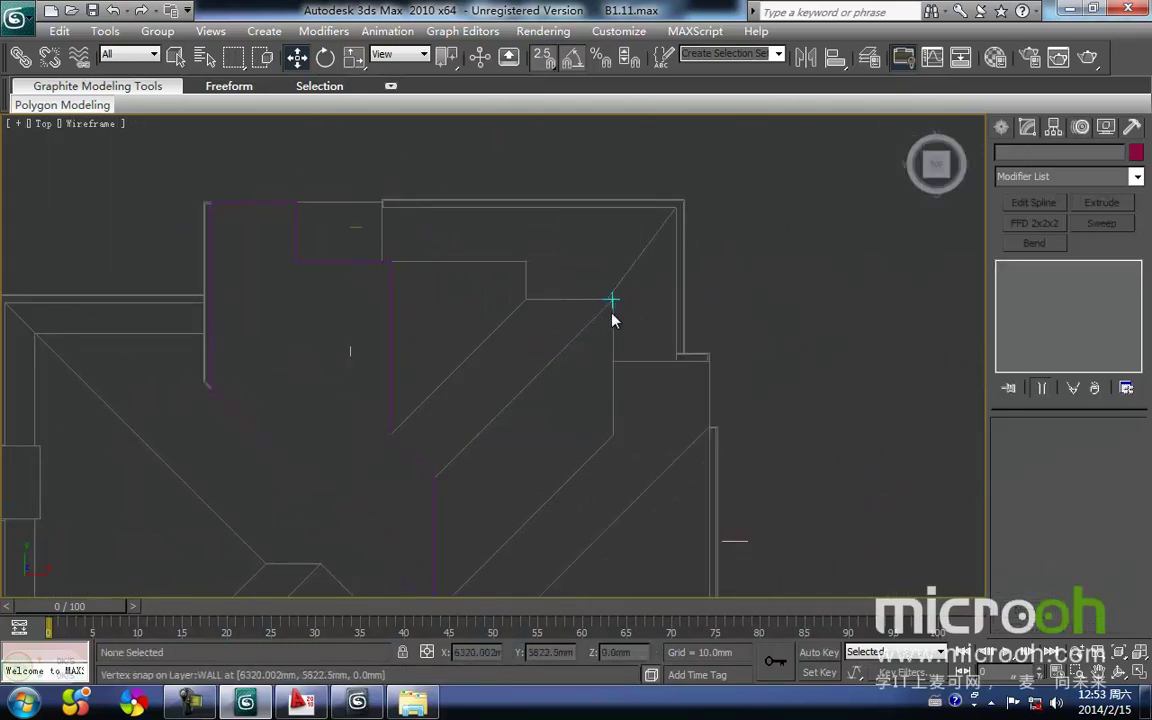
{"action": "left_click", "coordinate": [1001, 127]}
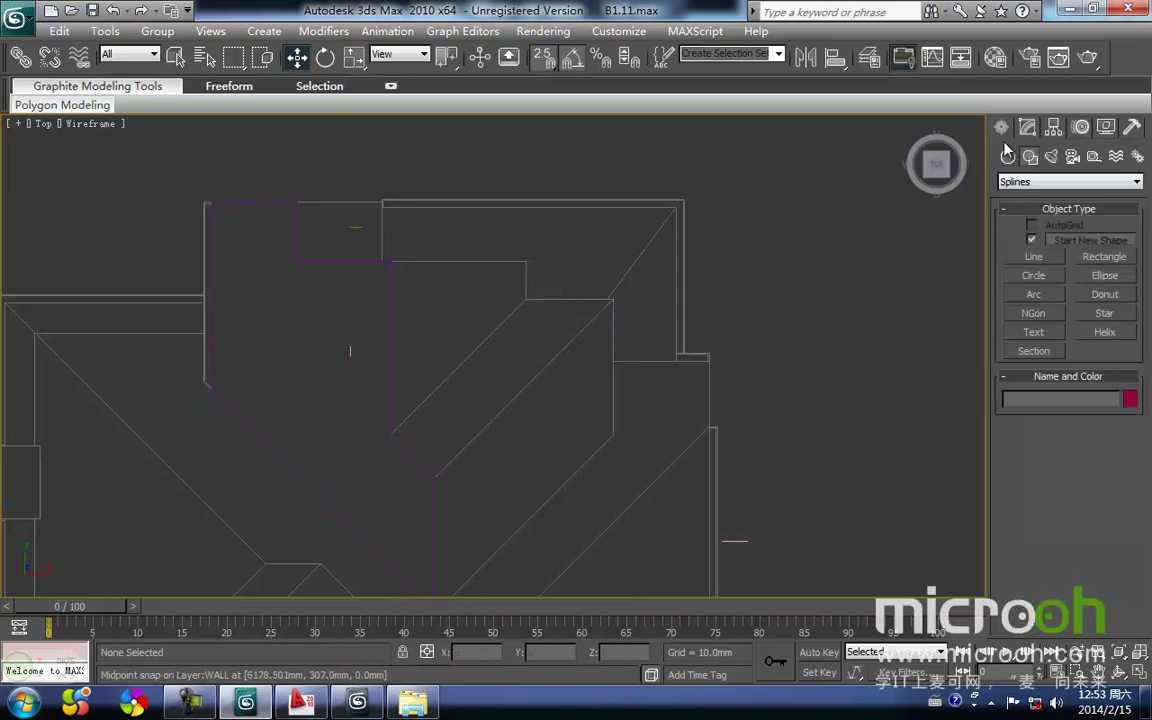
{"action": "left_click", "coordinate": [1034, 258]}
{"action": "middle_click_drag", "start_coordinate": [643, 365], "coordinate": [607, 285]}
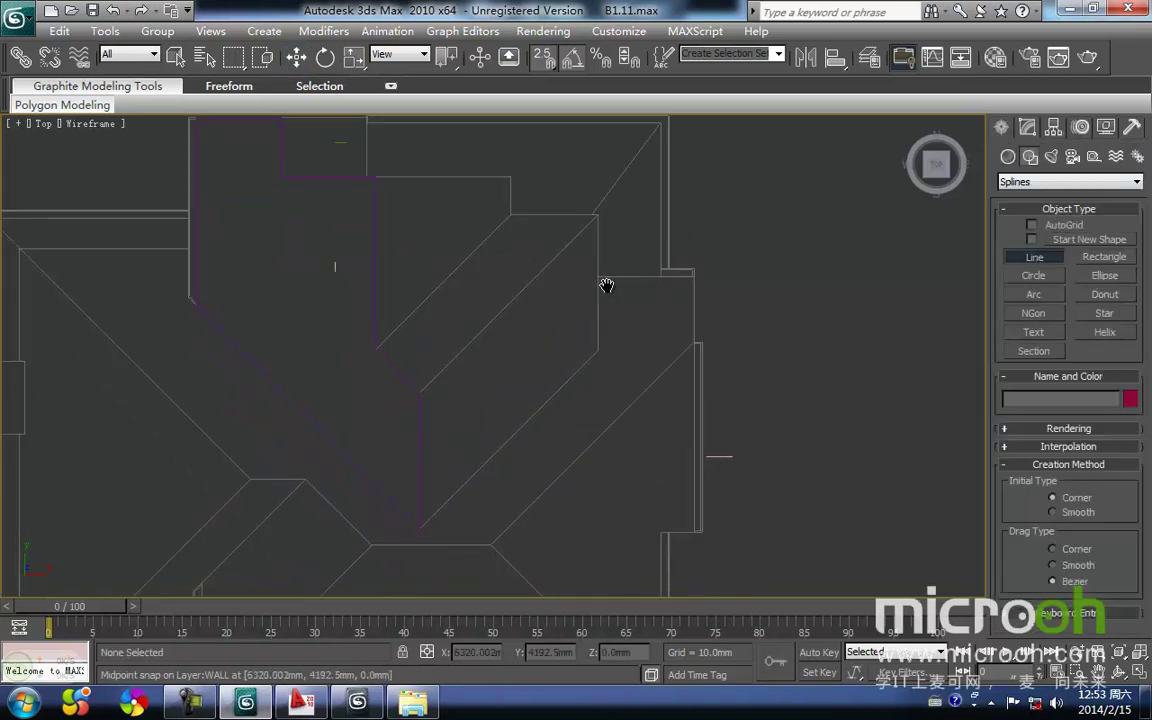
{"action": "left_click", "coordinate": [421, 391]}
{"action": "left_click", "coordinate": [598, 350]}
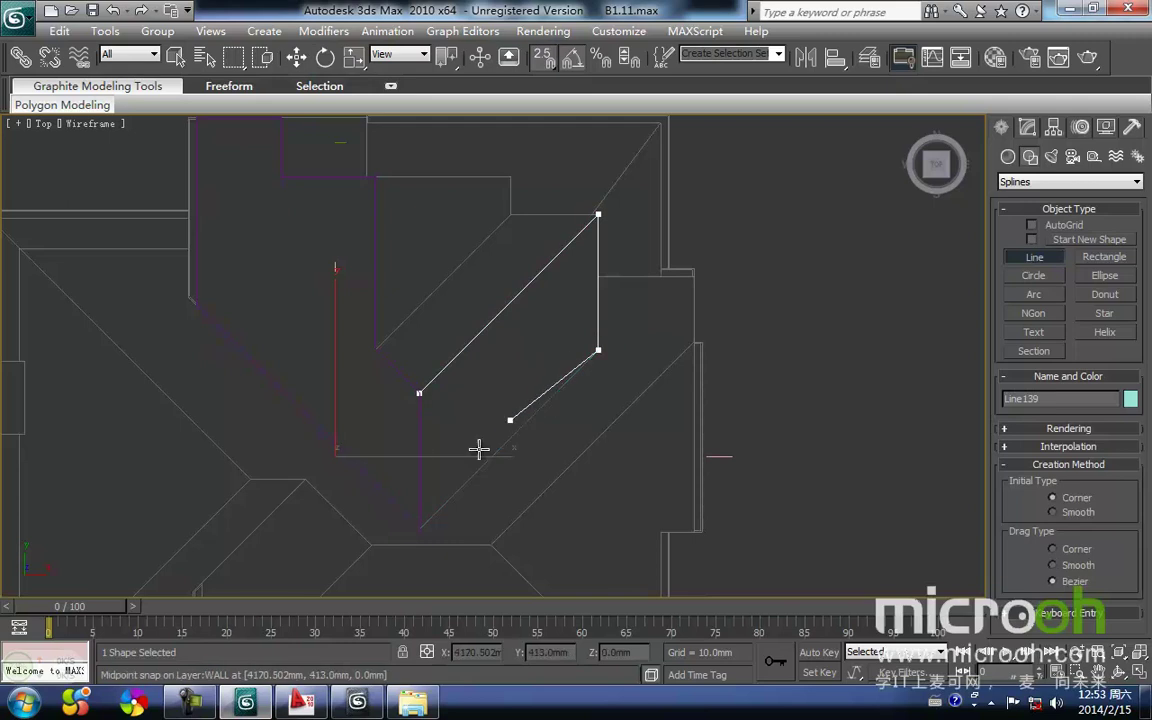
{"action": "left_click", "coordinate": [419, 393]}
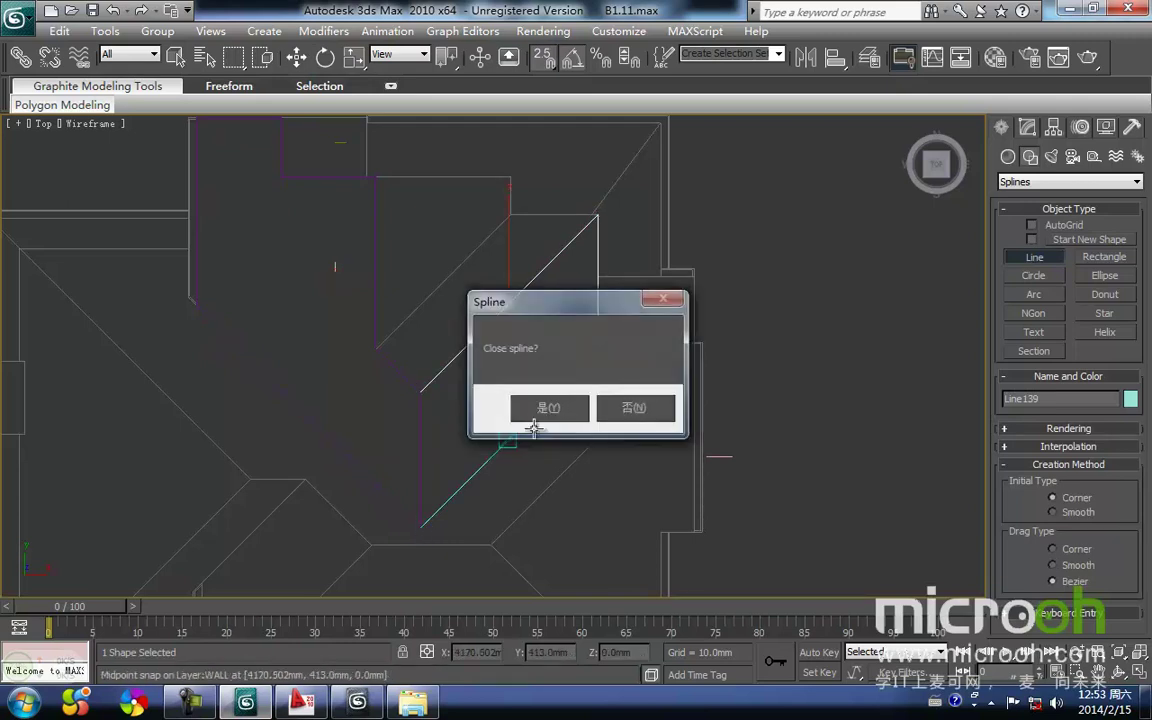
{"action": "left_click", "coordinate": [548, 406]}
{"action": "right_click", "coordinate": [538, 463]}
Raise the parallelogram slope outline in the Back view to the upper eave above the garage, at Z 6082.939 mm
{"action": "middle_click_drag", "start_coordinate": [555, 368], "coordinate": [512, 434]}
{"action": "key", "text": "k"}
{"action": "key", "text": "z"}
{"action": "middle_click_drag", "start_coordinate": [478, 330], "coordinate": [476, 517]}
{"action": "scroll", "coordinate": [466, 440], "scroll_direction": "down", "scroll_amount": 5}
{"action": "scroll", "coordinate": [462, 425], "scroll_direction": "down", "scroll_amount": 3}
{"action": "middle_click_drag", "start_coordinate": [462, 450], "coordinate": [459, 581]}
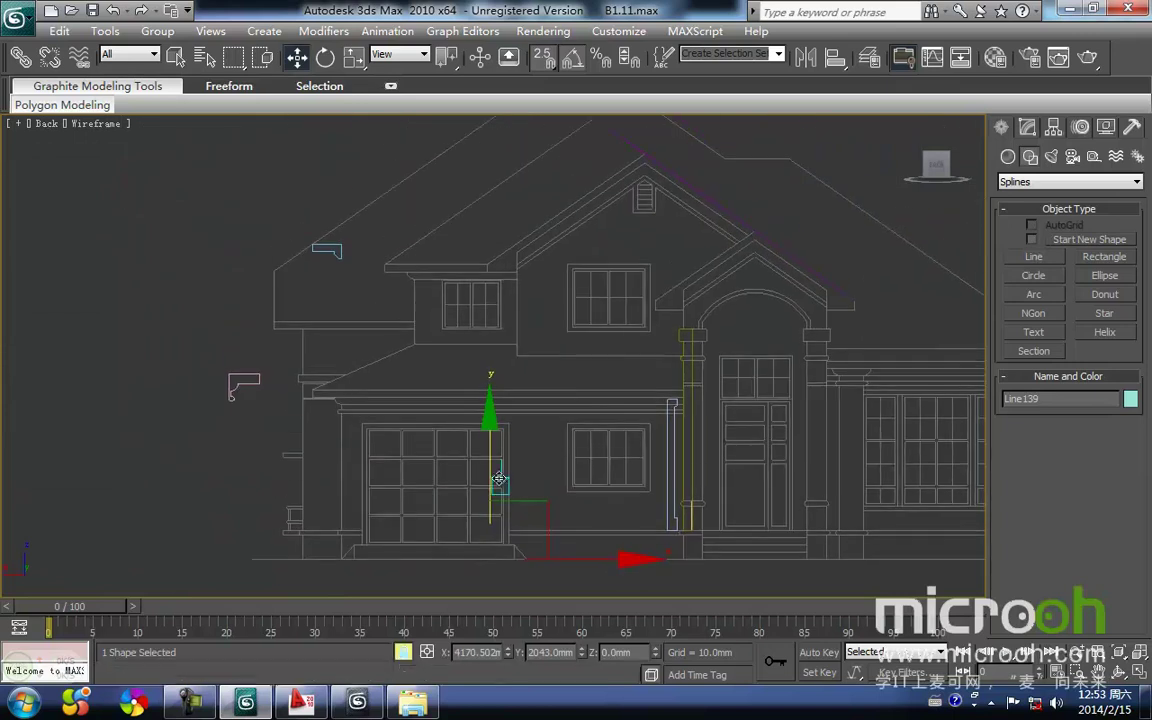
{"action": "left_click_drag", "start_coordinate": [494, 485], "coordinate": [478, 190]}
{"action": "scroll", "coordinate": [398, 257], "scroll_direction": "up", "scroll_amount": 4}
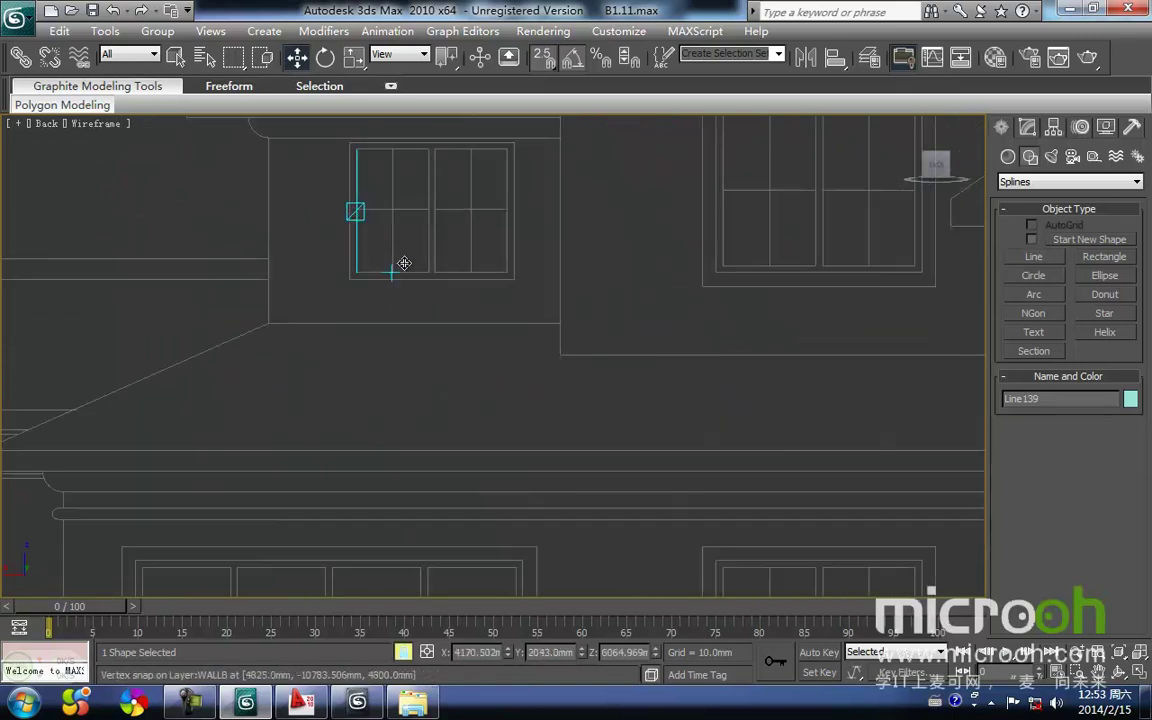
{"action": "middle_click_drag", "start_coordinate": [409, 379], "coordinate": [524, 573]}
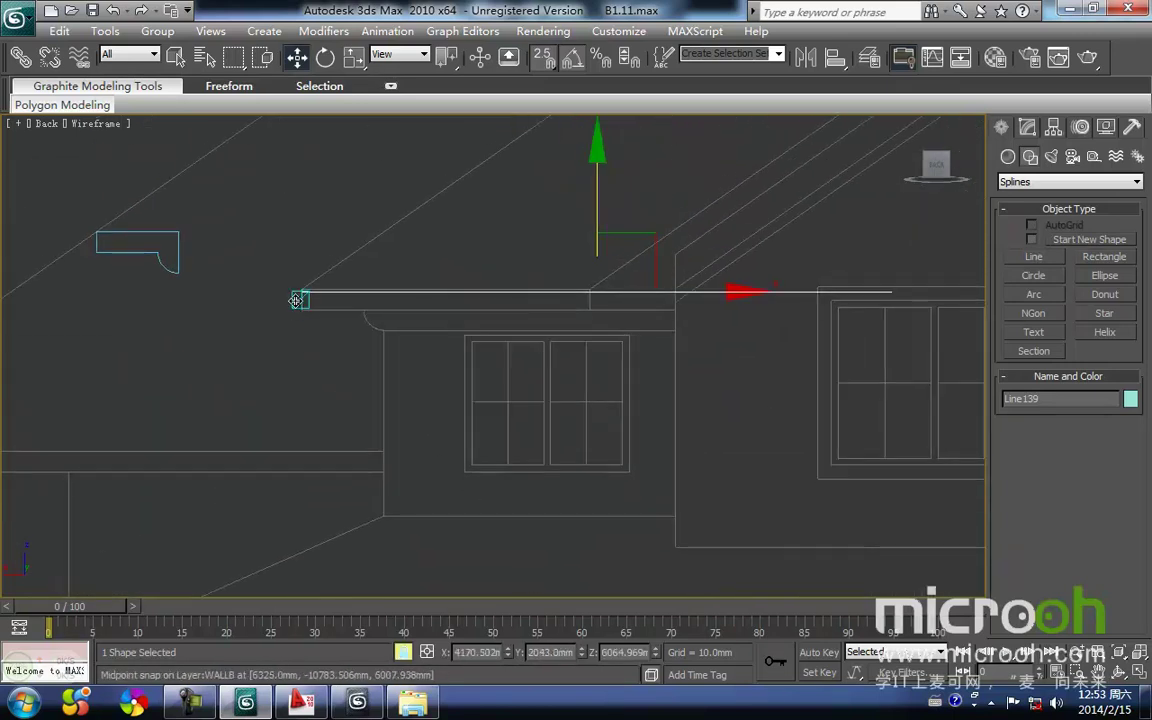
{"action": "mouse_move", "coordinate": [293, 277]}
{"action": "left_mouse_down"}
{"action": "mouse_move", "coordinate": [295, 238]}
{"action": "mouse_move", "coordinate": [298, 281]}
{"action": "left_mouse_up"}
{"action": "scroll", "coordinate": [384, 277], "scroll_direction": "up", "scroll_amount": 1}
{"action": "middle_click_drag", "start_coordinate": [386, 275], "coordinate": [298, 380]}
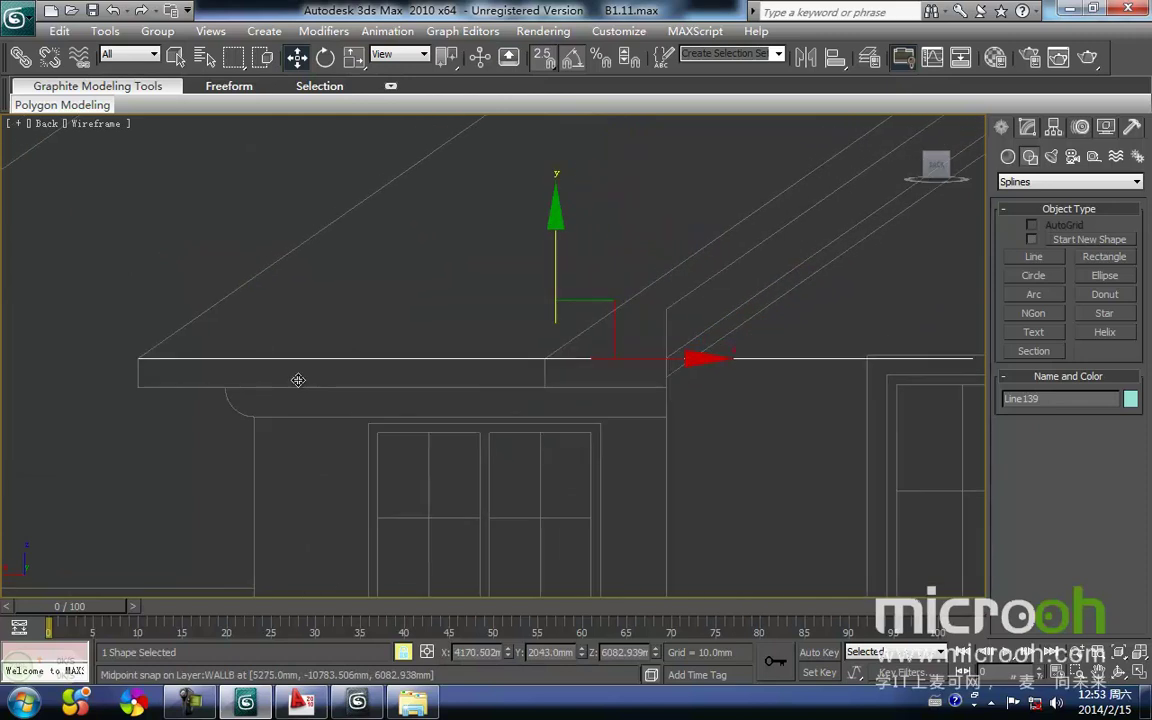
{"action": "scroll", "coordinate": [300, 379], "scroll_direction": "down", "scroll_amount": 3}
Raise the parallelogram outline's two ridge vertices to the side roof's peak in the Back view, snapping to the stepped outline
{"action": "key", "text": "1"}
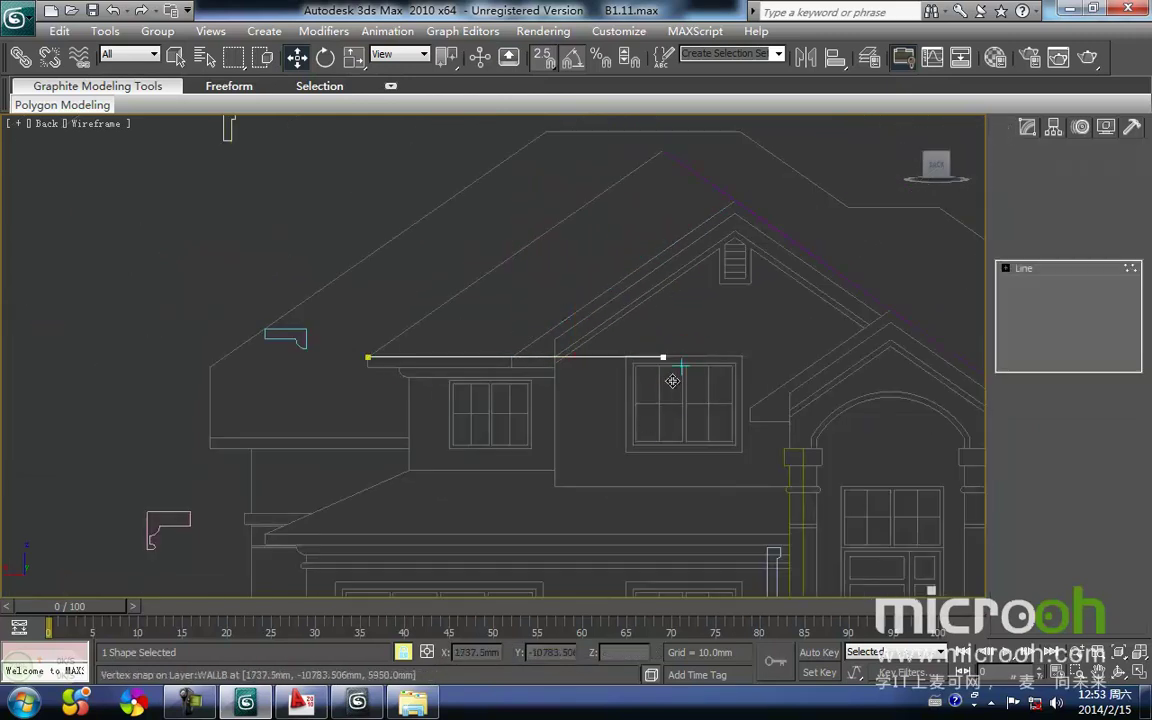
{"action": "key", "text": "t"}
{"action": "scroll", "coordinate": [627, 350], "scroll_direction": "down", "scroll_amount": 5}
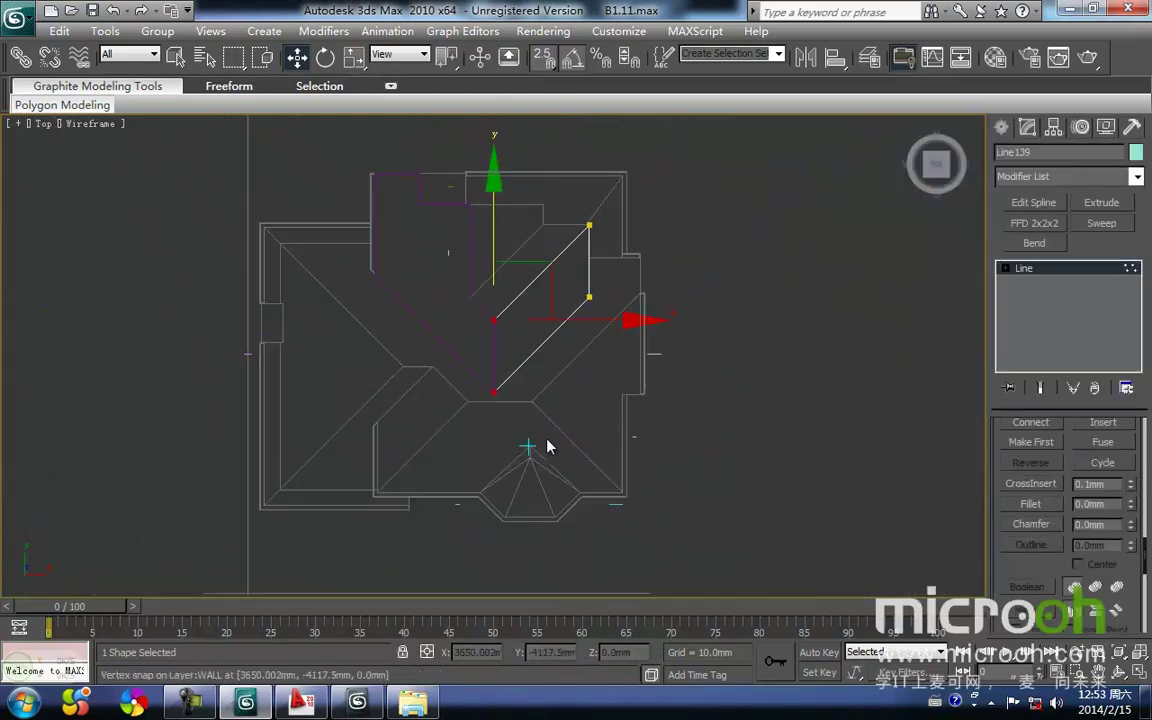
{"action": "left_click_drag", "start_coordinate": [456, 256], "coordinate": [457, 255]}
{"action": "scroll", "coordinate": [497, 338], "scroll_direction": "up", "scroll_amount": 3}
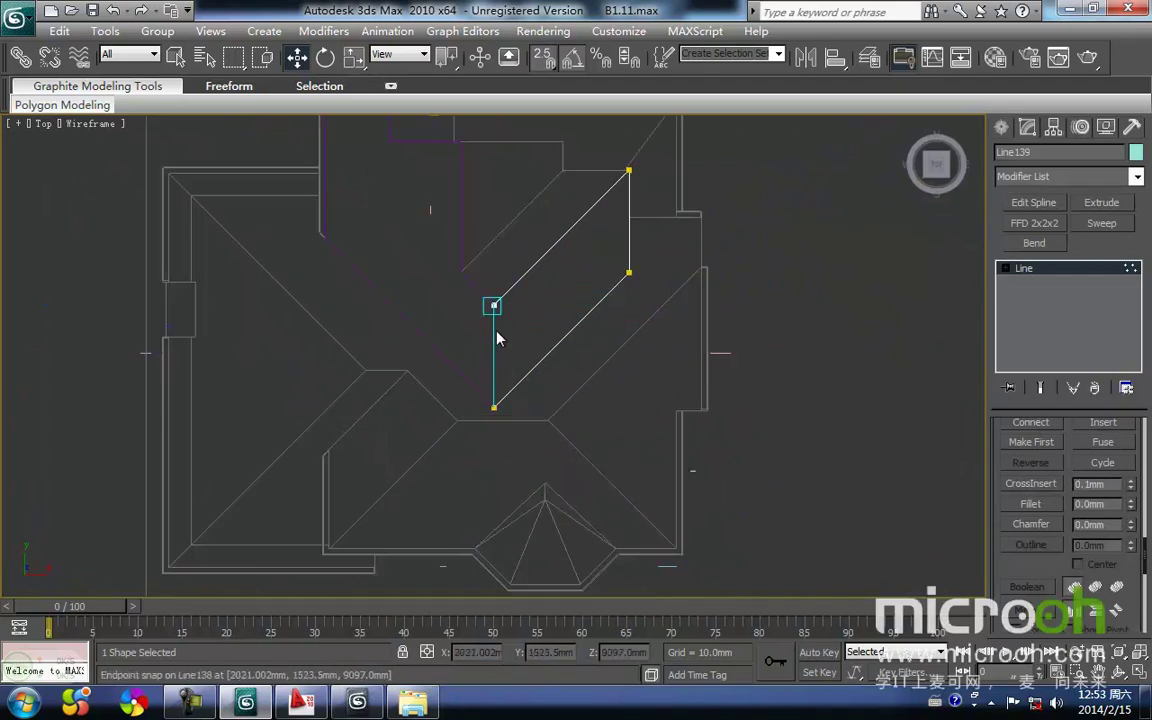
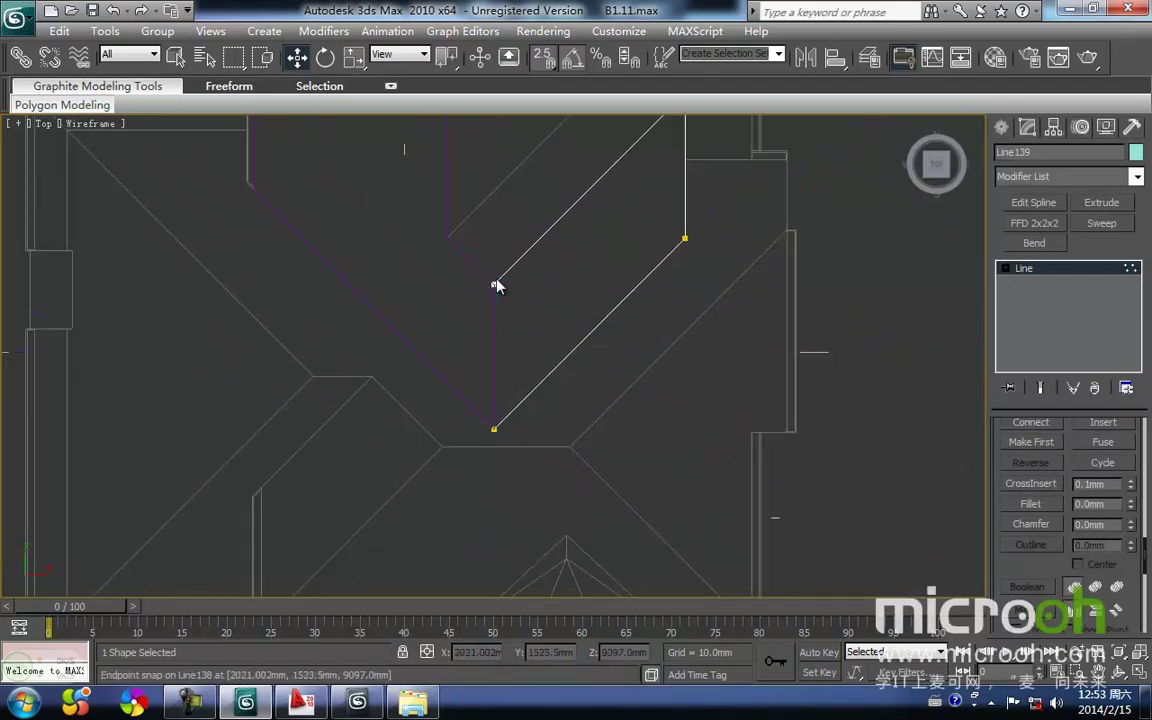
{"action": "middle_click_drag", "start_coordinate": [499, 335], "coordinate": [482, 398]}
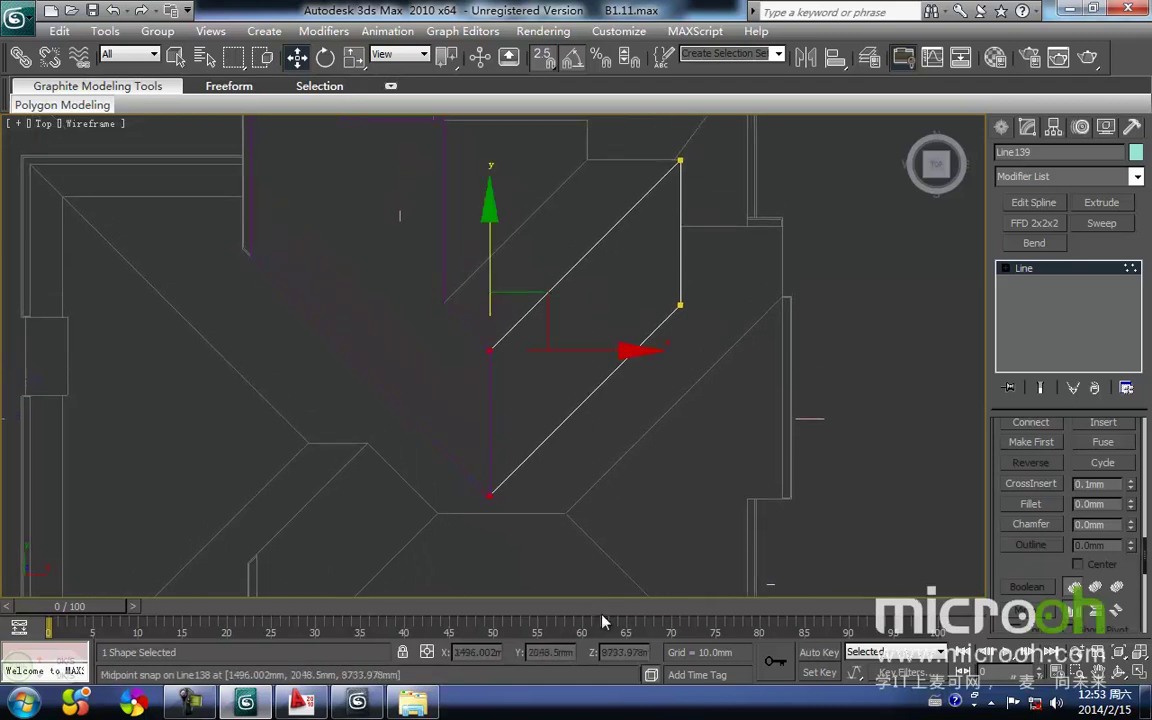
{"action": "key", "text": "f"}
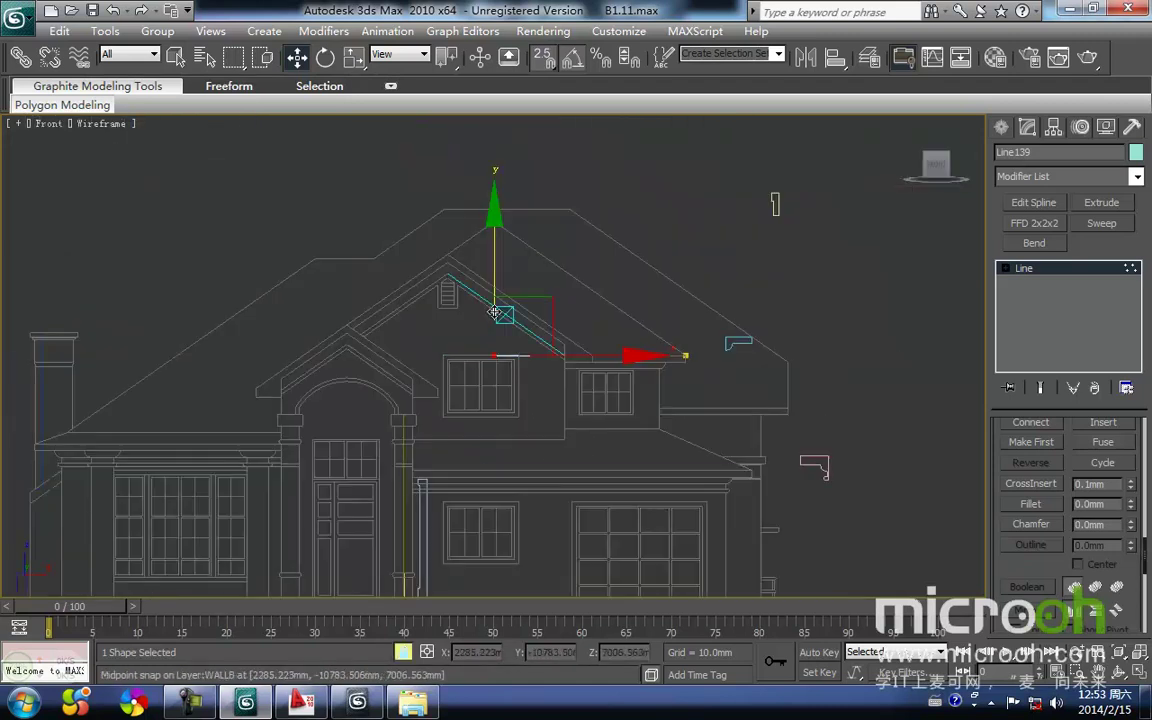
{"action": "key", "text": "k"}
{"action": "middle_click_drag", "start_coordinate": [494, 313], "coordinate": [487, 478]}
{"action": "scroll", "coordinate": [496, 347], "scroll_direction": "up", "scroll_amount": 3}
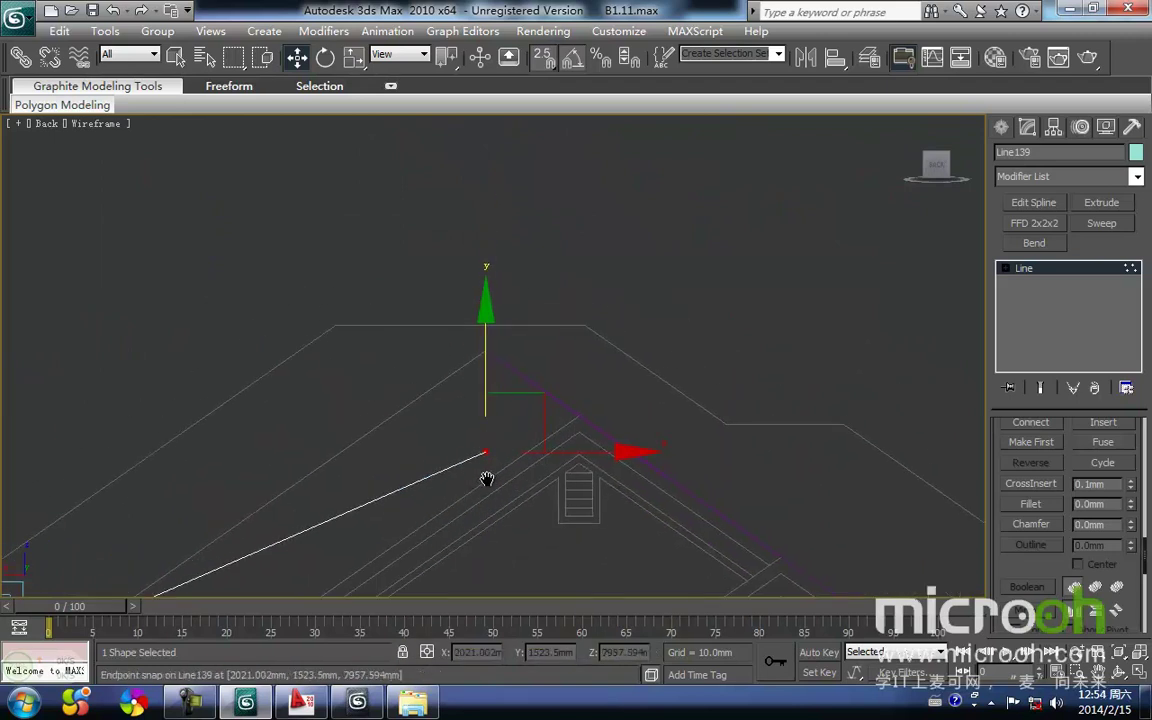
{"action": "left_click_drag", "start_coordinate": [483, 453], "coordinate": [484, 353]}
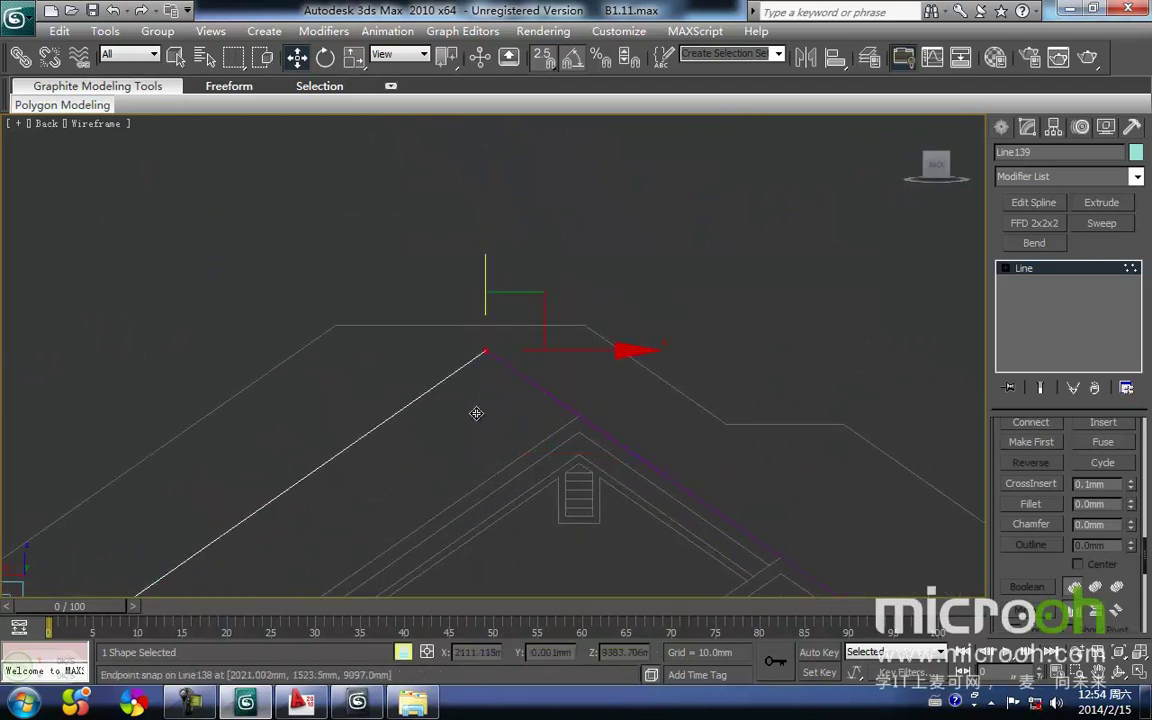
Trace the narrow hip slope between the stepped and parallelogram outlines as a closed four-point line snapped to their corners and the CAD eave
{"action": "key", "text": "t"}
{"action": "scroll", "coordinate": [481, 412], "scroll_direction": "down", "scroll_amount": 3}
{"action": "middle_click_drag", "start_coordinate": [517, 515], "coordinate": [512, 584]}
{"action": "scroll", "coordinate": [540, 420], "scroll_direction": "down", "scroll_amount": 2}
{"action": "mouse_move", "coordinate": [567, 356]}
{"action": "middle_mouse_down"}
{"action": "mouse_move", "coordinate": [558, 442]}
{"action": "mouse_move", "coordinate": [537, 491]}
{"action": "middle_mouse_up"}
{"action": "left_click", "coordinate": [537, 491]}
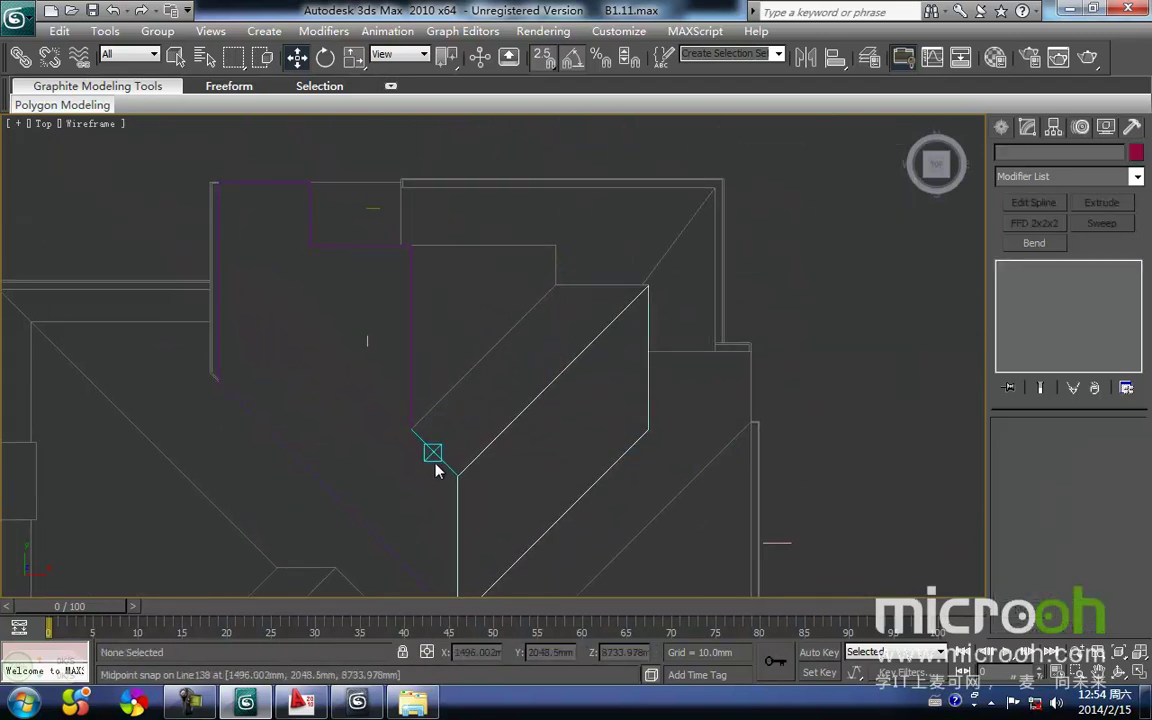
{"action": "left_click", "coordinate": [1000, 128]}
{"action": "left_click", "coordinate": [1034, 262]}
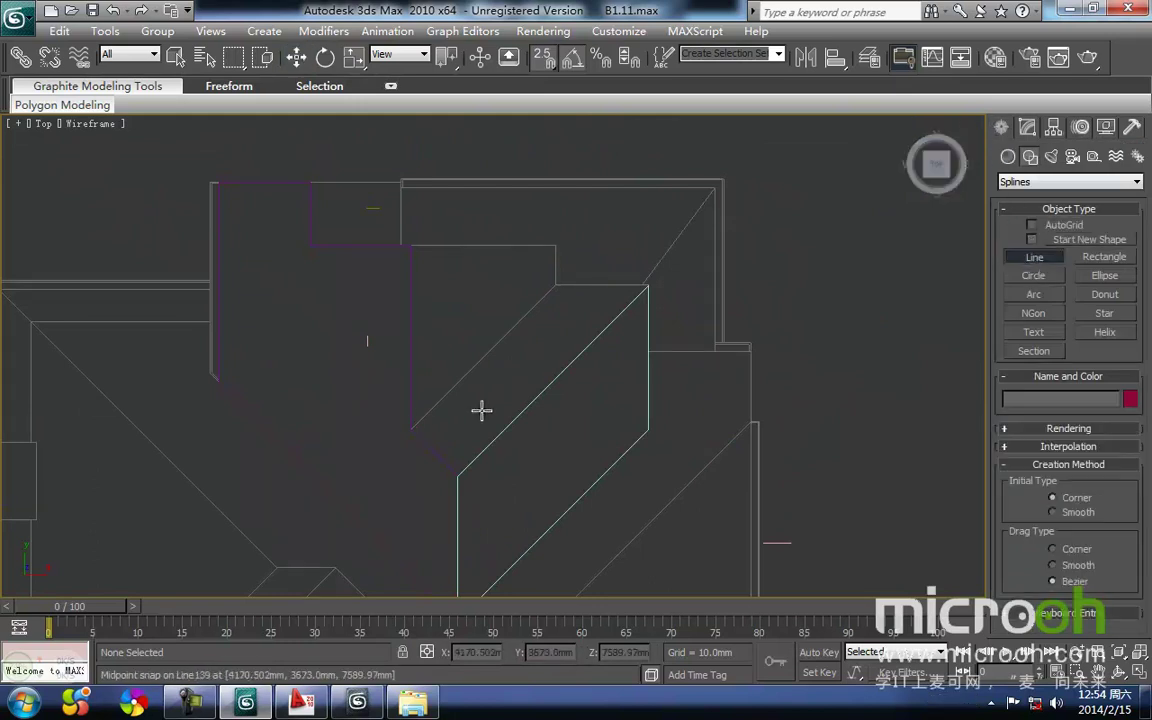
{"action": "left_click", "coordinate": [406, 427]}
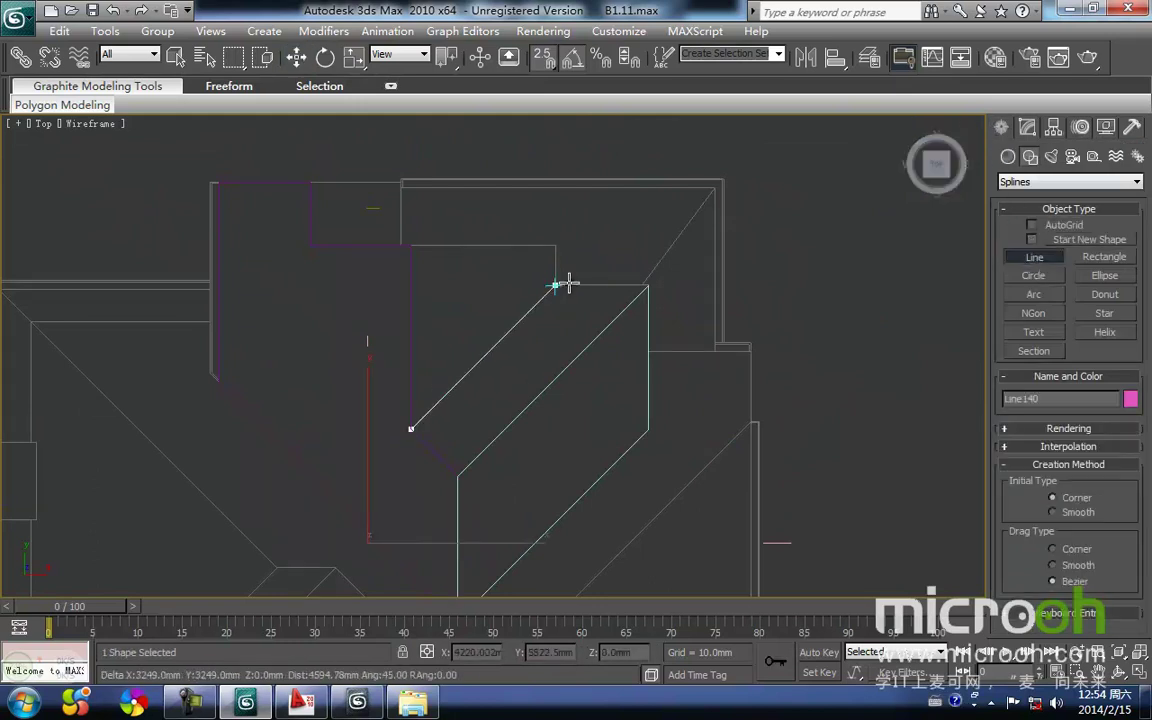
{"action": "left_click", "coordinate": [648, 287]}
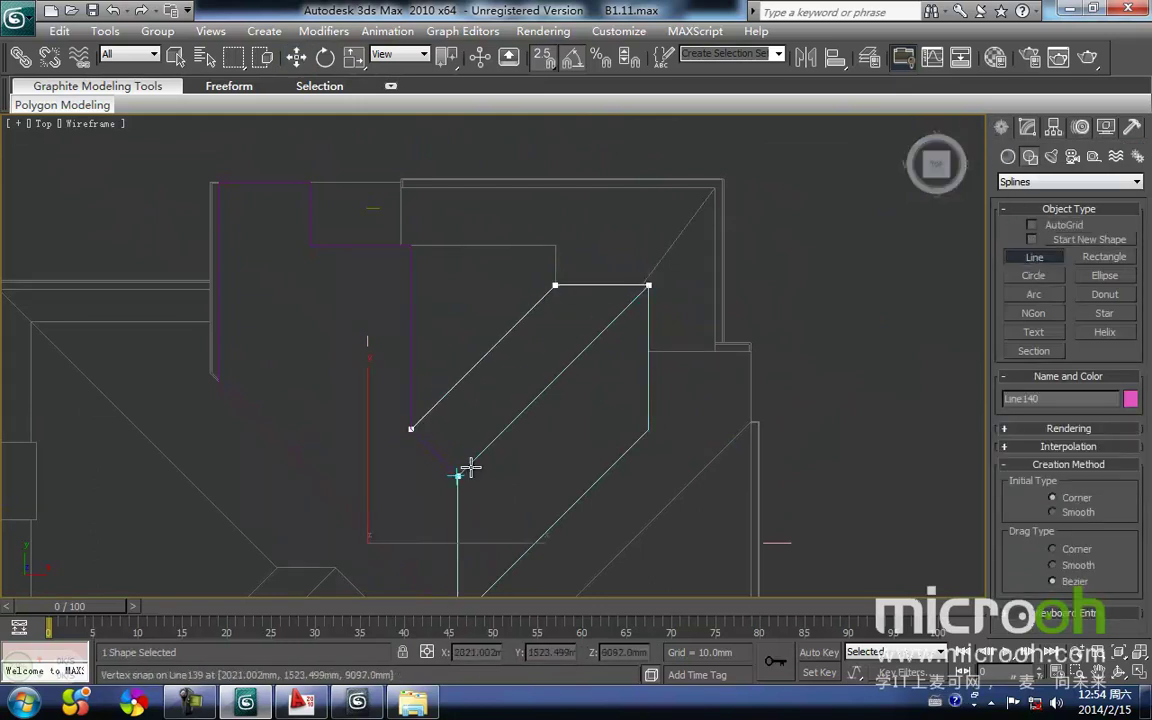
{"action": "left_click", "coordinate": [408, 429]}
{"action": "left_click", "coordinate": [630, 408]}
{"action": "key", "text": "w"}
{"action": "left_click", "coordinate": [594, 324]}
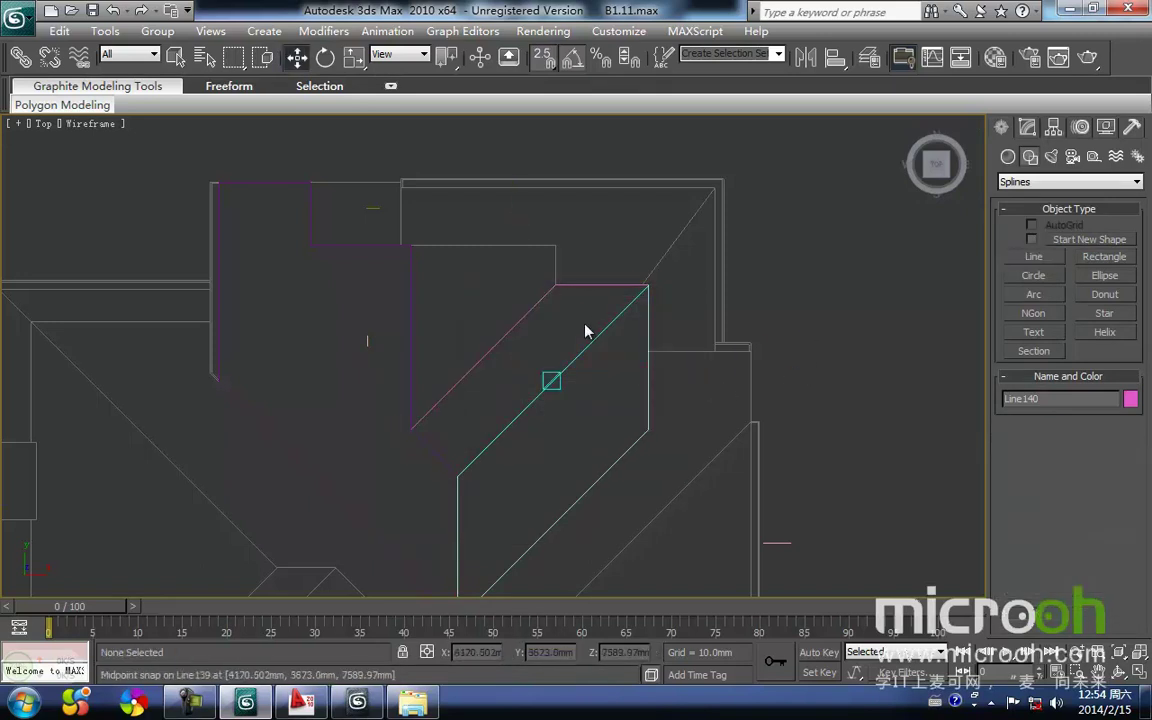
Raise the narrow hip slope outline in the Back view to the upper eave at Z 6082.939 mm
{"action": "left_click", "coordinate": [541, 287]}
{"action": "key", "text": "k"}
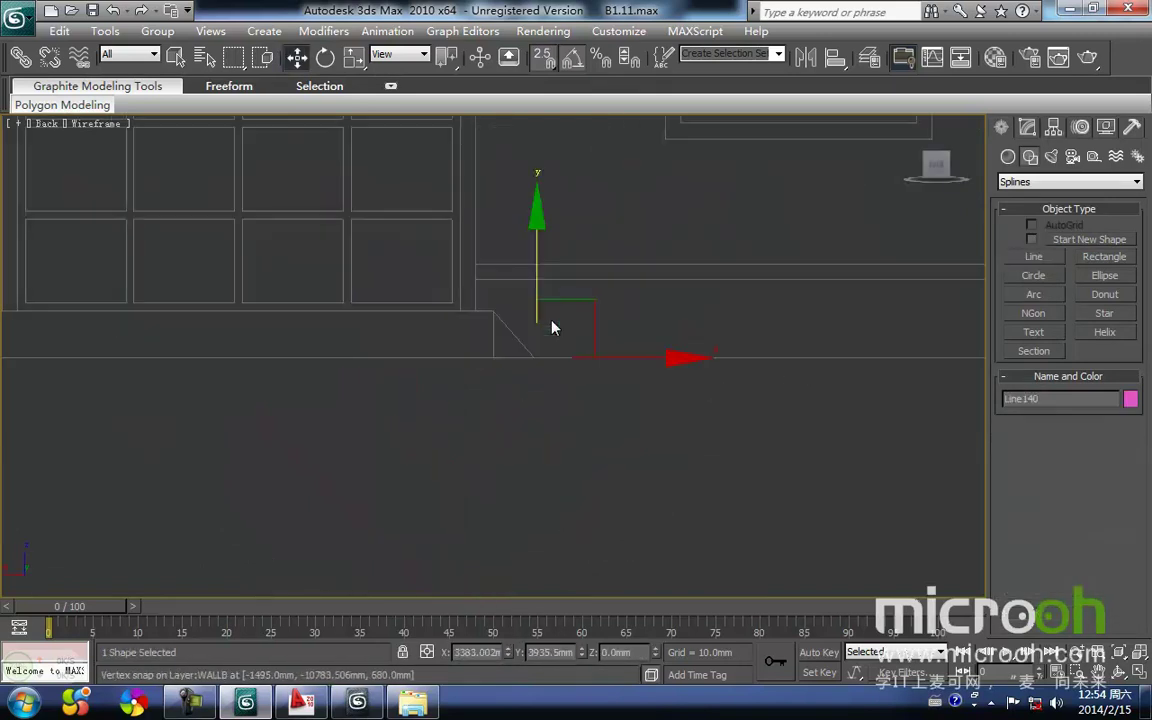
{"action": "scroll", "coordinate": [499, 291], "scroll_direction": "down", "scroll_amount": 5}
{"action": "middle_click_drag", "start_coordinate": [499, 291], "coordinate": [473, 498]}
{"action": "left_click_drag", "start_coordinate": [477, 470], "coordinate": [474, 241]}
{"action": "scroll", "coordinate": [368, 354], "scroll_direction": "up", "scroll_amount": 4}
{"action": "middle_click_drag", "start_coordinate": [359, 338], "coordinate": [487, 461]}
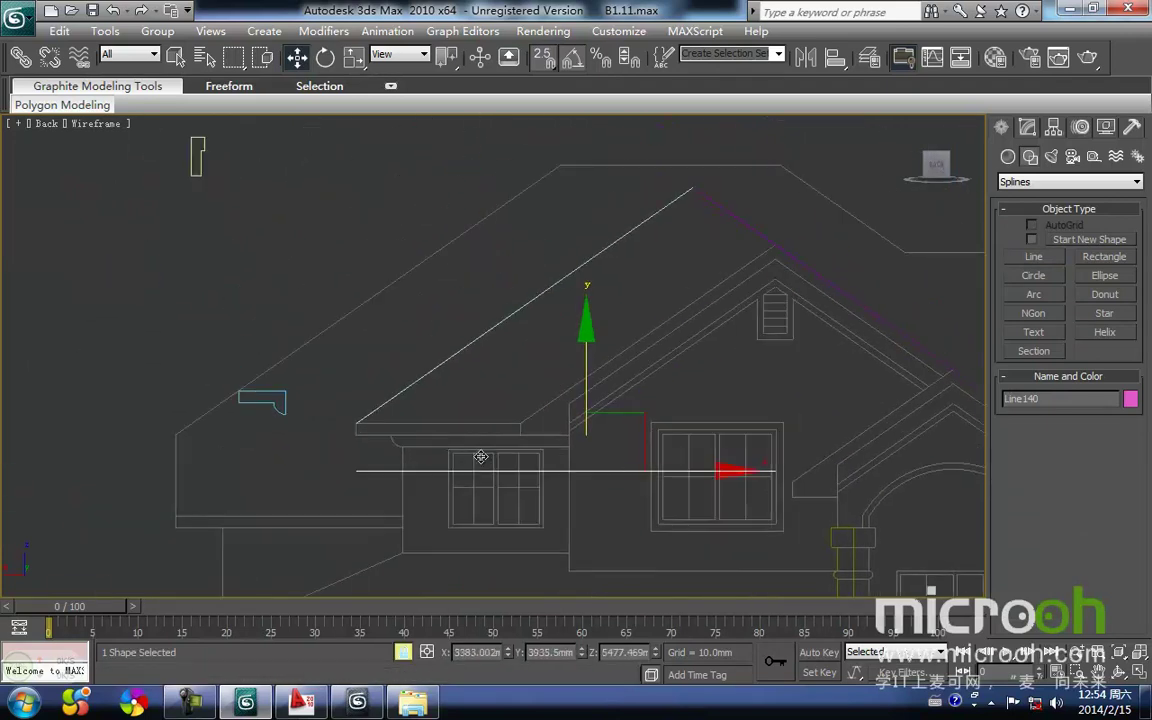
{"action": "left_click_drag", "start_coordinate": [355, 470], "coordinate": [352, 422]}
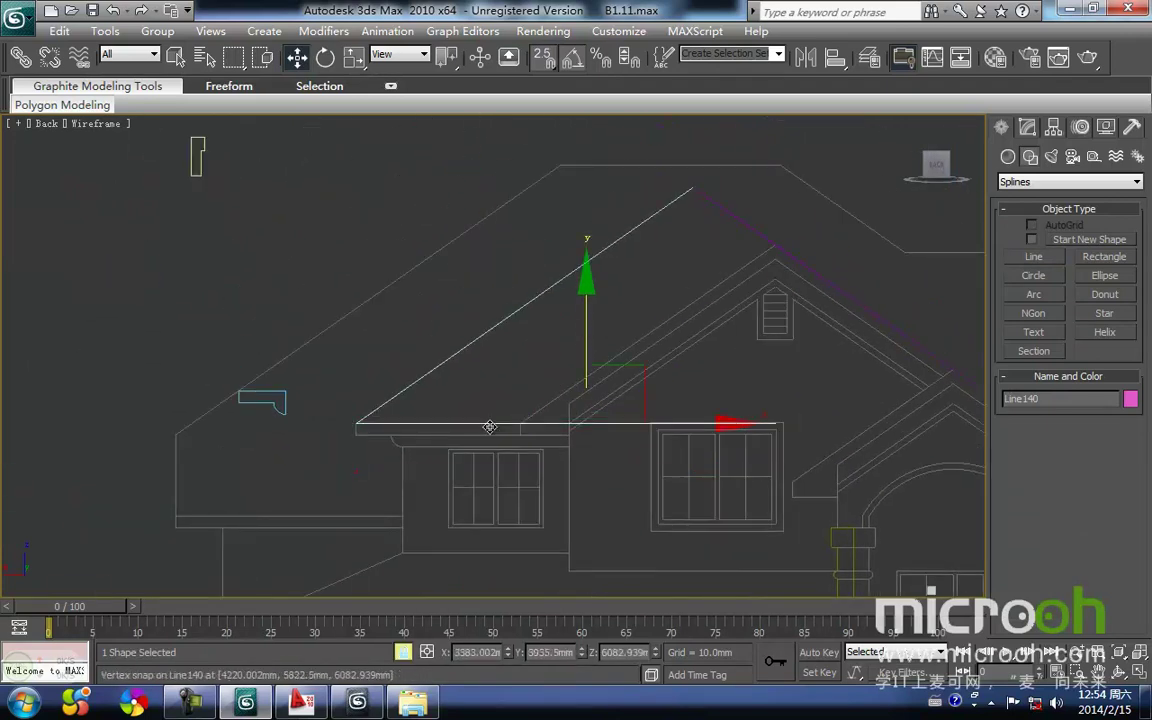
Raise the narrow hip outline's vertex at the ridge end to the side roof's peak at Z 9097 mm in the Back view
{"action": "key", "text": "t"}
{"action": "scroll", "coordinate": [467, 384], "scroll_direction": "down", "scroll_amount": 2}
{"action": "scroll", "coordinate": [440, 366], "scroll_direction": "down", "scroll_amount": 1}
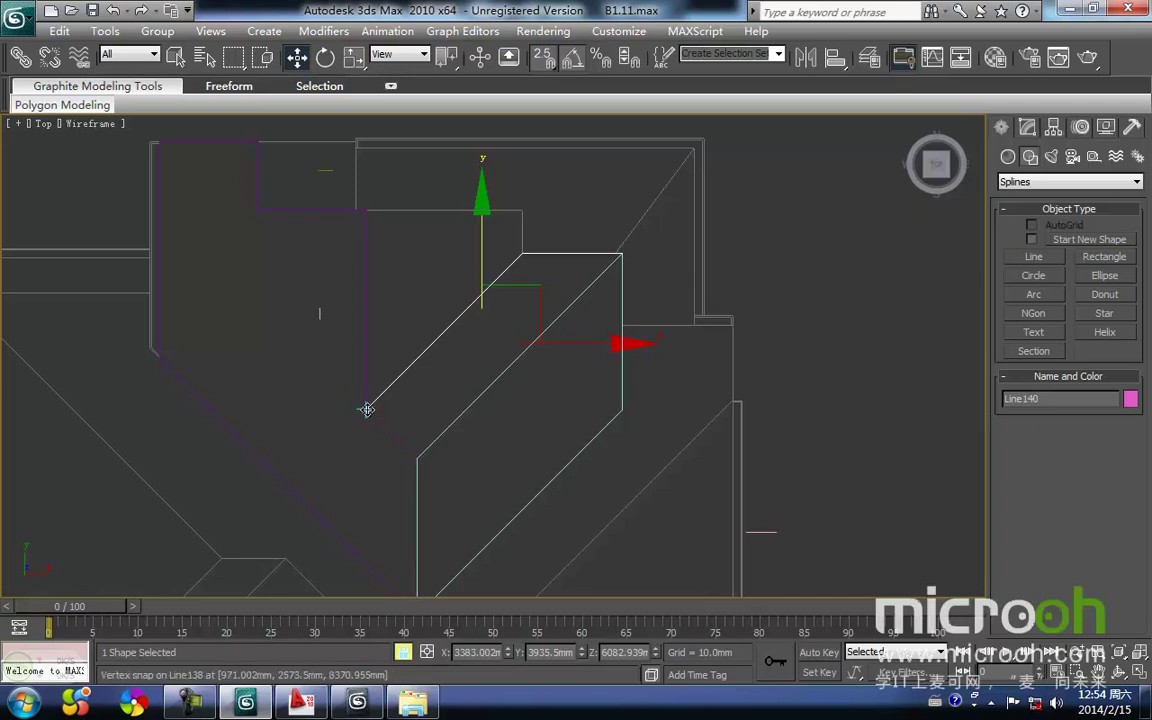
{"action": "key", "text": "1"}
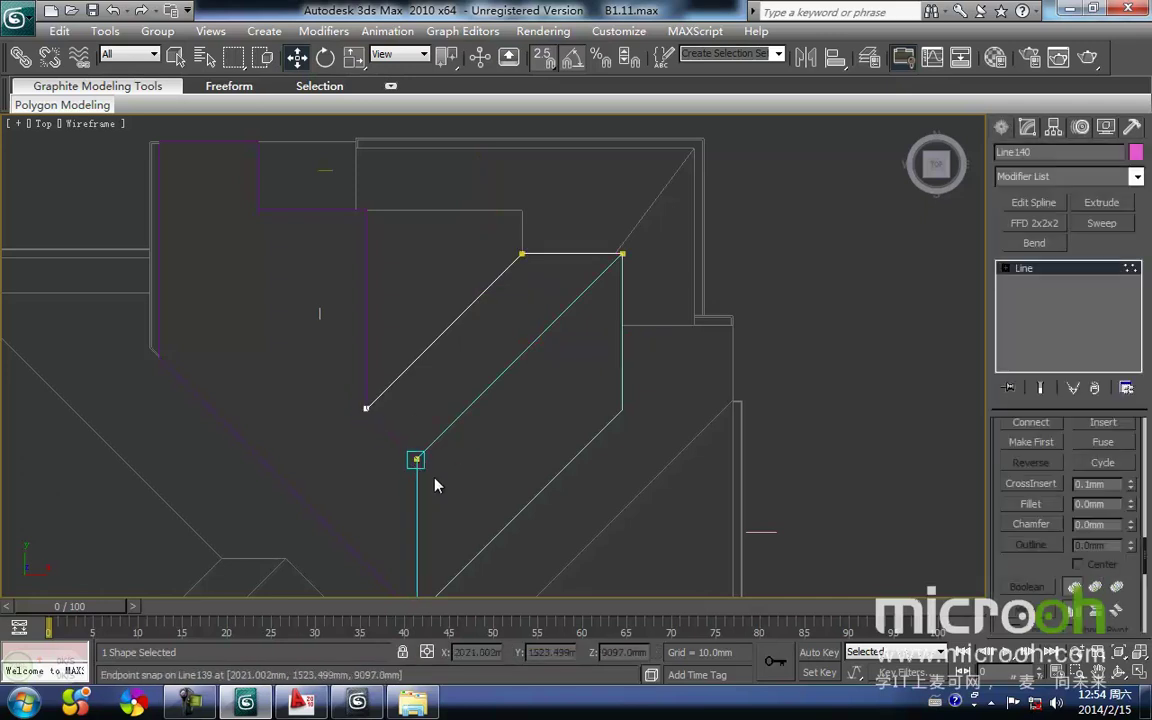
{"action": "key", "text": "space"}
{"action": "left_click_drag", "start_coordinate": [443, 484], "coordinate": [408, 449]}
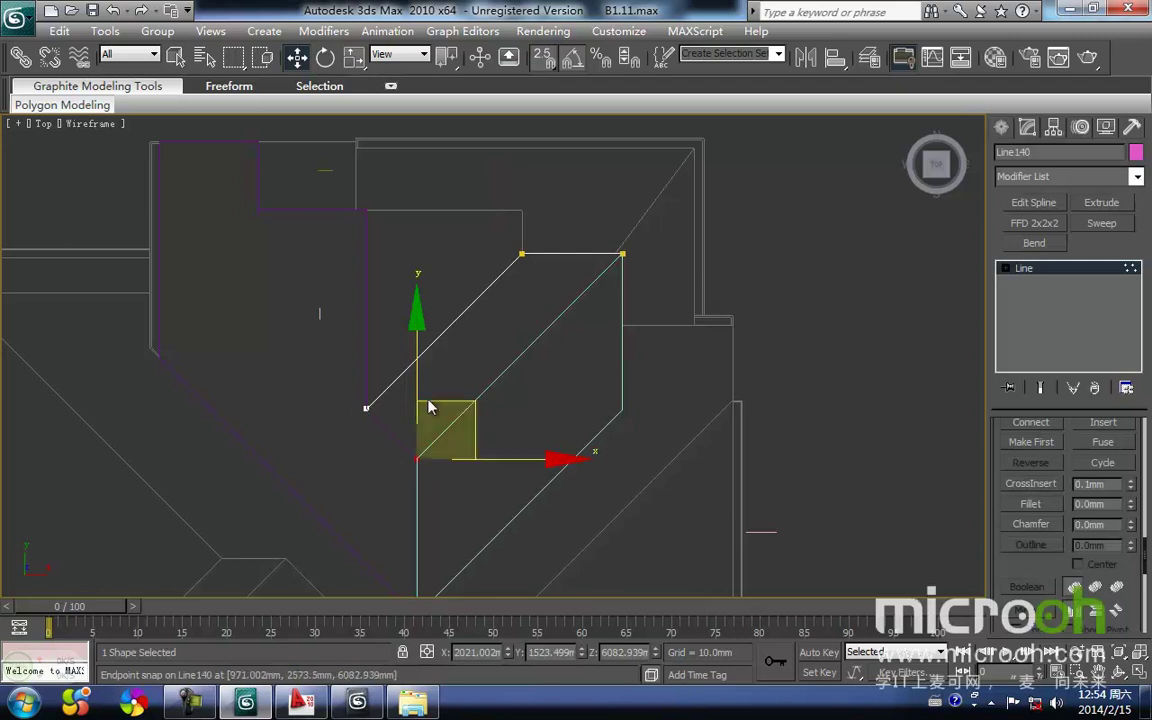
{"action": "key", "text": "f"}
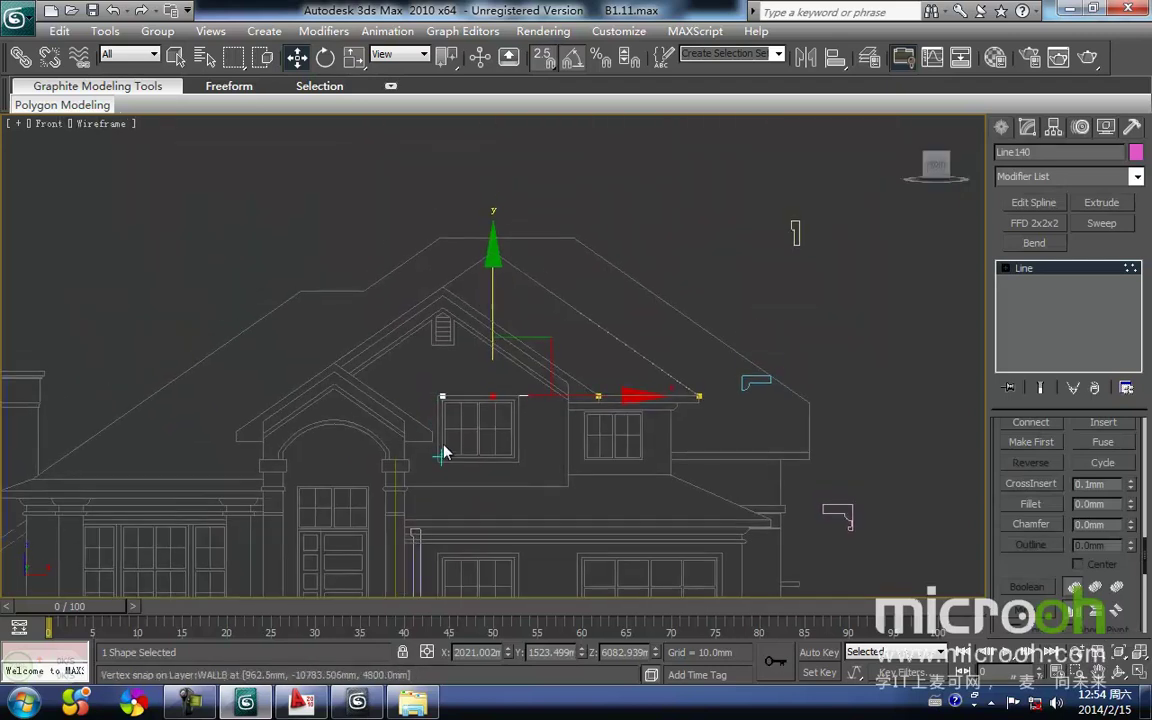
{"action": "key", "text": "k"}
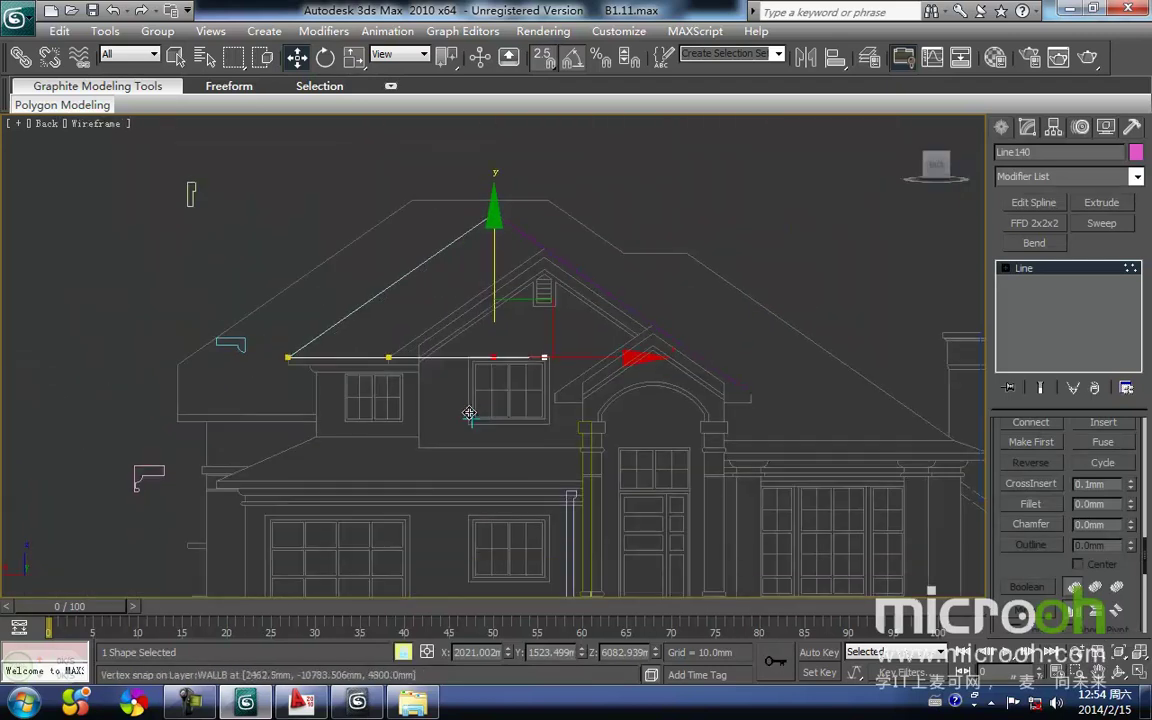
{"action": "left_click_drag", "start_coordinate": [466, 485], "coordinate": [462, 345]}
{"action": "scroll", "coordinate": [488, 345], "scroll_direction": "up", "scroll_amount": 3}
{"action": "middle_click_drag", "start_coordinate": [478, 355], "coordinate": [483, 447]}
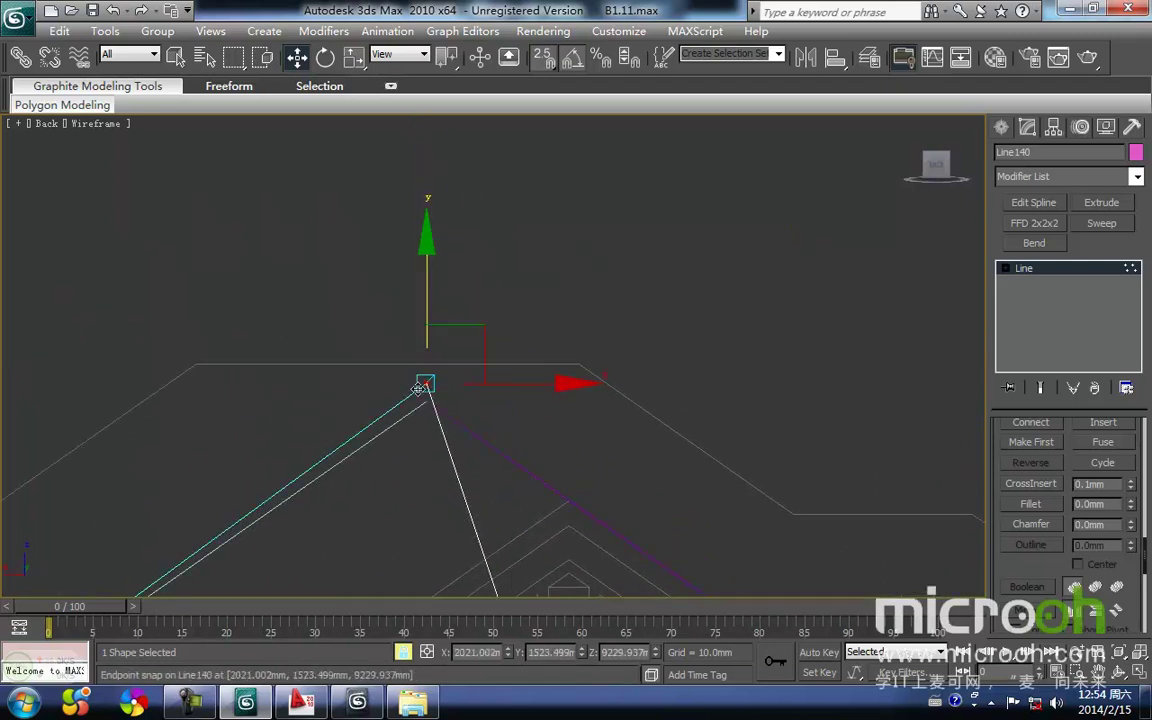
{"action": "left_click_drag", "start_coordinate": [419, 382], "coordinate": [424, 396]}
{"action": "middle_click_drag", "start_coordinate": [485, 511], "coordinate": [451, 279]}
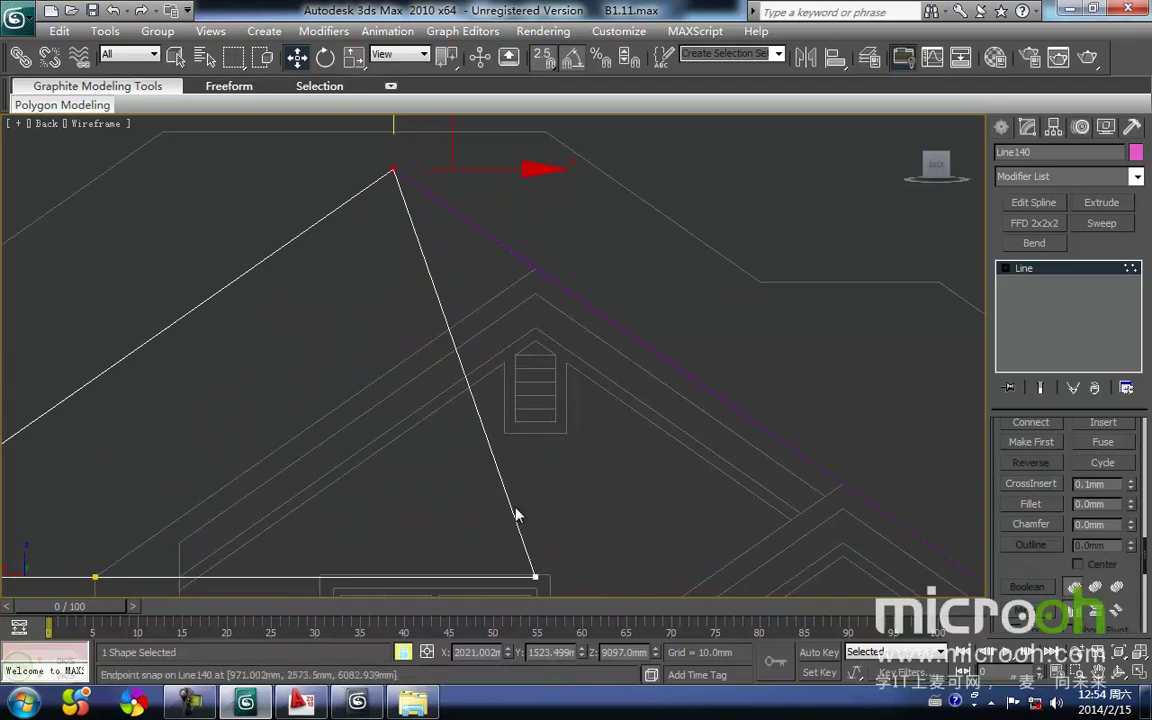
Raise the narrow hip outline's remaining inner vertex in the Back view to the CAD roof junction at Z 8361.75 mm
{"action": "left_click_drag", "start_coordinate": [522, 583], "coordinate": [535, 268]}
{"action": "scroll", "coordinate": [560, 280], "scroll_direction": "up", "scroll_amount": 2}
{"action": "middle_click_drag", "start_coordinate": [560, 283], "coordinate": [476, 483]}
{"action": "scroll", "coordinate": [530, 445], "scroll_direction": "up", "scroll_amount": 5}
{"action": "left_click_drag", "start_coordinate": [511, 437], "coordinate": [508, 462]}
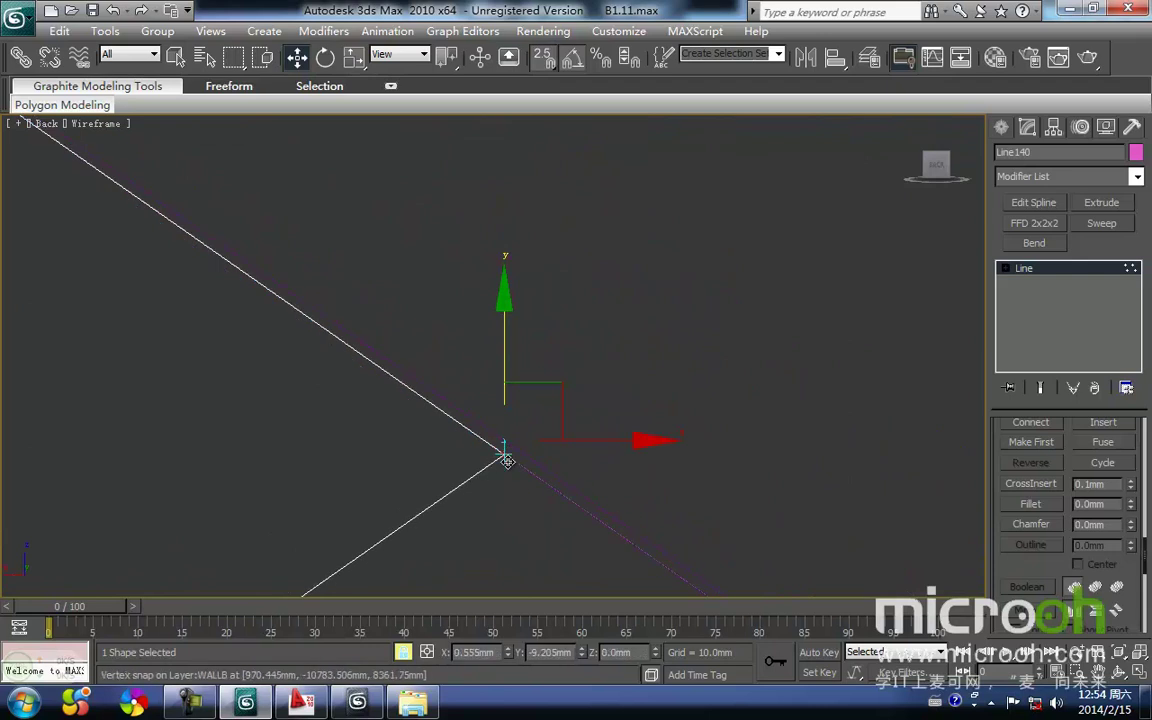
{"action": "middle_click_drag", "start_coordinate": [504, 460], "coordinate": [612, 606]}
{"action": "scroll", "coordinate": [492, 528], "scroll_direction": "down", "scroll_amount": 2}
{"action": "scroll", "coordinate": [377, 426], "scroll_direction": "down", "scroll_amount": 2}
{"action": "scroll", "coordinate": [384, 423], "scroll_direction": "up", "scroll_amount": 2}
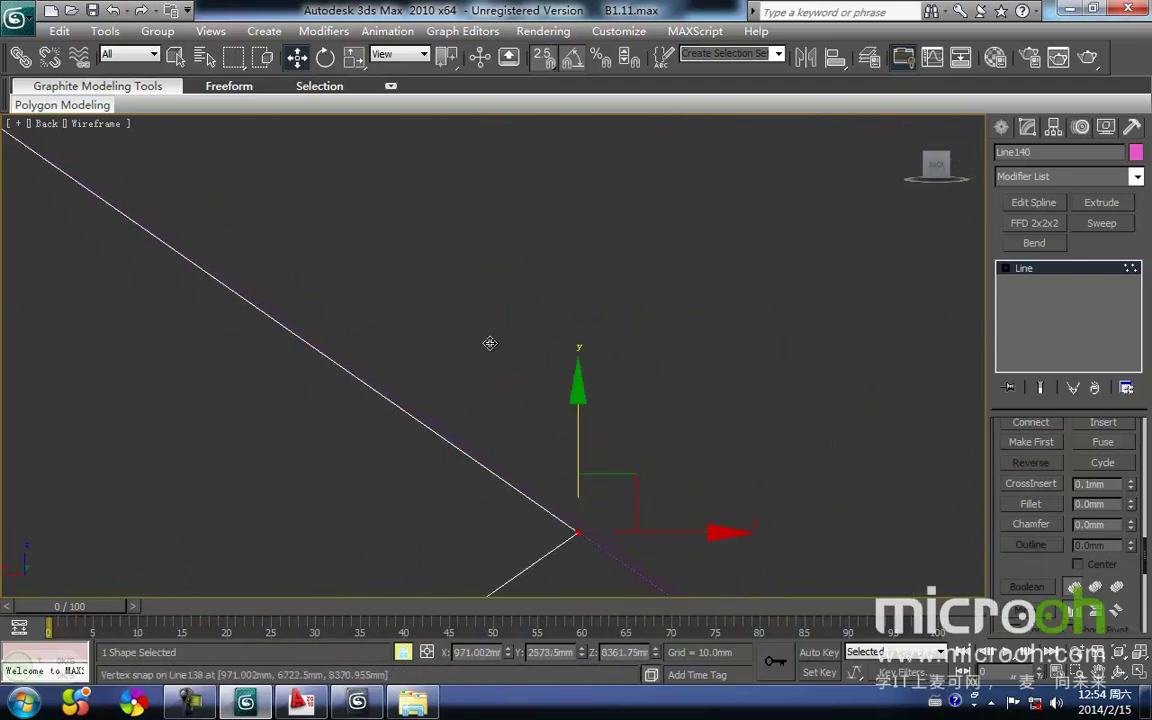
{"action": "scroll", "coordinate": [547, 379], "scroll_direction": "down", "scroll_amount": 2}
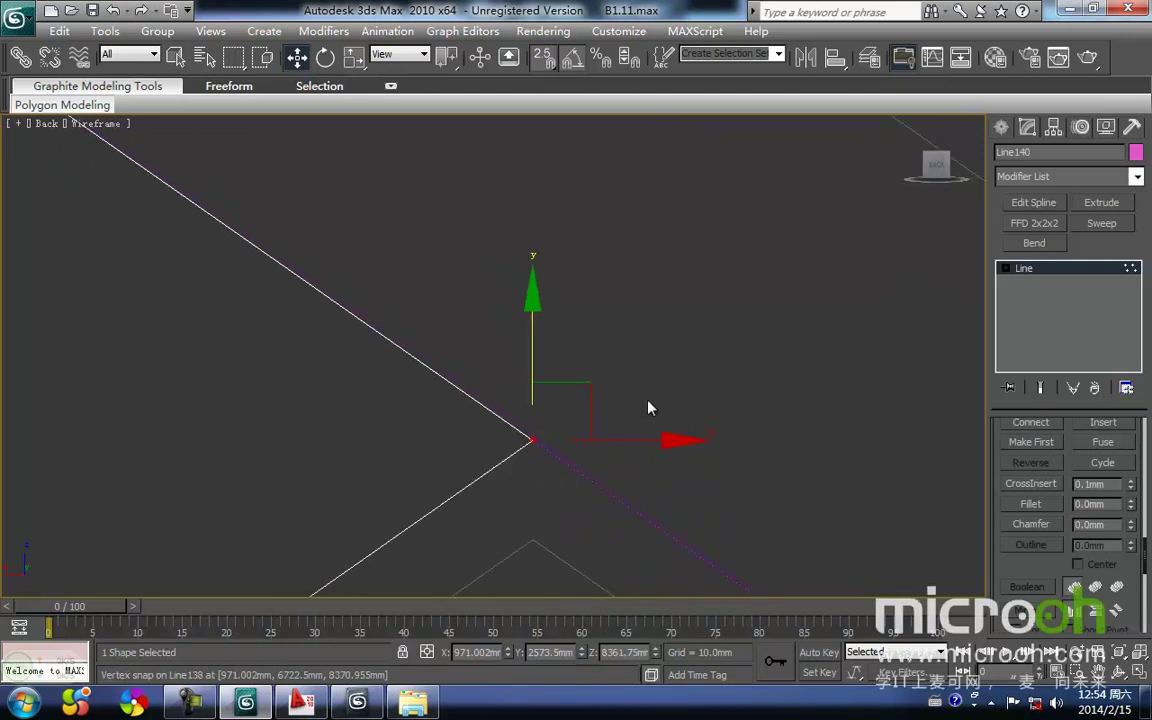
{"action": "left_click", "coordinate": [648, 401]}
Trace the gable slope between the stepped and narrow hip outlines in the Top view as a closed four-point line snapped to their corners
{"action": "scroll", "coordinate": [500, 464], "scroll_direction": "down", "scroll_amount": 3}
{"action": "scroll", "coordinate": [404, 466], "scroll_direction": "down", "scroll_amount": 3}
{"action": "middle_click_drag", "start_coordinate": [404, 464], "coordinate": [492, 359]}
{"action": "scroll", "coordinate": [419, 467], "scroll_direction": "up", "scroll_amount": 2}
{"action": "key", "text": "t"}
{"action": "key", "text": "1"}
{"action": "left_click", "coordinate": [446, 353]}
{"action": "scroll", "coordinate": [448, 350], "scroll_direction": "down", "scroll_amount": 3}
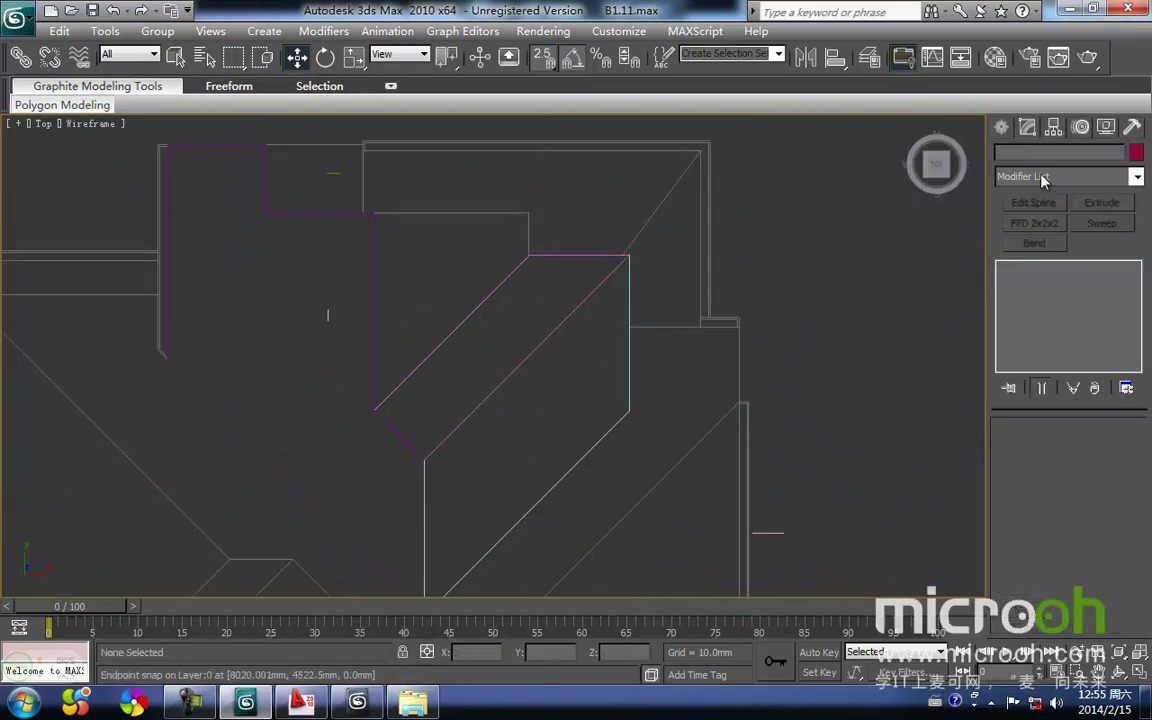
{"action": "left_click", "coordinate": [1002, 128]}
{"action": "left_click", "coordinate": [1041, 261]}
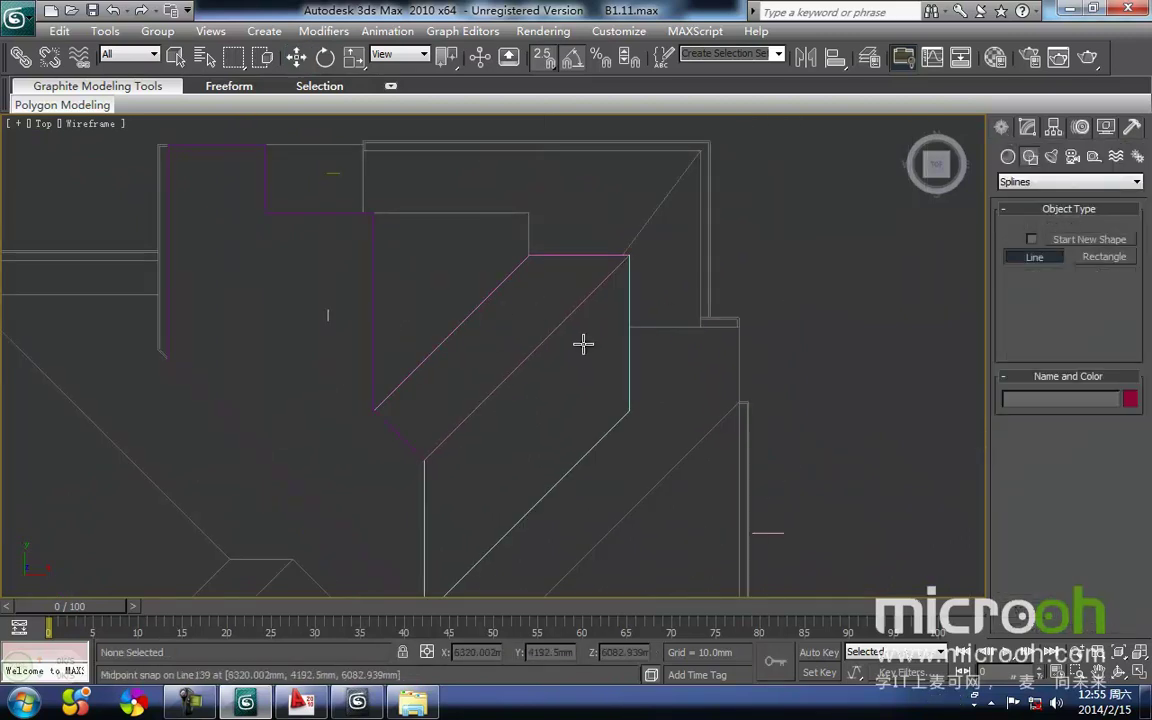
{"action": "middle_click_drag", "start_coordinate": [486, 275], "coordinate": [543, 391]}
{"action": "left_click", "coordinate": [437, 327]}
{"action": "left_click", "coordinate": [433, 327]}
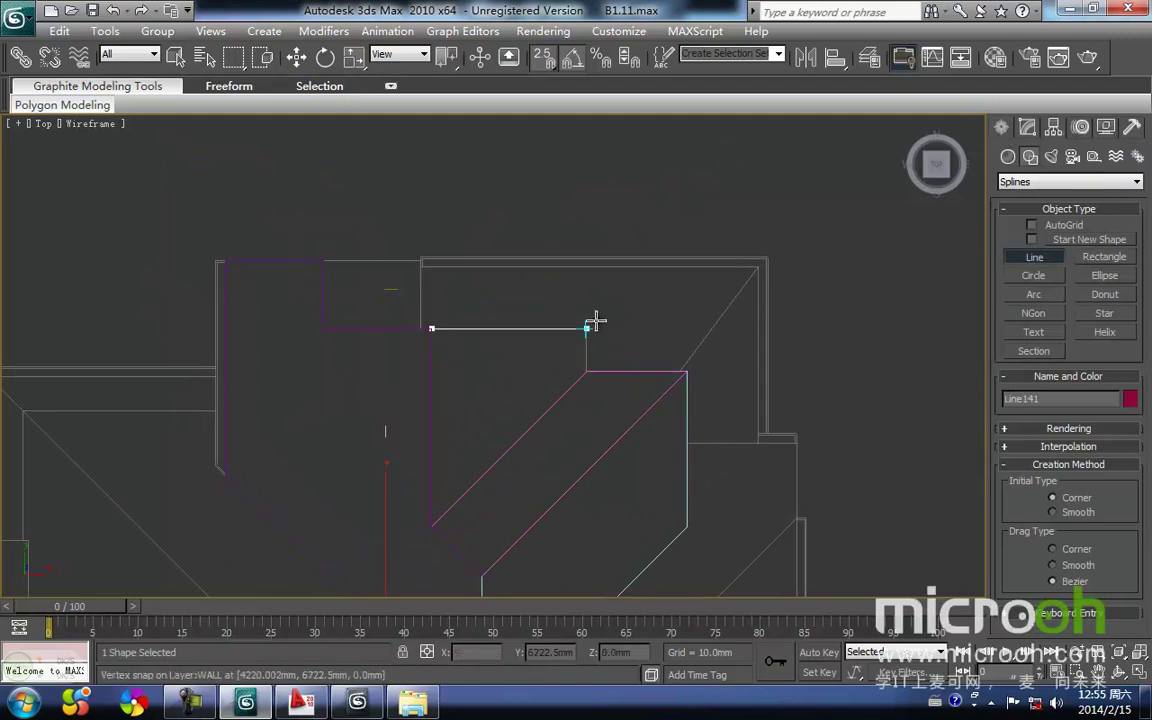
{"action": "left_click", "coordinate": [586, 327]}
{"action": "left_click", "coordinate": [586, 372]}
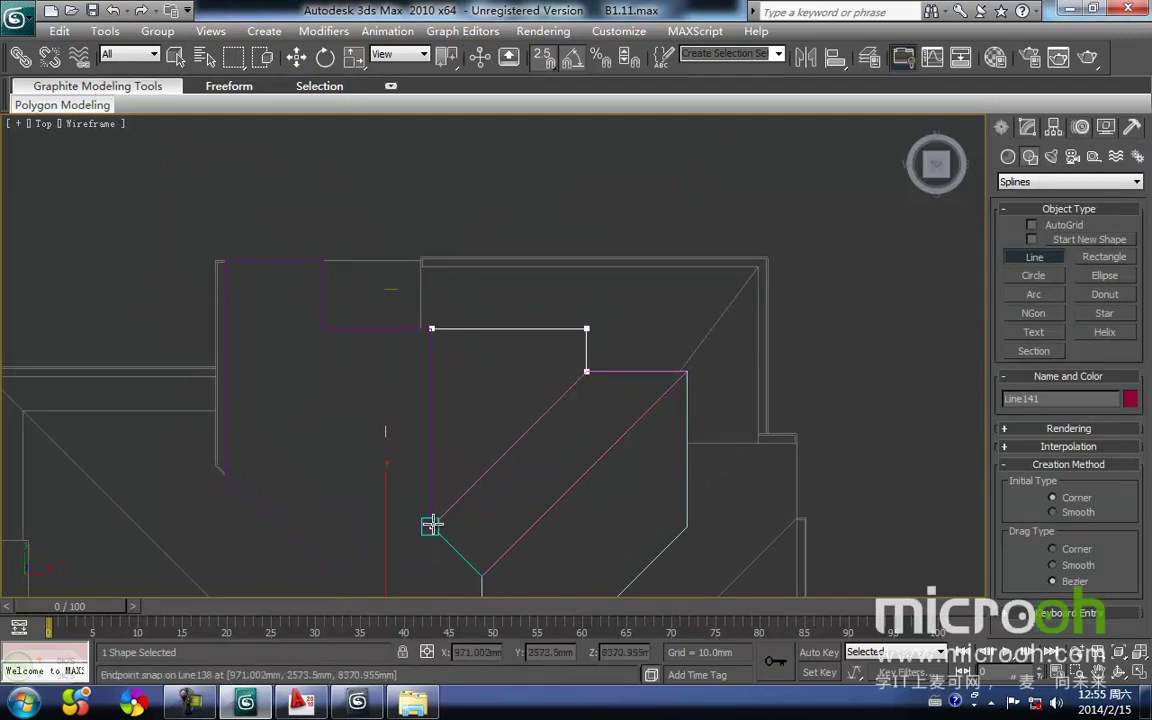
{"action": "left_click", "coordinate": [429, 331]}
{"action": "left_click", "coordinate": [548, 411]}
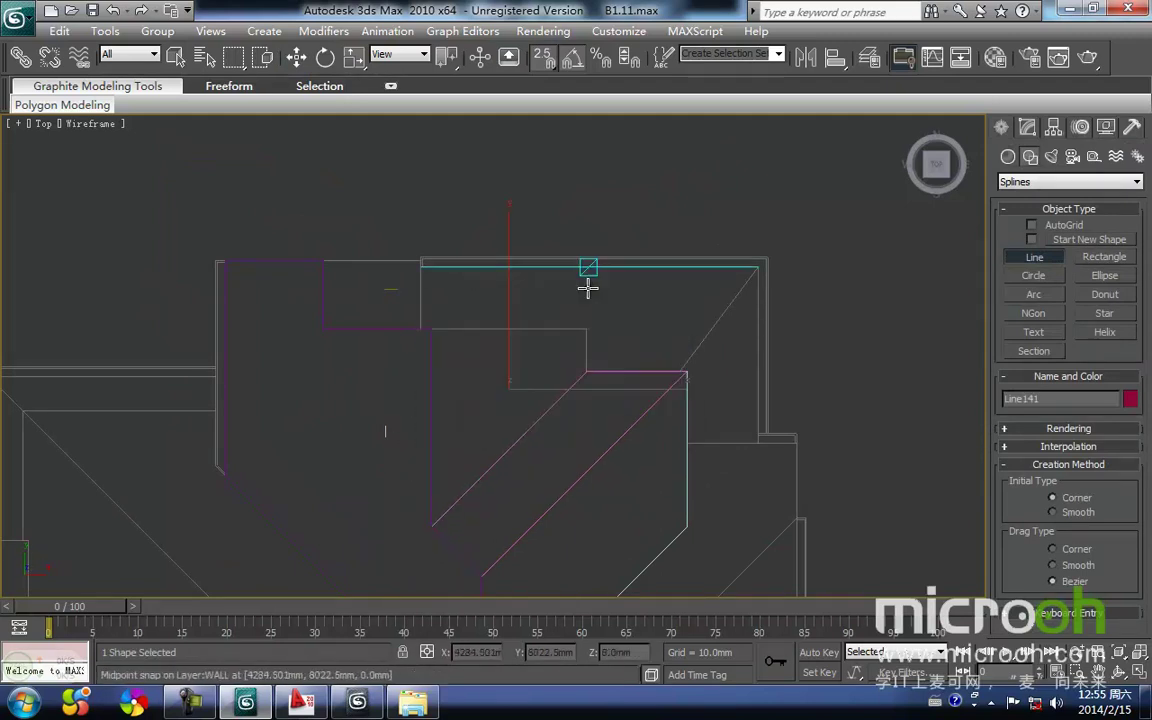
{"action": "right_click", "coordinate": [596, 310]}
{"action": "left_click", "coordinate": [604, 314]}
{"action": "left_click", "coordinate": [588, 347]}
Raise the new gable slope outline in the Back view to the upper eave, snapping level with the hip slope outlines
{"action": "key", "text": "k"}
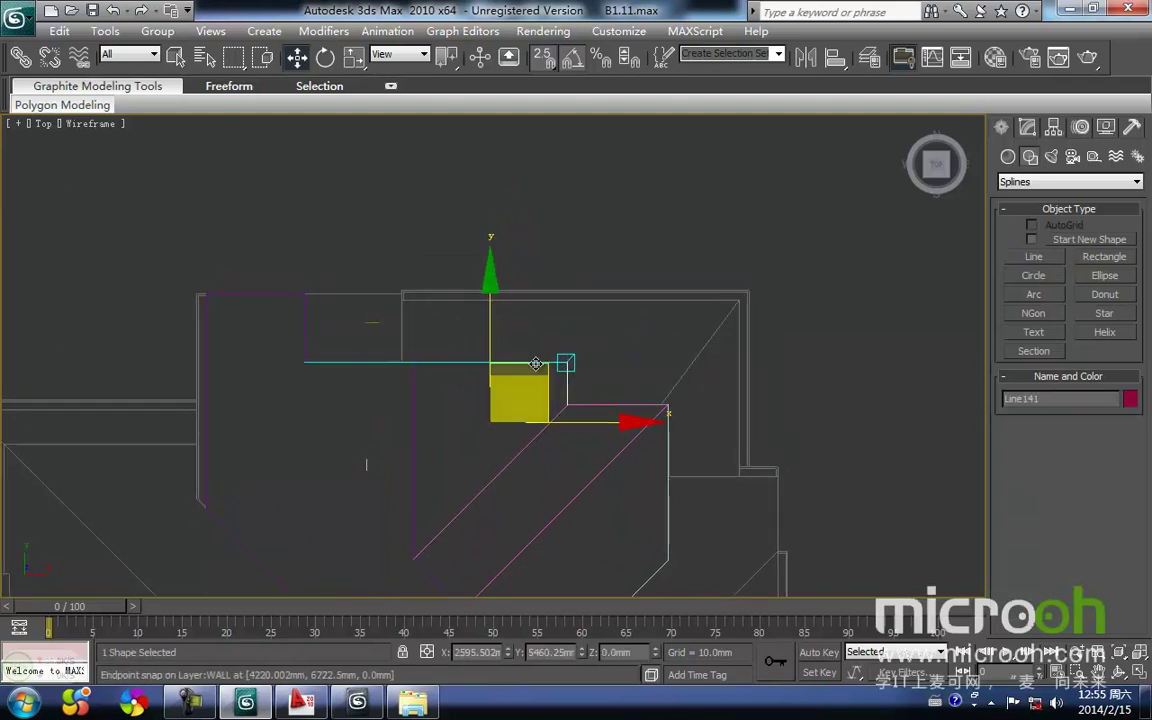
{"action": "scroll", "coordinate": [487, 470], "scroll_direction": "down", "scroll_amount": 3}
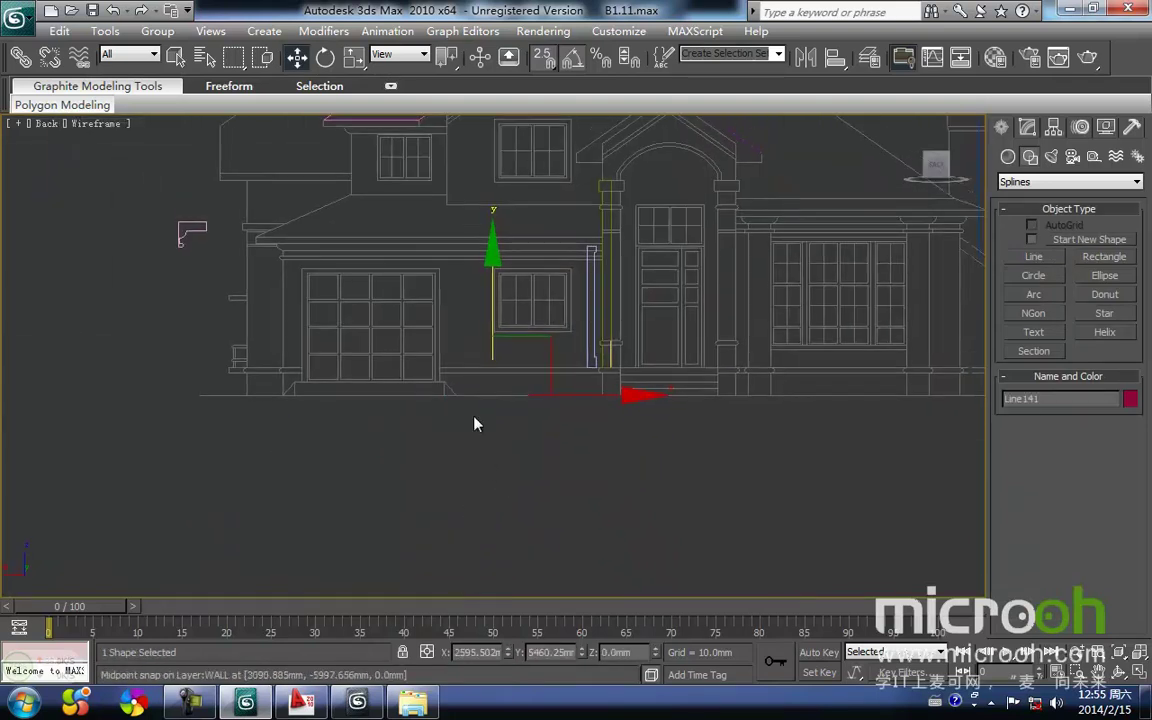
{"action": "middle_click_drag", "start_coordinate": [500, 566], "coordinate": [472, 597]}
{"action": "left_click_drag", "start_coordinate": [492, 361], "coordinate": [492, 118]}
{"action": "middle_click_drag", "start_coordinate": [441, 338], "coordinate": [438, 551]}
{"action": "scroll", "coordinate": [439, 428], "scroll_direction": "up", "scroll_amount": 3}
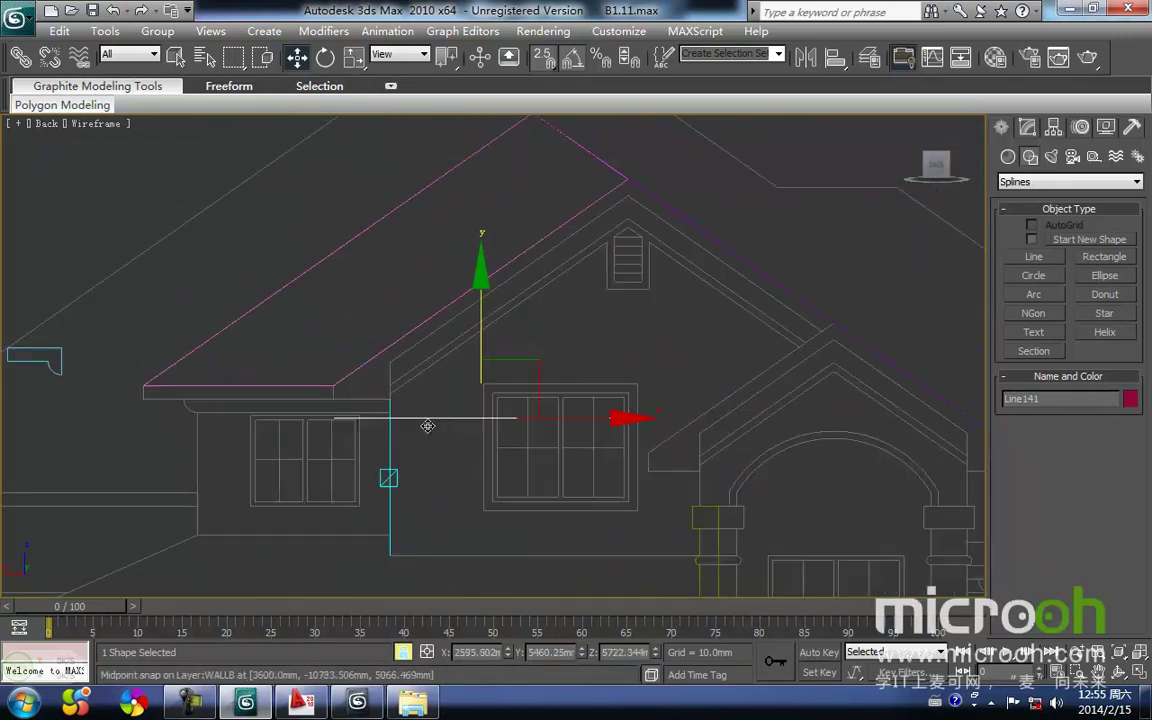
{"action": "left_click_drag", "start_coordinate": [336, 424], "coordinate": [336, 384]}
{"action": "middle_click_drag", "start_coordinate": [463, 371], "coordinate": [449, 382]}
Raise the gable slope outline's two ridge vertices in the Back view to meet the narrow hip outline's inner vertex
{"action": "key", "text": "1"}
{"action": "key", "text": "t"}
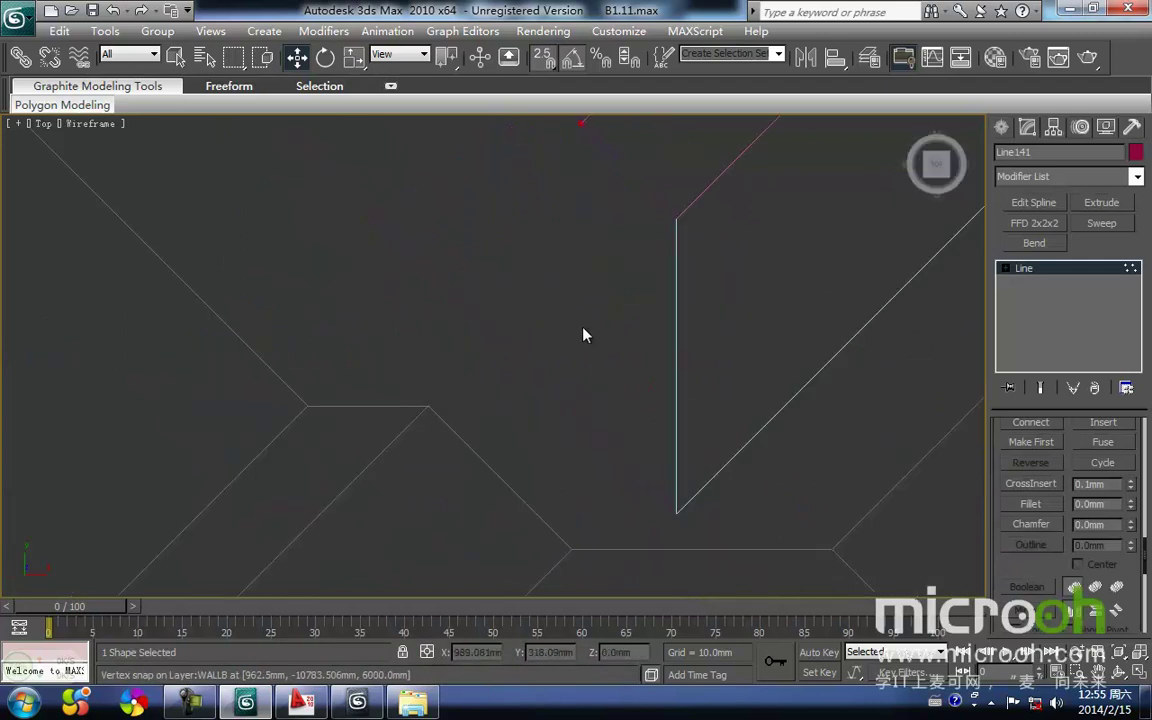
{"action": "scroll", "coordinate": [550, 366], "scroll_direction": "down", "scroll_amount": 3}
{"action": "left_click_drag", "start_coordinate": [470, 263], "coordinate": [495, 458]}
{"action": "scroll", "coordinate": [493, 340], "scroll_direction": "up", "scroll_amount": 3}
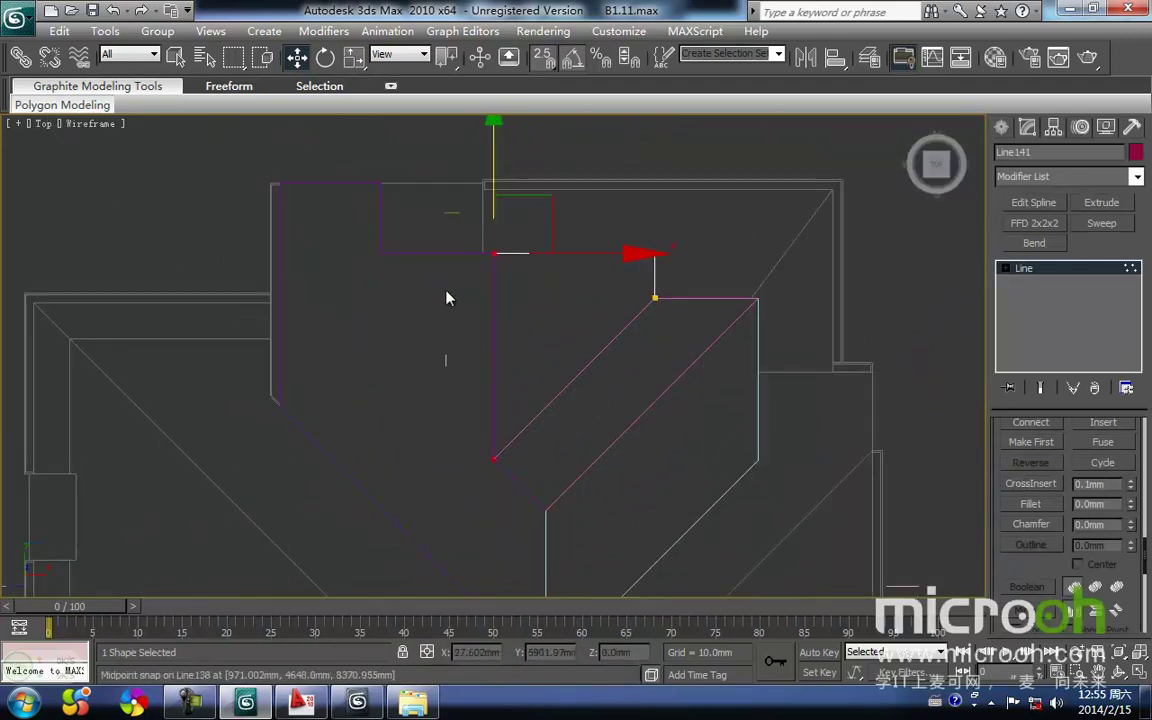
{"action": "middle_click_drag", "start_coordinate": [501, 329], "coordinate": [475, 445]}
{"action": "key", "text": "k"}
{"action": "left_click_drag", "start_coordinate": [490, 393], "coordinate": [495, 283]}
{"action": "scroll", "coordinate": [491, 238], "scroll_direction": "up", "scroll_amount": 4}
{"action": "middle_click_drag", "start_coordinate": [504, 137], "coordinate": [535, 568]}
{"action": "scroll", "coordinate": [537, 500], "scroll_direction": "up", "scroll_amount": 5}
{"action": "middle_click_drag", "start_coordinate": [566, 522], "coordinate": [488, 172]}
{"action": "scroll", "coordinate": [566, 464], "scroll_direction": "up", "scroll_amount": 3}
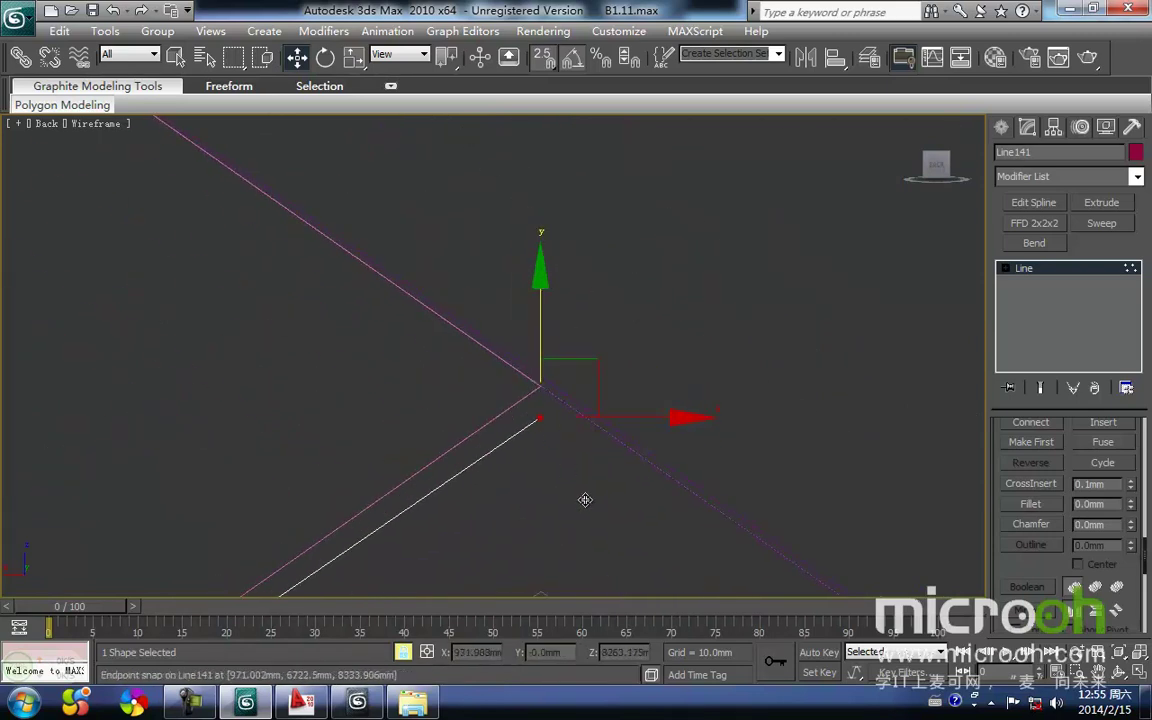
{"action": "left_click_drag", "start_coordinate": [537, 449], "coordinate": [570, 444]}
{"action": "left_click", "coordinate": [568, 472]}
Examine how the roof outlines meet at the gable ridge junction in a close-up orbited view
{"action": "mouse_move", "coordinate": [550, 481]}
{"action": "middle_mouse_down"}
{"action": "mouse_move", "coordinate": [504, 437]}
{"action": "mouse_move", "coordinate": [558, 442]}
{"action": "mouse_move", "coordinate": [514, 494]}
{"action": "middle_mouse_up"}
{"action": "scroll", "coordinate": [506, 430], "scroll_direction": "down", "scroll_amount": 2}
{"action": "key", "text": "F3"}
{"action": "scroll", "coordinate": [512, 406], "scroll_direction": "down", "scroll_amount": 8}
{"action": "middle_click_drag", "start_coordinate": [568, 463], "coordinate": [783, 374], "text": "alt"}
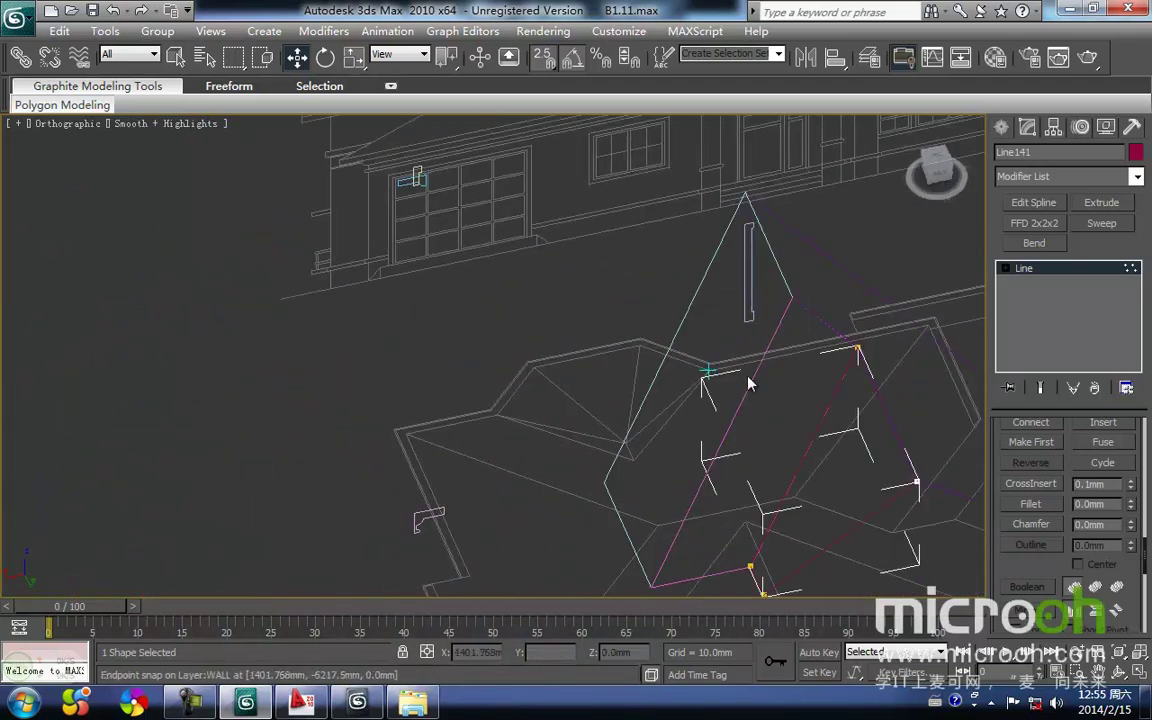
{"action": "scroll", "coordinate": [761, 393], "scroll_direction": "up", "scroll_amount": 10}
{"action": "middle_click_drag", "start_coordinate": [572, 488], "coordinate": [381, 195]}
{"action": "scroll", "coordinate": [426, 257], "scroll_direction": "up", "scroll_amount": 6}
{"action": "middle_click_drag", "start_coordinate": [418, 299], "coordinate": [683, 540]}
{"action": "scroll", "coordinate": [512, 298], "scroll_direction": "up", "scroll_amount": 4}
{"action": "middle_click_drag", "start_coordinate": [507, 314], "coordinate": [541, 555]}
{"action": "middle_click_drag", "start_coordinate": [517, 286], "coordinate": [517, 373]}
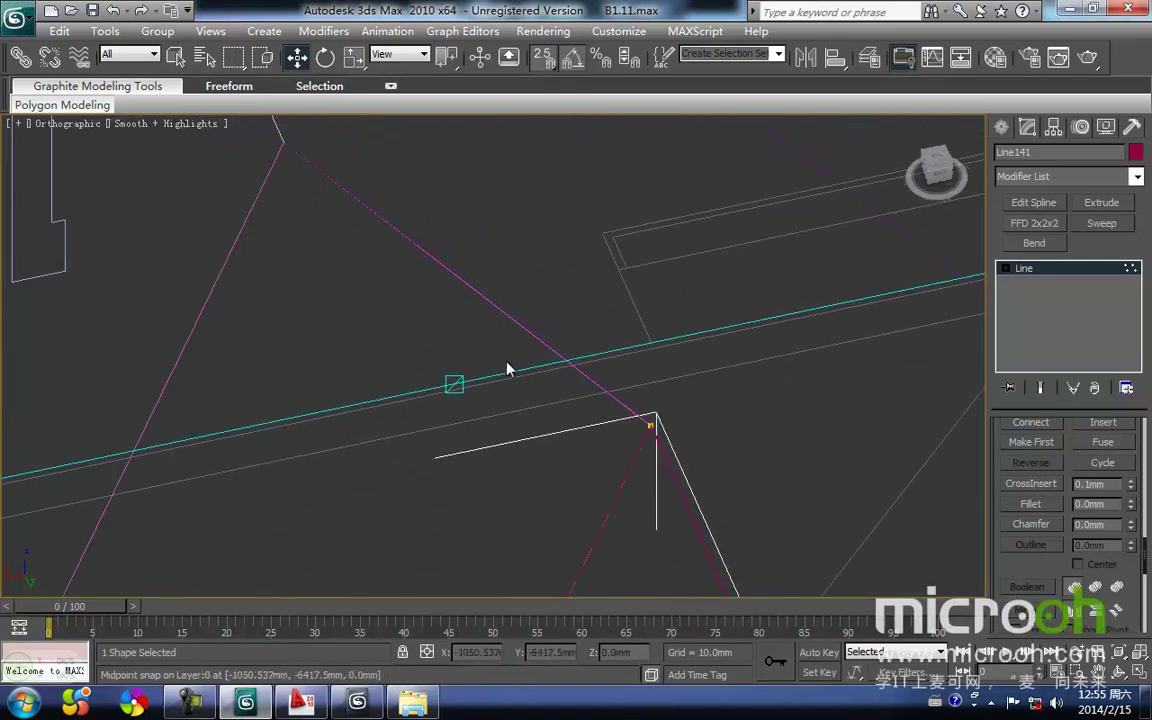
{"action": "left_click", "coordinate": [490, 372]}
{"action": "scroll", "coordinate": [496, 366], "scroll_direction": "up", "scroll_amount": 3}
{"action": "scroll", "coordinate": [748, 440], "scroll_direction": "up", "scroll_amount": 1}
{"action": "middle_click_drag", "start_coordinate": [618, 407], "coordinate": [280, 278]}
{"action": "scroll", "coordinate": [497, 398], "scroll_direction": "up", "scroll_amount": 3}
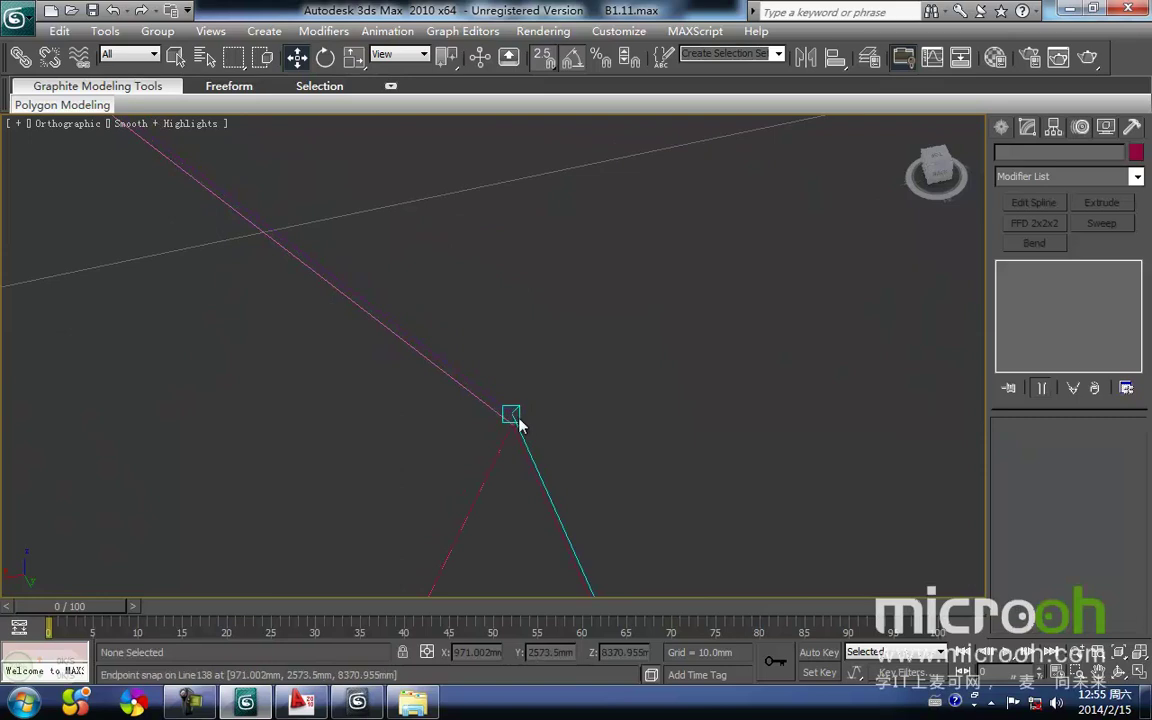
Lower the stepped outline's two gable ridge vertices in the Front view, snapping each to the junction at Z 8361.75 mm
{"action": "left_click", "coordinate": [511, 414]}
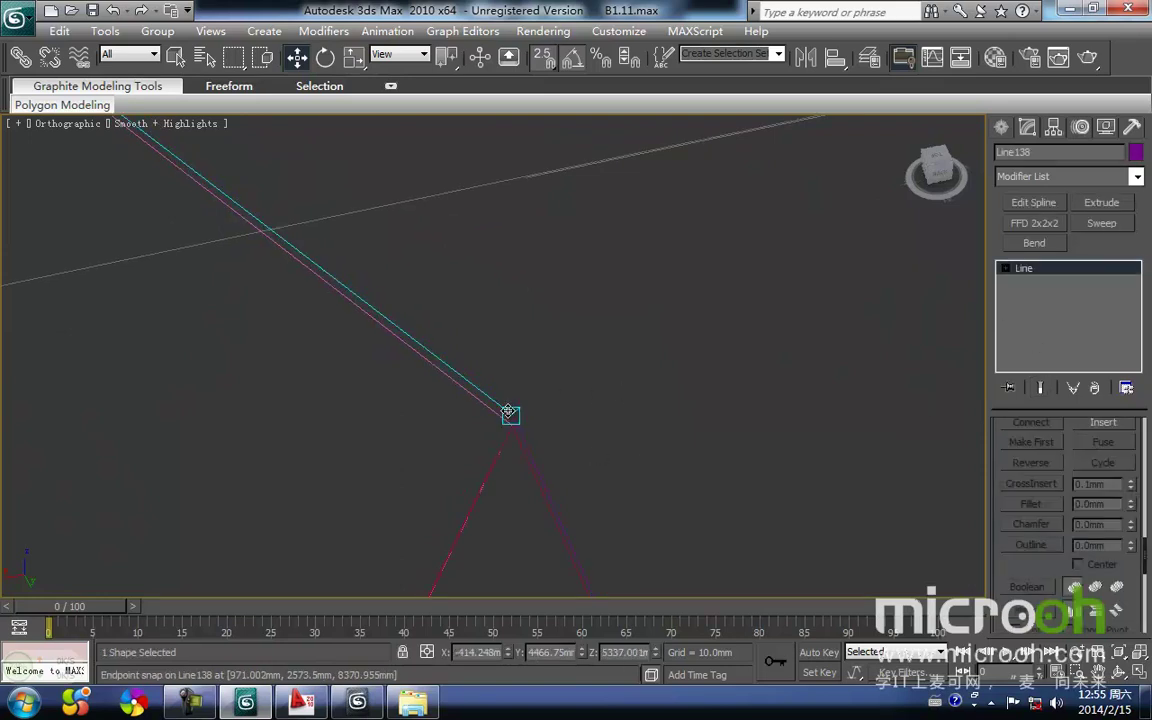
{"action": "middle_click_drag", "start_coordinate": [566, 417], "coordinate": [527, 417]}
{"action": "key", "text": "F3"}
{"action": "left_click", "coordinate": [527, 417]}
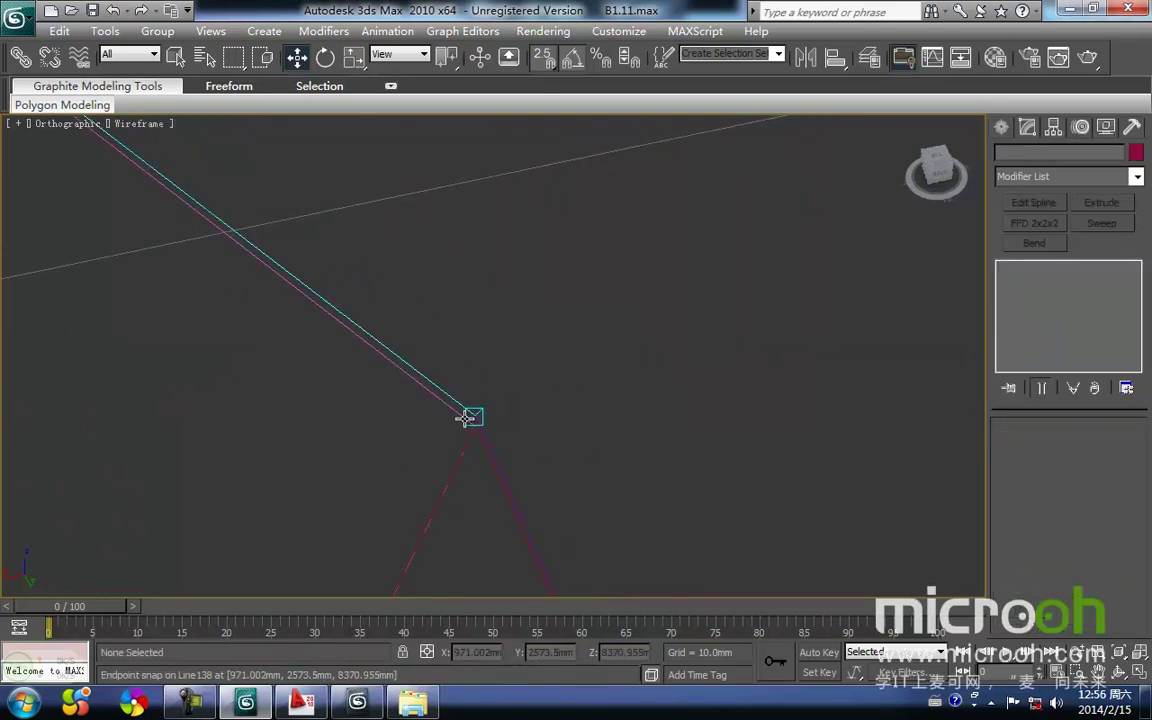
{"action": "left_click", "coordinate": [473, 416]}
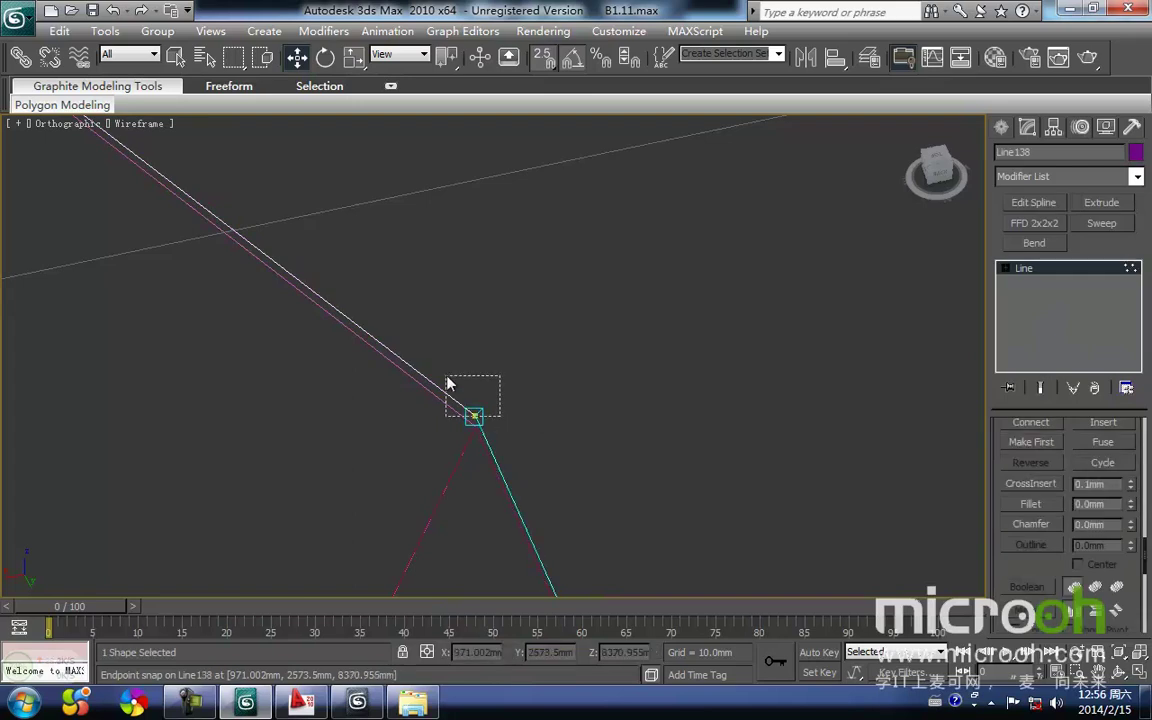
{"action": "left_click_drag", "start_coordinate": [483, 418], "coordinate": [473, 495]}
{"action": "key", "text": "f"}
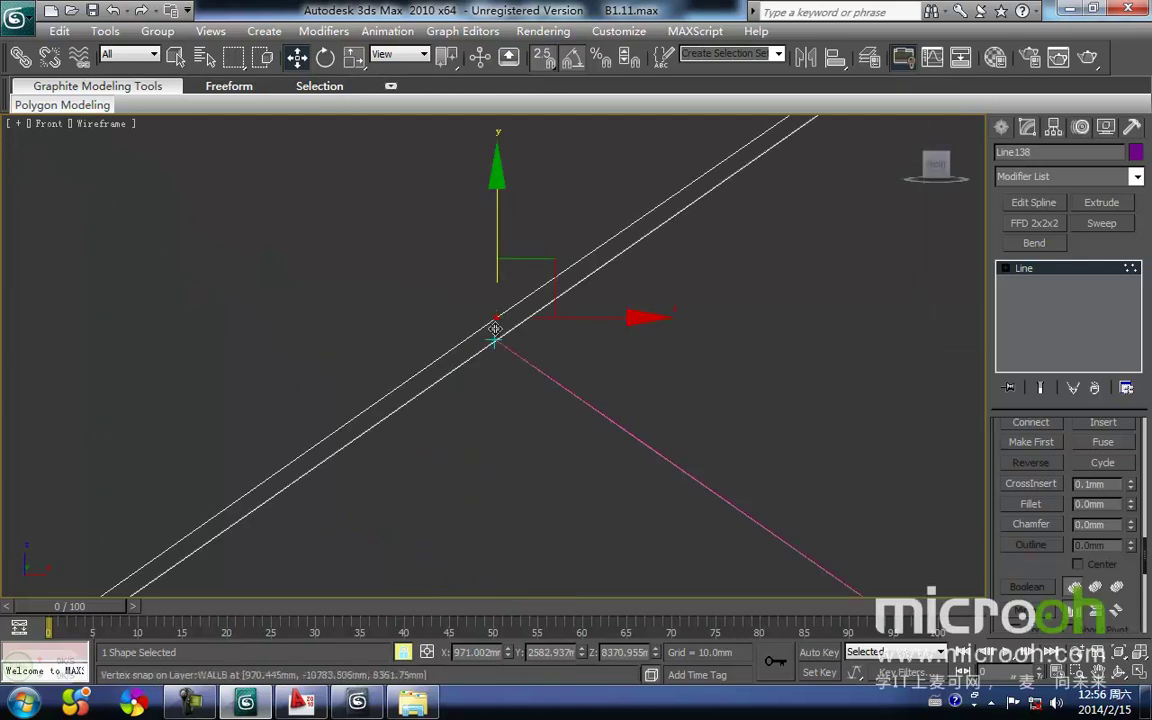
{"action": "left_click_drag", "start_coordinate": [495, 240], "coordinate": [498, 350]}
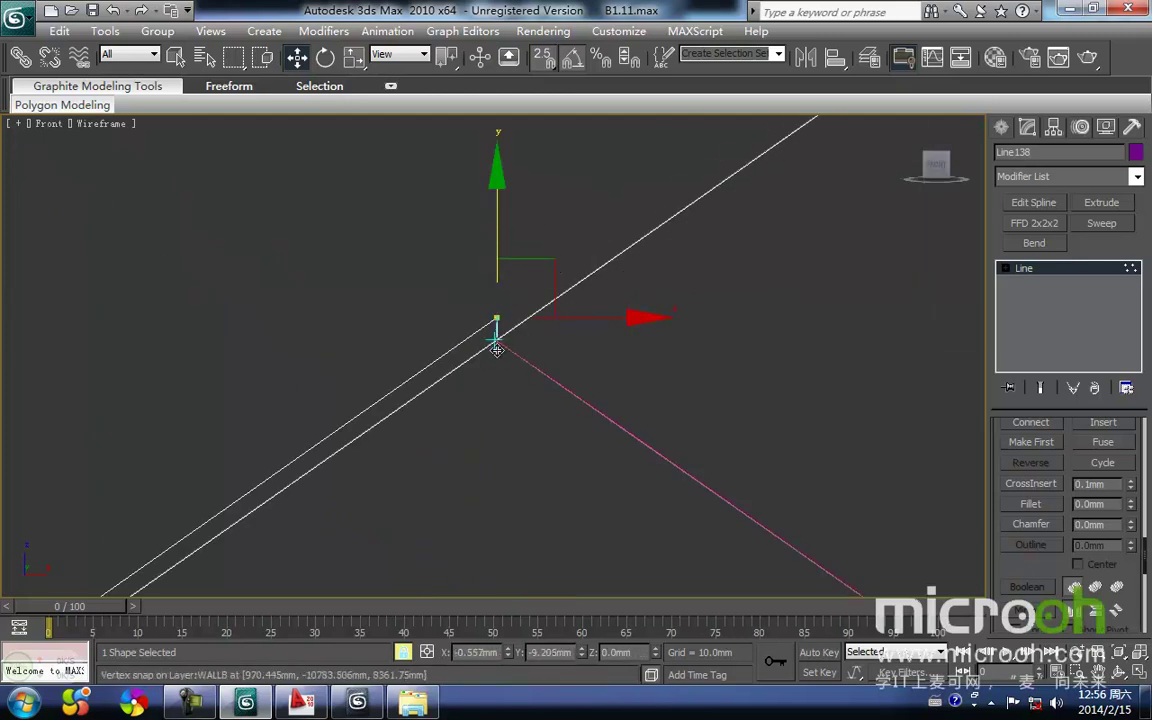
{"action": "left_click", "coordinate": [540, 402]}
{"action": "left_click", "coordinate": [497, 319]}
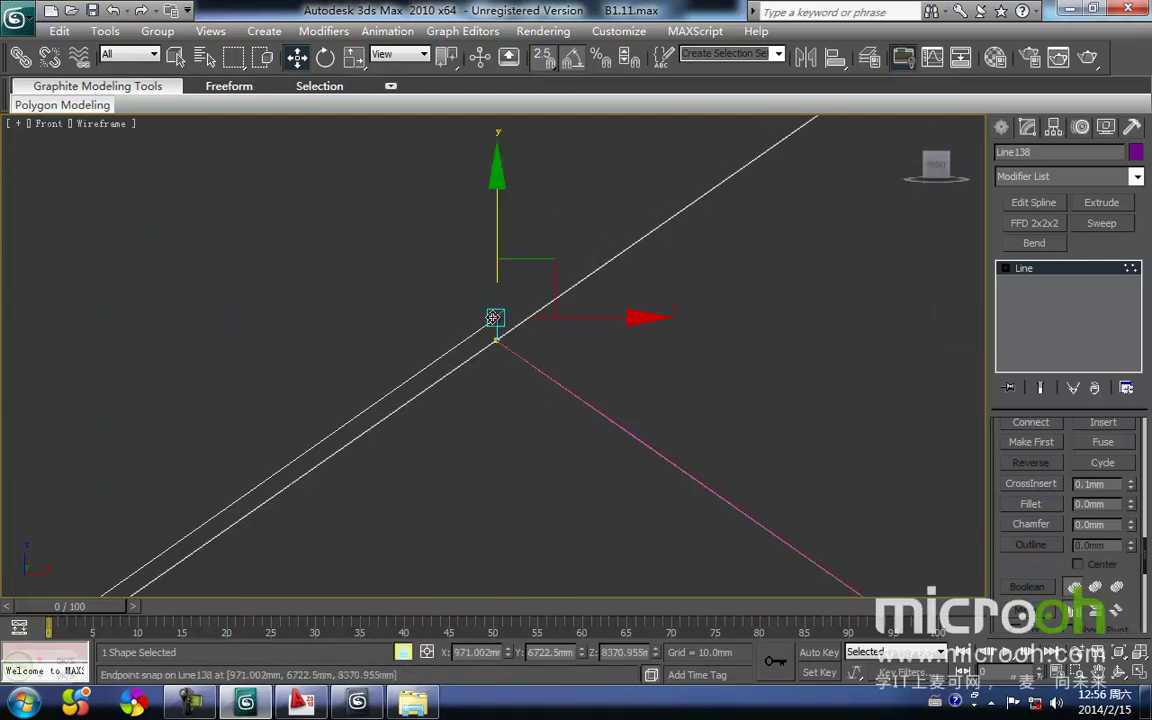
{"action": "left_click_drag", "start_coordinate": [494, 317], "coordinate": [496, 340]}
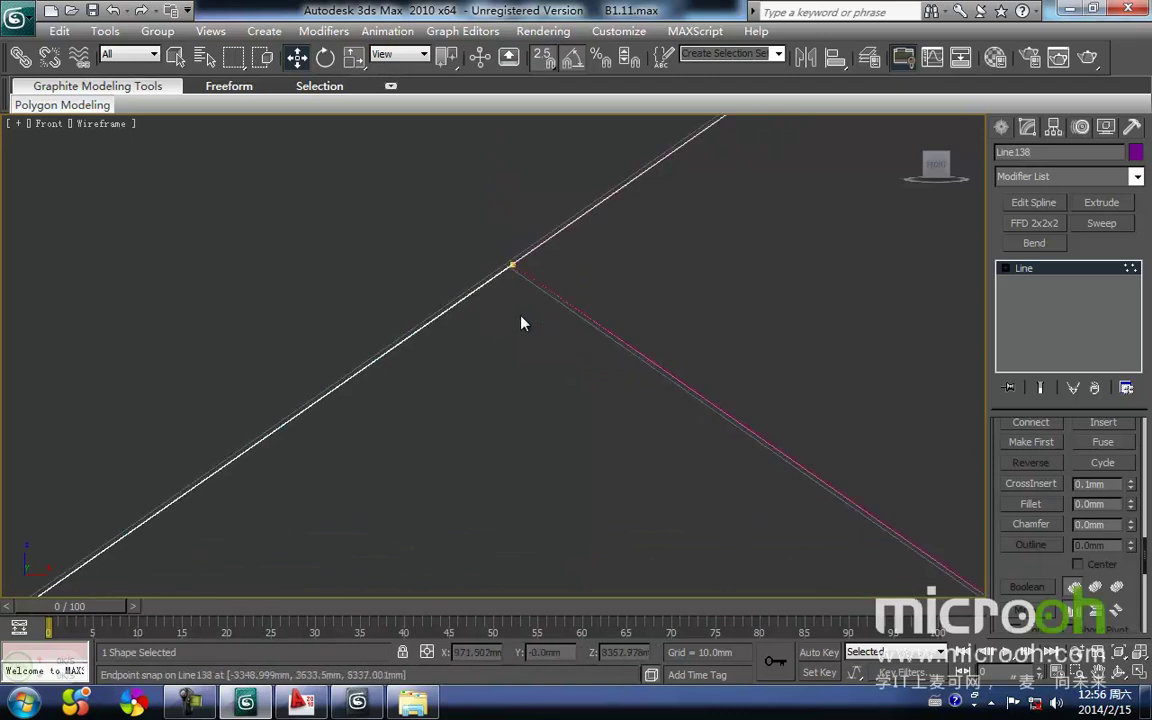
Examine the stepped outline's corrected vertices against the neighbouring roof outlines from an orbited view
{"action": "key", "text": "t"}
{"action": "scroll", "coordinate": [519, 283], "scroll_direction": "down", "scroll_amount": 3}
{"action": "middle_click_drag", "start_coordinate": [563, 350], "coordinate": [908, 298], "text": "alt"}
{"action": "scroll", "coordinate": [704, 267], "scroll_direction": "up", "scroll_amount": 6}
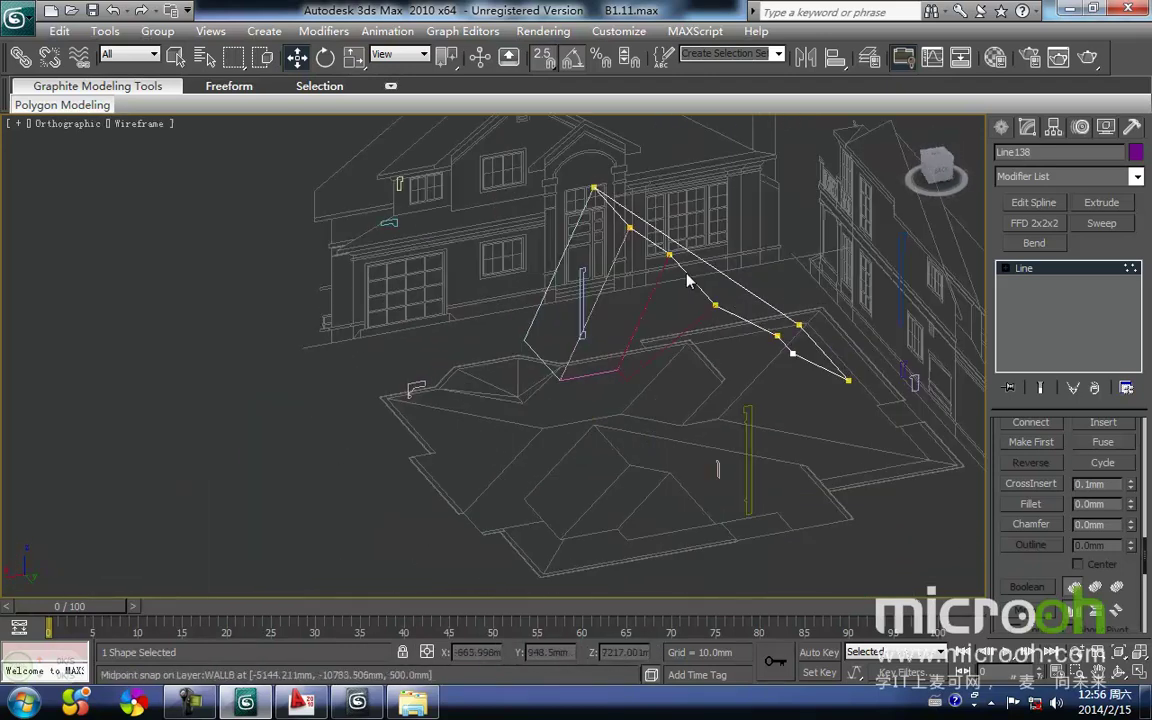
{"action": "middle_click_drag", "start_coordinate": [335, 466], "coordinate": [620, 287]}
{"action": "scroll", "coordinate": [600, 270], "scroll_direction": "up", "scroll_amount": 4}
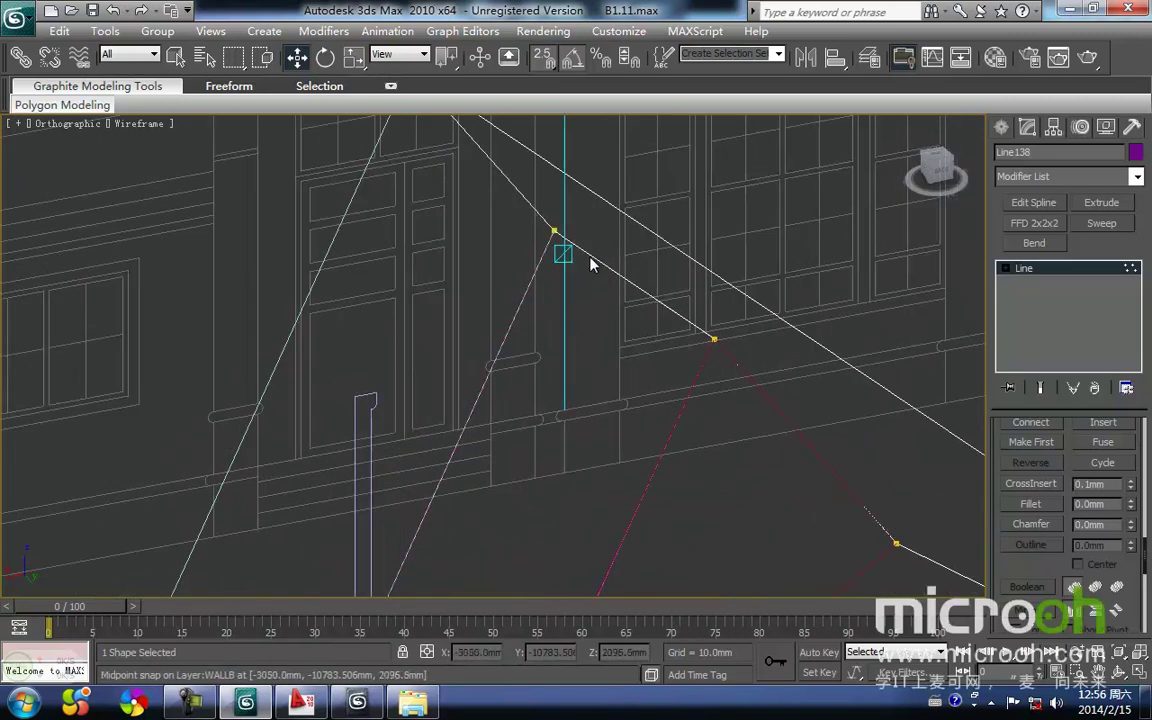
{"action": "scroll", "coordinate": [653, 260], "scroll_direction": "down", "scroll_amount": 6}
{"action": "scroll", "coordinate": [573, 375], "scroll_direction": "down", "scroll_amount": 5}
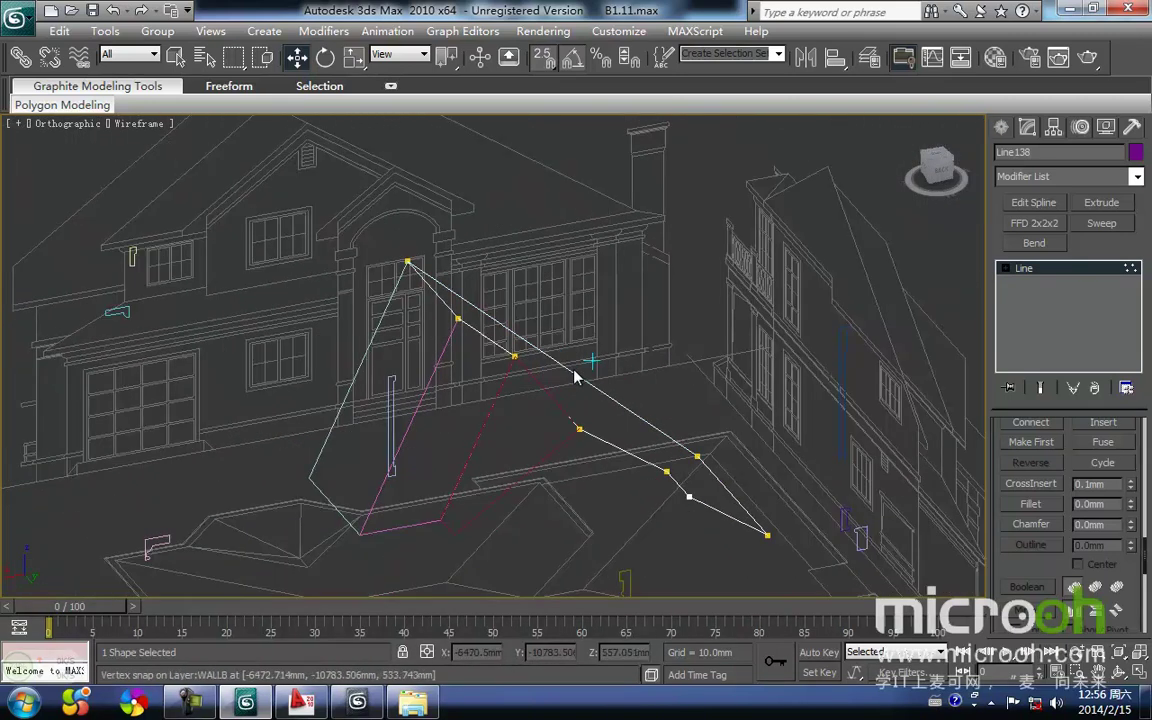
Attach the other three slope outlines to the stepped outline so they form a single shape, leaving vertex editing
{"action": "right_click", "coordinate": [545, 387]}
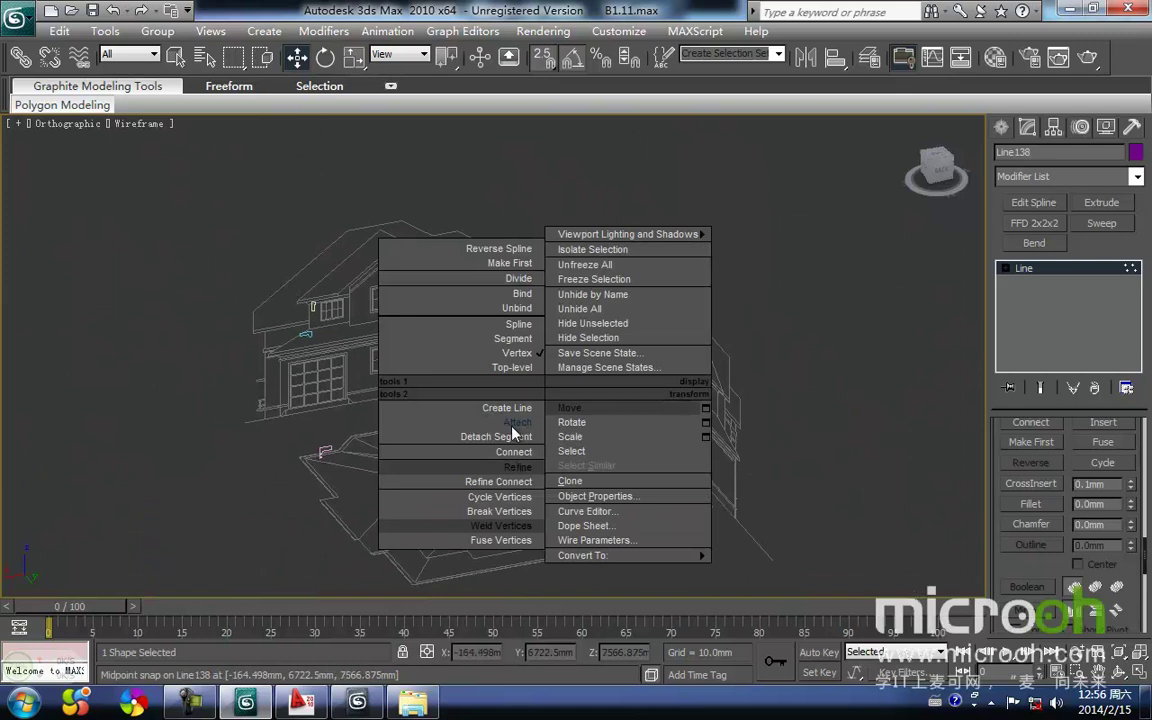
{"action": "left_click", "coordinate": [512, 425]}
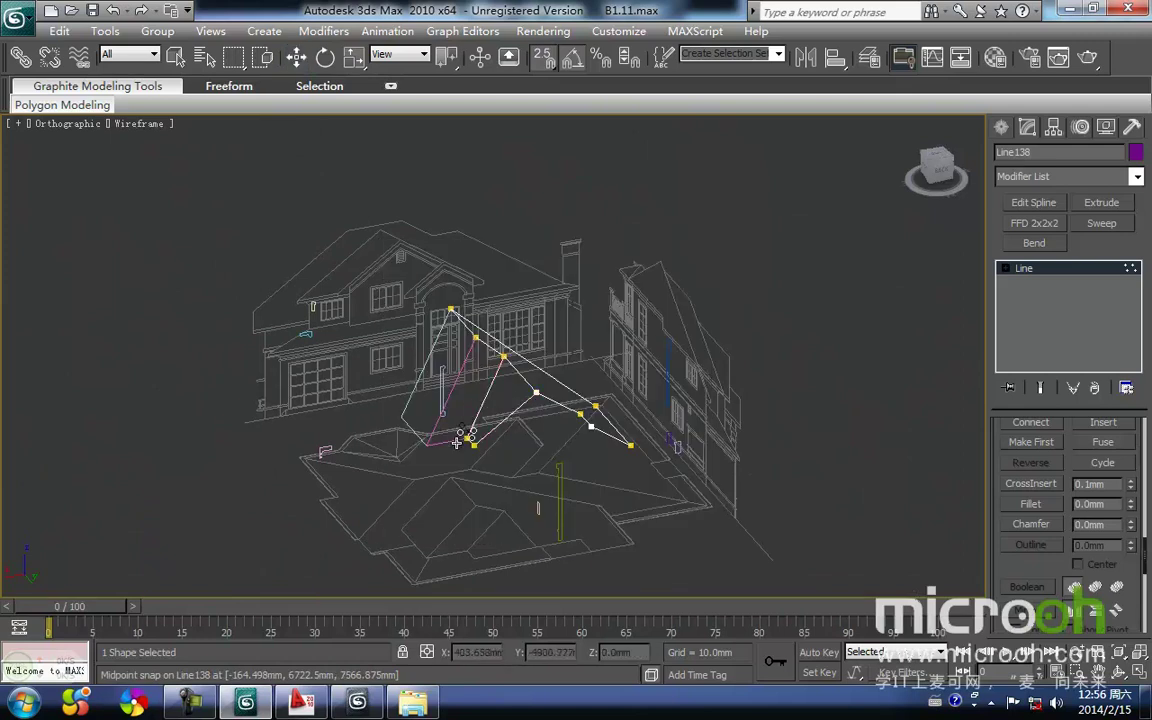
{"action": "left_click", "coordinate": [416, 437]}
{"action": "right_click", "coordinate": [473, 419]}
{"action": "left_click", "coordinate": [467, 418]}
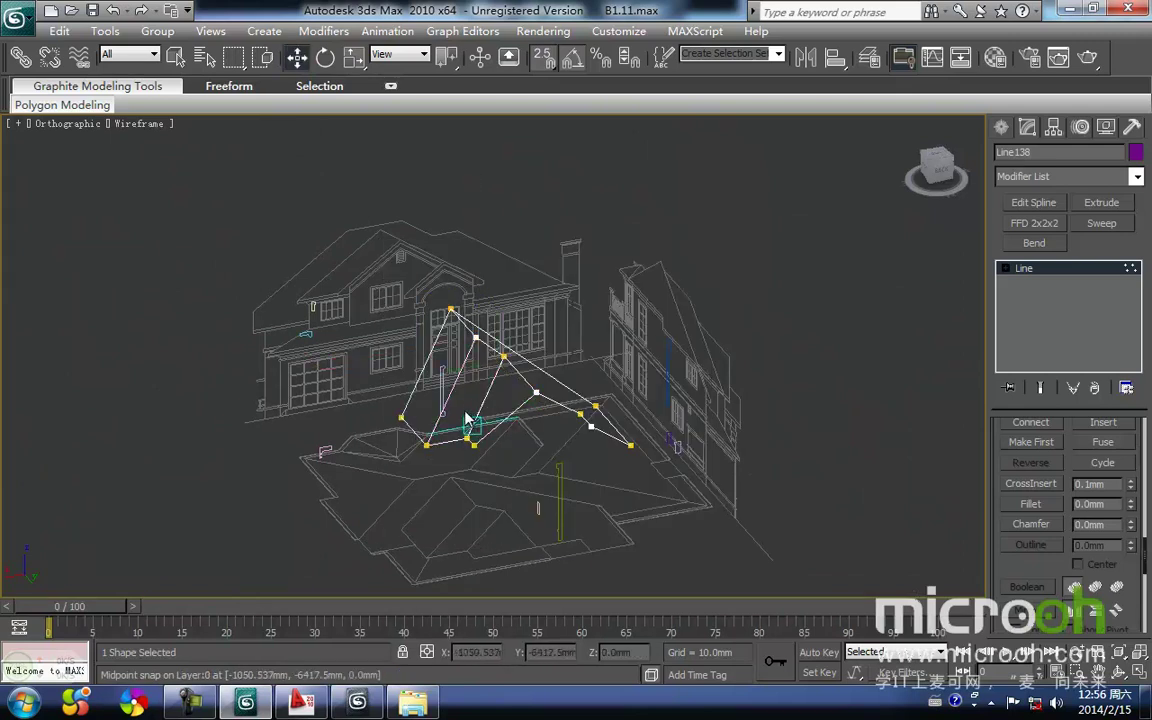
{"action": "key", "text": "1"}
Select the combined roof outline in the Back view and apply an Edit Mesh modifier to it
{"action": "middle_click_drag", "start_coordinate": [524, 422], "coordinate": [500, 449]}
{"action": "scroll", "coordinate": [500, 450], "scroll_direction": "down", "scroll_amount": 3}
{"action": "key", "text": "k"}
{"action": "key", "text": "z"}
{"action": "middle_click_drag", "start_coordinate": [525, 400], "coordinate": [487, 474]}
{"action": "left_click", "coordinate": [463, 416]}
{"action": "middle_click_drag", "start_coordinate": [463, 416], "coordinate": [477, 394]}
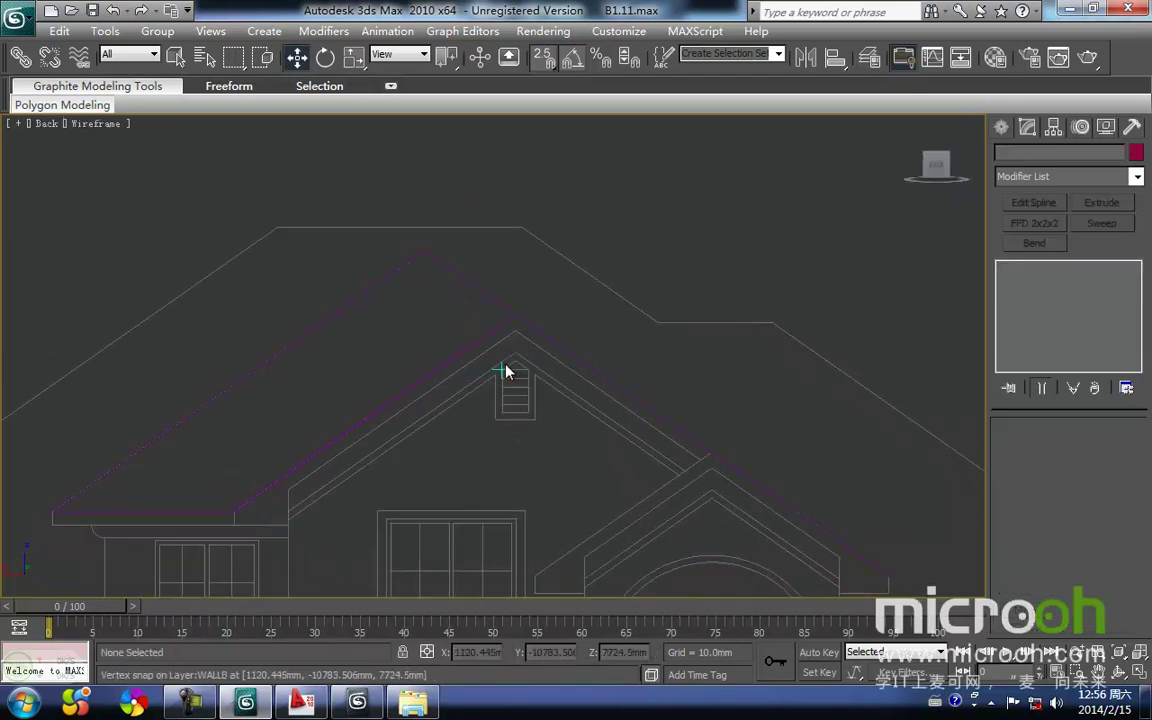
{"action": "left_click_drag", "start_coordinate": [509, 363], "coordinate": [455, 275]}
{"action": "left_click", "coordinate": [1137, 176]}
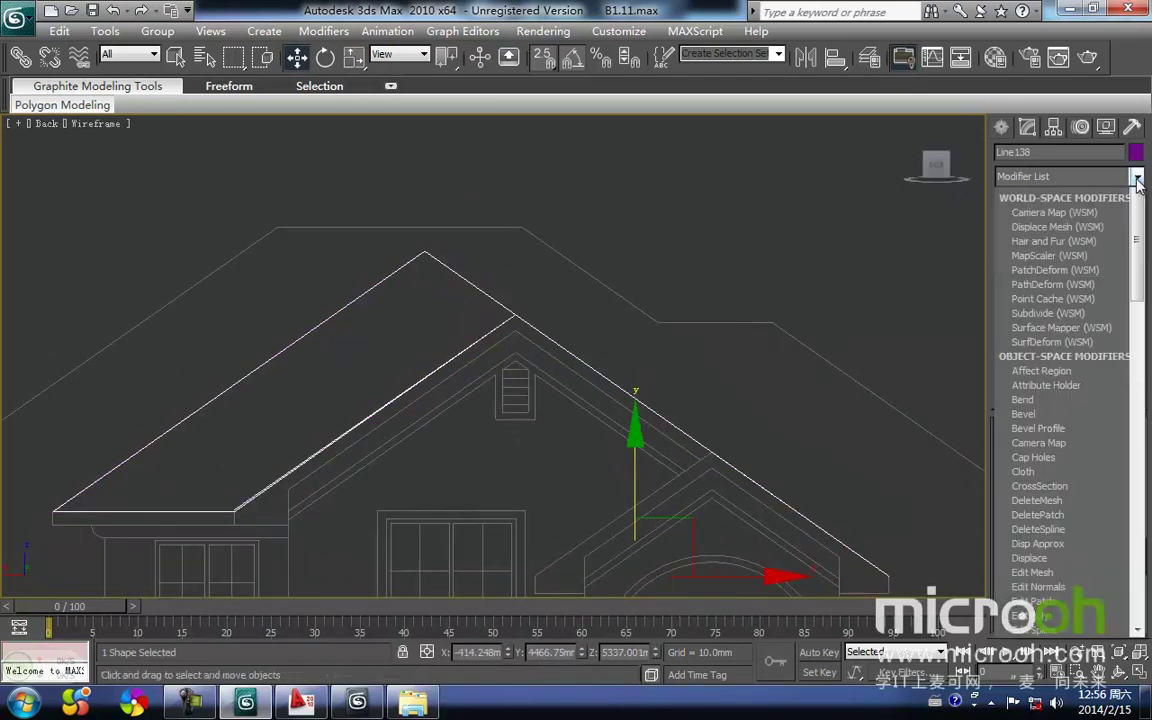
{"action": "left_click", "coordinate": [1086, 197]}
{"action": "middle_click_drag", "start_coordinate": [398, 279], "coordinate": [363, 279]}
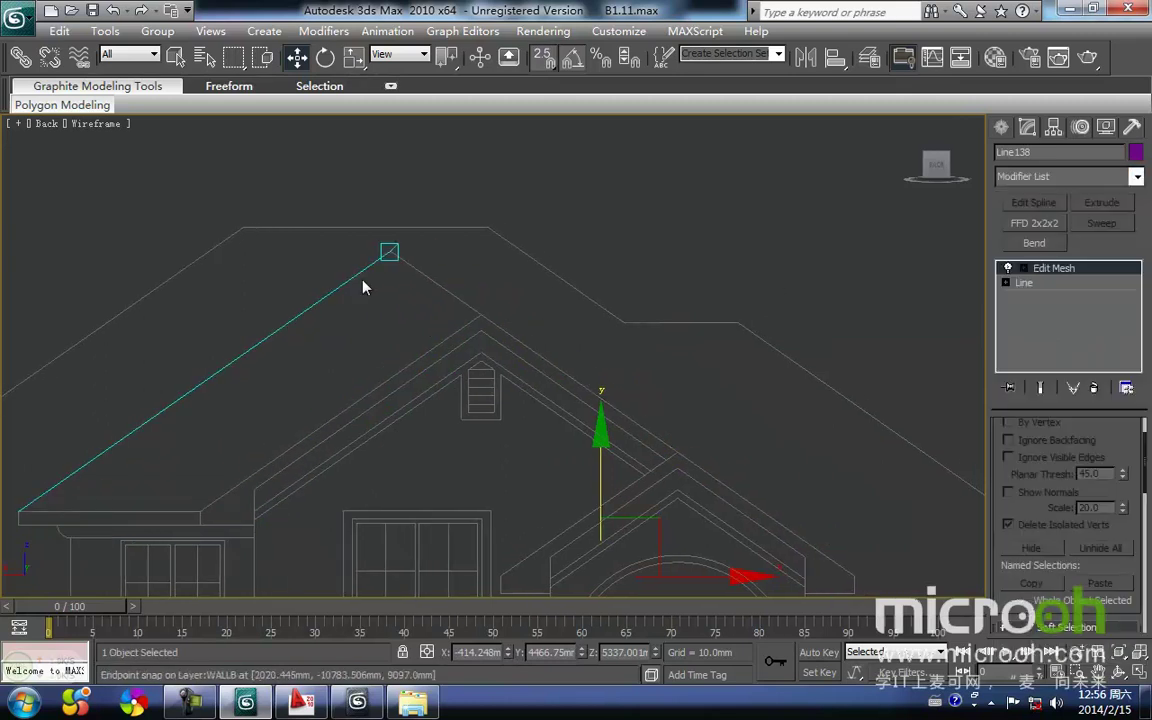
Show the hidden villa geometry and orbit around the new roof surface in shaded display
{"action": "key", "text": "shift+g"}
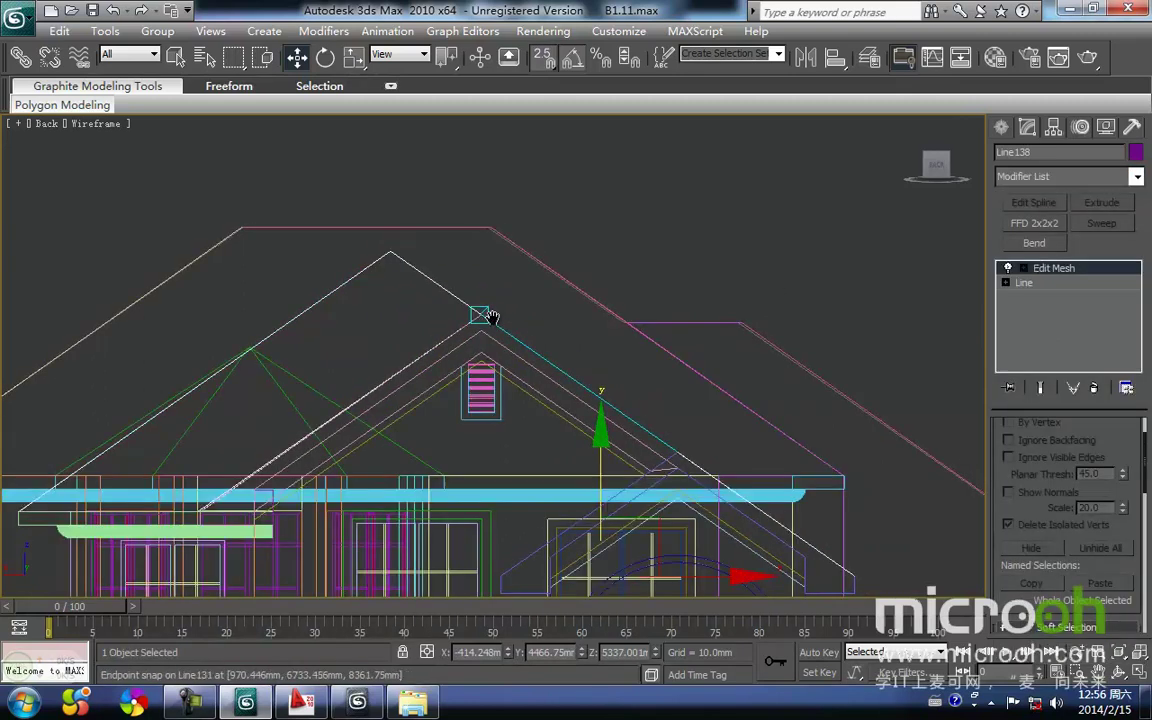
{"action": "middle_click_drag", "start_coordinate": [491, 320], "coordinate": [403, 297]}
{"action": "key", "text": "F3"}
{"action": "middle_click_drag", "start_coordinate": [428, 387], "coordinate": [545, 392], "text": "alt"}
{"action": "scroll", "coordinate": [491, 411], "scroll_direction": "down", "scroll_amount": 5}
Isolate the combined roof mesh to assign it the 屋顶 material, and restore the rest of the villa
{"action": "key", "text": "alt+q"}
{"action": "middle_click_drag", "start_coordinate": [630, 442], "coordinate": [566, 378], "text": "alt"}
{"action": "scroll", "coordinate": [575, 433], "scroll_direction": "up", "scroll_amount": 5}
{"action": "scroll", "coordinate": [517, 435], "scroll_direction": "down", "scroll_amount": 3}
{"action": "key", "text": "m"}
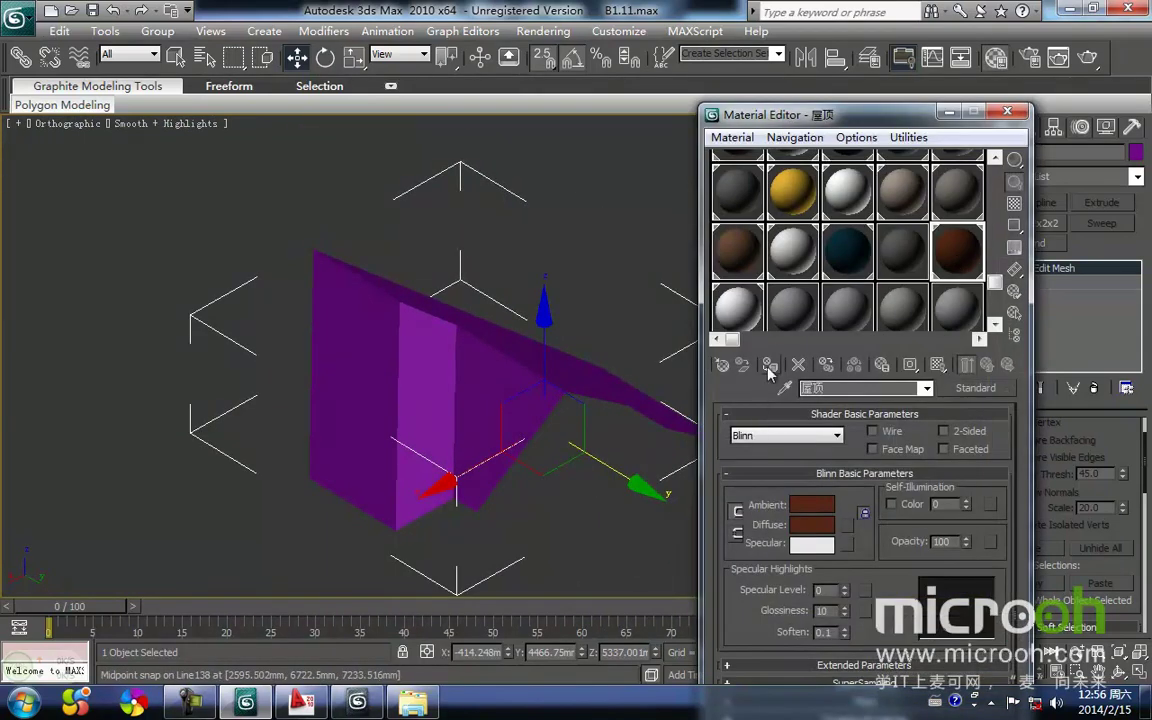
{"action": "left_click", "coordinate": [770, 364]}
{"action": "left_click", "coordinate": [597, 332]}
{"action": "left_click", "coordinate": [1007, 113]}
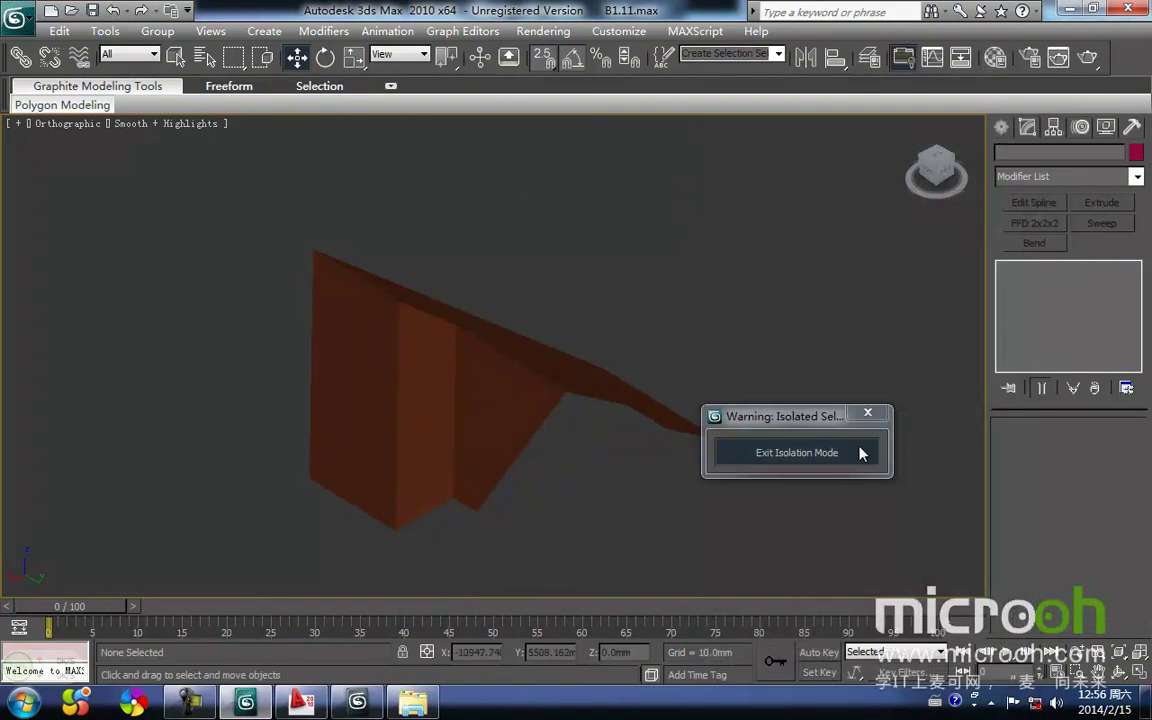
{"action": "left_click", "coordinate": [795, 450]}
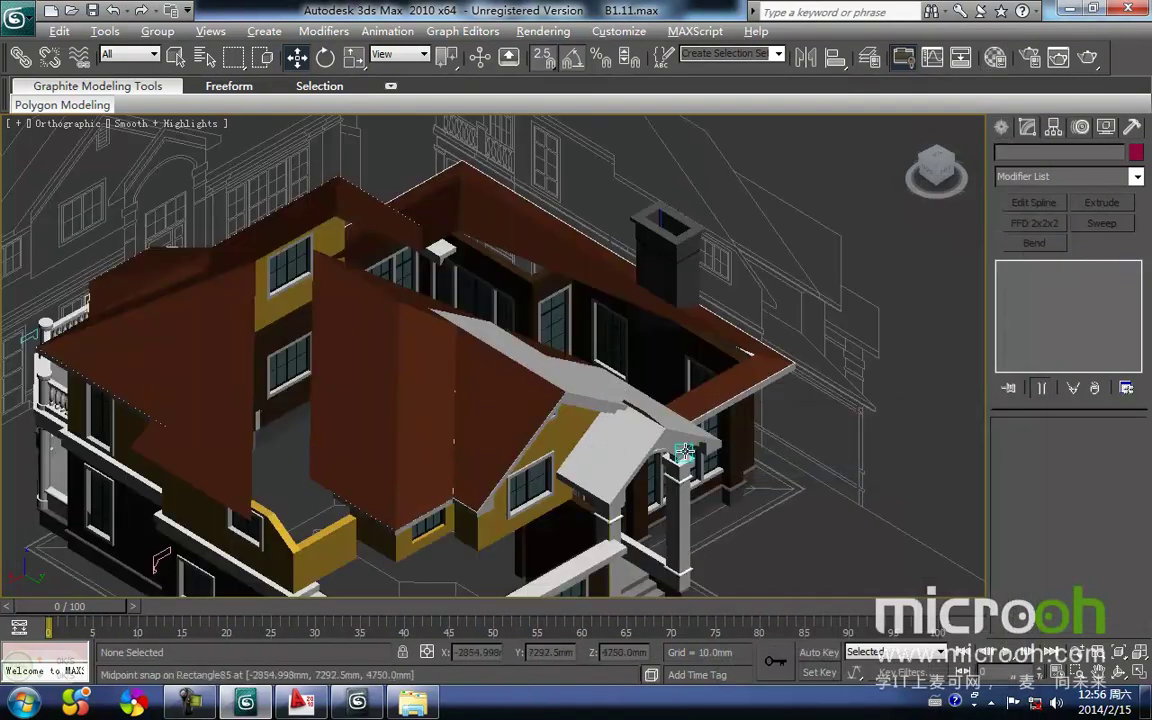
Examine the entrance porch roof and its junction with the surrounding roofs from several shaded viewpoints
{"action": "middle_click_drag", "start_coordinate": [580, 418], "coordinate": [441, 481], "text": "alt"}
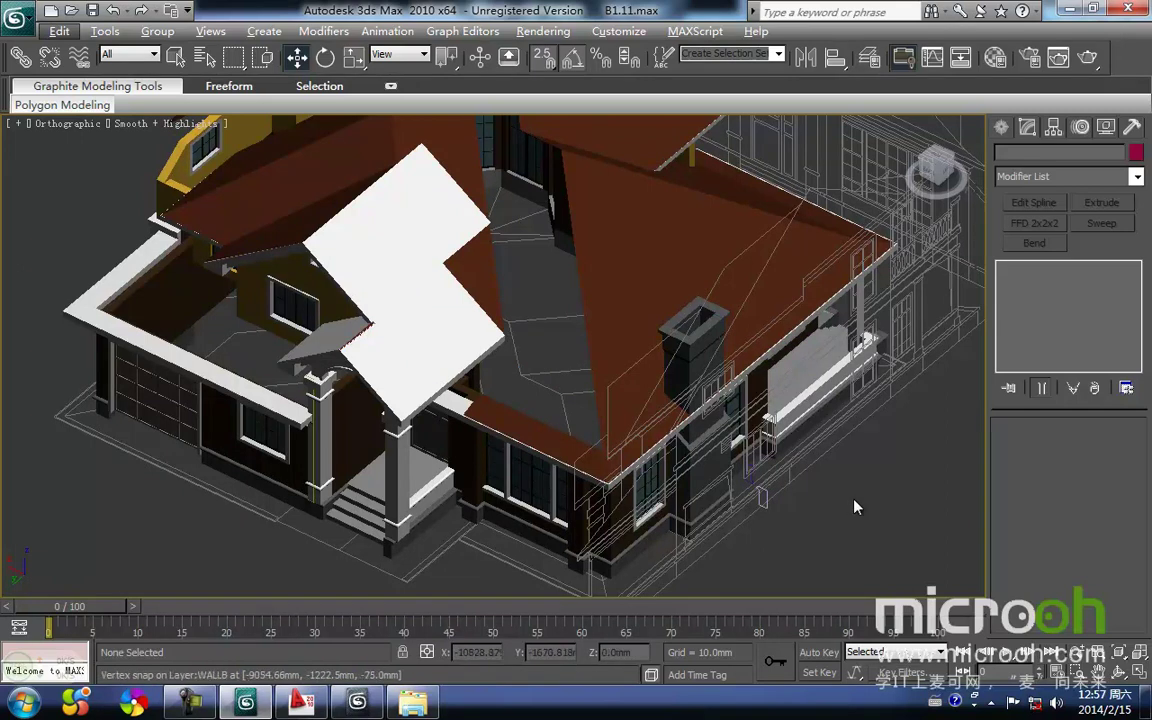
{"action": "scroll", "coordinate": [540, 410], "scroll_direction": "down", "scroll_amount": 6}
{"action": "middle_click_drag", "start_coordinate": [540, 410], "coordinate": [476, 411], "text": "alt"}
{"action": "scroll", "coordinate": [406, 443], "scroll_direction": "up", "scroll_amount": 8}
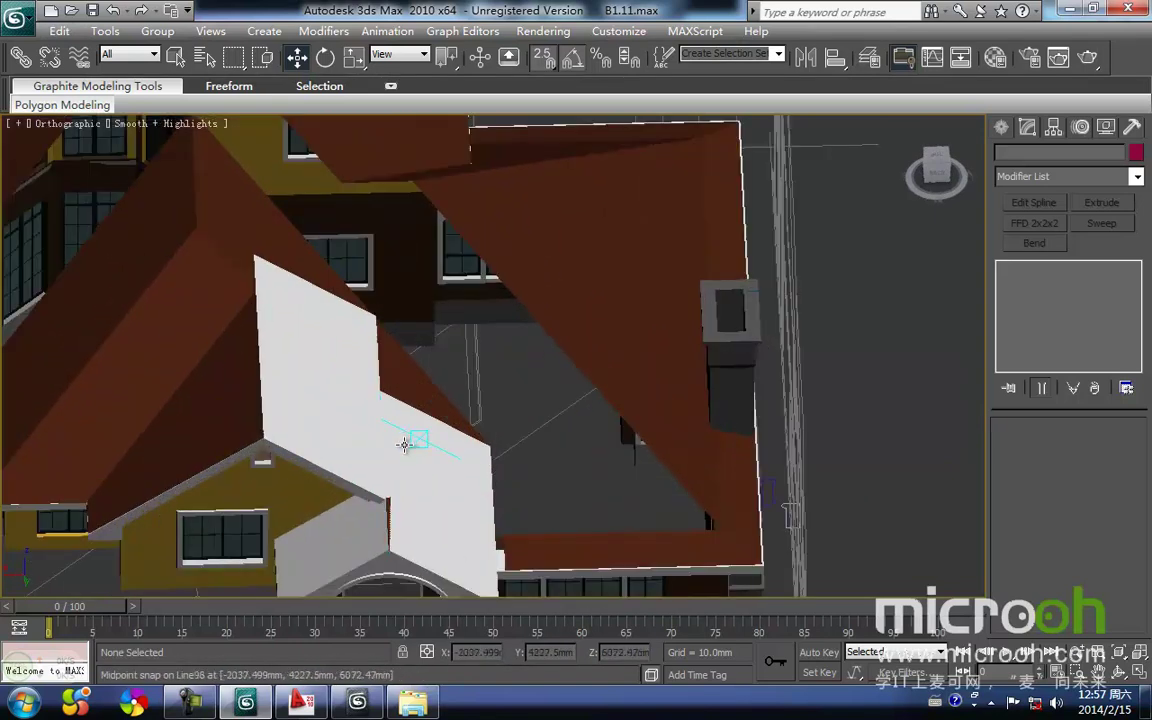
{"action": "middle_click_drag", "start_coordinate": [406, 443], "coordinate": [499, 284]}
{"action": "scroll", "coordinate": [440, 397], "scroll_direction": "up", "scroll_amount": 6}
{"action": "scroll", "coordinate": [437, 401], "scroll_direction": "down", "scroll_amount": 4}
{"action": "key", "text": "F3"}
{"action": "key", "text": "F3"}
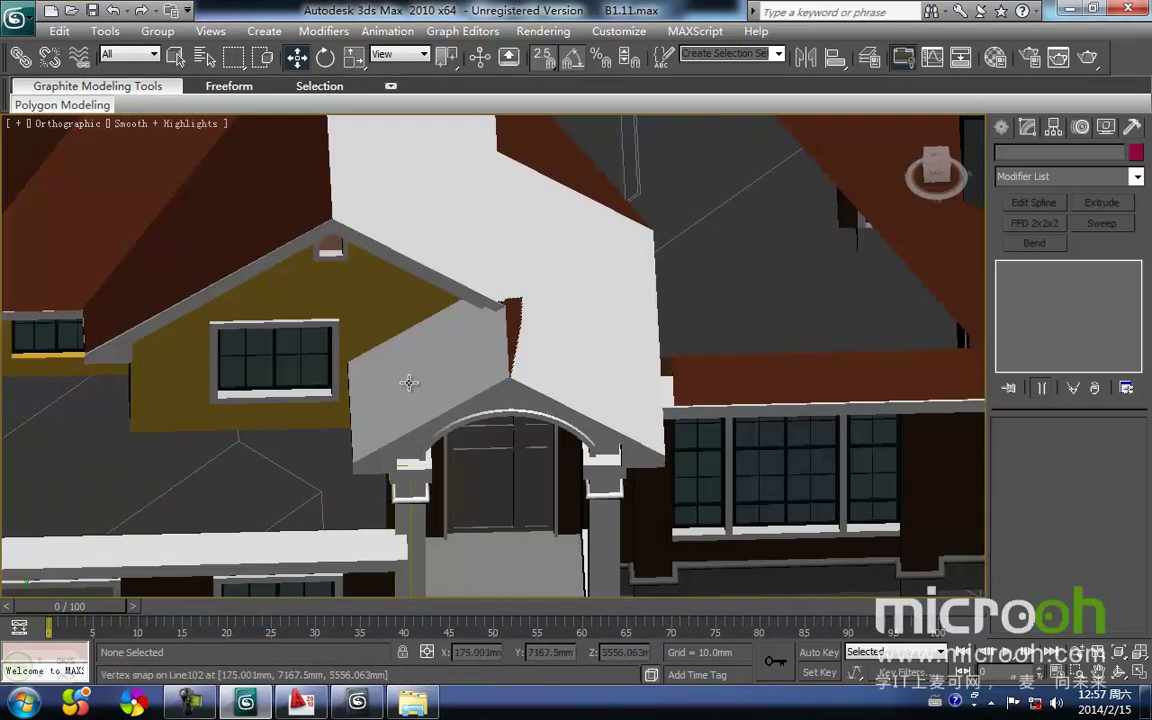
In the wireframe Top view, draw a closed rectangular line over the porch roof's small slope, about 2049 by 1425 mm, following the CAD corners
{"action": "key", "text": "F3"}
{"action": "key", "text": "t"}
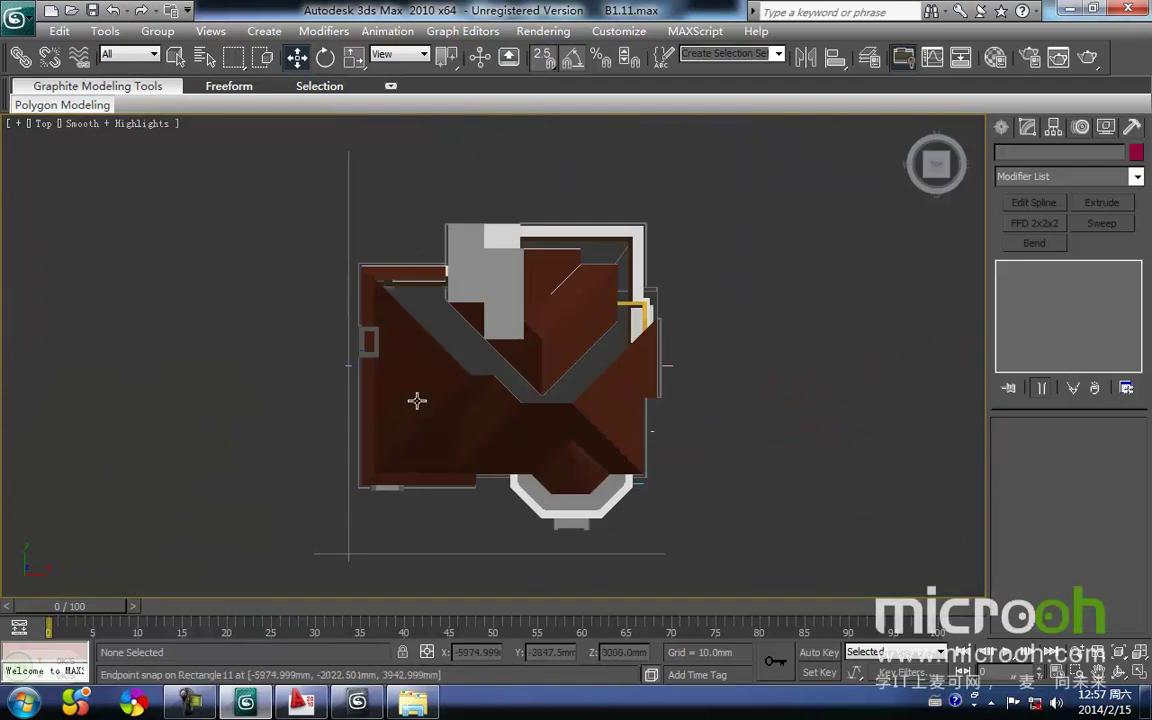
{"action": "scroll", "coordinate": [480, 360], "scroll_direction": "up", "scroll_amount": 5}
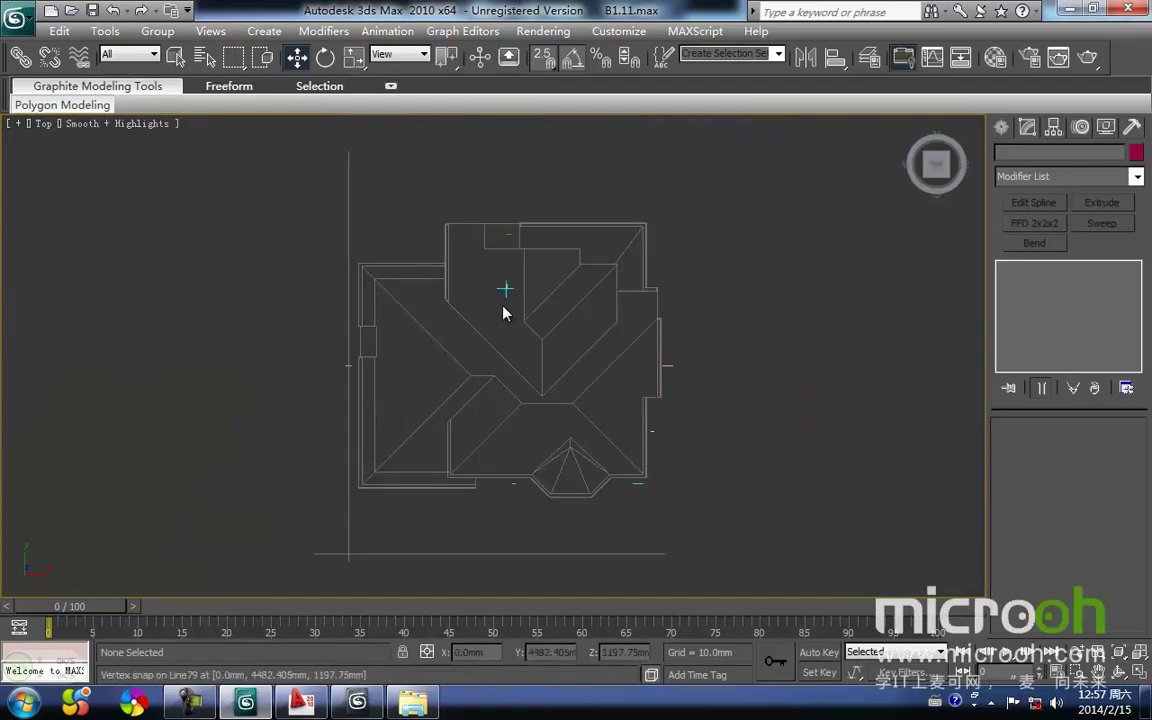
{"action": "left_click", "coordinate": [1001, 128]}
{"action": "left_click", "coordinate": [1032, 261]}
{"action": "middle_click_drag", "start_coordinate": [331, 188], "coordinate": [338, 395]}
{"action": "left_click", "coordinate": [385, 329]}
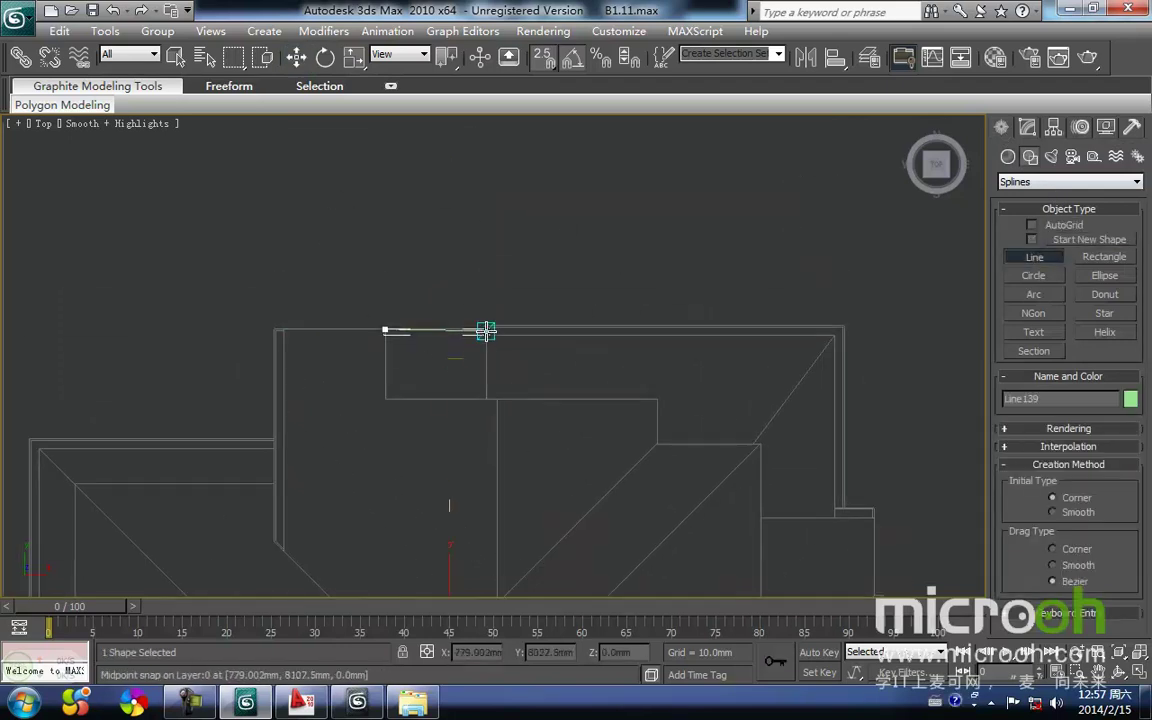
{"action": "middle_click_drag", "start_coordinate": [485, 334], "coordinate": [490, 355]}
{"action": "scroll", "coordinate": [490, 355], "scroll_direction": "up", "scroll_amount": 4}
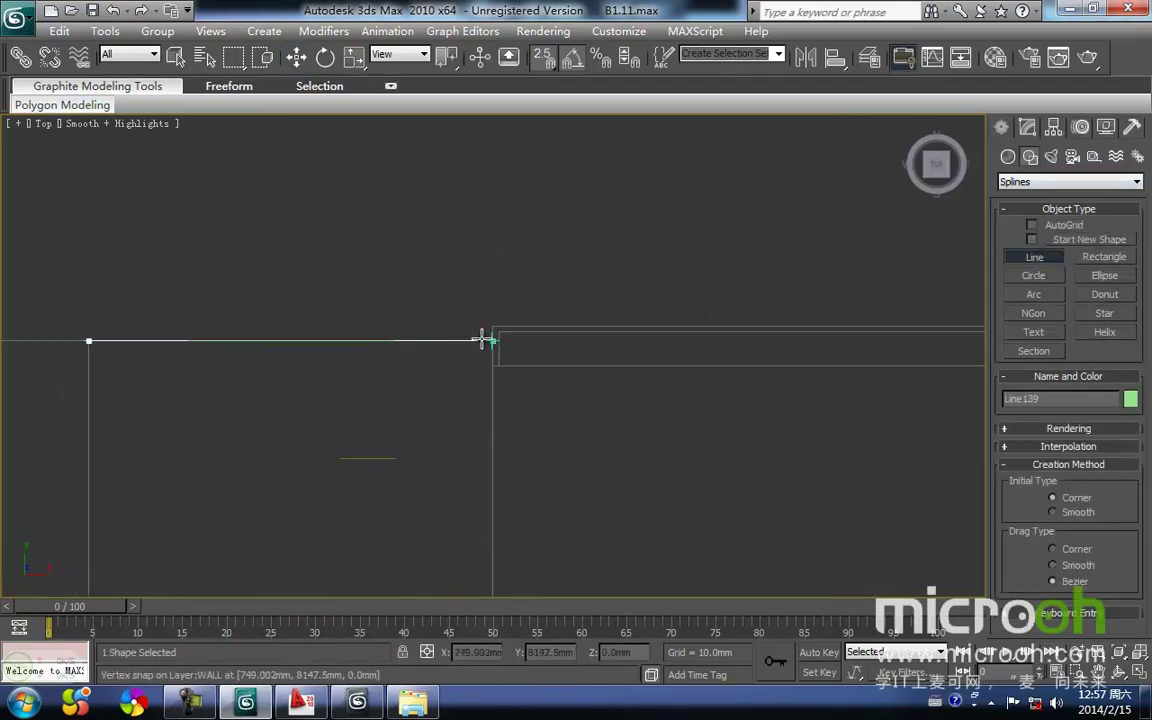
{"action": "left_click", "coordinate": [485, 340]}
{"action": "scroll", "coordinate": [495, 390], "scroll_direction": "down", "scroll_amount": 3}
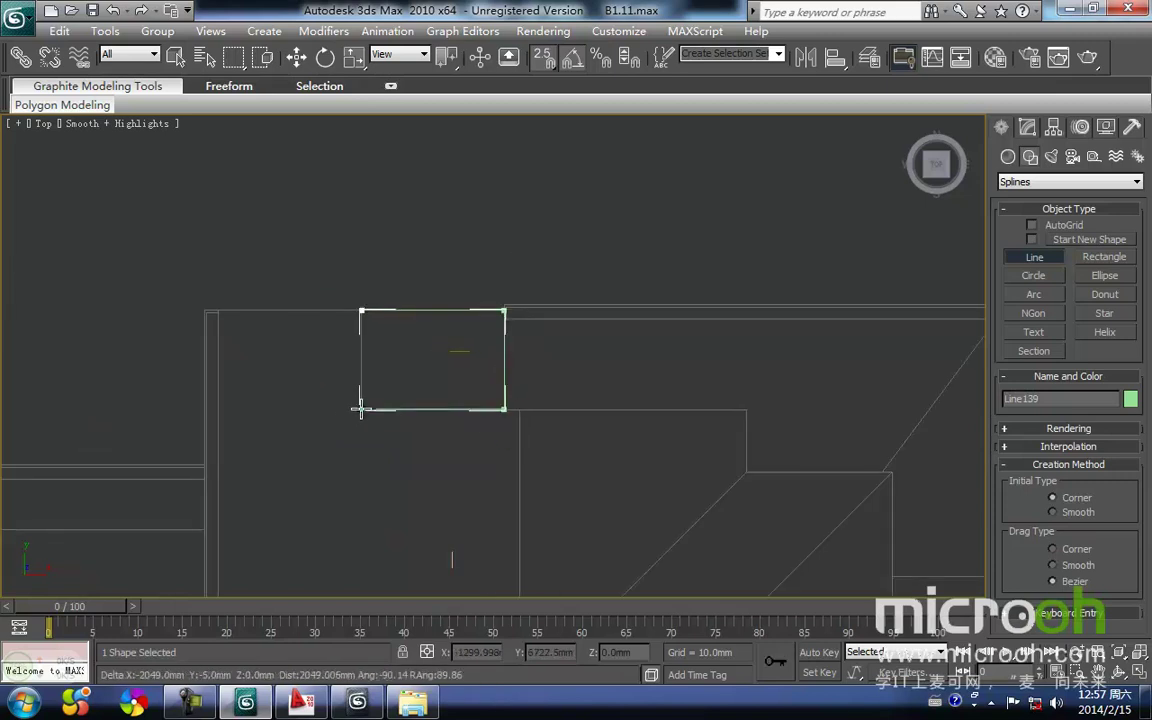
{"action": "left_click", "coordinate": [360, 315]}
{"action": "left_click", "coordinate": [527, 404]}
Move the rectangle's inner-edge vertices with snapping so it extends inward to the end of the nearby eave line, at Y 3633.5 mm
{"action": "middle_click_drag", "start_coordinate": [514, 406], "coordinate": [434, 377]}
{"action": "key", "text": "w"}
{"action": "left_click", "coordinate": [459, 384]}
{"action": "left_click", "coordinate": [420, 364]}
{"action": "scroll", "coordinate": [474, 363], "scroll_direction": "up", "scroll_amount": 3}
{"action": "key", "text": "1"}
{"action": "left_click_drag", "start_coordinate": [503, 407], "coordinate": [207, 387]}
{"action": "key", "text": "space"}
{"action": "key", "text": "space"}
{"action": "left_click", "coordinate": [556, 433]}
{"action": "left_click_drag", "start_coordinate": [561, 428], "coordinate": [105, 344]}
{"action": "key", "text": "space"}
{"action": "middle_click_drag", "start_coordinate": [204, 393], "coordinate": [300, 321]}
{"action": "scroll", "coordinate": [301, 321], "scroll_direction": "down", "scroll_amount": 2}
{"action": "key", "text": "s"}
{"action": "left_click_drag", "start_coordinate": [536, 255], "coordinate": [395, 465]}
{"action": "left_click_drag", "start_coordinate": [382, 510], "coordinate": [247, 552]}
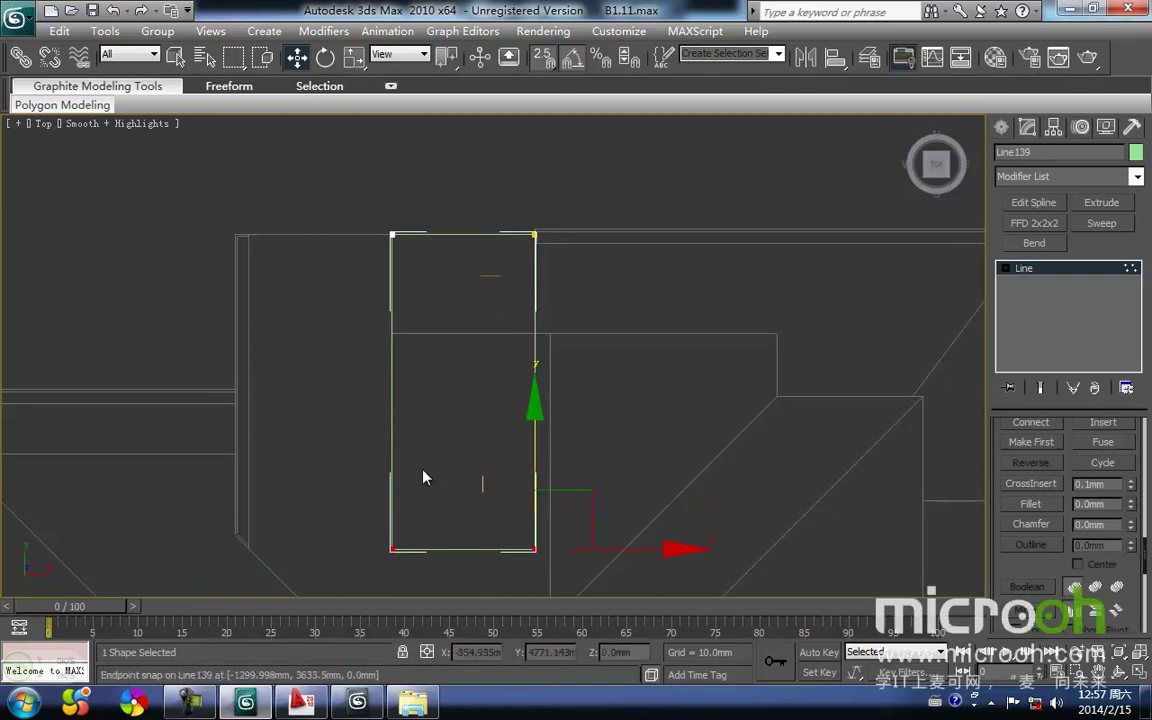
Select the outline's ridge-side vertices, and raise the whole outline in the Back view to the porch eave height, Z 5337 mm
{"action": "key", "text": "1"}
{"action": "left_click_drag", "start_coordinate": [395, 499], "coordinate": [308, 156]}
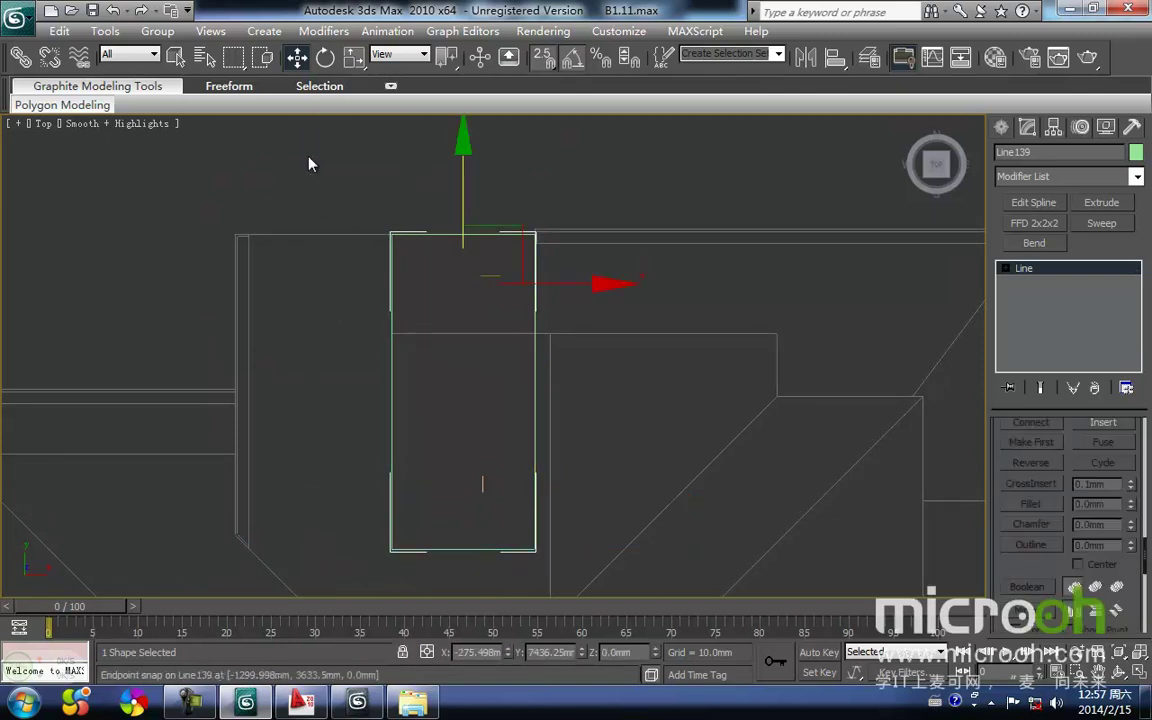
{"action": "key", "text": "1"}
{"action": "left_click_drag", "start_coordinate": [415, 572], "coordinate": [303, 172]}
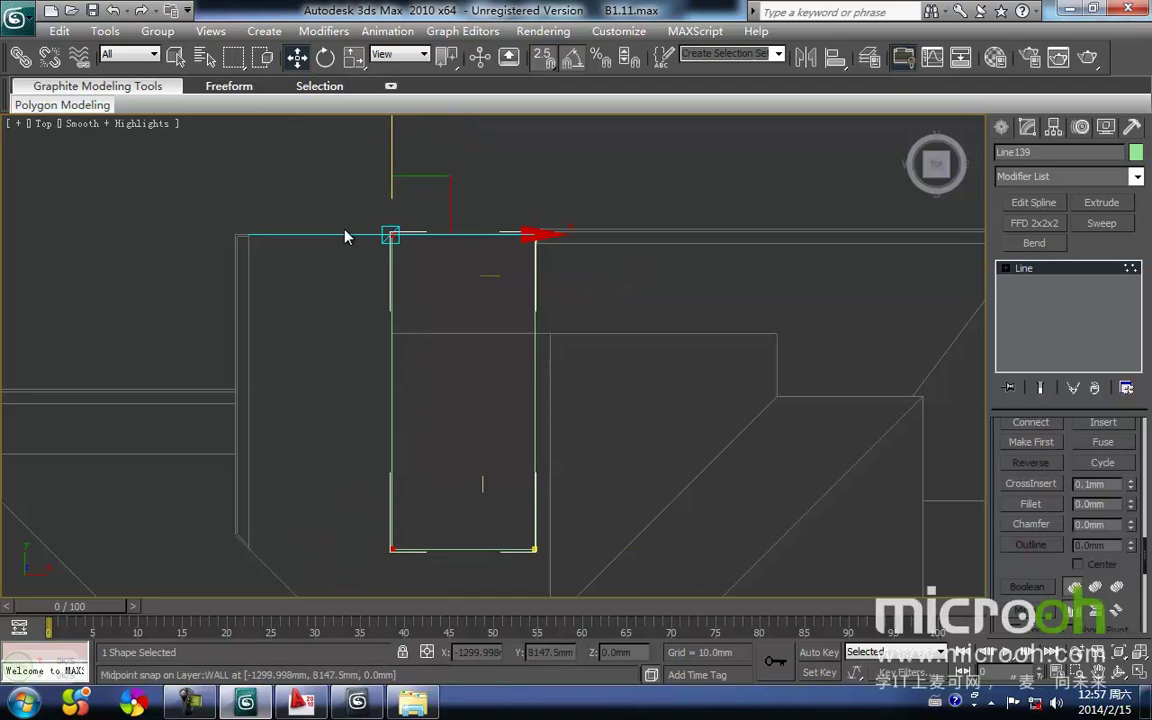
{"action": "key", "text": "k"}
{"action": "scroll", "coordinate": [430, 340], "scroll_direction": "down", "scroll_amount": 3}
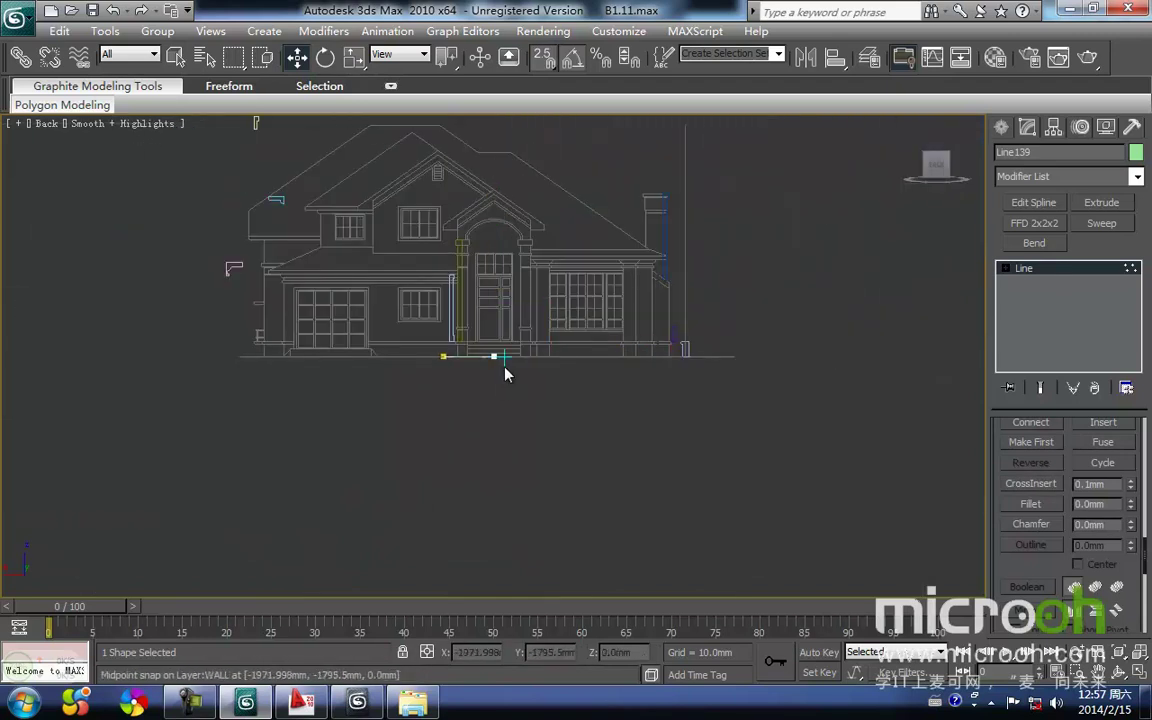
{"action": "key", "text": "1"}
{"action": "key", "text": "space"}
{"action": "left_click_drag", "start_coordinate": [467, 288], "coordinate": [451, 145]}
{"action": "scroll", "coordinate": [455, 160], "scroll_direction": "up", "scroll_amount": 3}
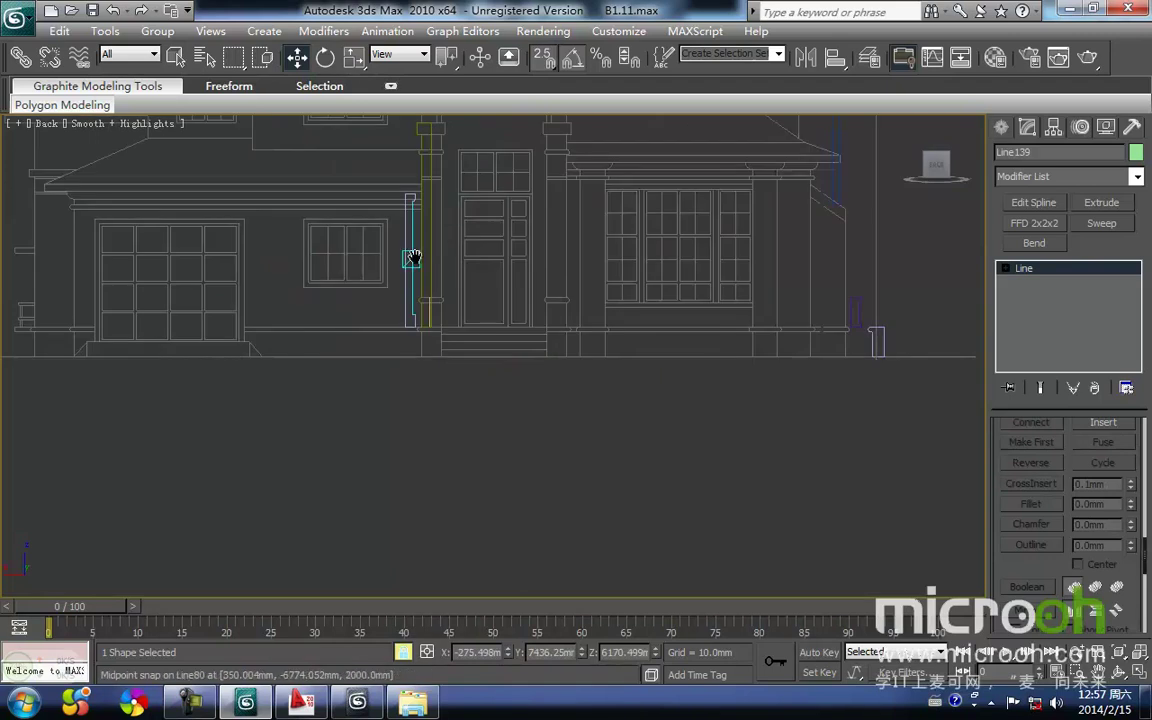
{"action": "middle_click_drag", "start_coordinate": [411, 257], "coordinate": [399, 457]}
{"action": "left_click_drag", "start_coordinate": [374, 244], "coordinate": [377, 291]}
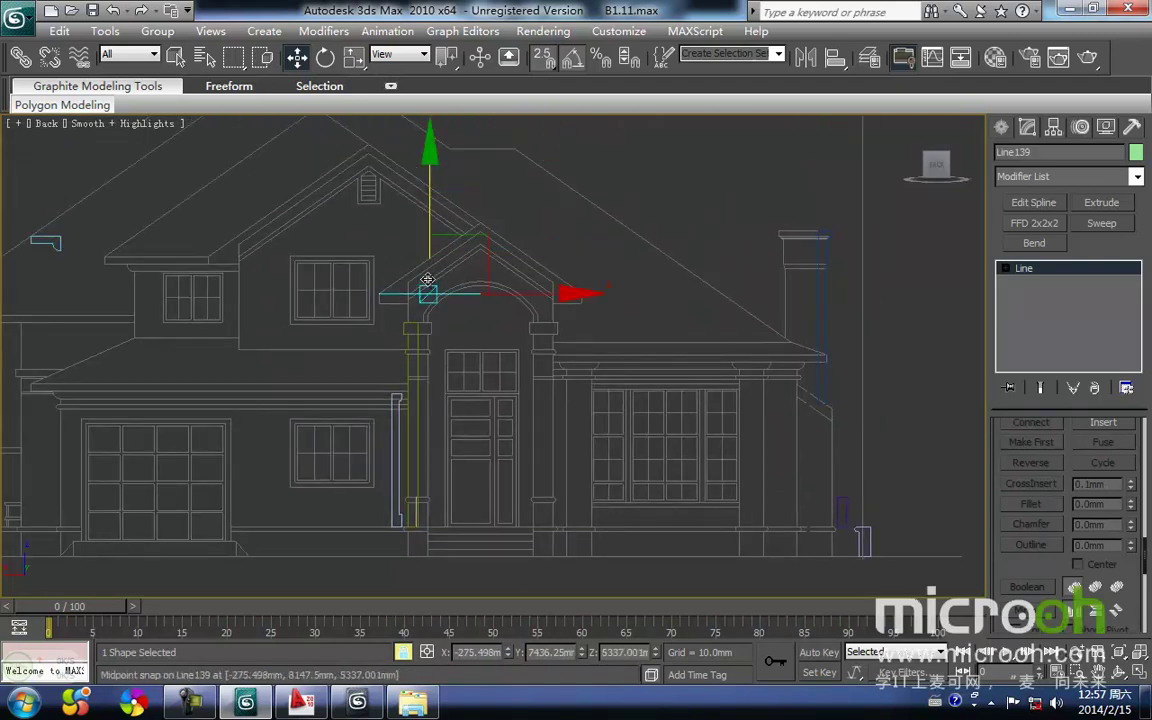
Snap the outline's ridge-side vertices up to the apex of the porch gable so the outline follows its slope
{"action": "scroll", "coordinate": [427, 280], "scroll_direction": "up", "scroll_amount": 2}
{"action": "scroll", "coordinate": [380, 331], "scroll_direction": "up", "scroll_amount": 3}
{"action": "middle_click_drag", "start_coordinate": [271, 228], "coordinate": [486, 504]}
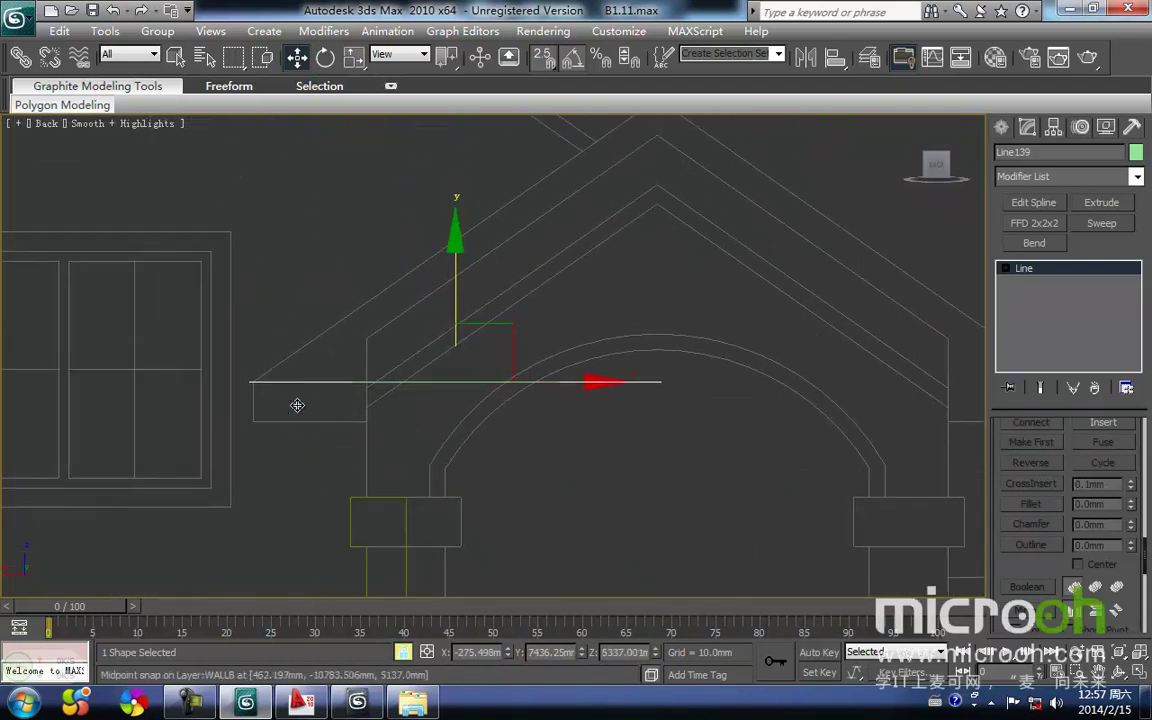
{"action": "left_click_drag", "start_coordinate": [247, 383], "coordinate": [250, 384]}
{"action": "middle_click_drag", "start_coordinate": [342, 362], "coordinate": [285, 383]}
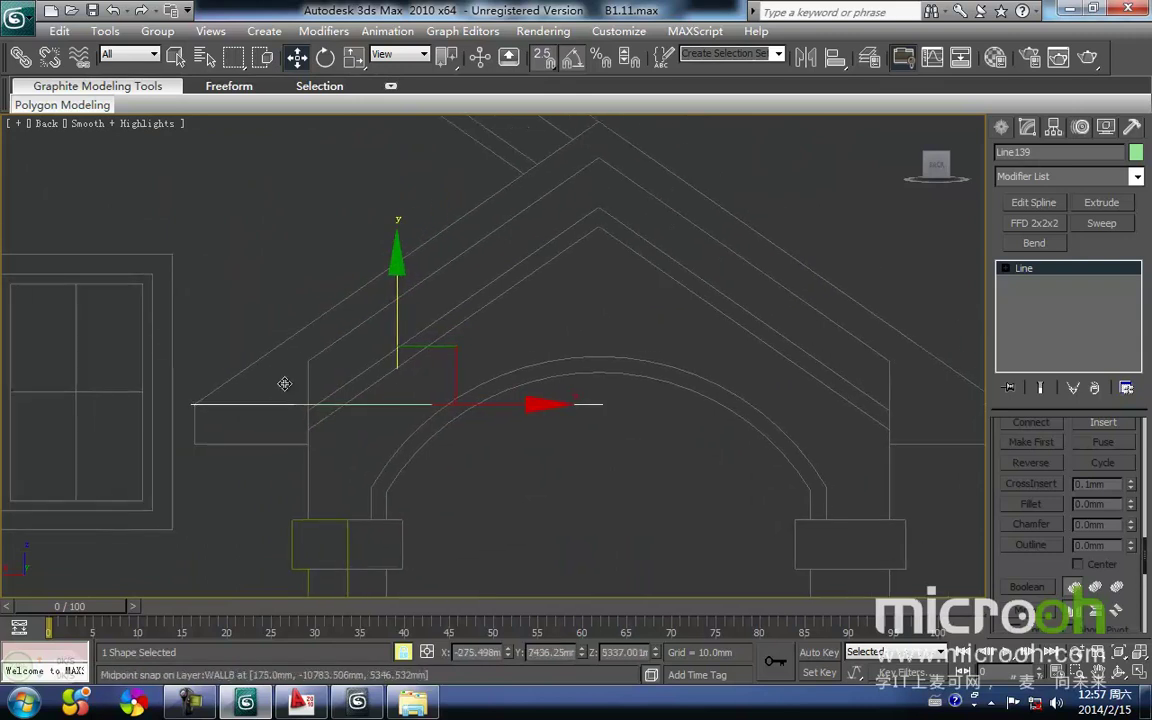
{"action": "key", "text": "1"}
{"action": "middle_click_drag", "start_coordinate": [641, 435], "coordinate": [536, 494]}
{"action": "left_click_drag", "start_coordinate": [467, 417], "coordinate": [492, 181]}
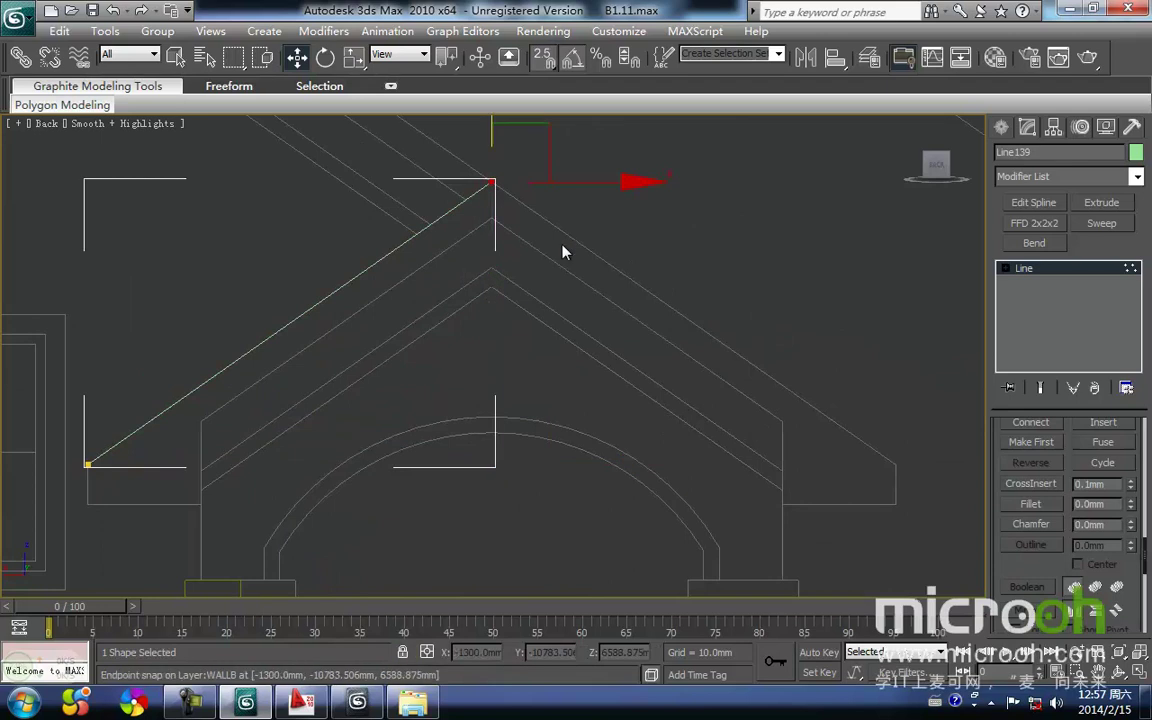
Apply an Edit Mesh modifier to the sloped porch outline and inspect the surface in an orbited shaded view
{"action": "left_click", "coordinate": [1118, 176]}
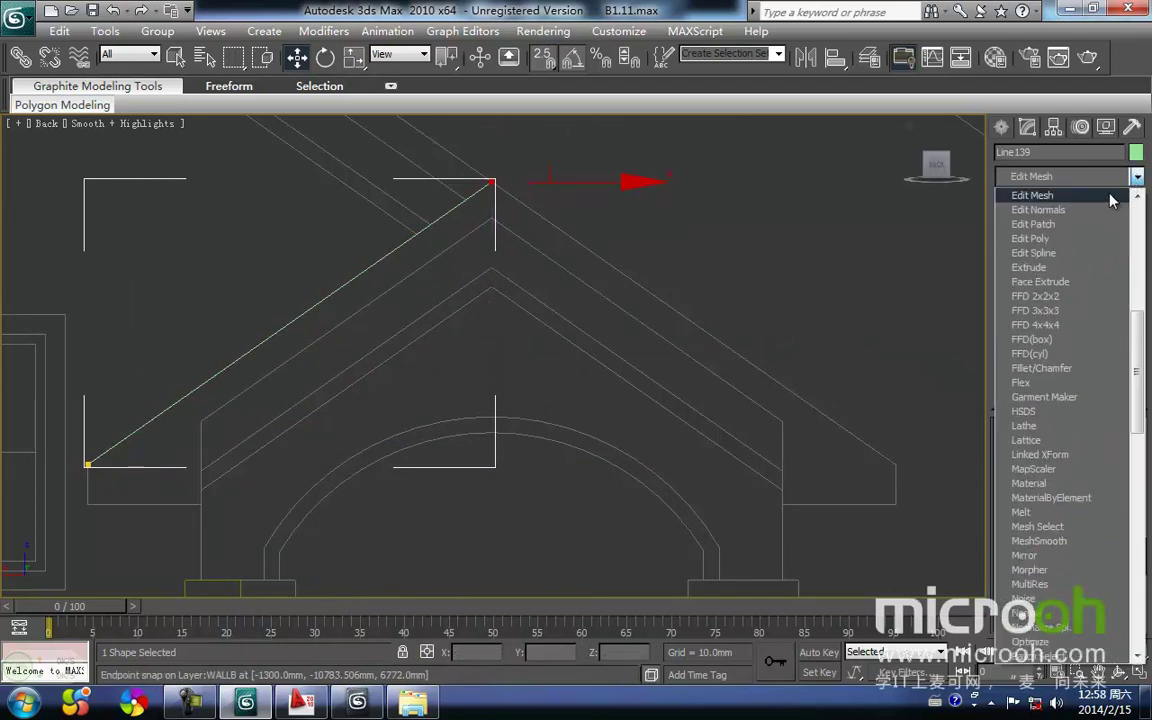
{"action": "left_click", "coordinate": [1115, 193]}
{"action": "key", "text": "F3"}
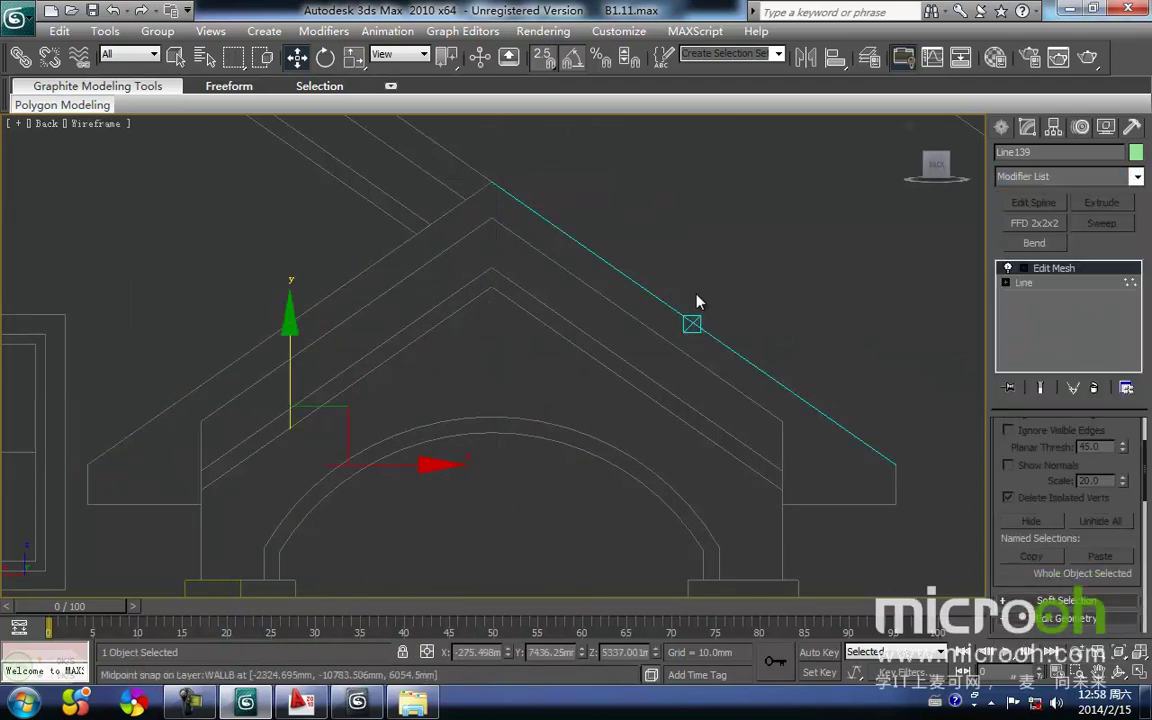
{"action": "scroll", "coordinate": [686, 322], "scroll_direction": "down", "scroll_amount": 5}
{"action": "middle_click_drag", "start_coordinate": [650, 411], "coordinate": [852, 478], "text": "alt"}
{"action": "key", "text": "z"}
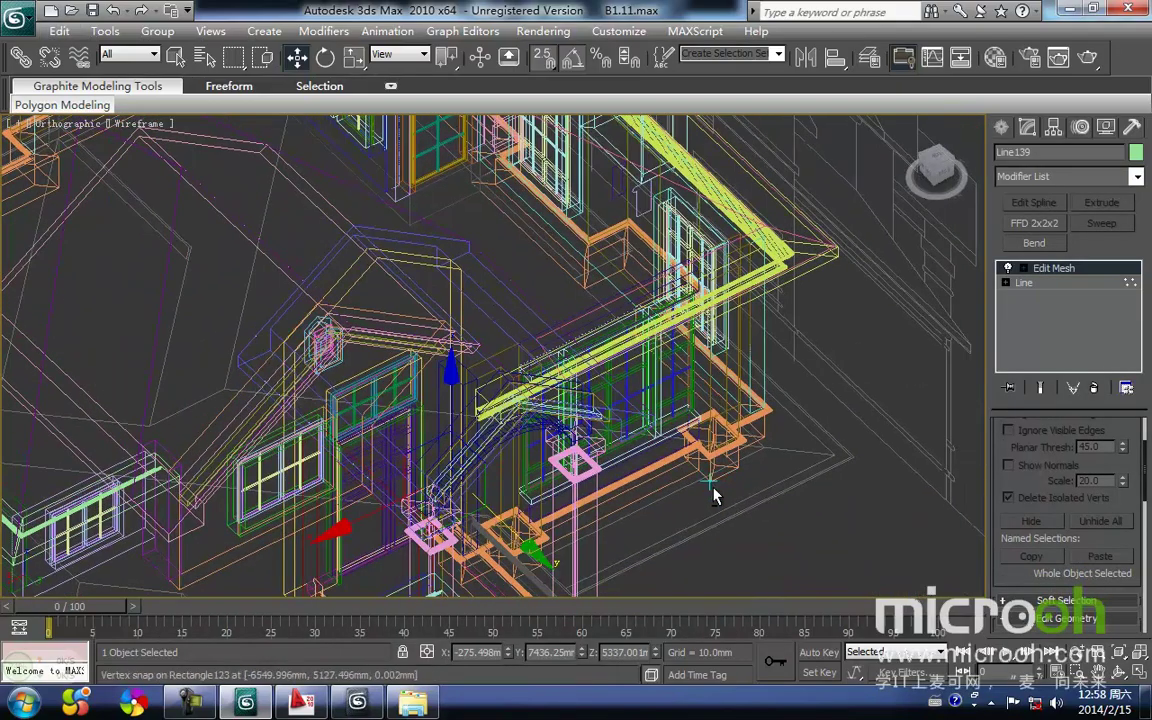
{"action": "key", "text": "F3"}
{"action": "scroll", "coordinate": [655, 400], "scroll_direction": "up", "scroll_amount": 2}
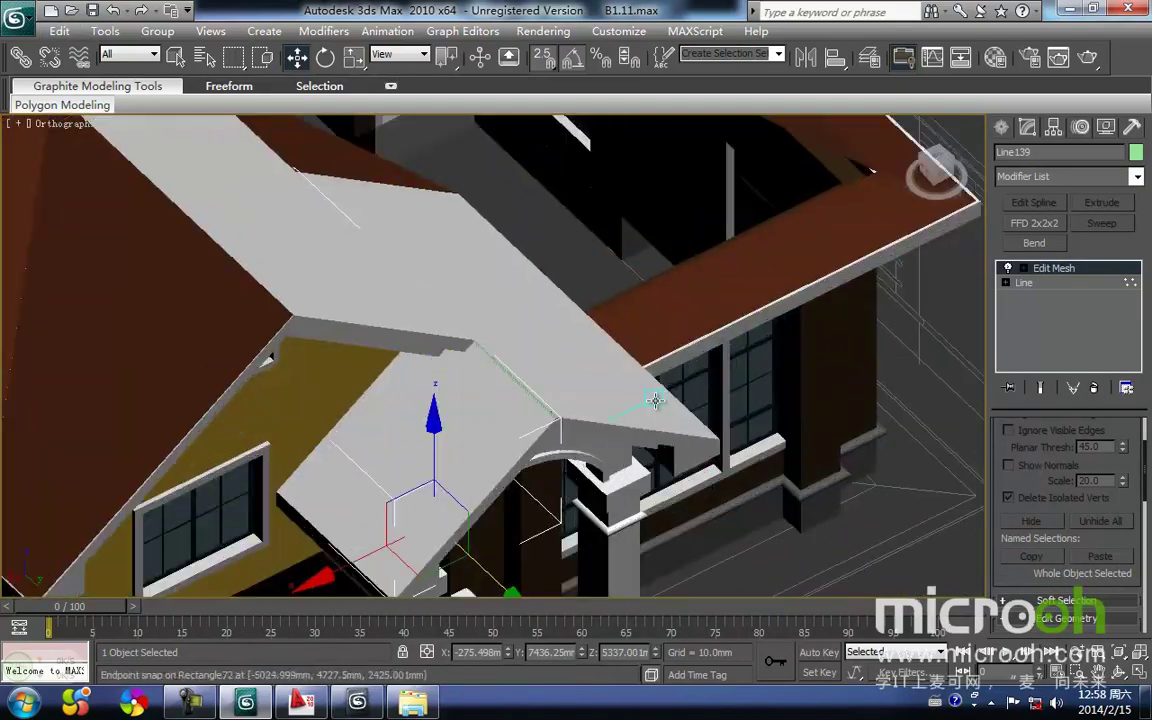
Assign the 屋顶 material to the porch slope, put the material editor away and deselect the slope
{"action": "key", "text": "m"}
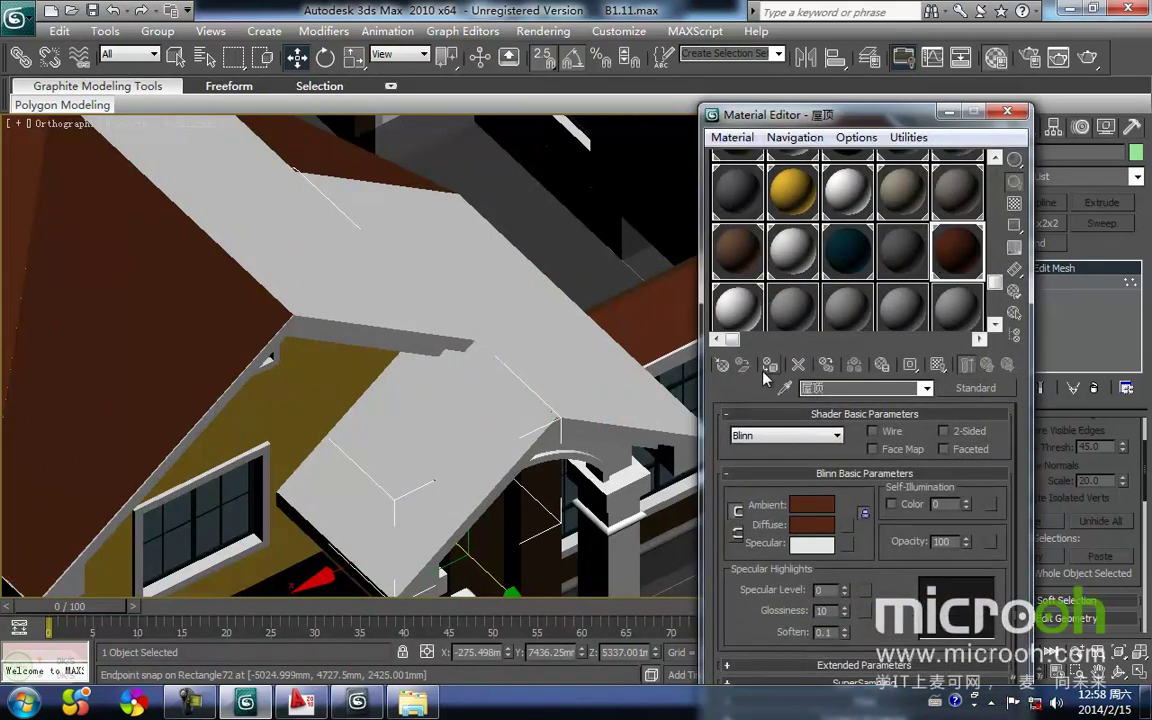
{"action": "left_click", "coordinate": [948, 112]}
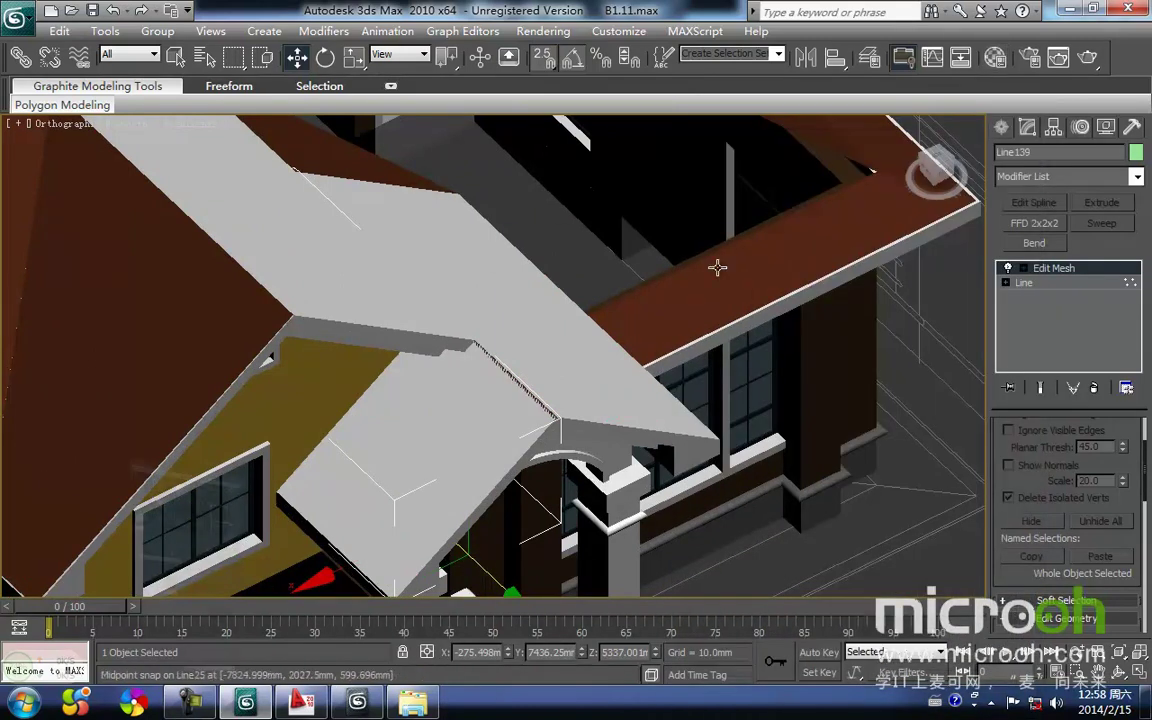
{"action": "scroll", "coordinate": [588, 316], "scroll_direction": "down", "scroll_amount": 3}
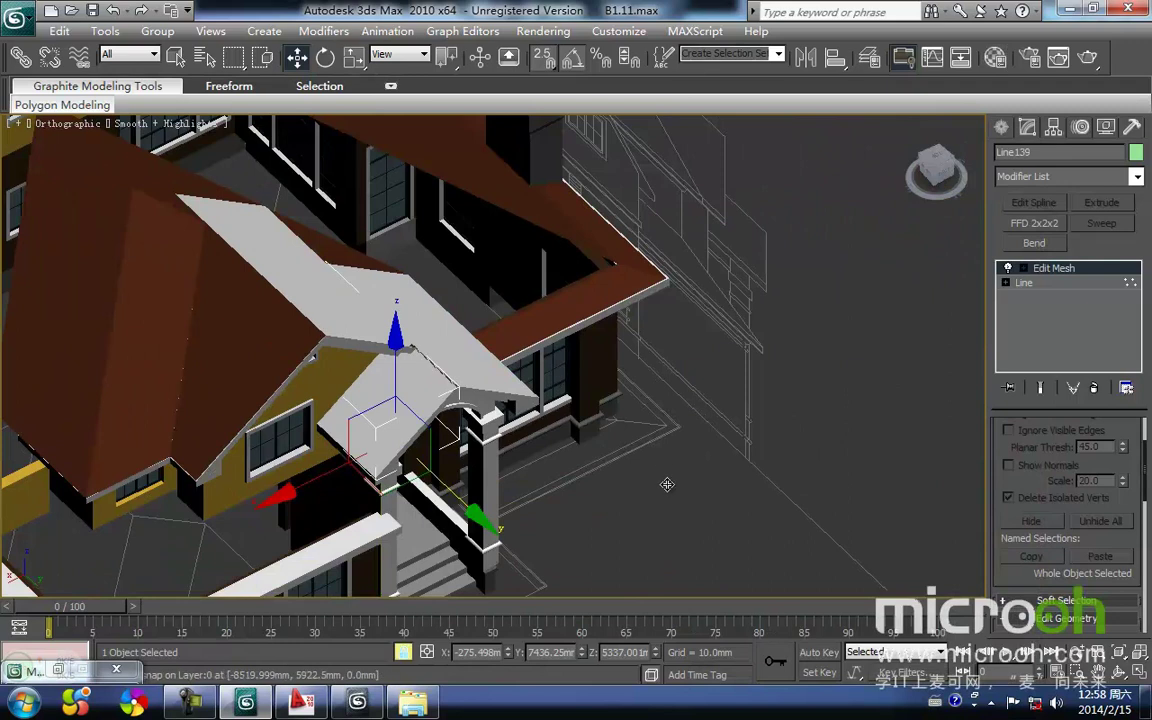
{"action": "left_click", "coordinate": [601, 438]}
{"action": "scroll", "coordinate": [352, 356], "scroll_direction": "down", "scroll_amount": 5}
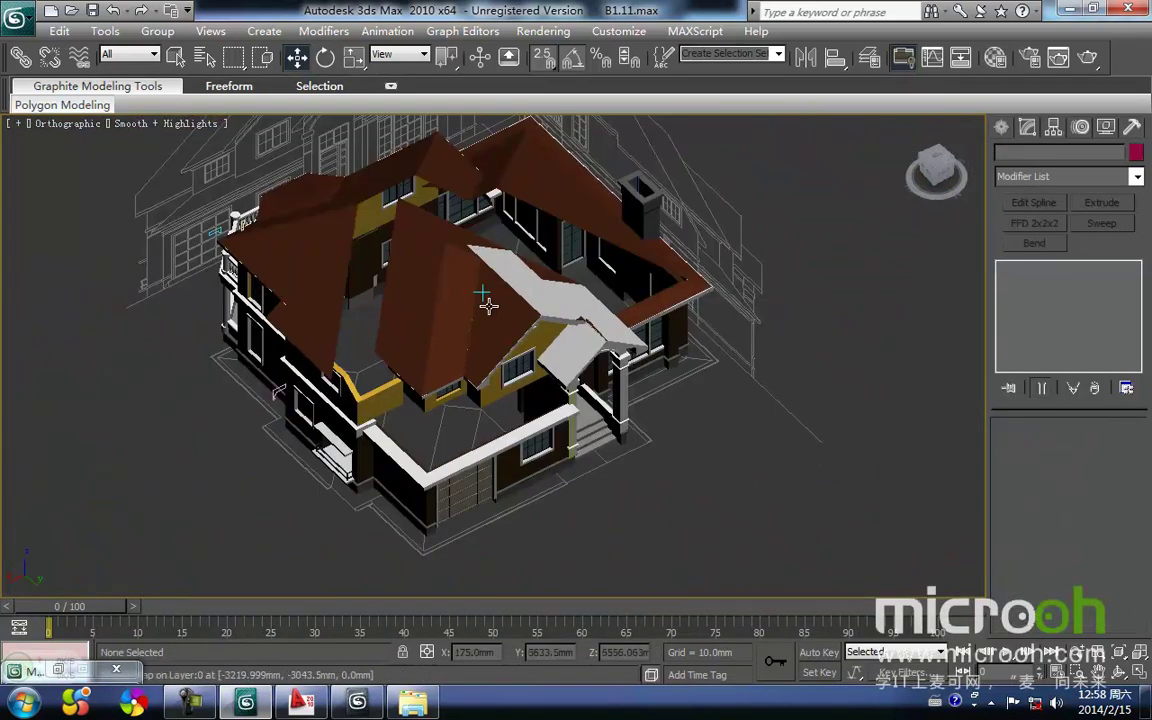